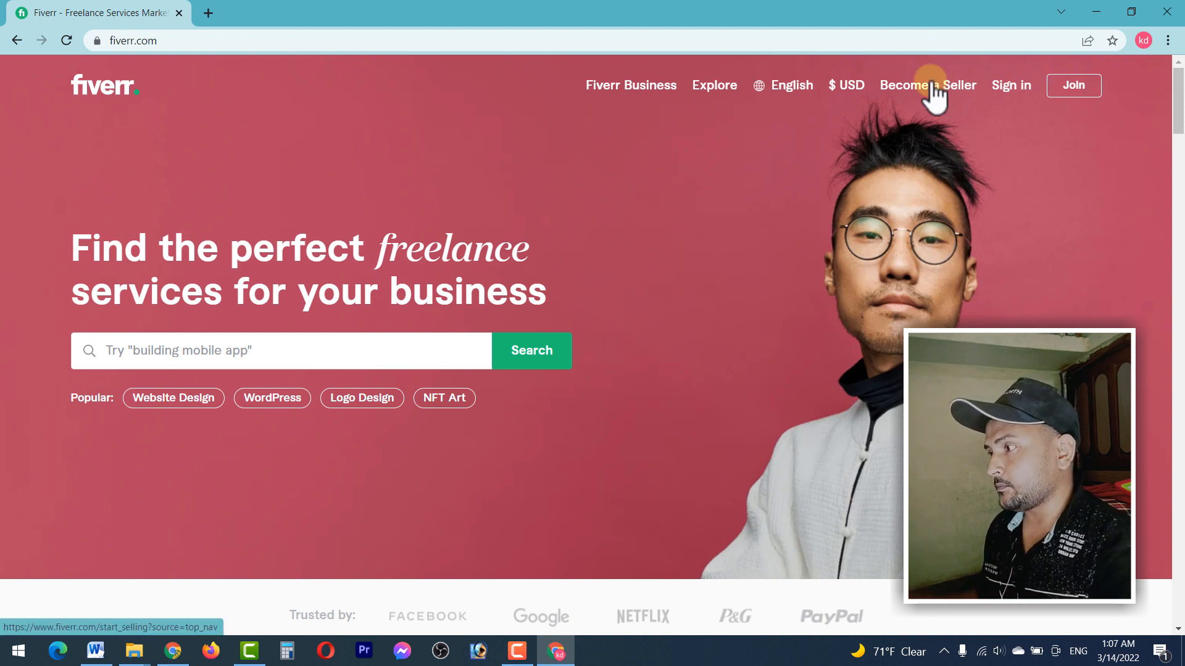
Step: Open the Become a Seller page and sign up through Google with the listed Google account
{"action": "left_click", "coordinate": [900, 87]}
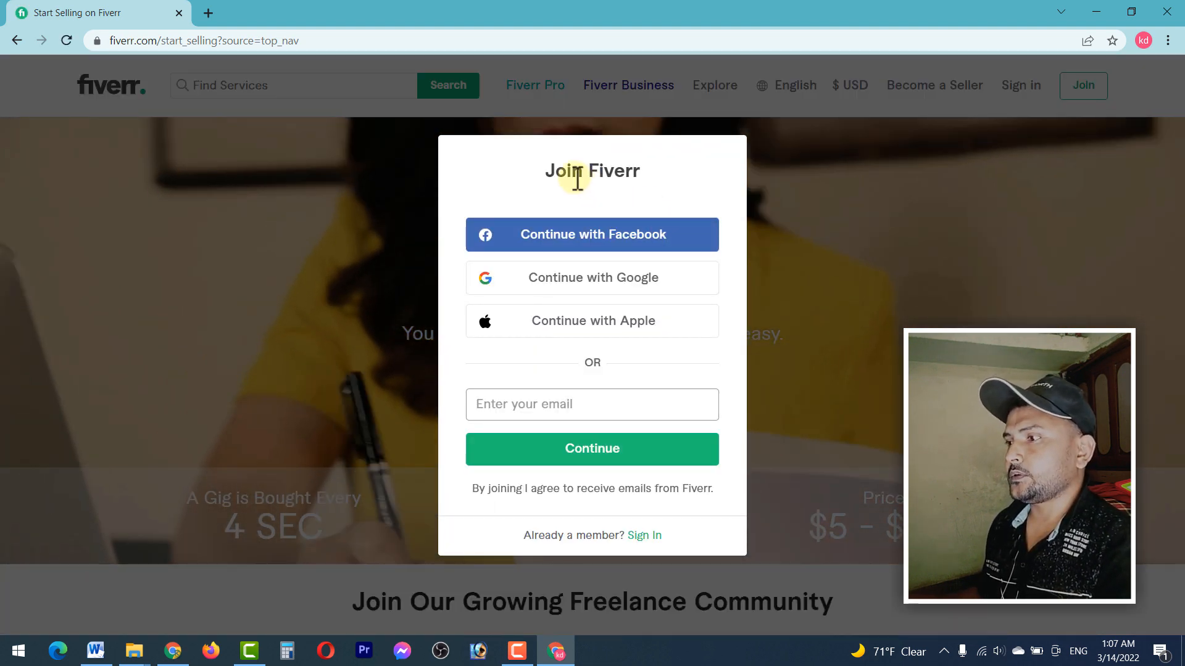
{"action": "left_click_drag", "start_coordinate": [544, 173], "coordinate": [639, 167]}
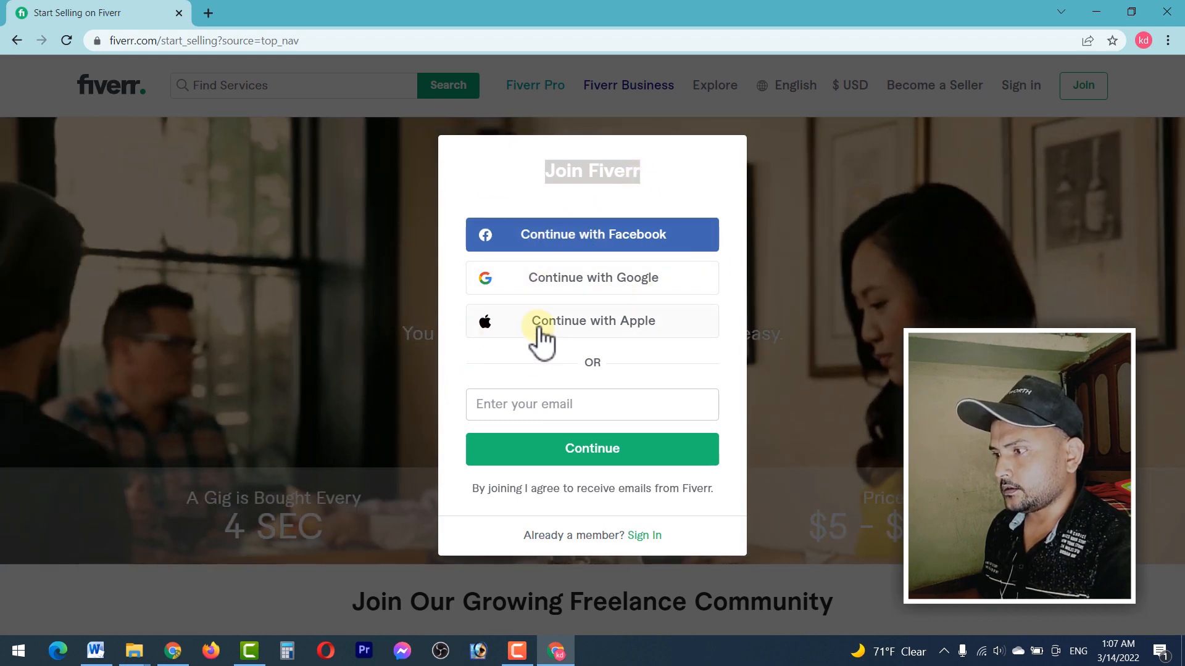
{"action": "left_click", "coordinate": [500, 175]}
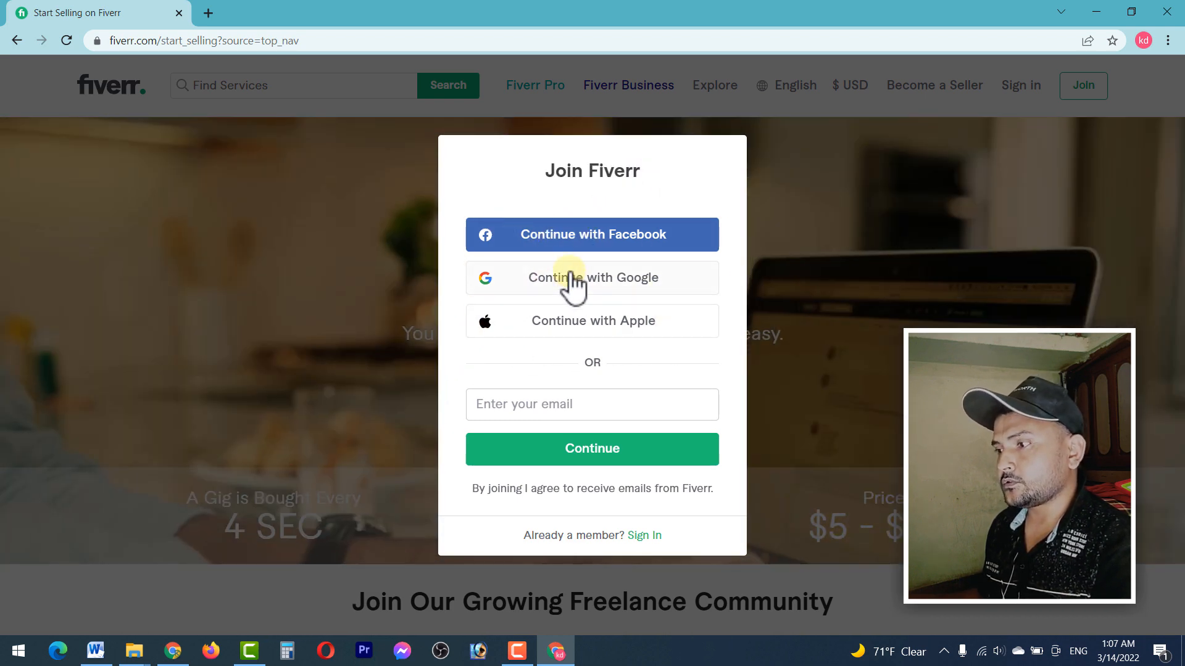
{"action": "left_click", "coordinate": [568, 285]}
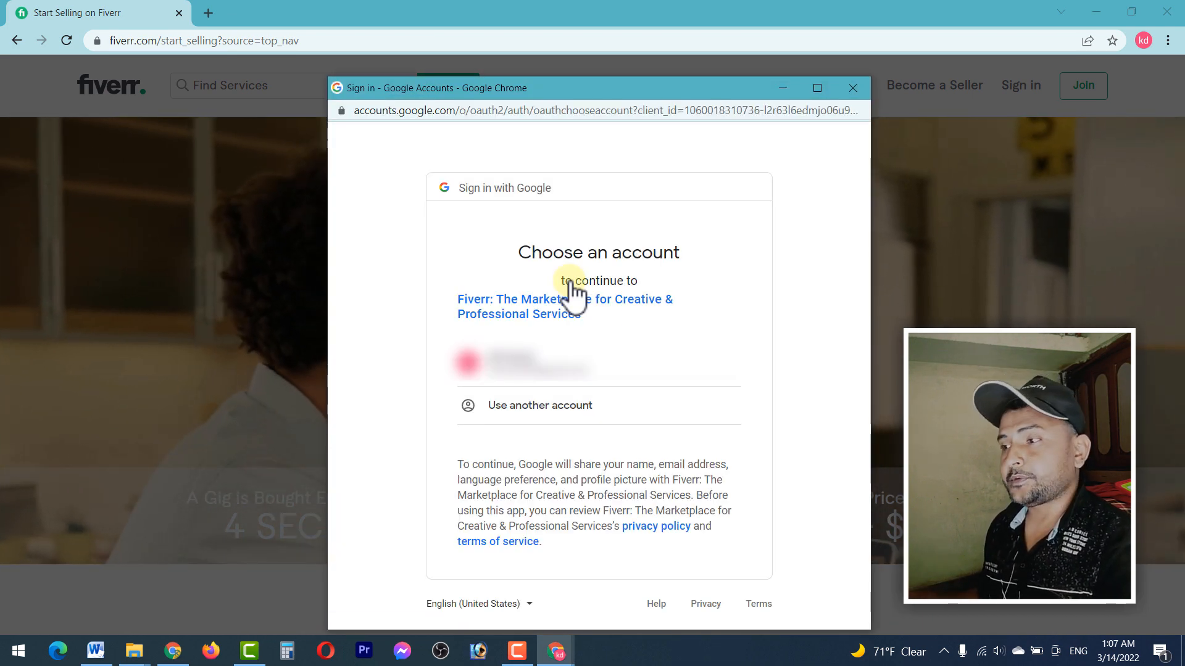
{"action": "left_click", "coordinate": [594, 364]}
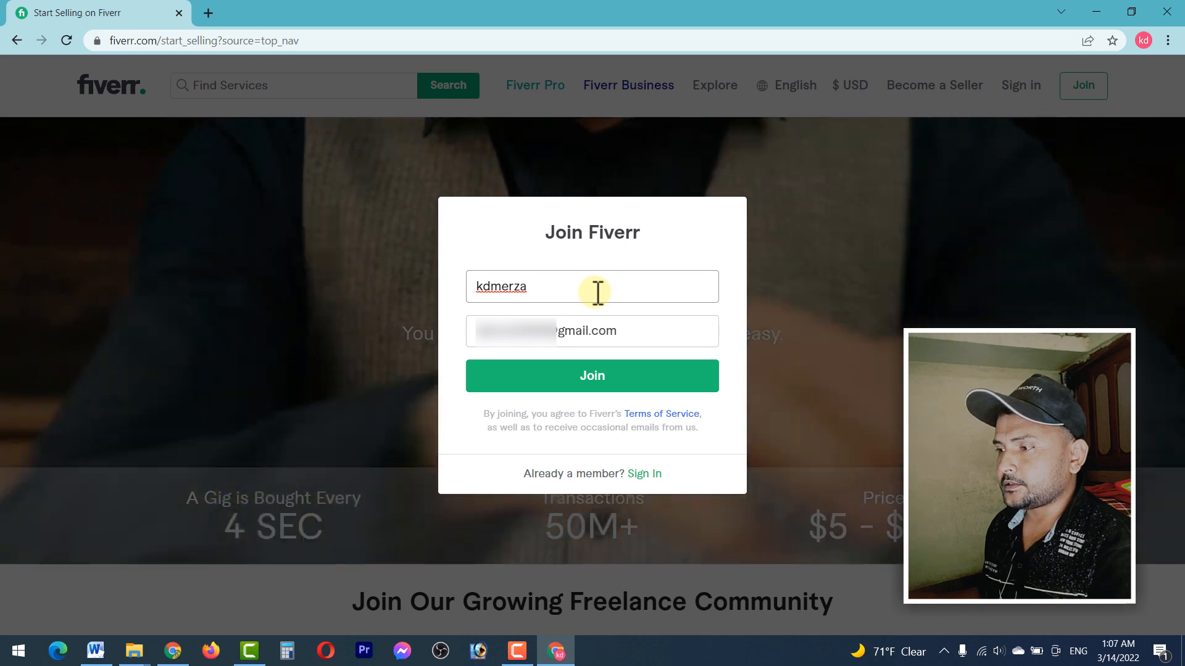
Step: Check the prefilled username and email, then submit the form to join Fiverr
{"action": "left_click", "coordinate": [662, 332]}
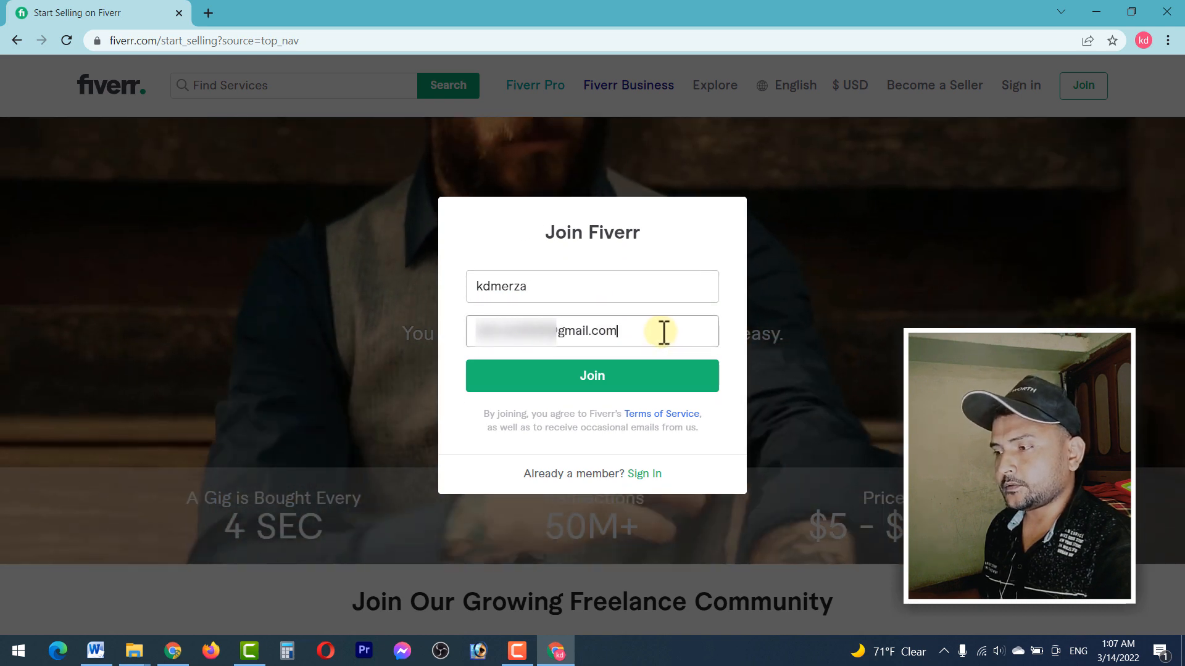
{"action": "left_click", "coordinate": [630, 292]}
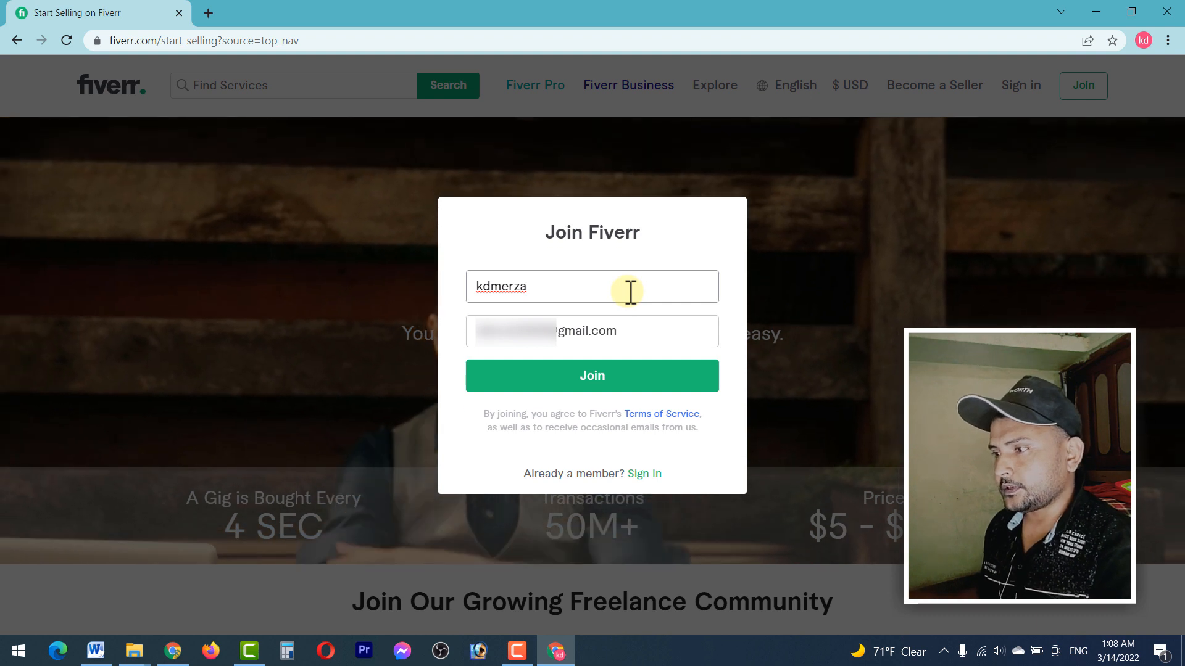
{"action": "left_click", "coordinate": [617, 389]}
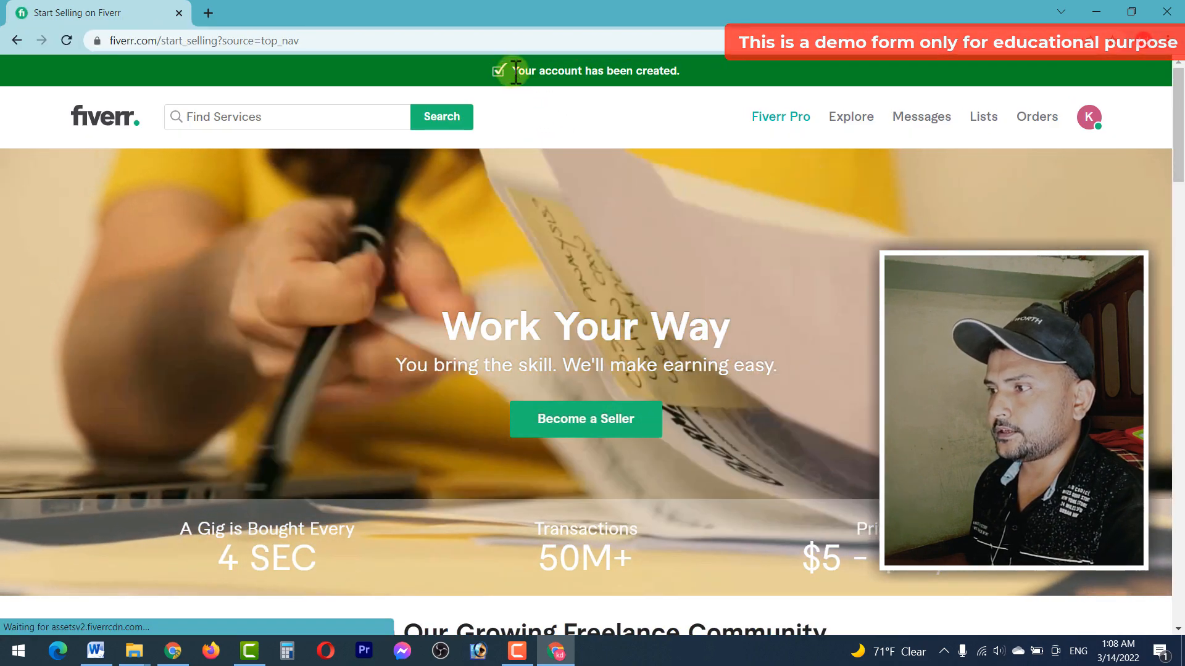
Step: Review the account notice and the price range information on the Start Selling page
{"action": "left_click_drag", "start_coordinate": [512, 71], "coordinate": [729, 71]}
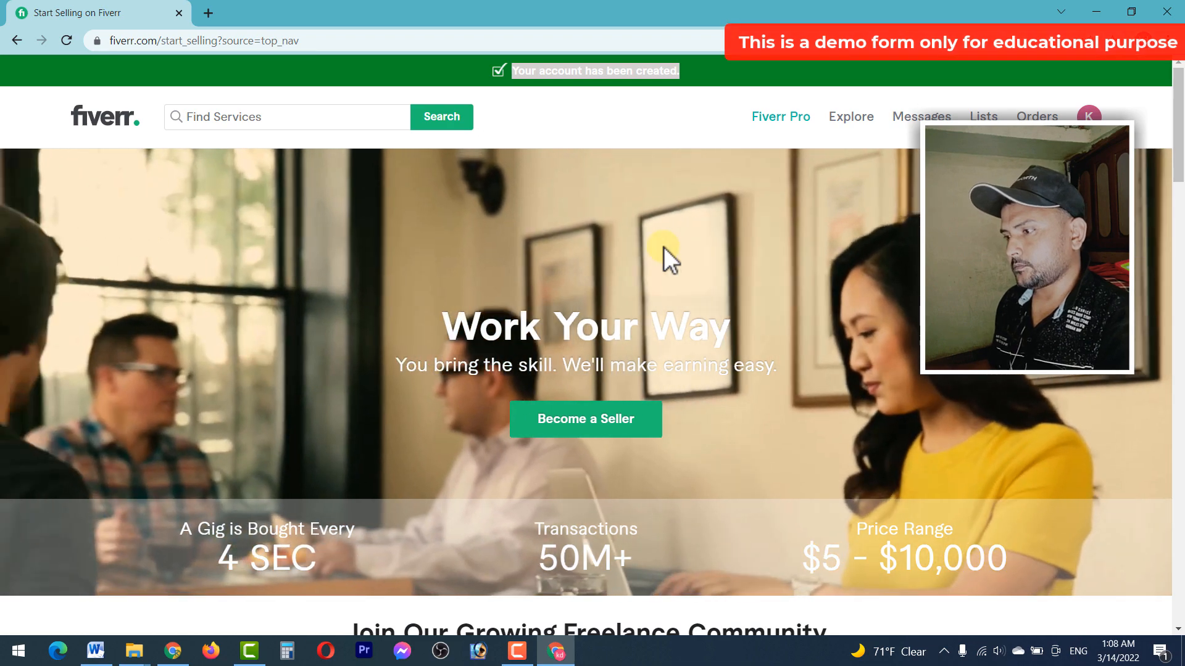
{"action": "scroll", "coordinate": [690, 334], "scroll_direction": "down", "scroll_amount": 1}
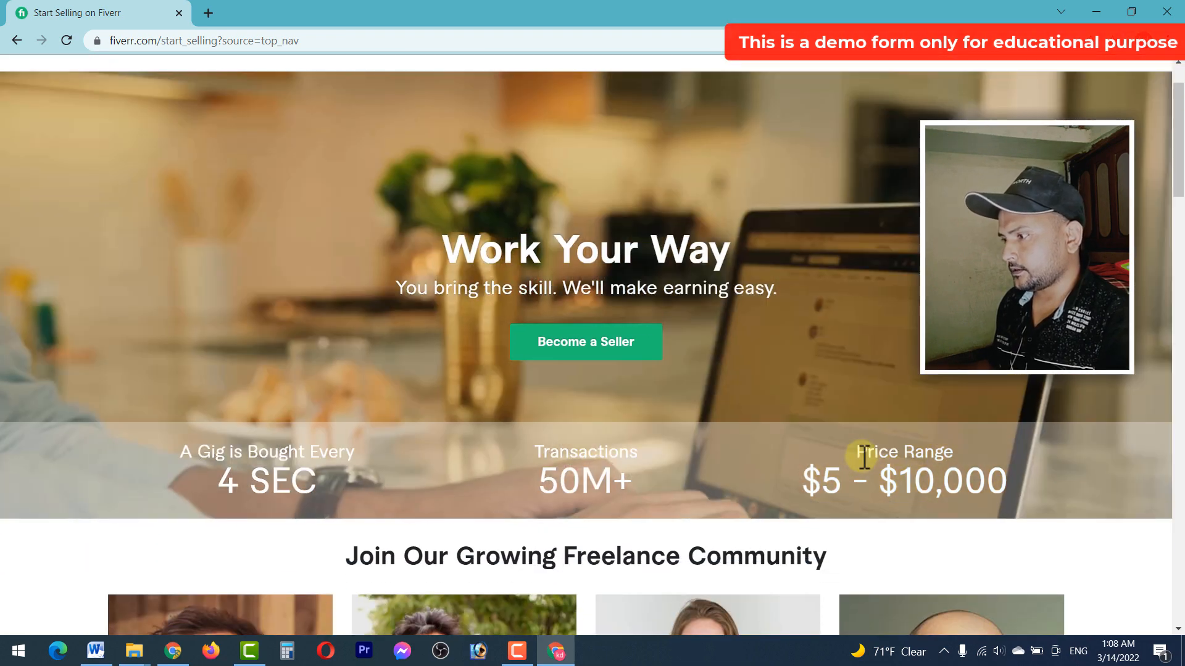
{"action": "left_click_drag", "start_coordinate": [852, 451], "coordinate": [971, 445]}
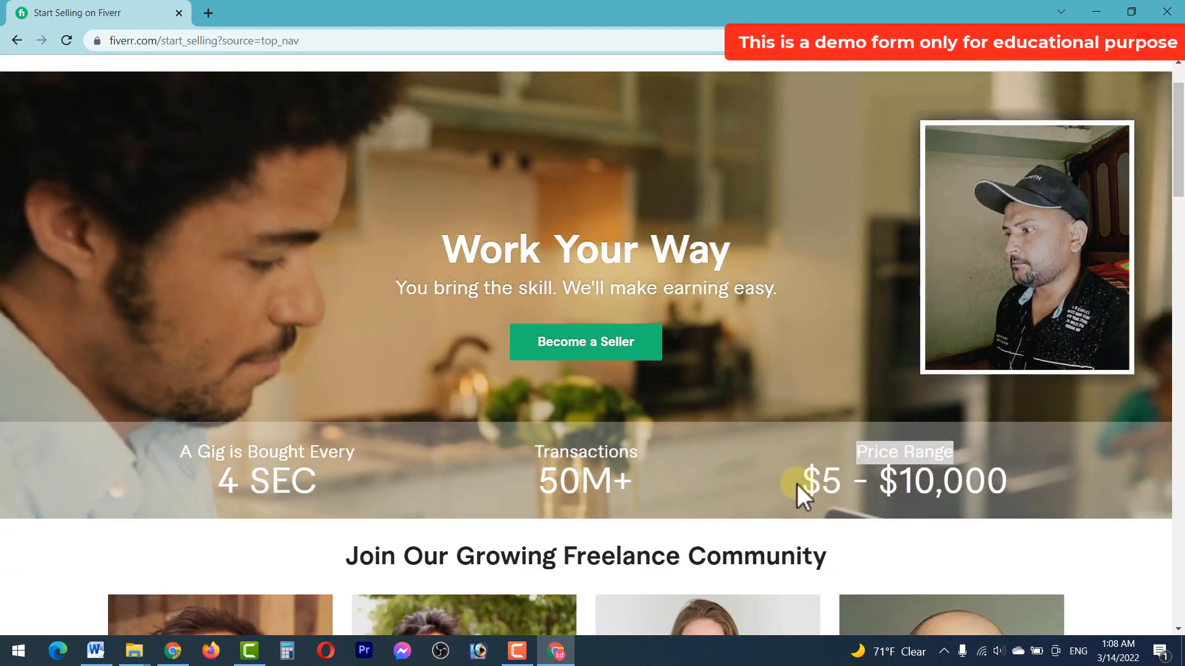
{"action": "left_click_drag", "start_coordinate": [799, 485], "coordinate": [1020, 483]}
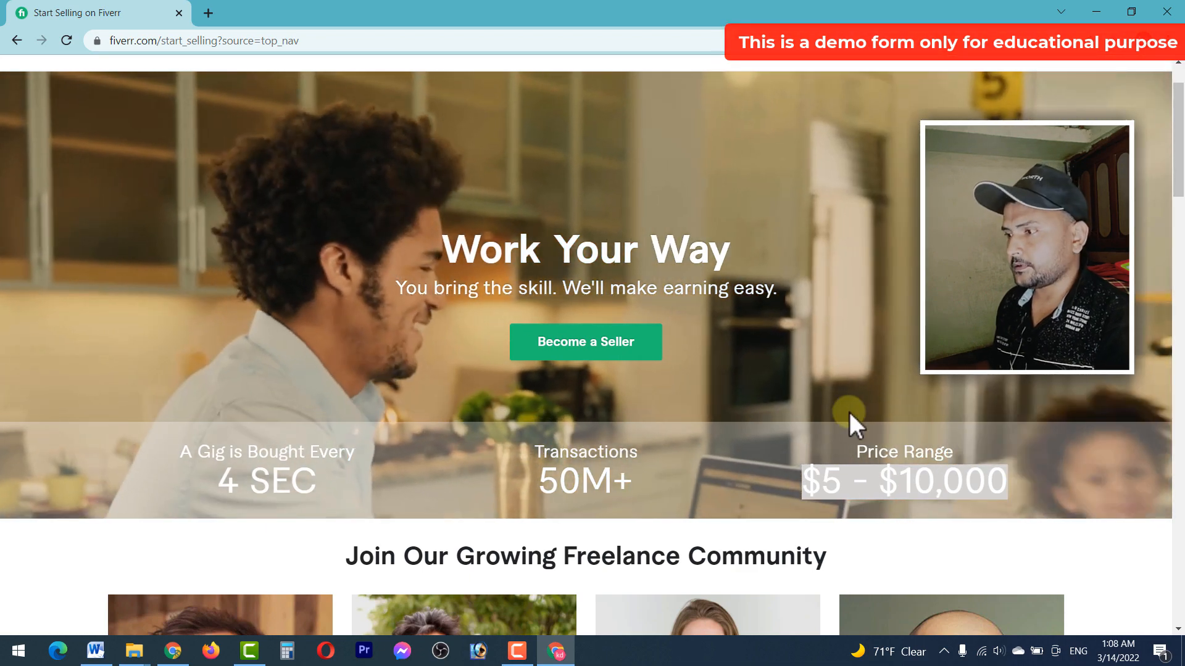
{"action": "left_click", "coordinate": [827, 359]}
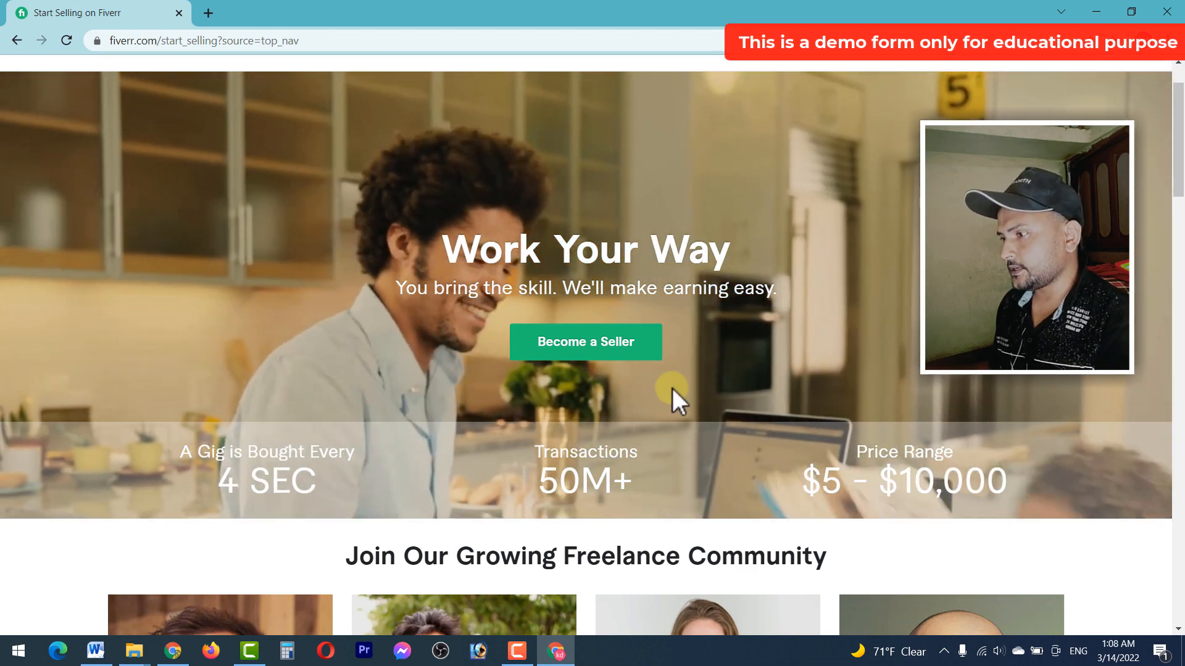
Step: Start the seller onboarding and continue through the overview and profile guidance pages to the Personal Info form
{"action": "left_click", "coordinate": [563, 345]}
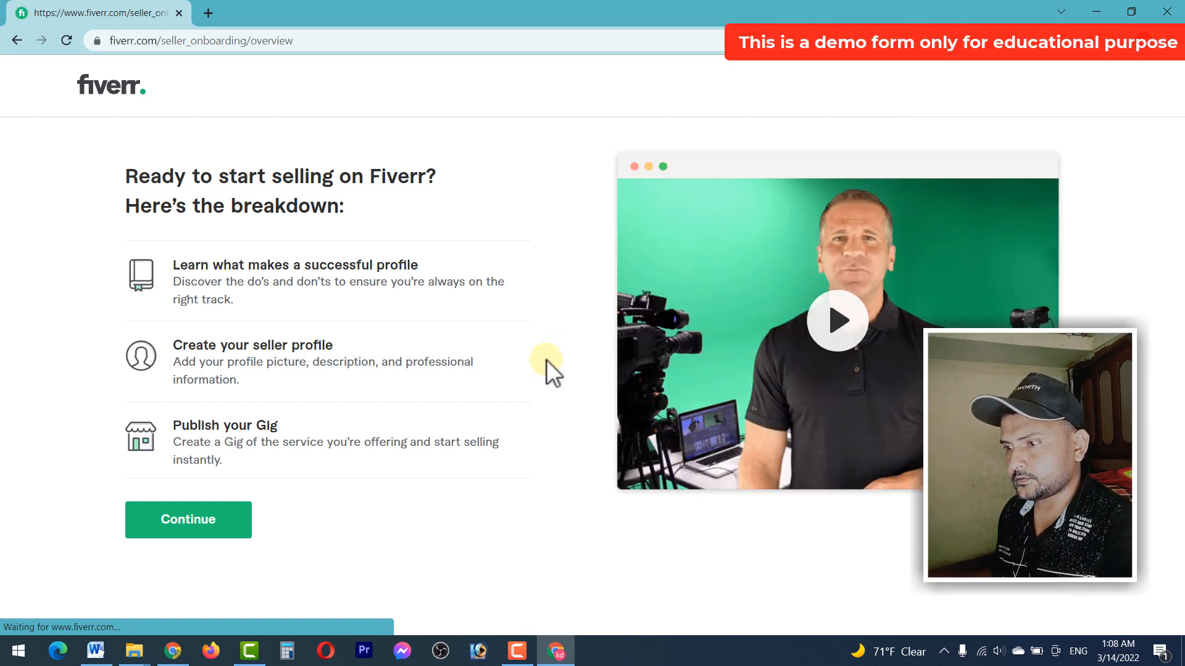
{"action": "left_click", "coordinate": [166, 525]}
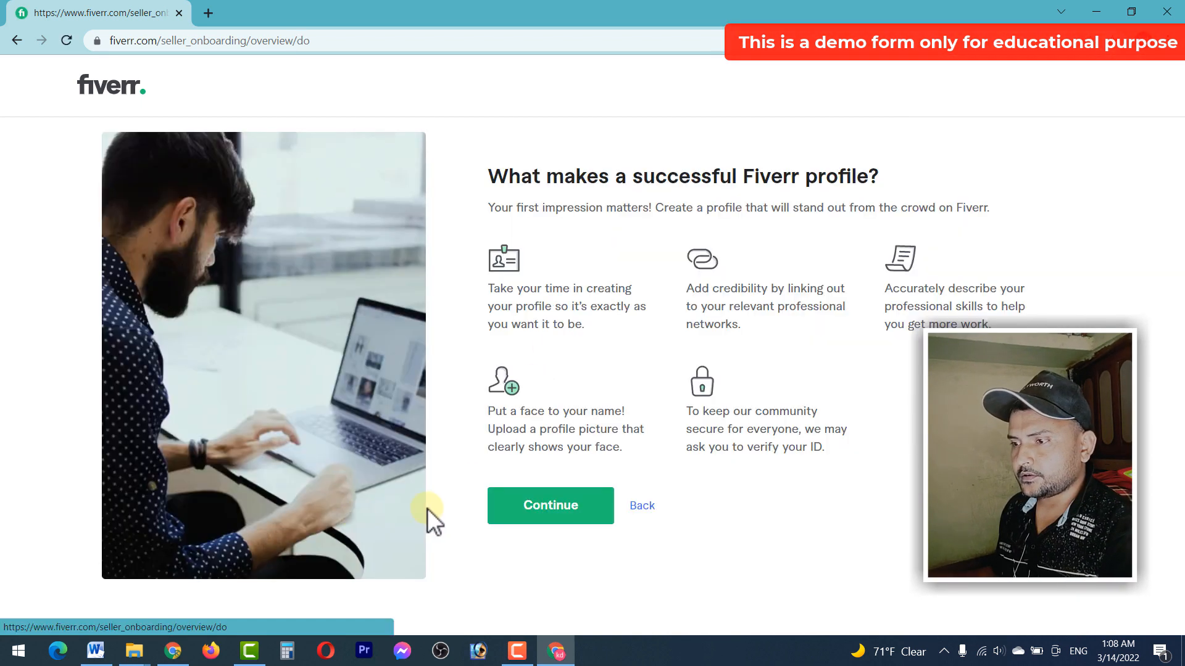
{"action": "left_click", "coordinate": [543, 521]}
{"action": "left_click", "coordinate": [595, 528]}
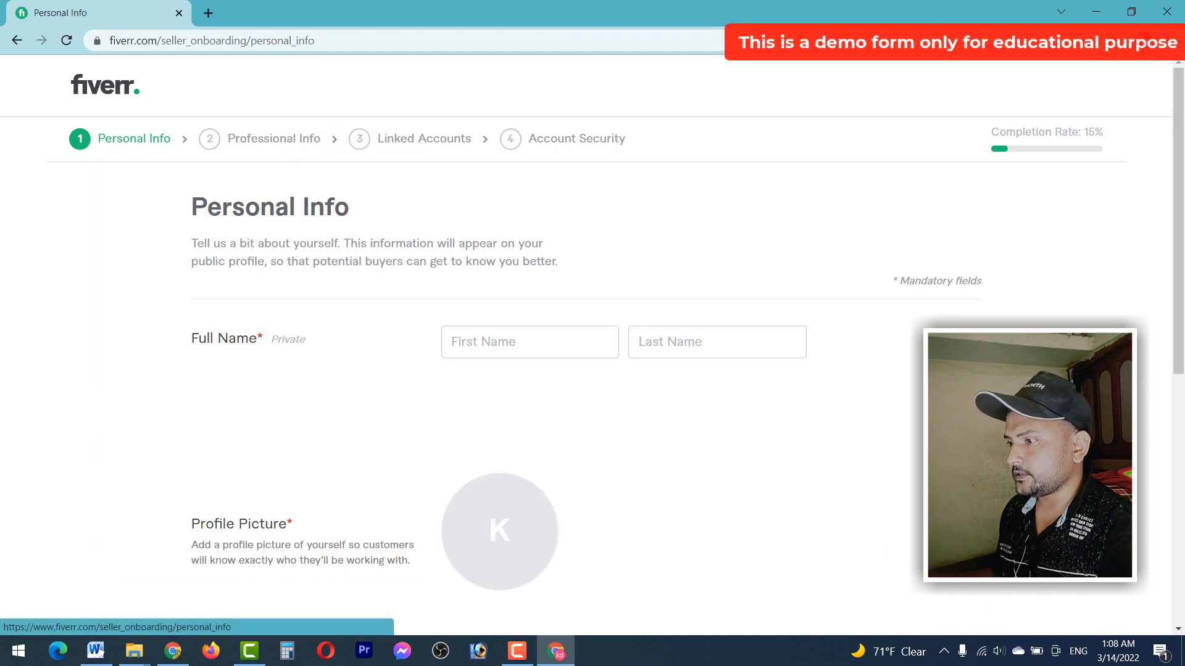
Step: Enter the seller's first name and last name in the Full Name fields
{"action": "left_click", "coordinate": [542, 340]}
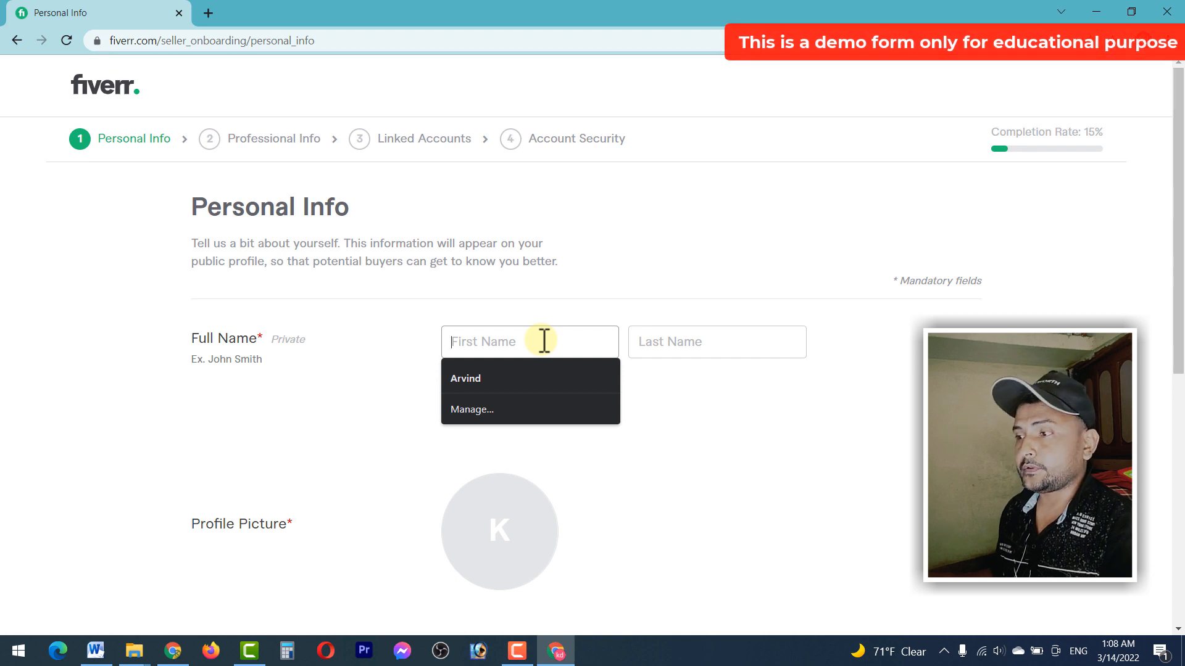
{"action": "left_click", "coordinate": [501, 379]}
{"action": "left_click", "coordinate": [698, 348]}
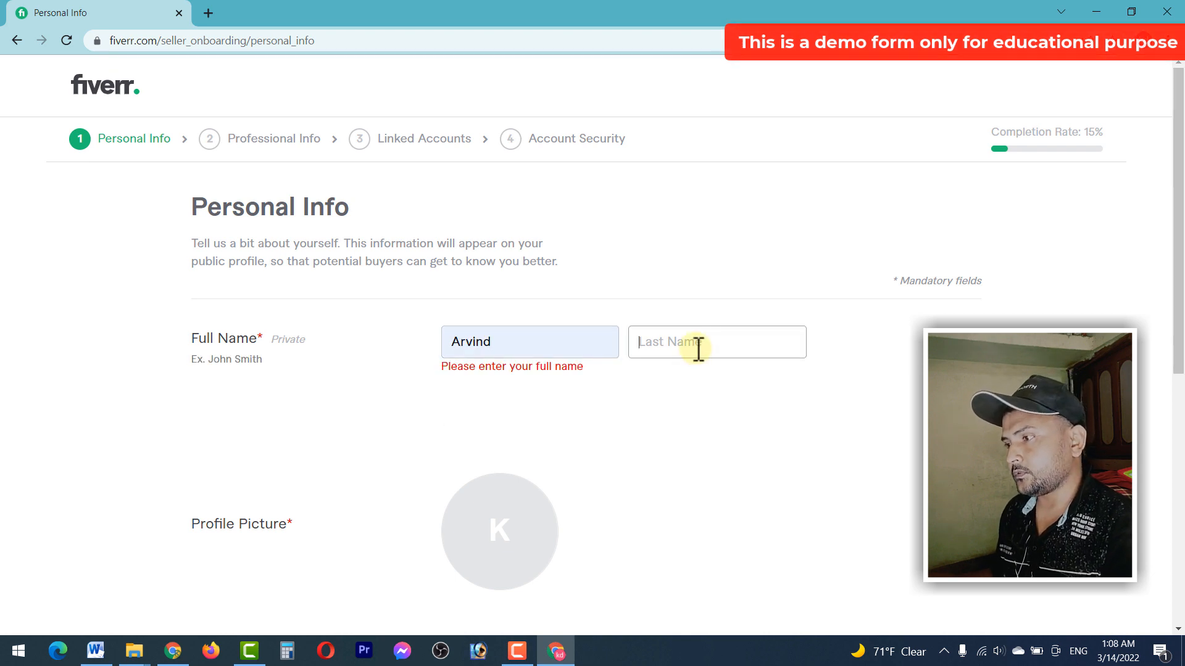
{"action": "type", "text": "Nepal"}
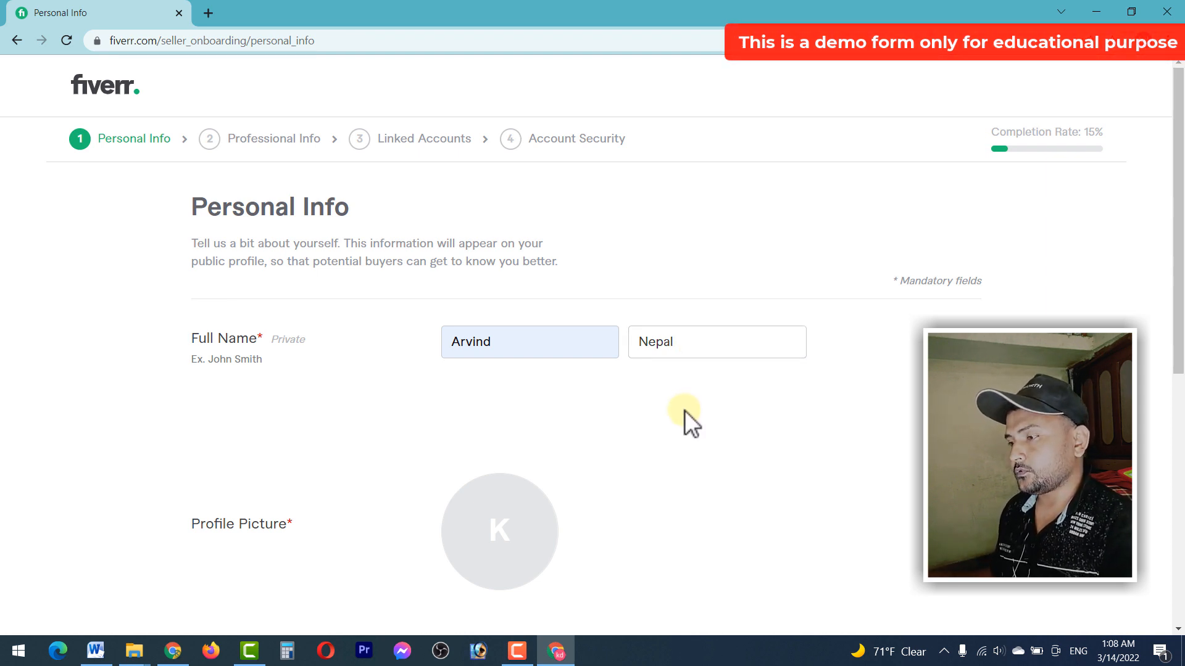
Step: Upload a portrait photo from the Downloads folder as the profile picture
{"action": "scroll", "coordinate": [526, 438], "scroll_direction": "down", "scroll_amount": 1}
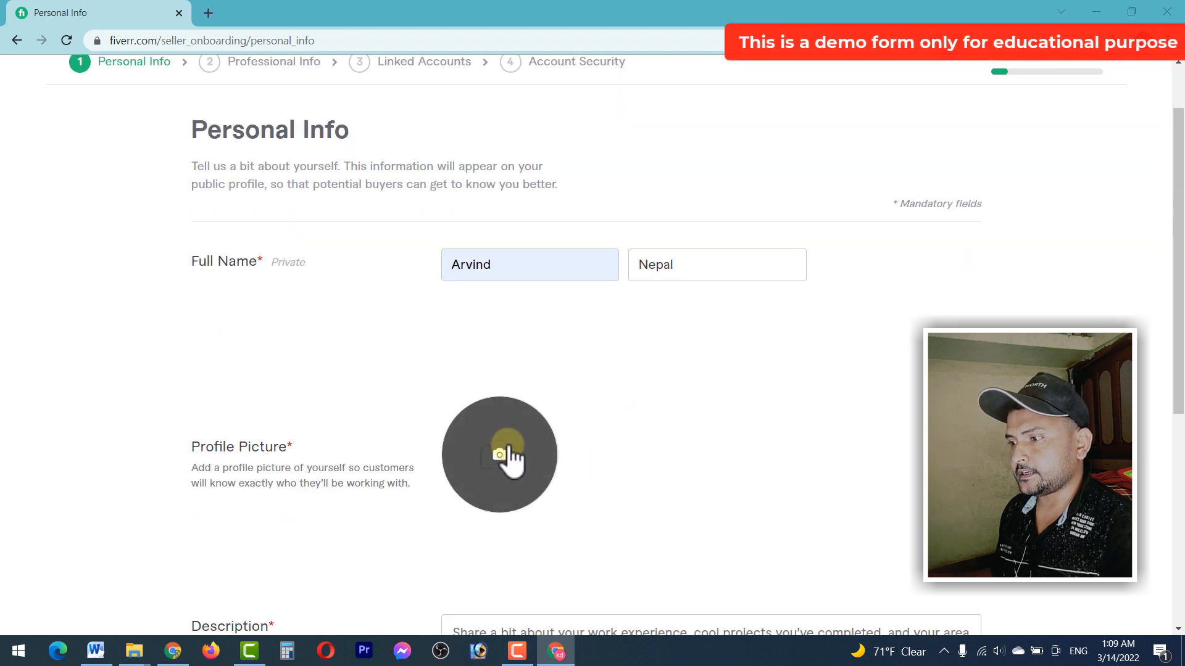
{"action": "left_click", "coordinate": [507, 455]}
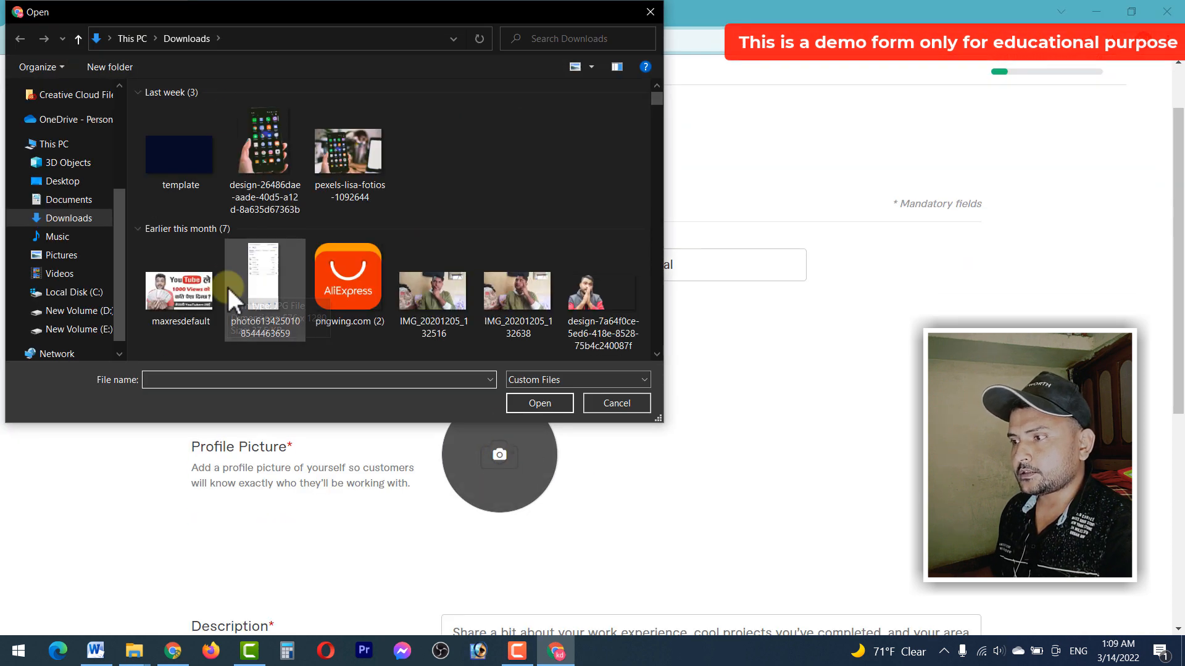
{"action": "scroll", "coordinate": [79, 198], "scroll_direction": "up", "scroll_amount": 3}
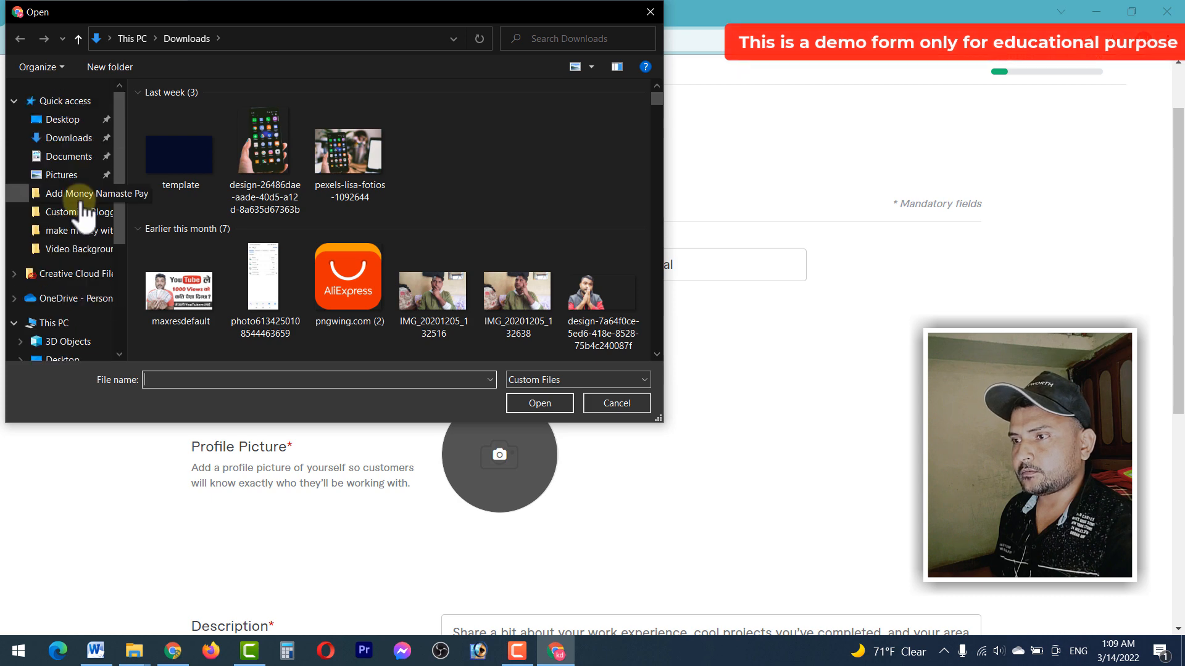
{"action": "left_click", "coordinate": [69, 138]}
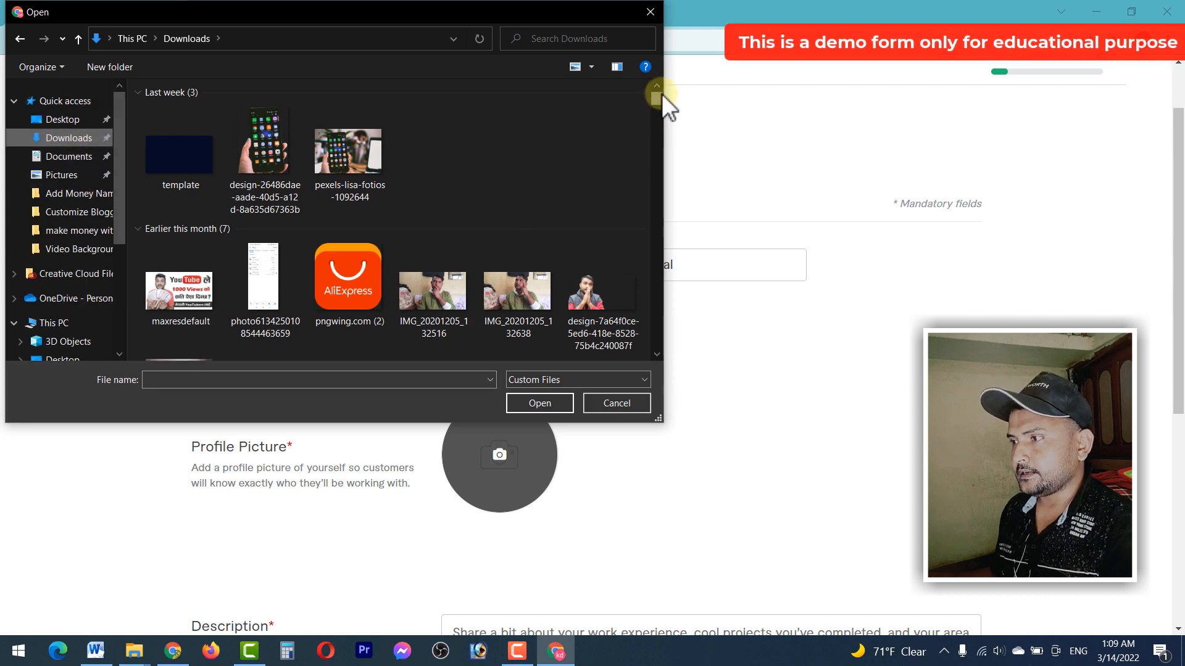
{"action": "left_click_drag", "start_coordinate": [662, 94], "coordinate": [609, 244]}
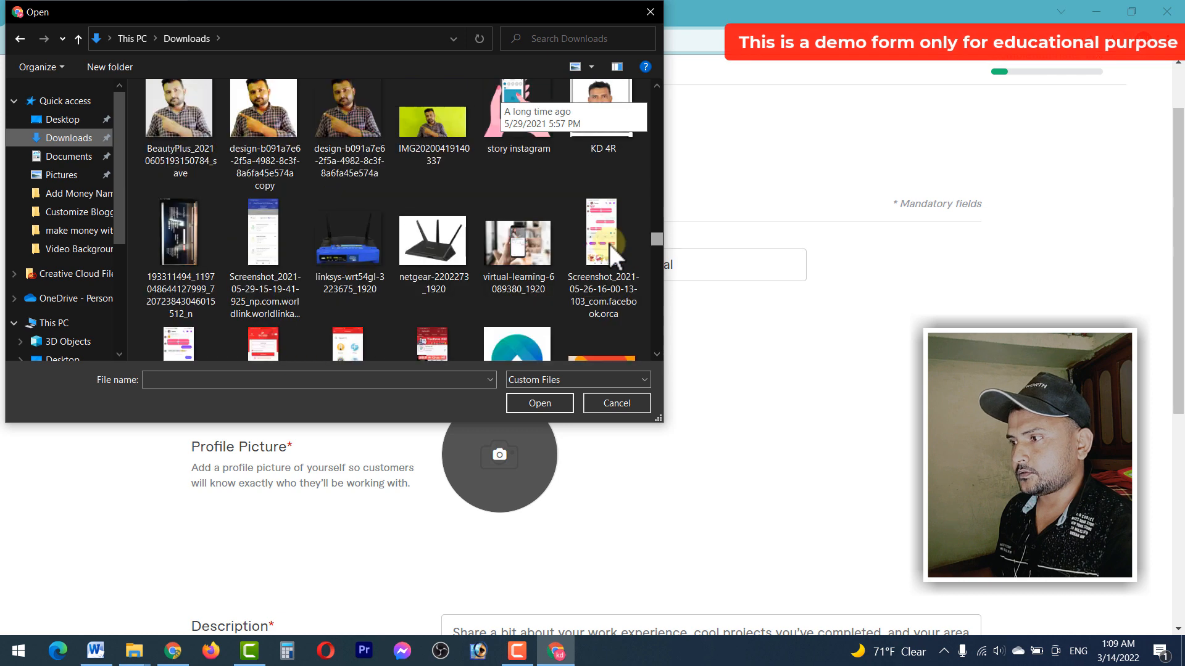
{"action": "double_click", "coordinate": [609, 243]}
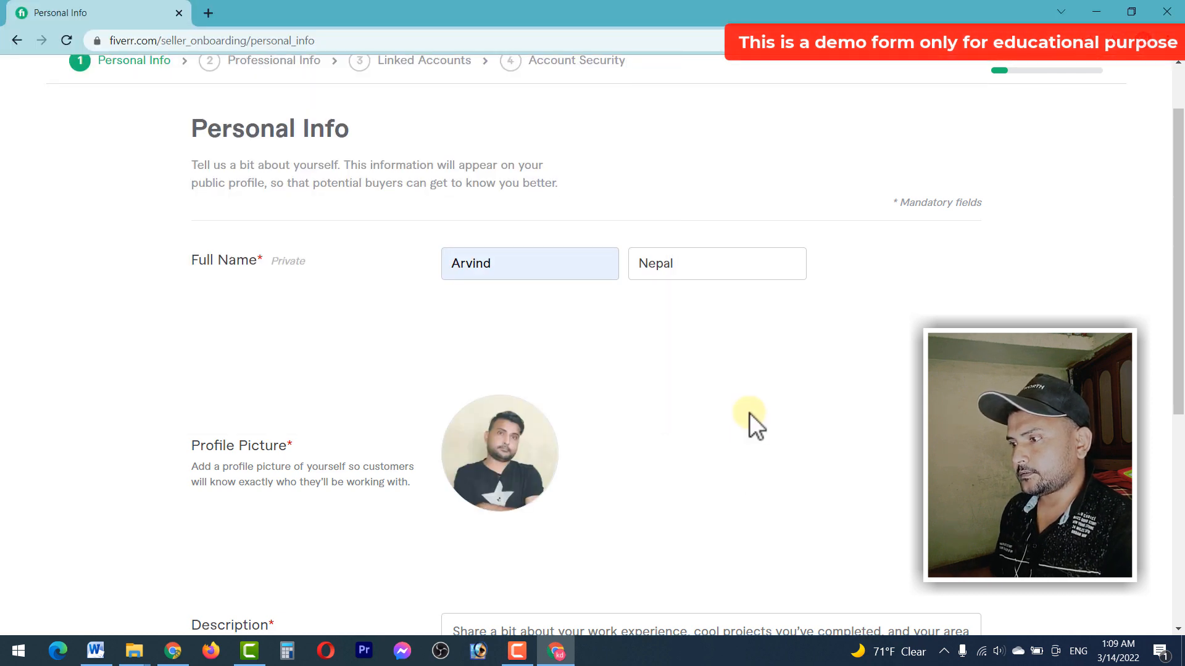
Step: Paste the prepared seller description about professional video editing, wedding videography and graphic design into the Description field
{"action": "scroll", "coordinate": [749, 415], "scroll_direction": "down", "scroll_amount": 2}
{"action": "scroll", "coordinate": [749, 413], "scroll_direction": "down", "scroll_amount": 1}
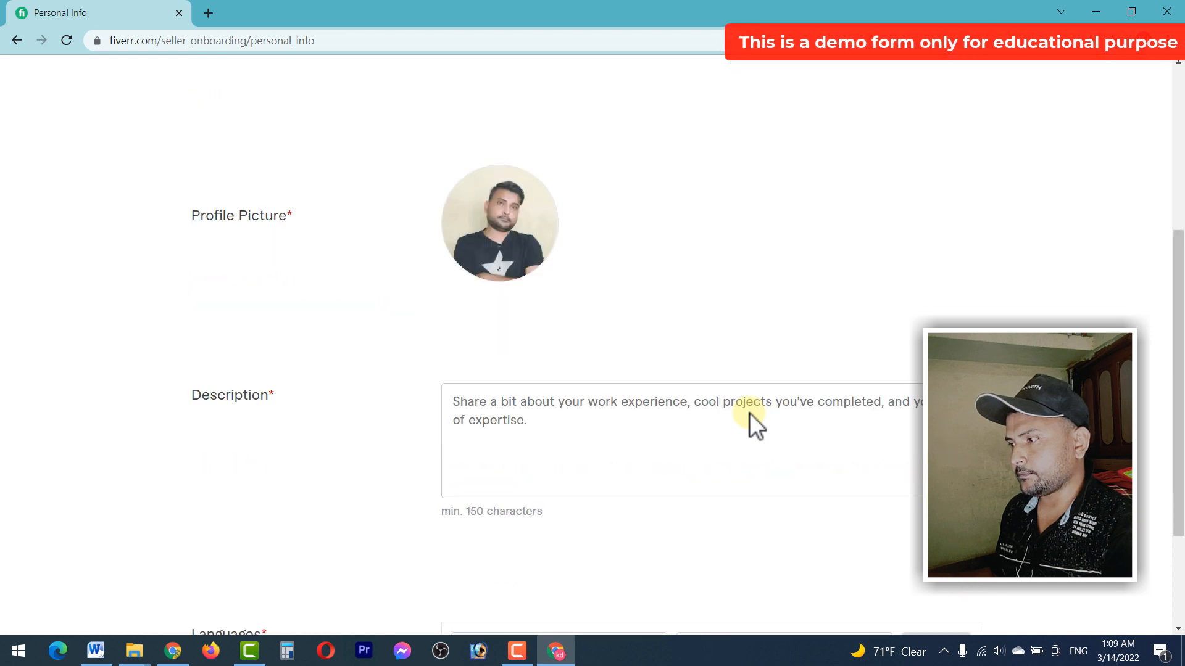
{"action": "left_click", "coordinate": [703, 436]}
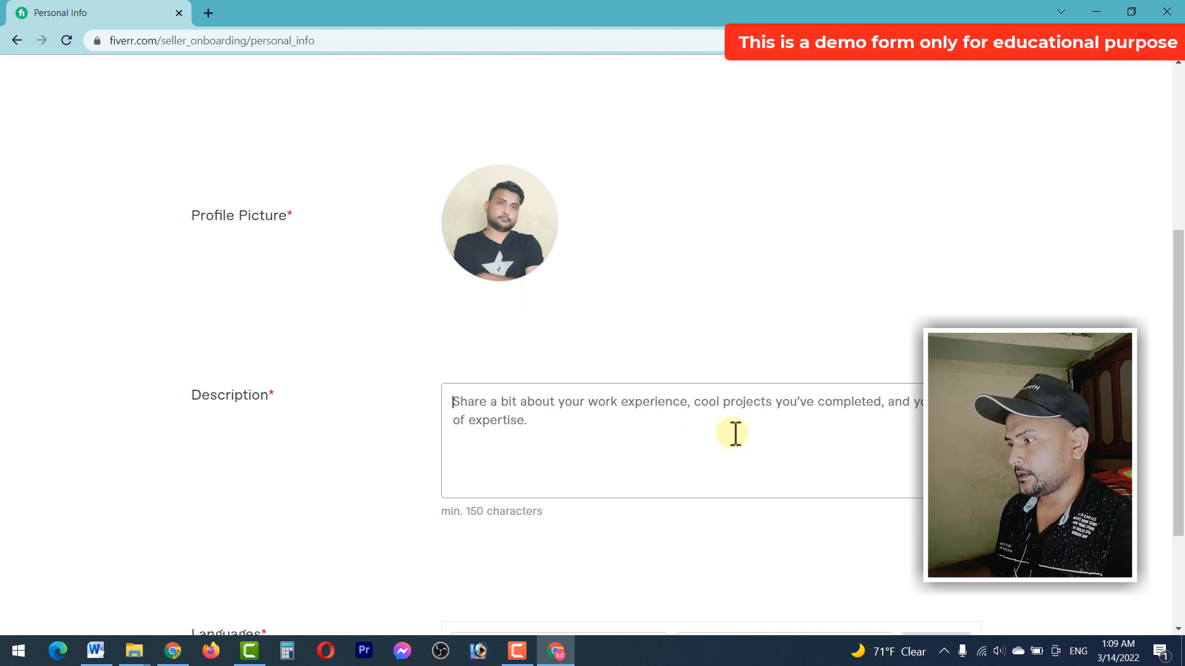
{"action": "key", "text": "ctrl+v"}
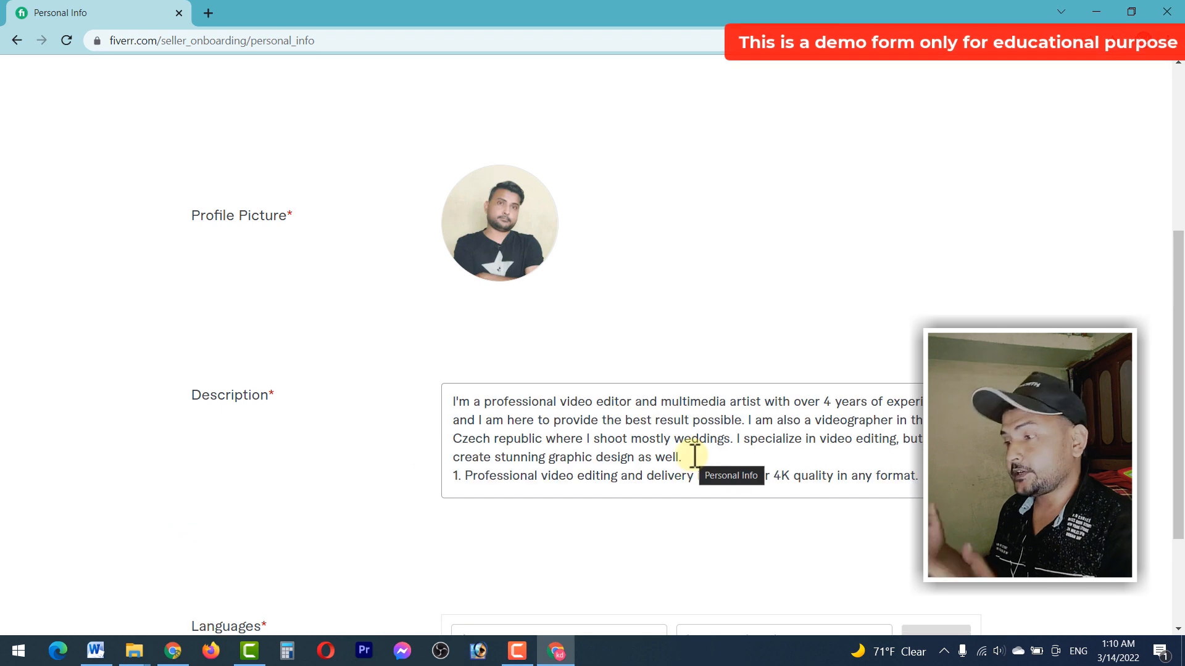
Step: Read through the pasted profile description from the introduction to the closing contact line
{"action": "scroll", "coordinate": [694, 460], "scroll_direction": "down", "scroll_amount": 2}
{"action": "scroll", "coordinate": [694, 460], "scroll_direction": "up", "scroll_amount": 2}
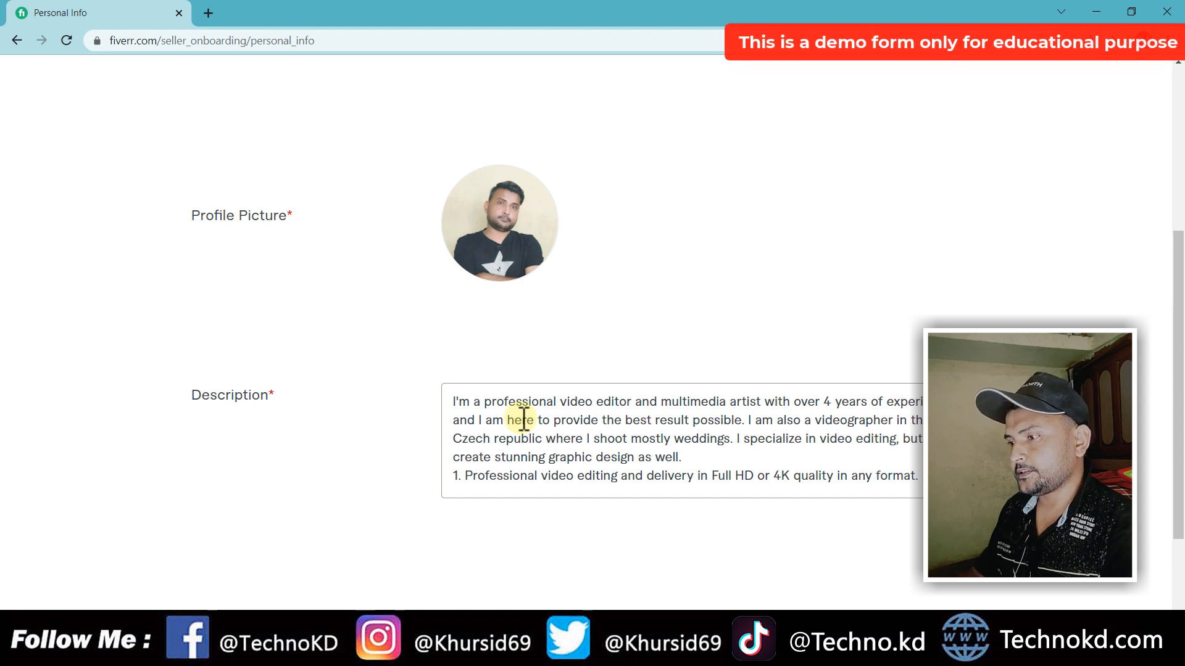
{"action": "key", "text": "shift+Down"}
{"action": "key", "text": "shift+Down"}
{"action": "key", "text": "shift+Down"}
{"action": "key", "text": "shift+Down"}
{"action": "key", "text": "shift+Down"}
{"action": "key", "text": "shift+Down"}
{"action": "key", "text": "shift+Down"}
{"action": "key", "text": "shift+Down"}
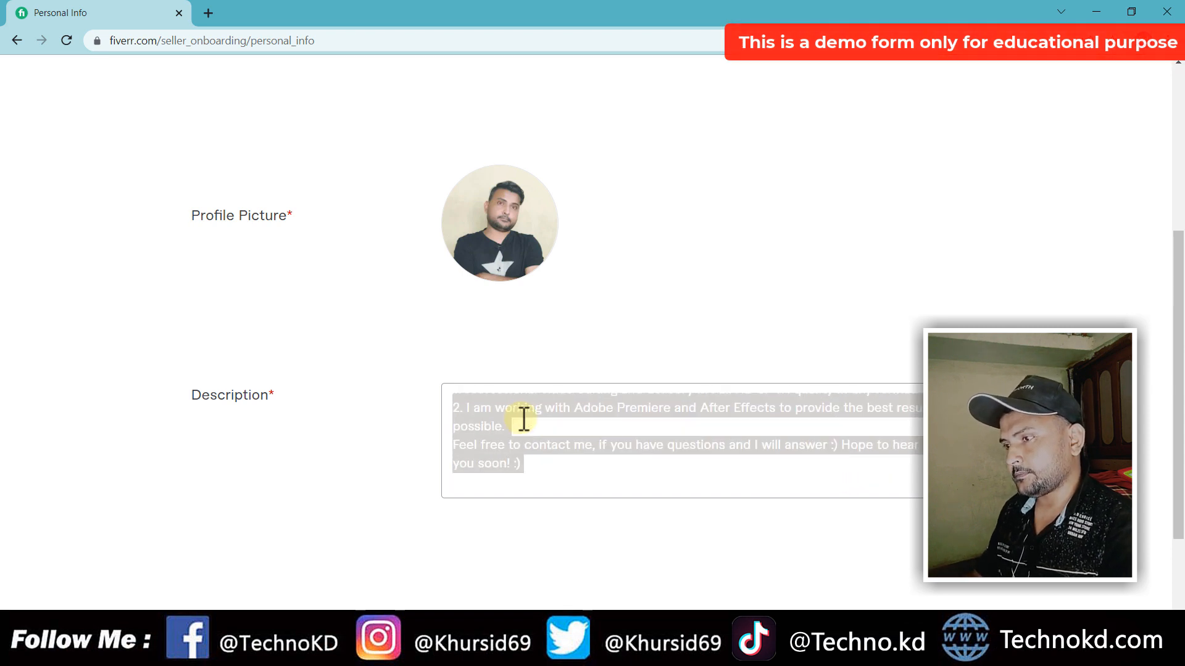
{"action": "scroll", "coordinate": [524, 419], "scroll_direction": "up", "scroll_amount": 3}
{"action": "scroll", "coordinate": [524, 419], "scroll_direction": "down", "scroll_amount": 2}
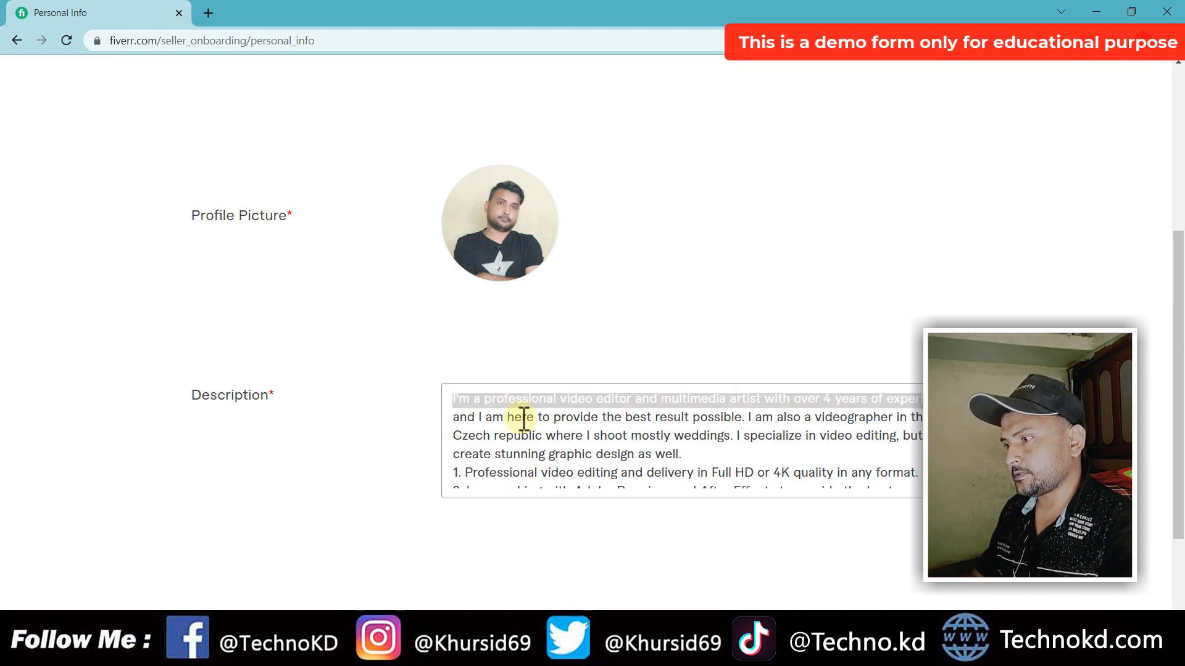
{"action": "key", "text": "Up"}
{"action": "key", "text": "Up"}
{"action": "key", "text": "Up"}
{"action": "key", "text": "Up"}
{"action": "key", "text": "Up"}
{"action": "key", "text": "Up"}
{"action": "key", "text": "Up"}
{"action": "key", "text": "Up"}
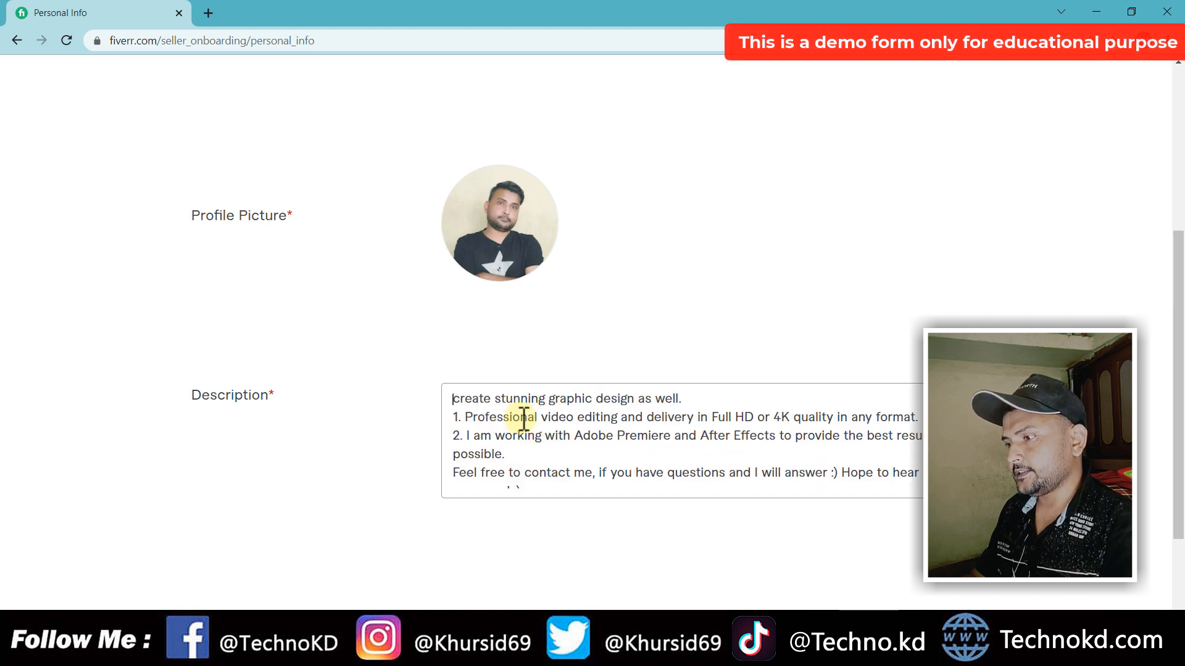
{"action": "key", "text": "shift+Down"}
{"action": "key", "text": "shift+Down"}
{"action": "key", "text": "shift+Down"}
{"action": "key", "text": "shift+Down"}
{"action": "key", "text": "shift+Down"}
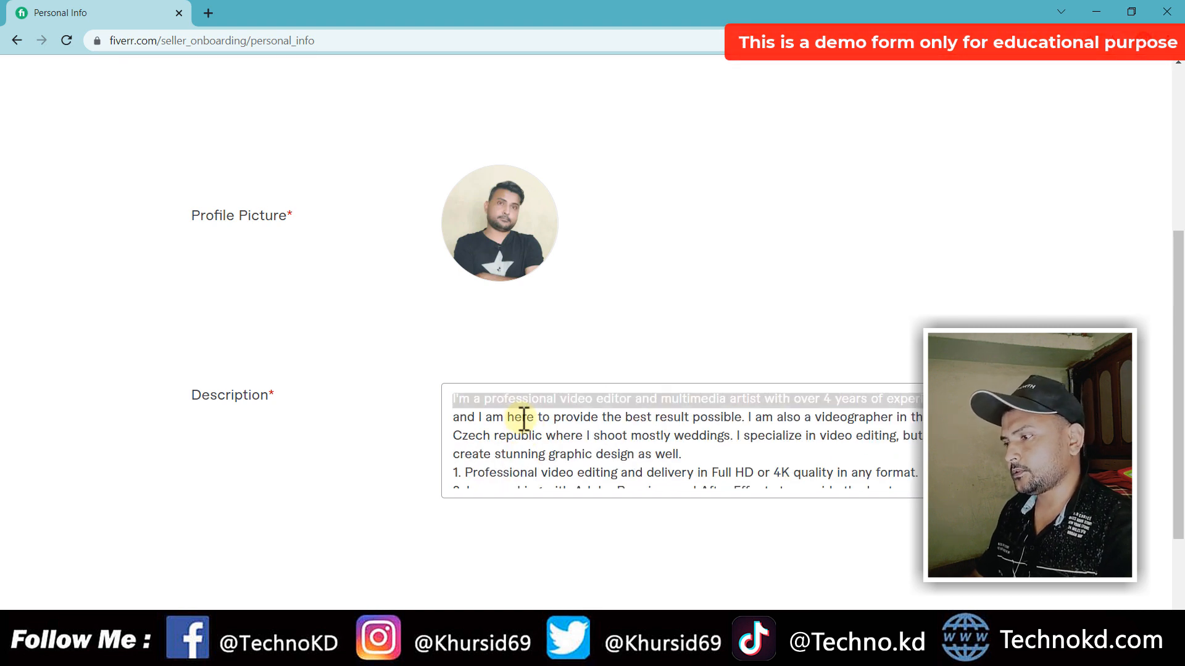
{"action": "key", "text": "shift+Down"}
{"action": "key", "text": "shift+Down"}
{"action": "key", "text": "shift+Down"}
{"action": "key", "text": "shift+Down"}
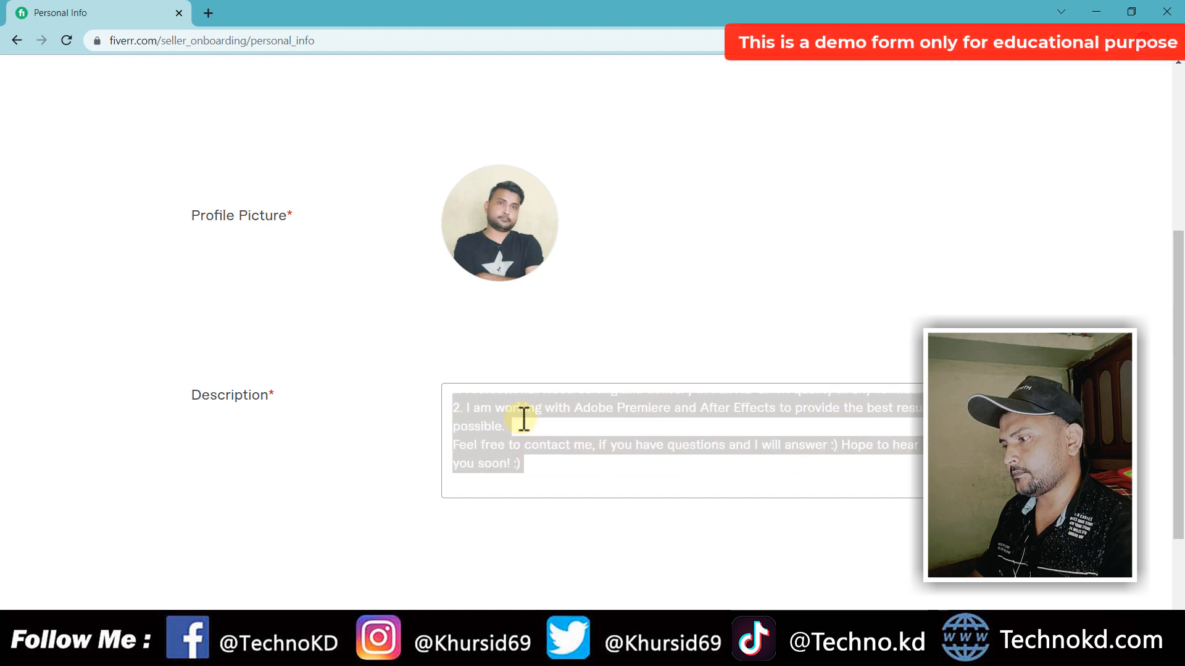
{"action": "key", "text": "shift+Up"}
{"action": "key", "text": "shift+Up"}
{"action": "key", "text": "shift+Up"}
{"action": "key", "text": "shift+Up"}
{"action": "key", "text": "shift+Up"}
{"action": "key", "text": "shift+Up"}
{"action": "key", "text": "shift+Up"}
{"action": "key", "text": "shift+Up"}
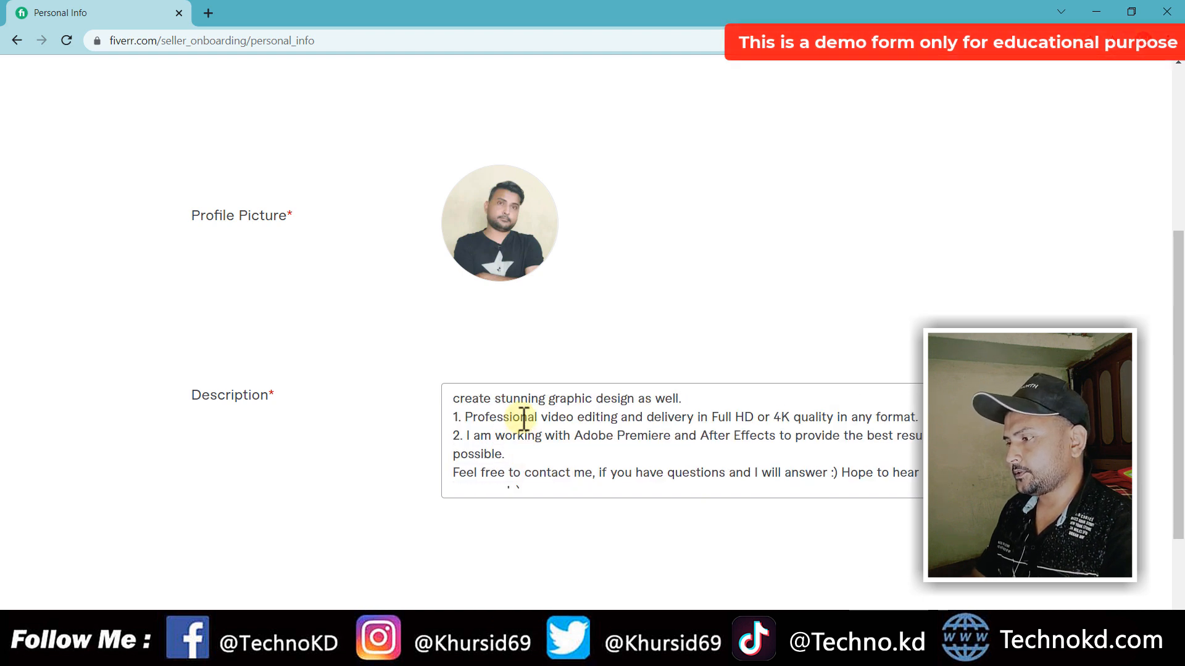
Step: Add English to the profile's languages with the Basic level
{"action": "key", "text": "shift+Up"}
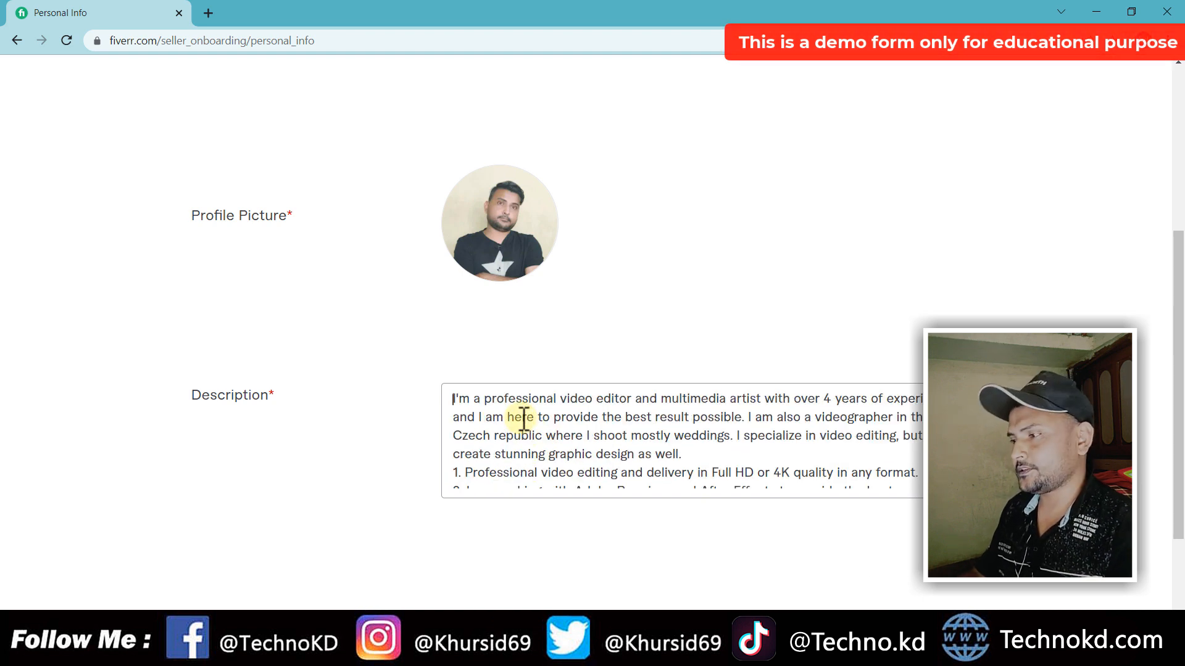
{"action": "scroll", "coordinate": [738, 315], "scroll_direction": "up", "scroll_amount": 5}
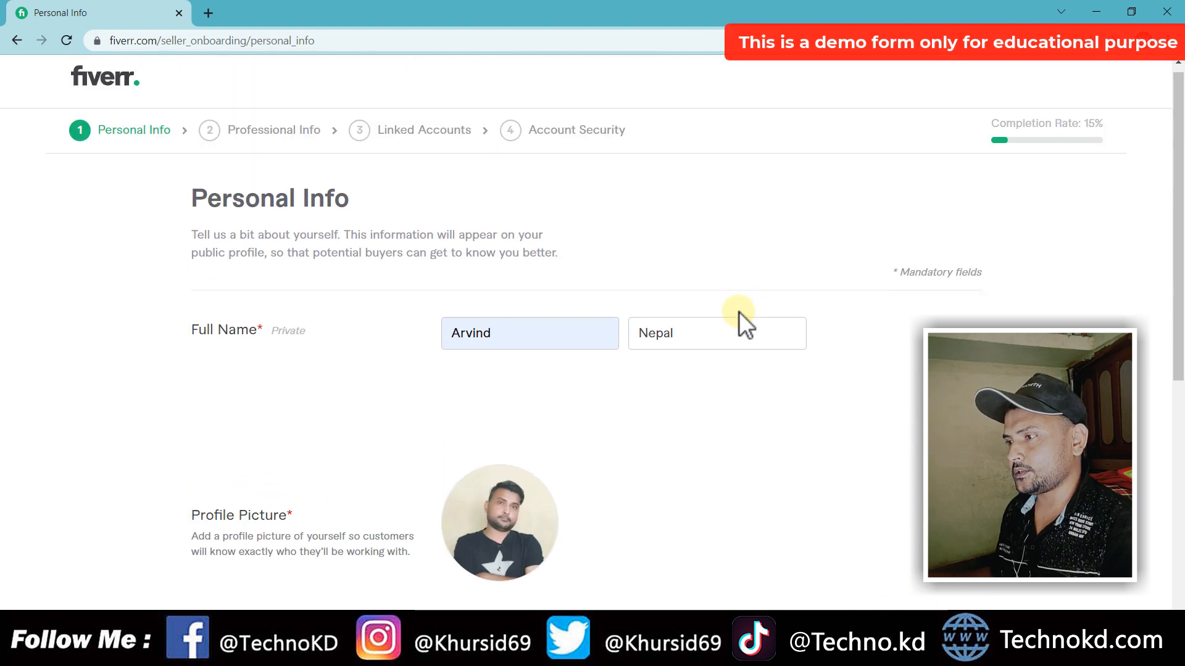
{"action": "scroll", "coordinate": [734, 334], "scroll_direction": "down", "scroll_amount": 5}
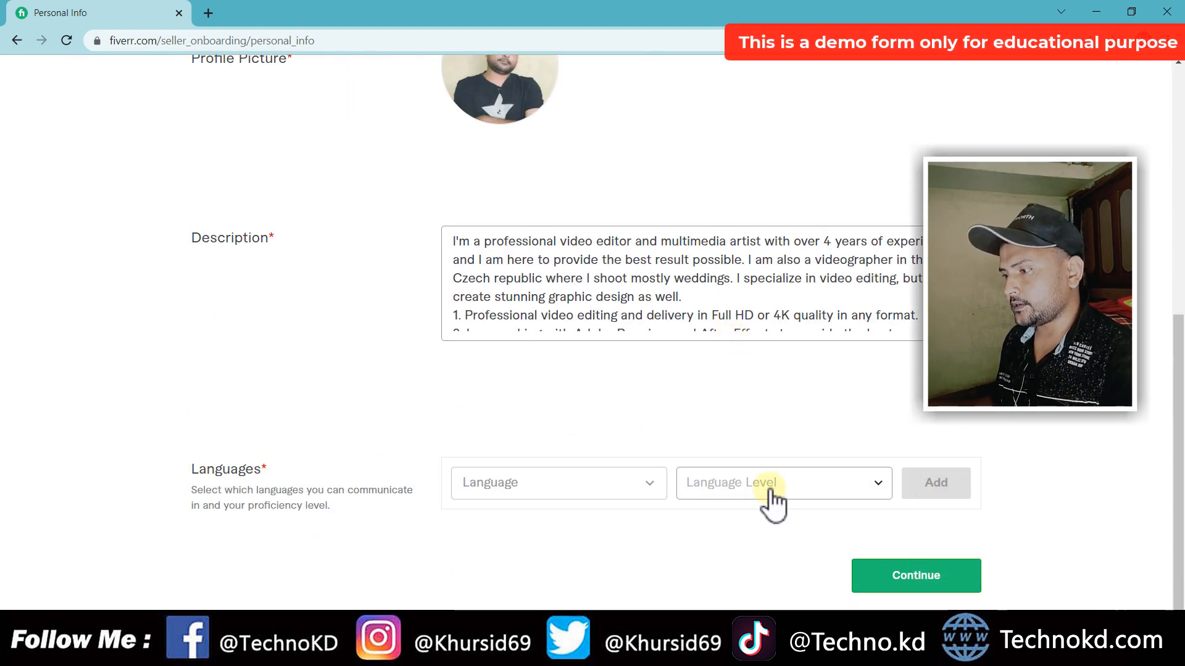
{"action": "left_click", "coordinate": [772, 494]}
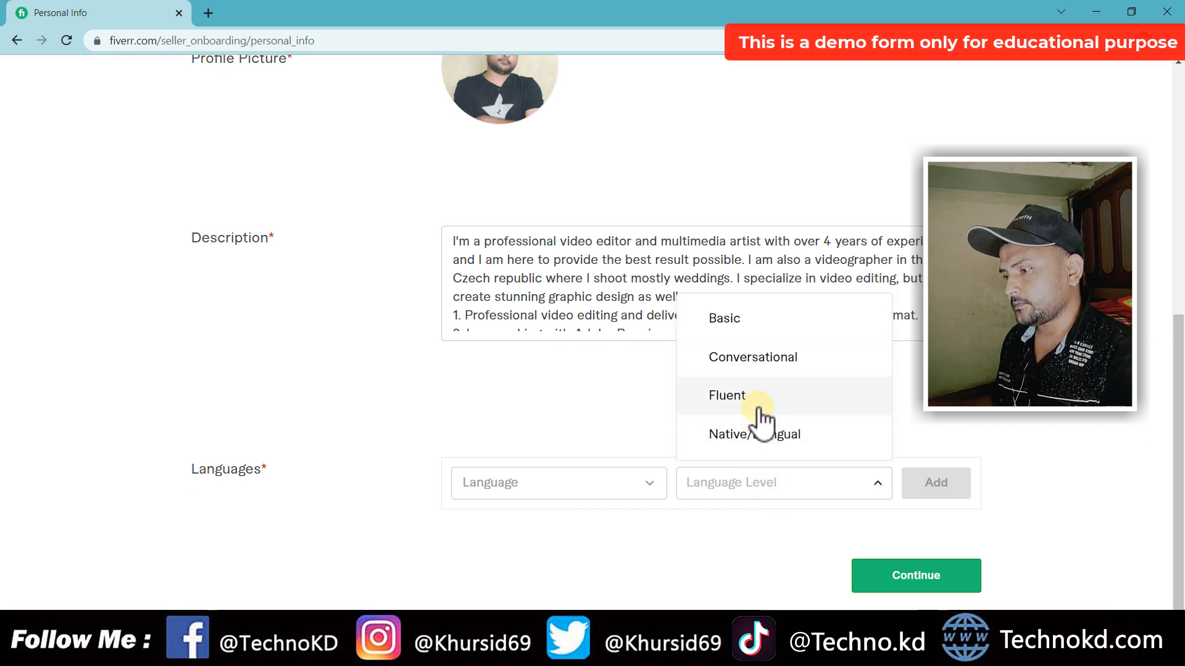
{"action": "left_click", "coordinate": [758, 320]}
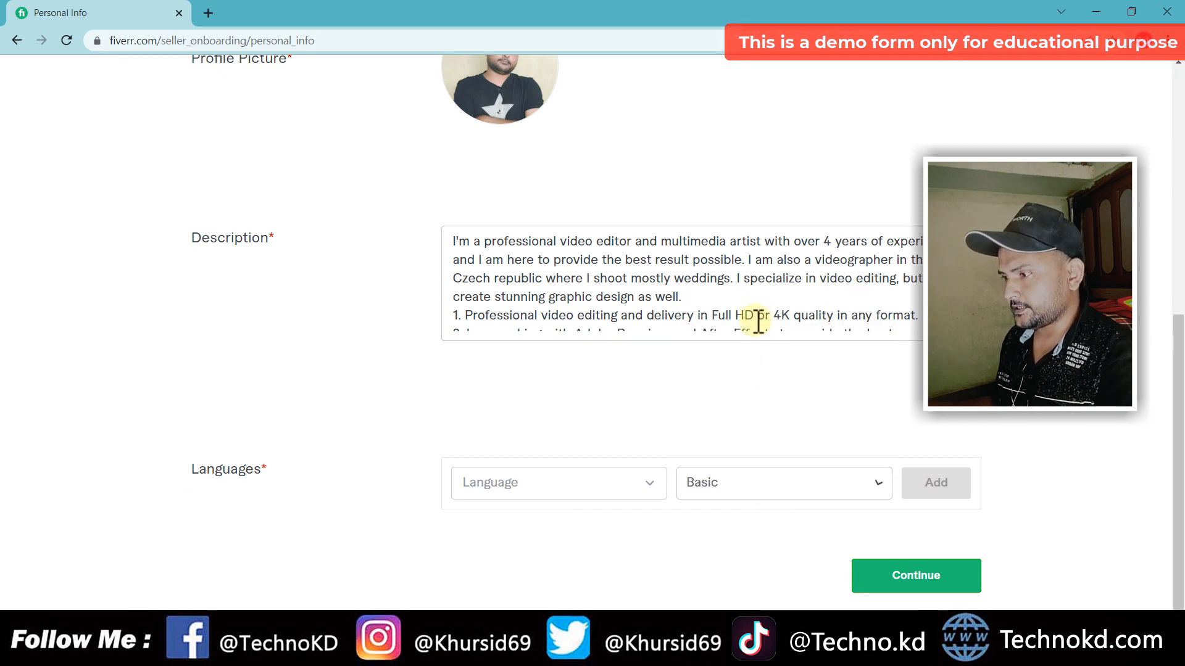
{"action": "left_click", "coordinate": [597, 498]}
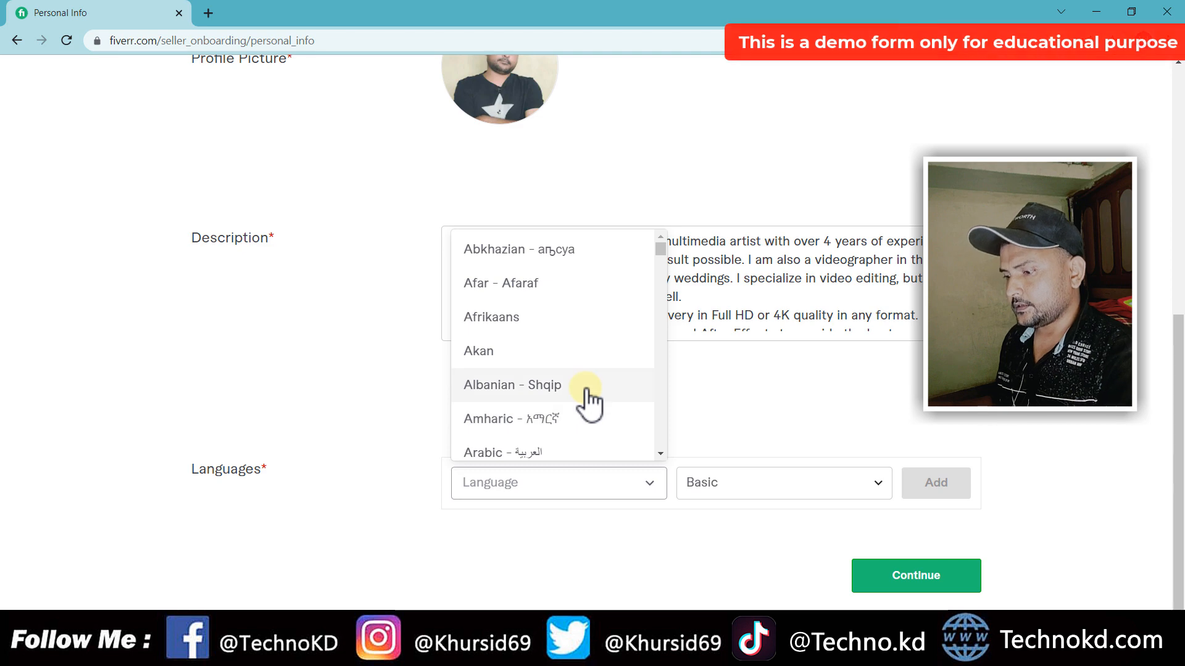
{"action": "type", "text": "eng"}
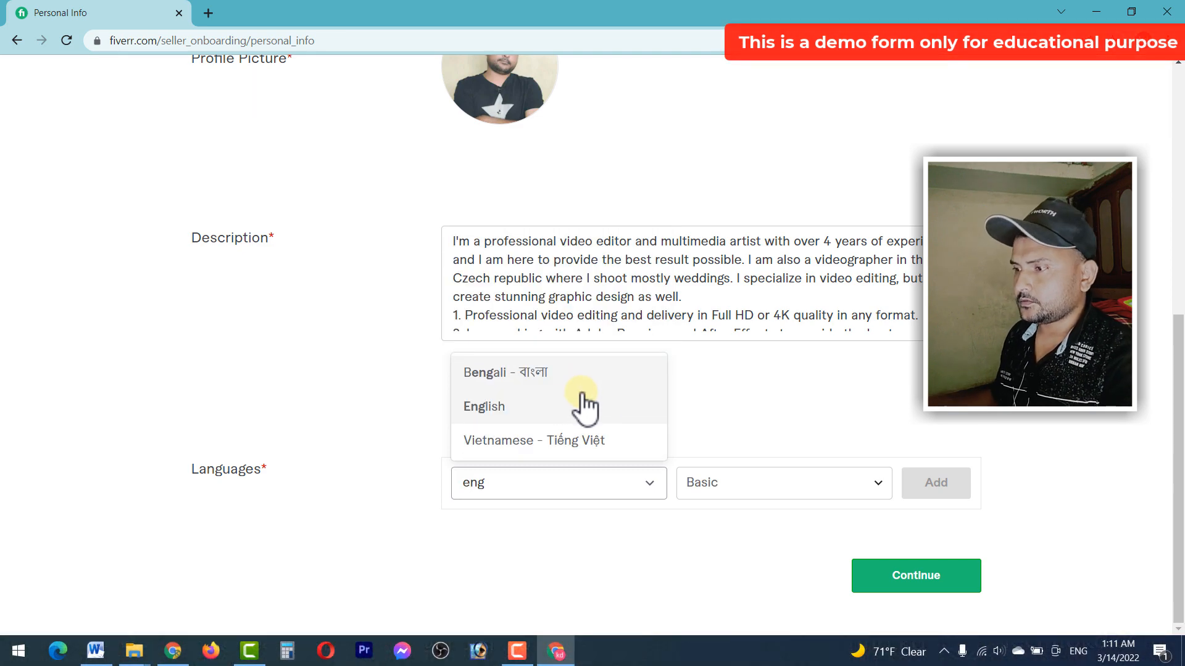
{"action": "left_click", "coordinate": [488, 407]}
{"action": "left_click", "coordinate": [936, 494]}
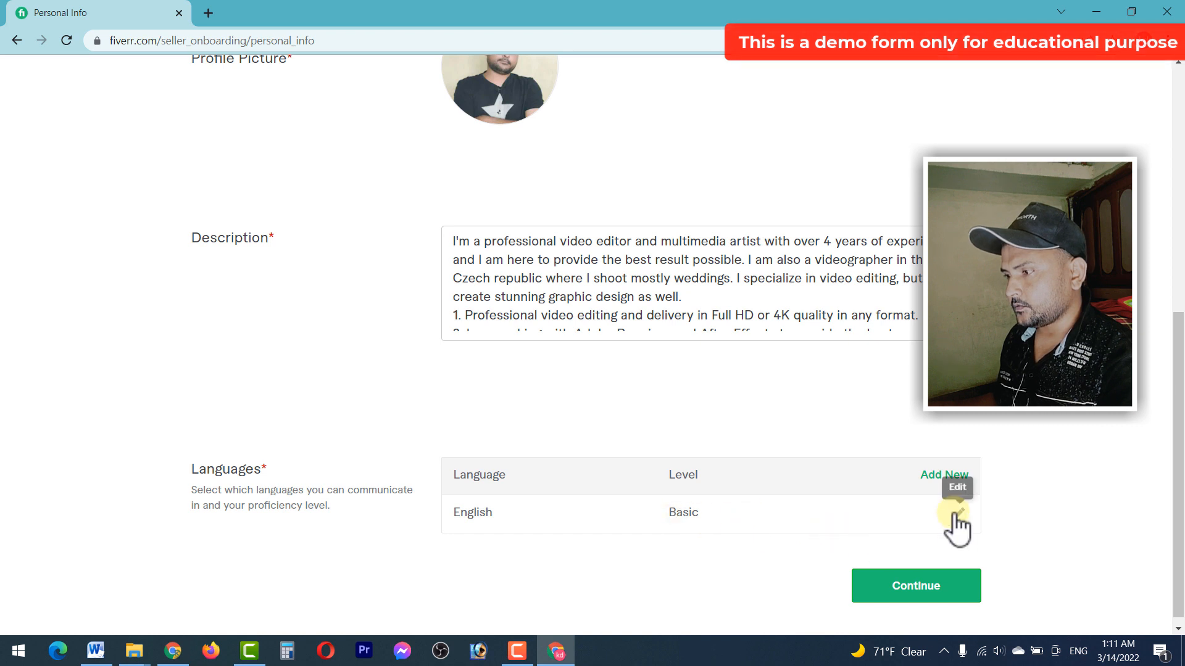
Step: Add Hindi as another profile language with the Basic level
{"action": "left_click", "coordinate": [944, 476]}
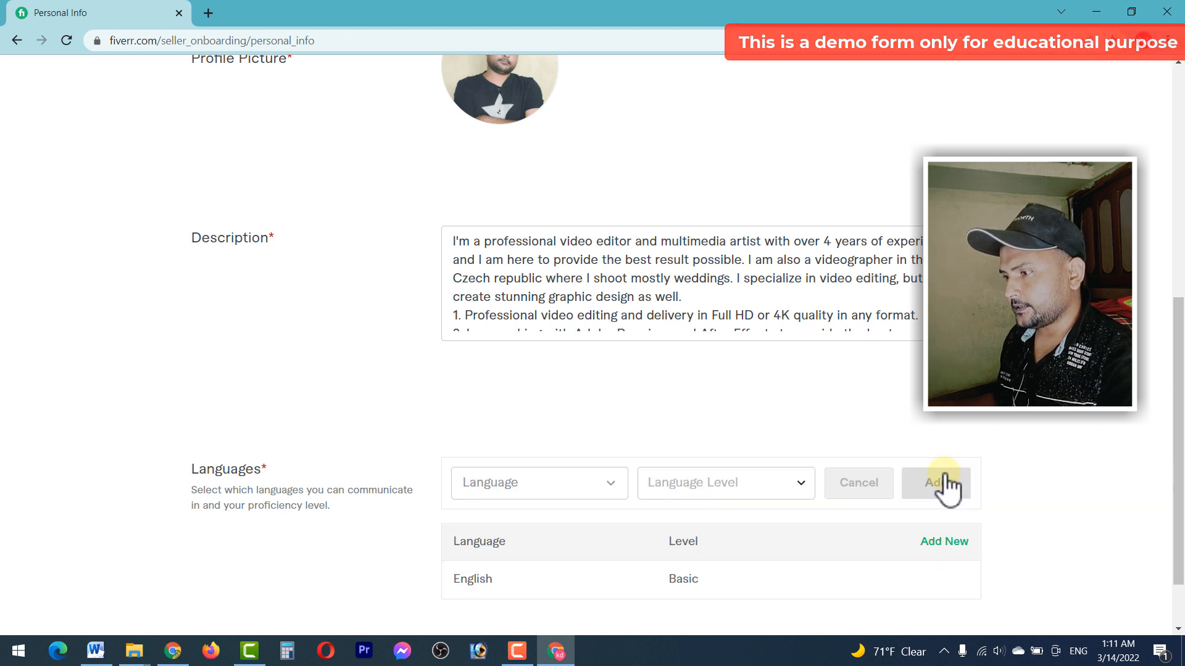
{"action": "left_click", "coordinate": [561, 484]}
{"action": "type", "text": "hindi"}
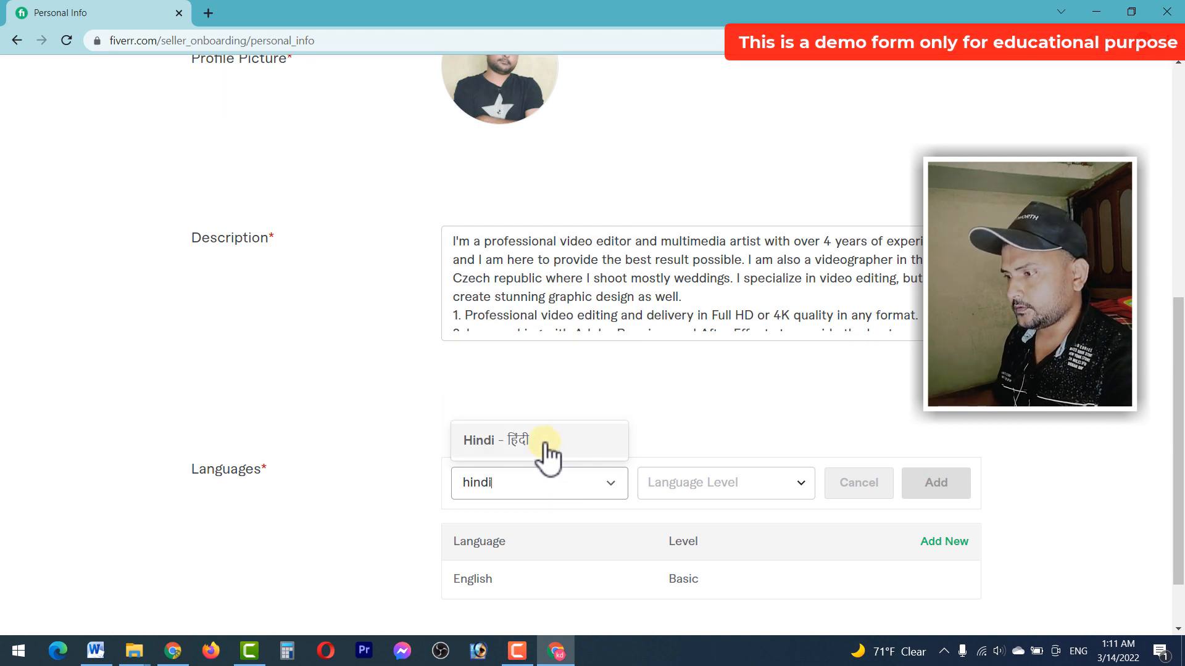
{"action": "left_click", "coordinate": [549, 449]}
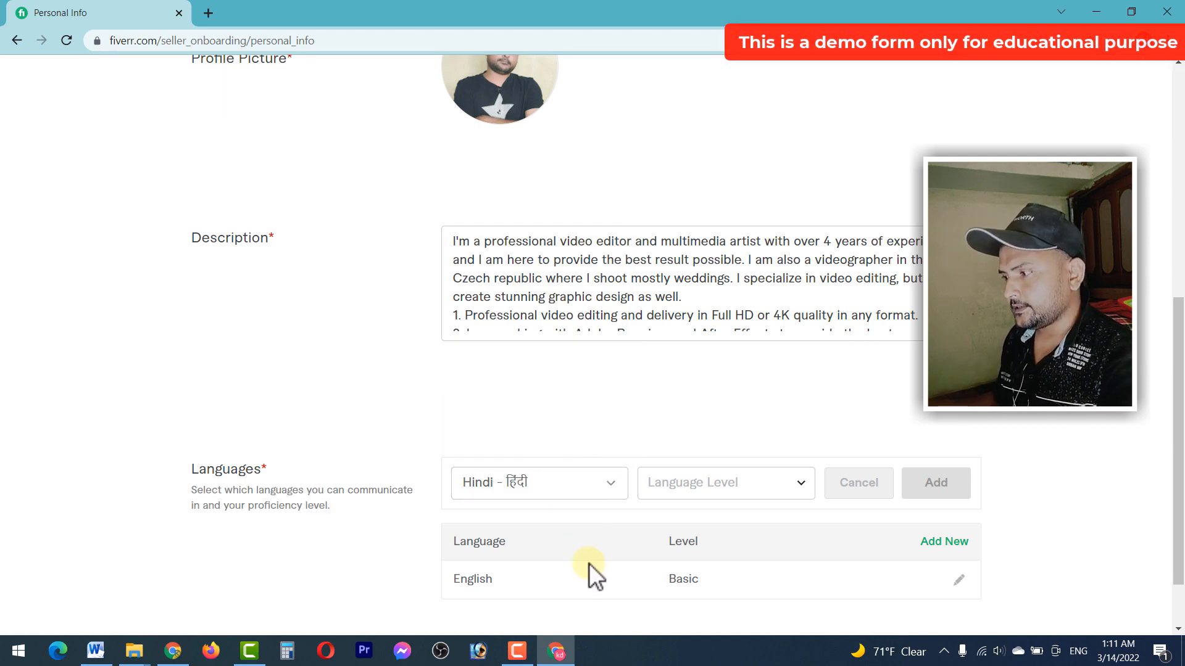
{"action": "left_click", "coordinate": [942, 543]}
{"action": "left_click", "coordinate": [940, 432]}
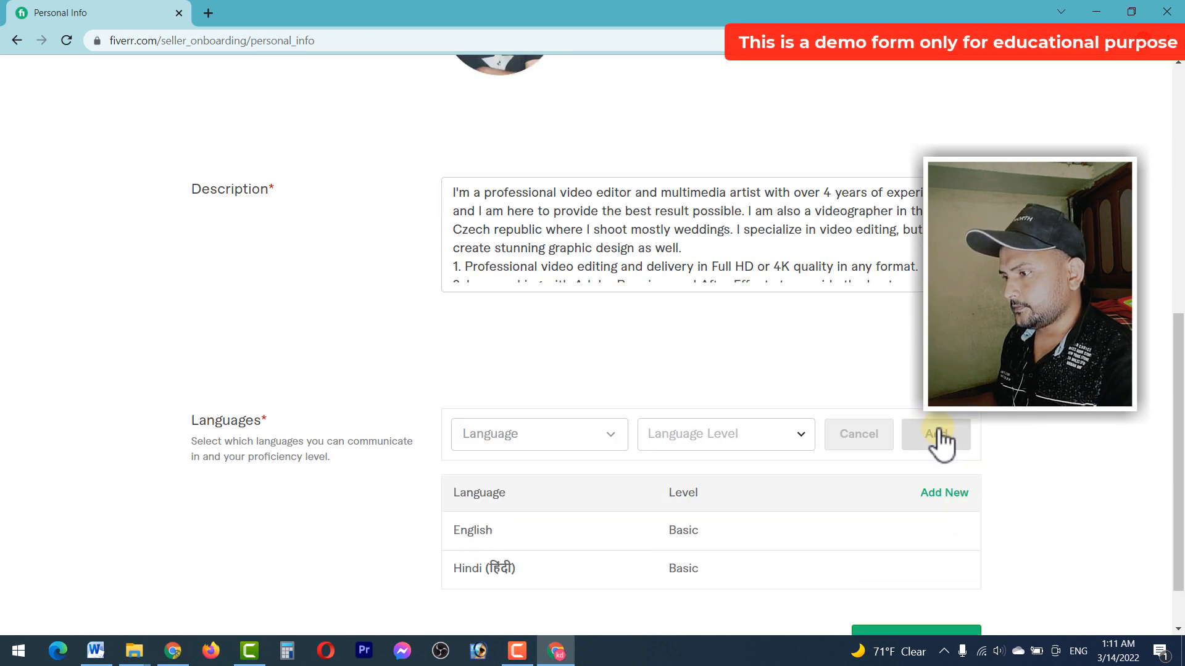
Step: Add Urdu to the profile's languages with the Basic level and continue to the Professional Info section
{"action": "left_click", "coordinate": [520, 435]}
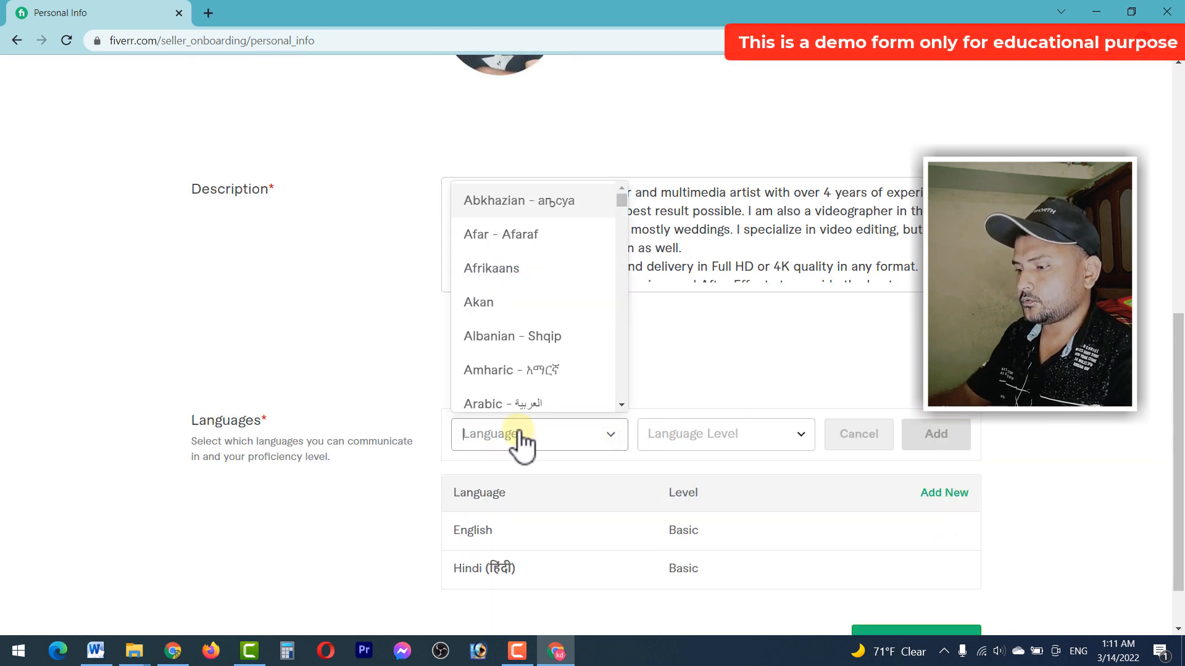
{"action": "type", "text": "ur"}
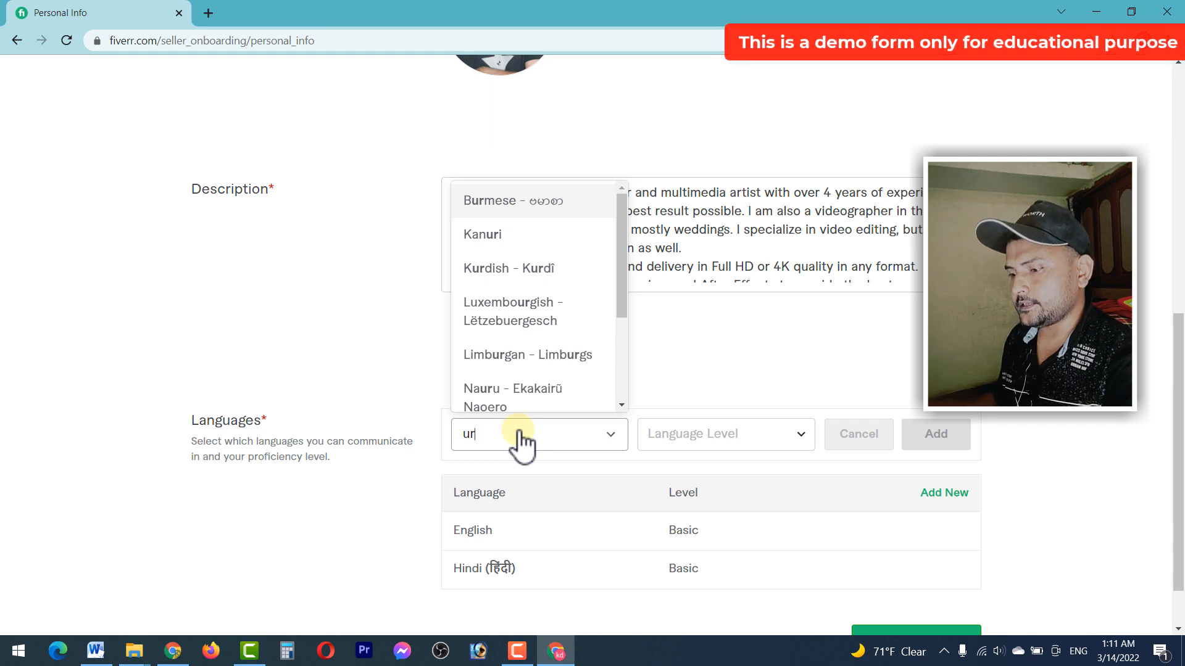
{"action": "type", "text": "d"}
{"action": "left_click", "coordinate": [524, 398]}
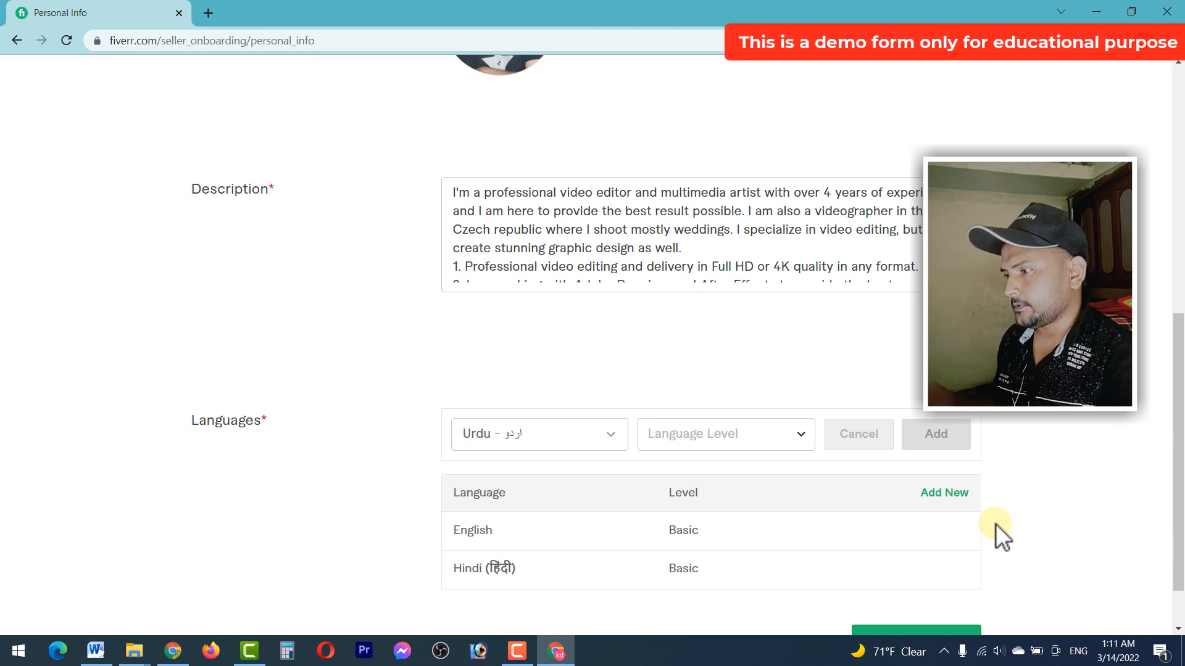
{"action": "left_click", "coordinate": [768, 443]}
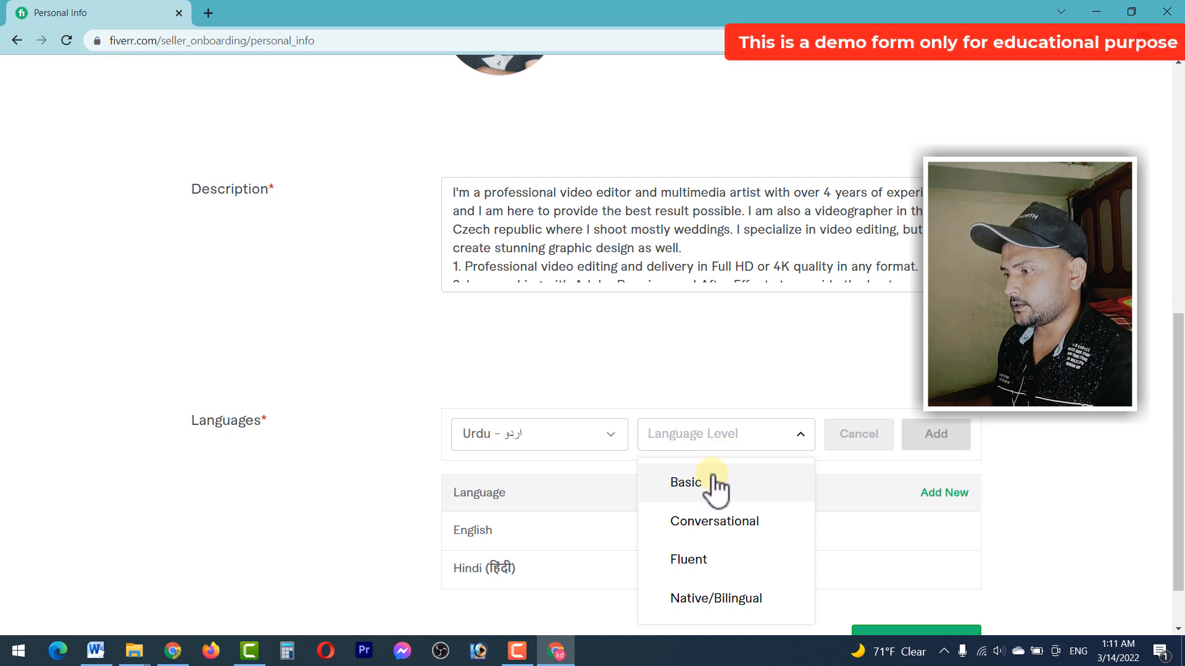
{"action": "left_click", "coordinate": [714, 484]}
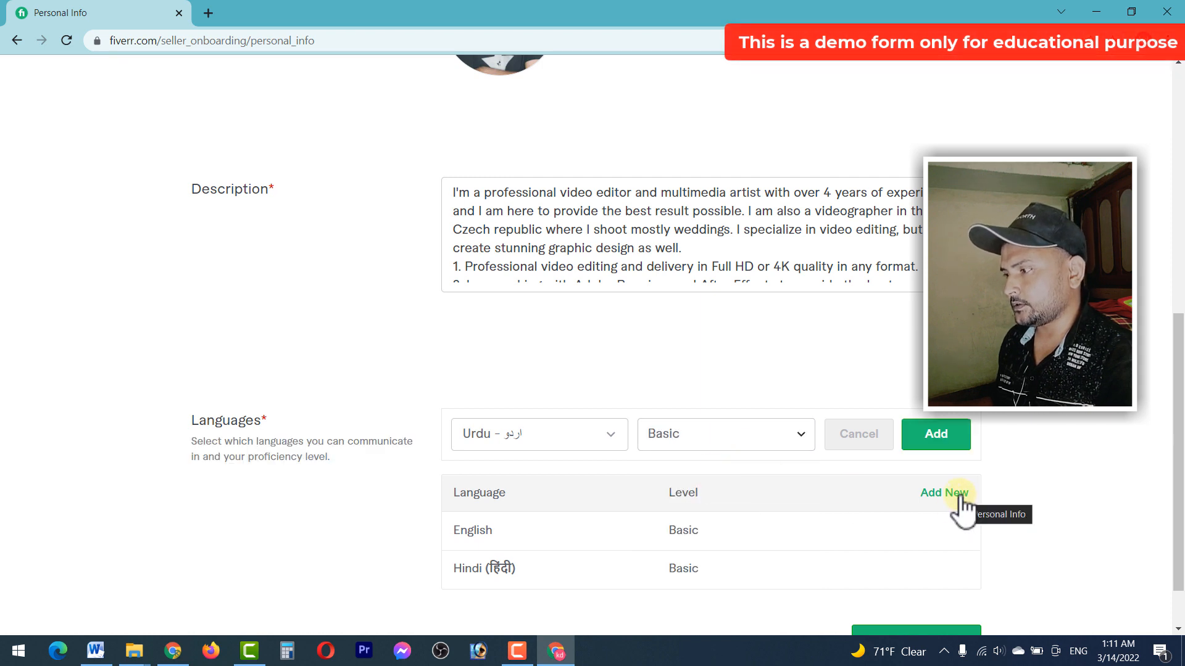
{"action": "left_click", "coordinate": [938, 439]}
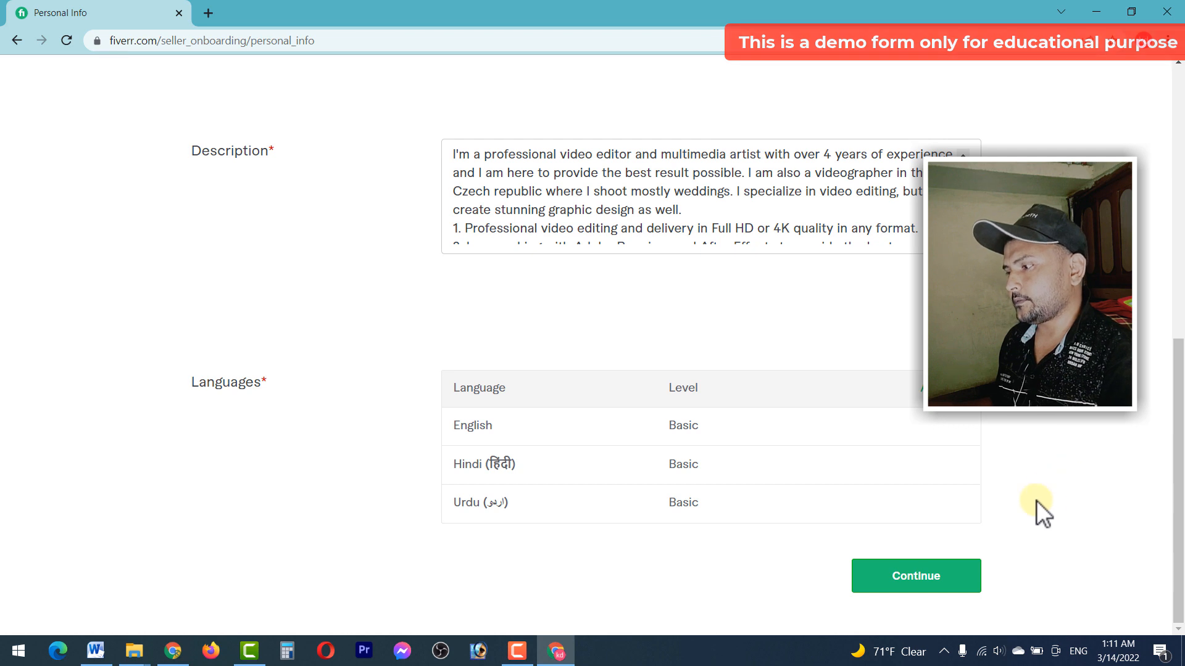
{"action": "left_click", "coordinate": [905, 581]}
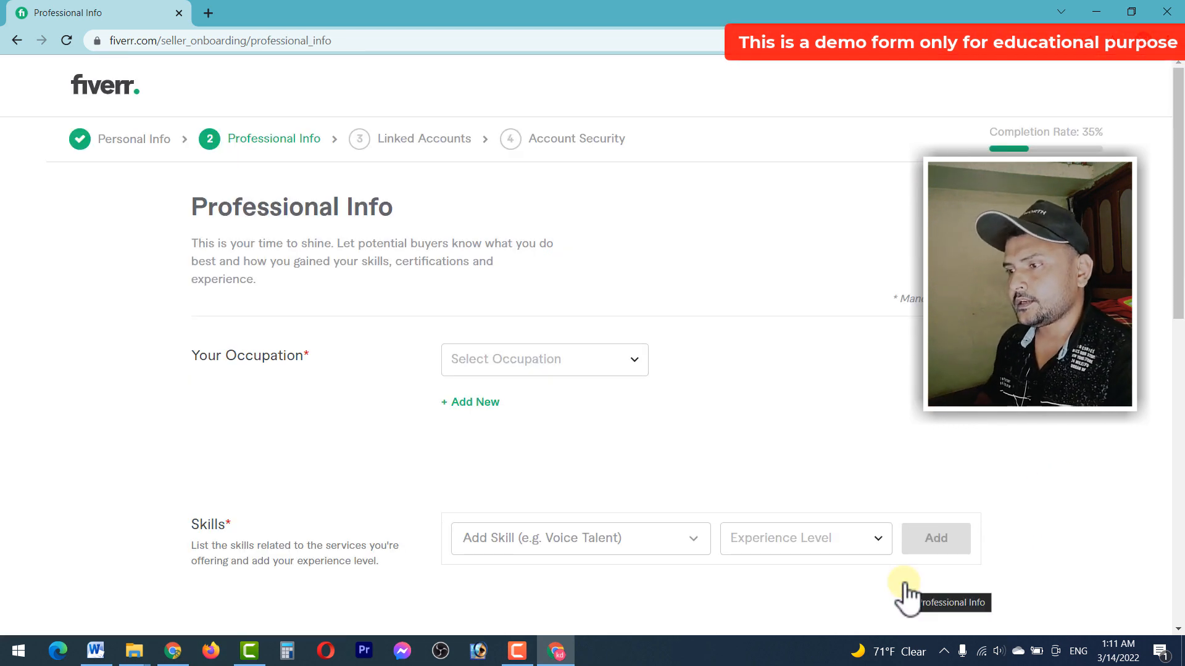
Step: Set the occupation to Video & Animation, from 2017 to 2022
{"action": "left_click", "coordinate": [532, 367]}
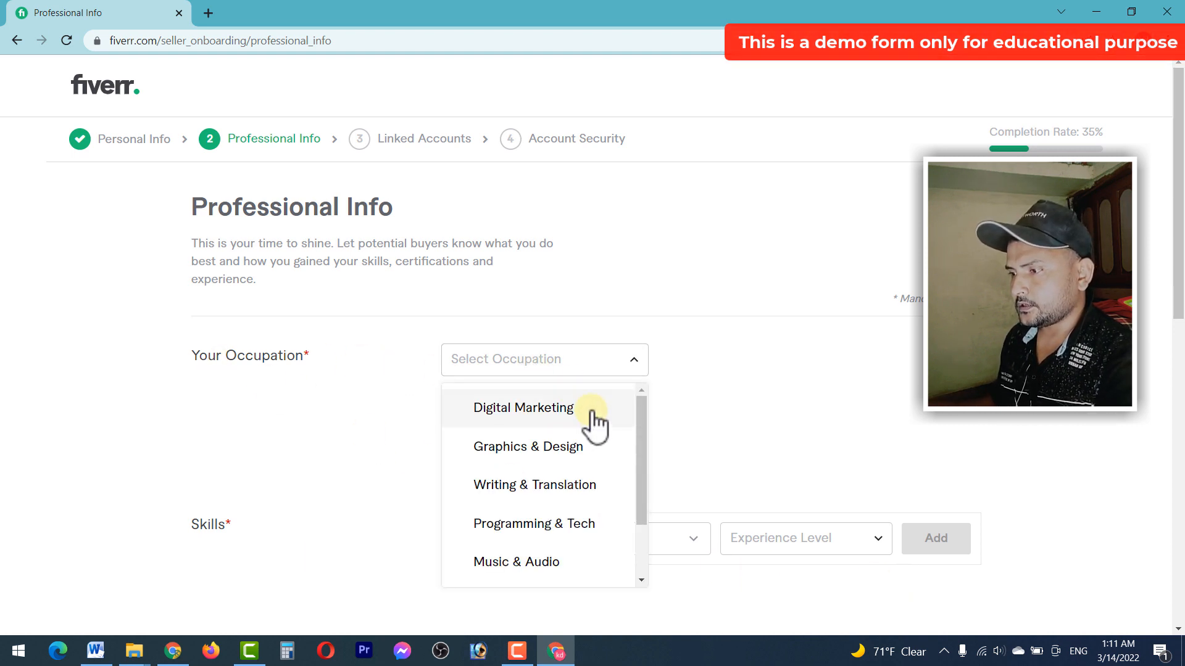
{"action": "scroll", "coordinate": [592, 519], "scroll_direction": "down", "scroll_amount": 1}
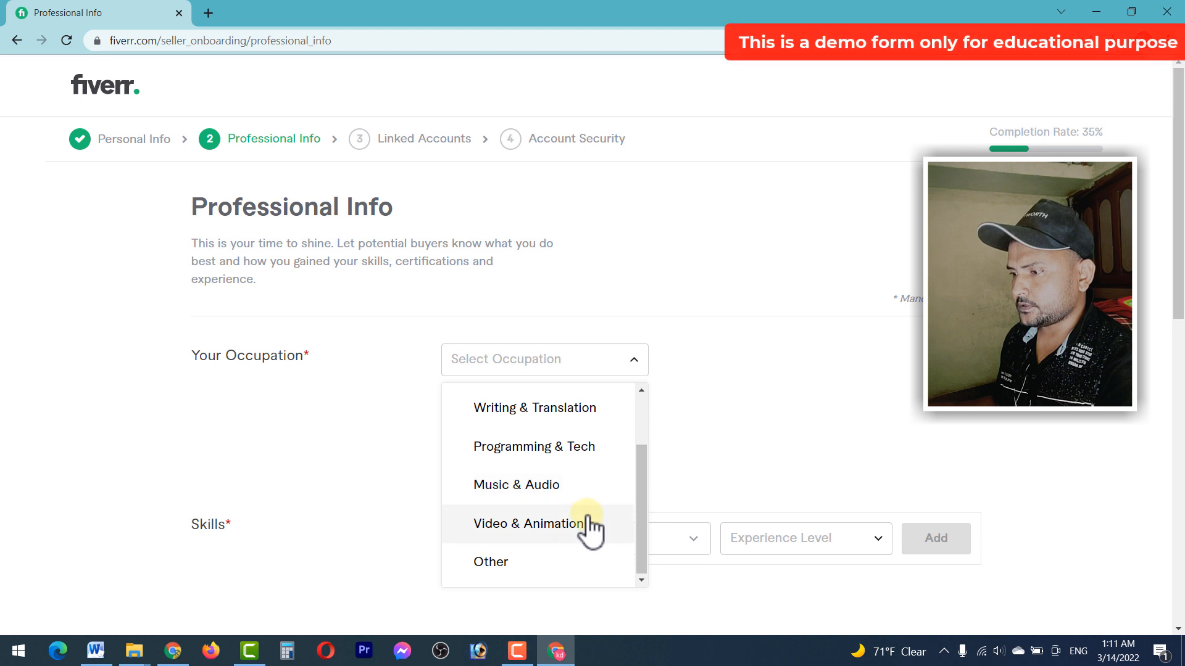
{"action": "left_click", "coordinate": [539, 525]}
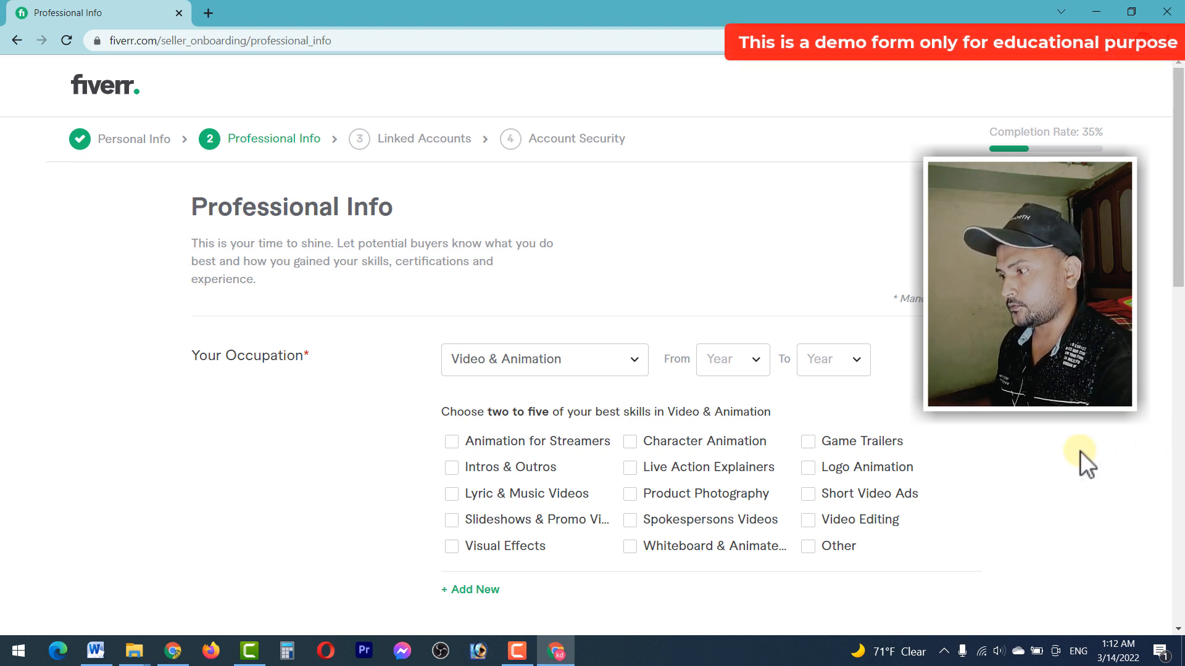
{"action": "left_click", "coordinate": [745, 369]}
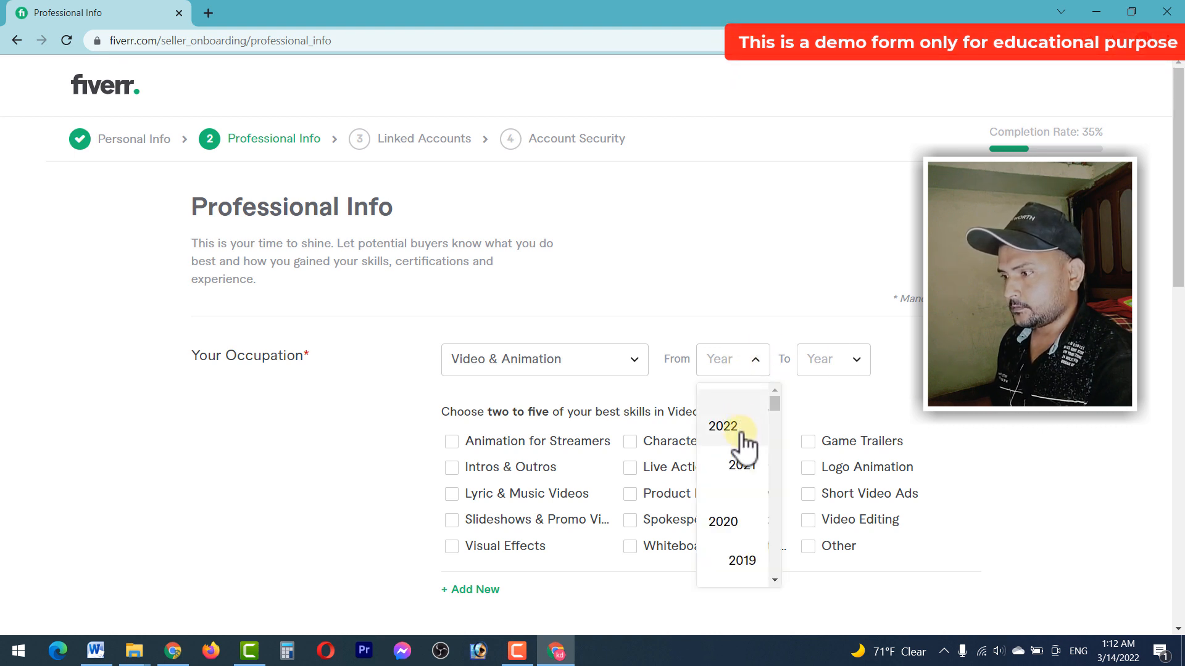
{"action": "scroll", "coordinate": [743, 496], "scroll_direction": "down", "scroll_amount": 3}
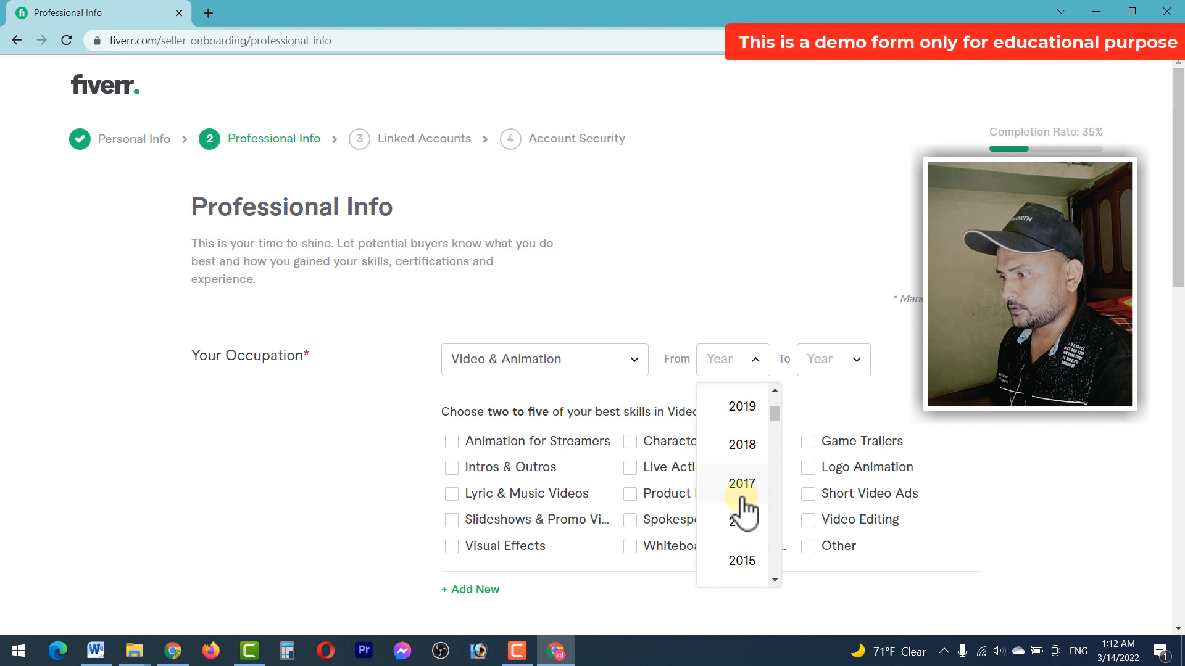
{"action": "left_click", "coordinate": [745, 487]}
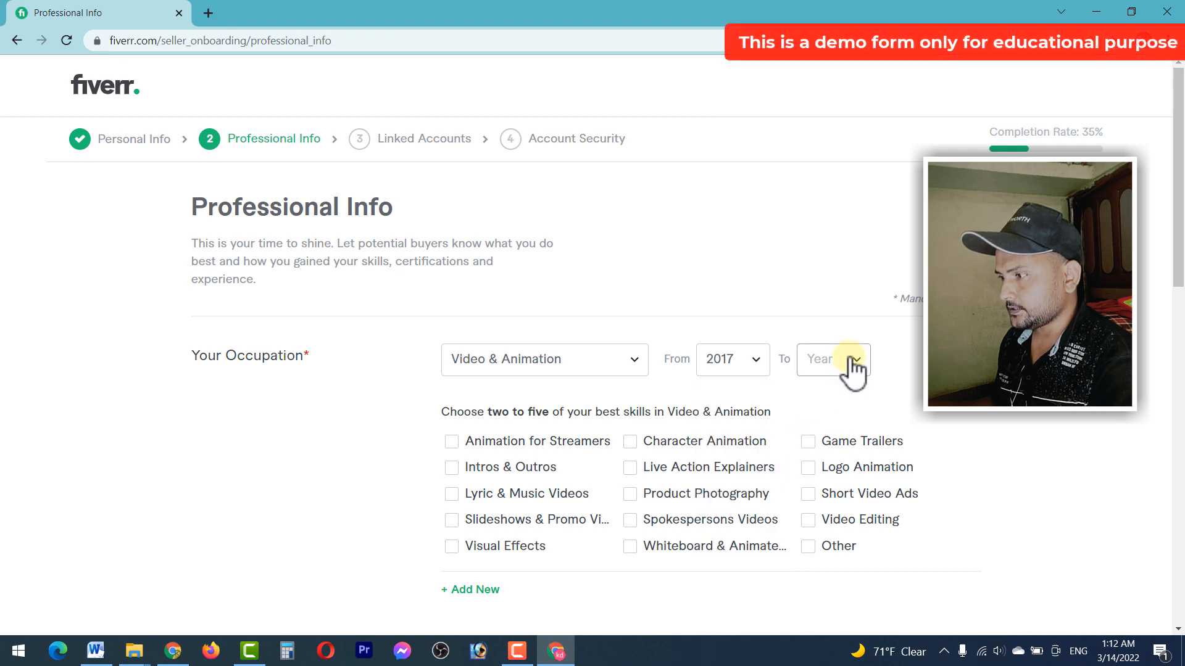
{"action": "left_click", "coordinate": [855, 367]}
{"action": "left_click", "coordinate": [827, 425]}
{"action": "scroll", "coordinate": [671, 290], "scroll_direction": "down", "scroll_amount": 1}
{"action": "left_click_drag", "start_coordinate": [674, 283], "coordinate": [845, 304]}
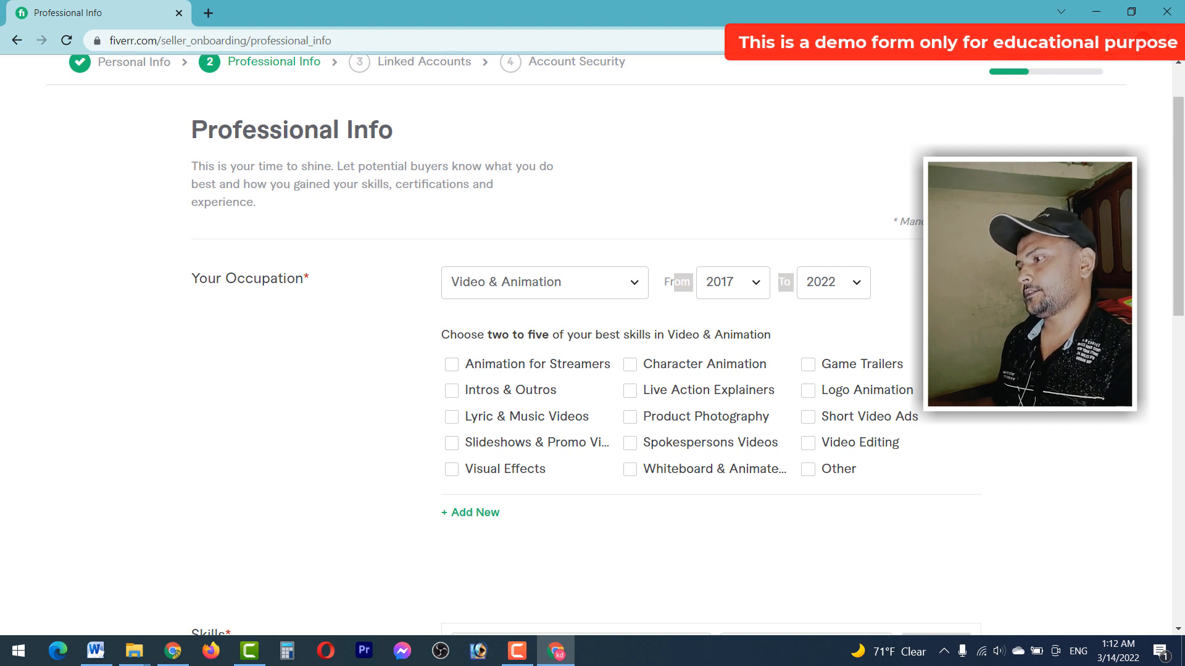
{"action": "left_click", "coordinate": [963, 315]}
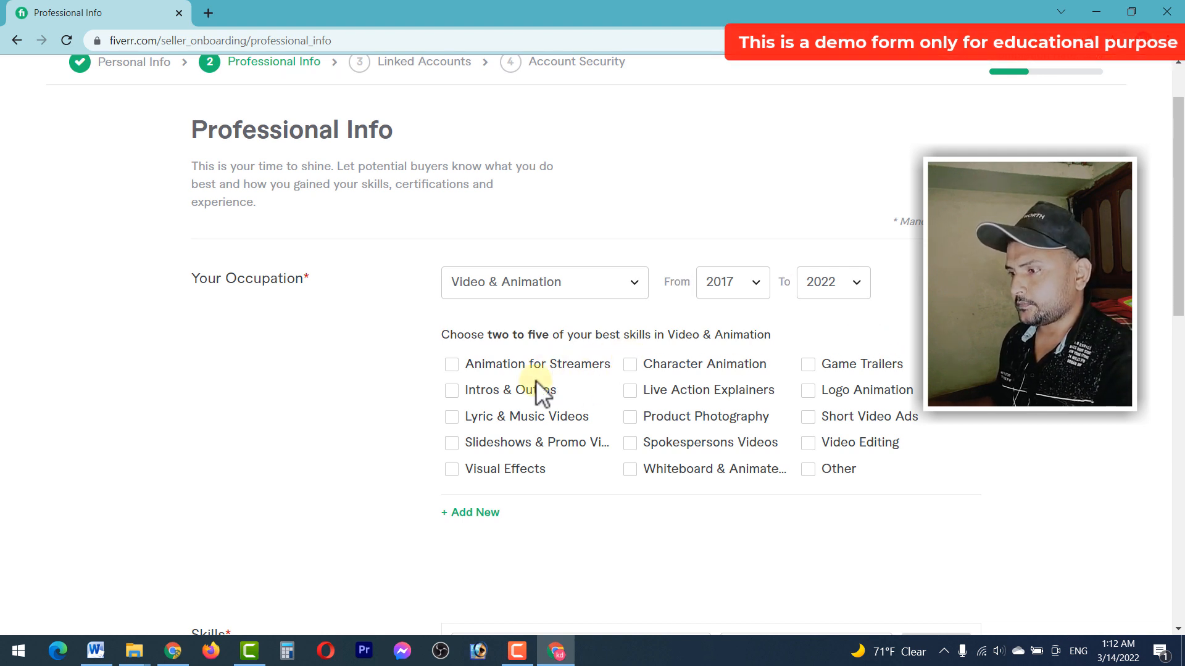
Step: Select Animation for Streamers, Visual Effects, Short Video Ads and Video Editing as the best skills in Video & Animation
{"action": "left_click", "coordinate": [452, 365]}
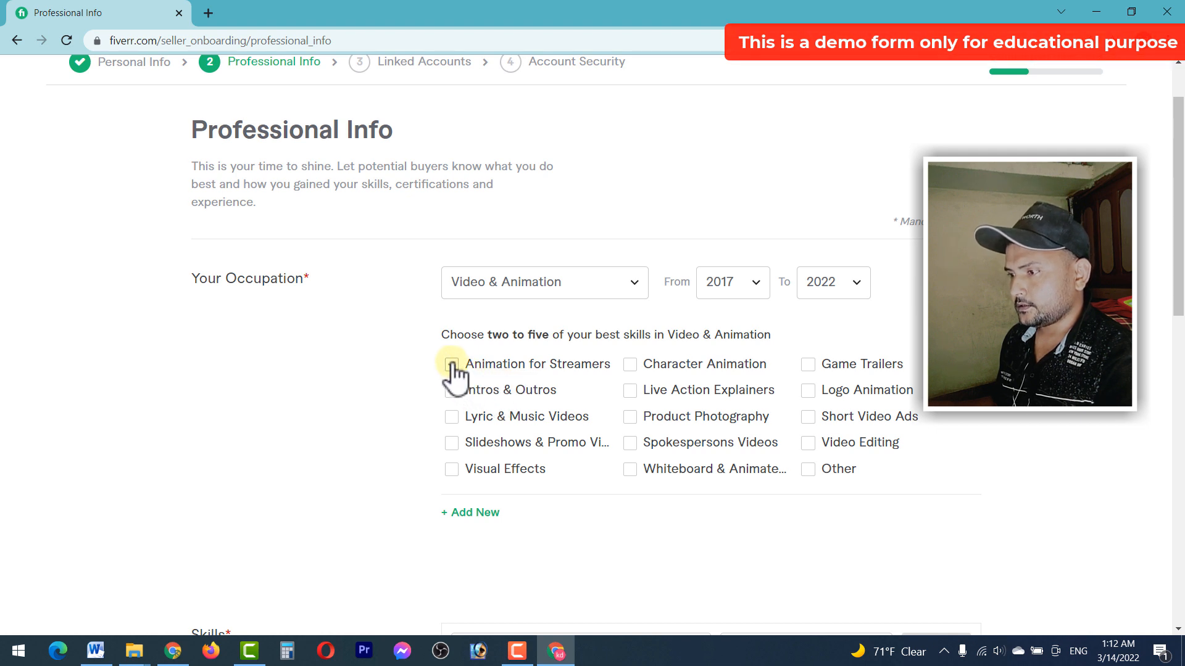
{"action": "left_click", "coordinate": [452, 470]}
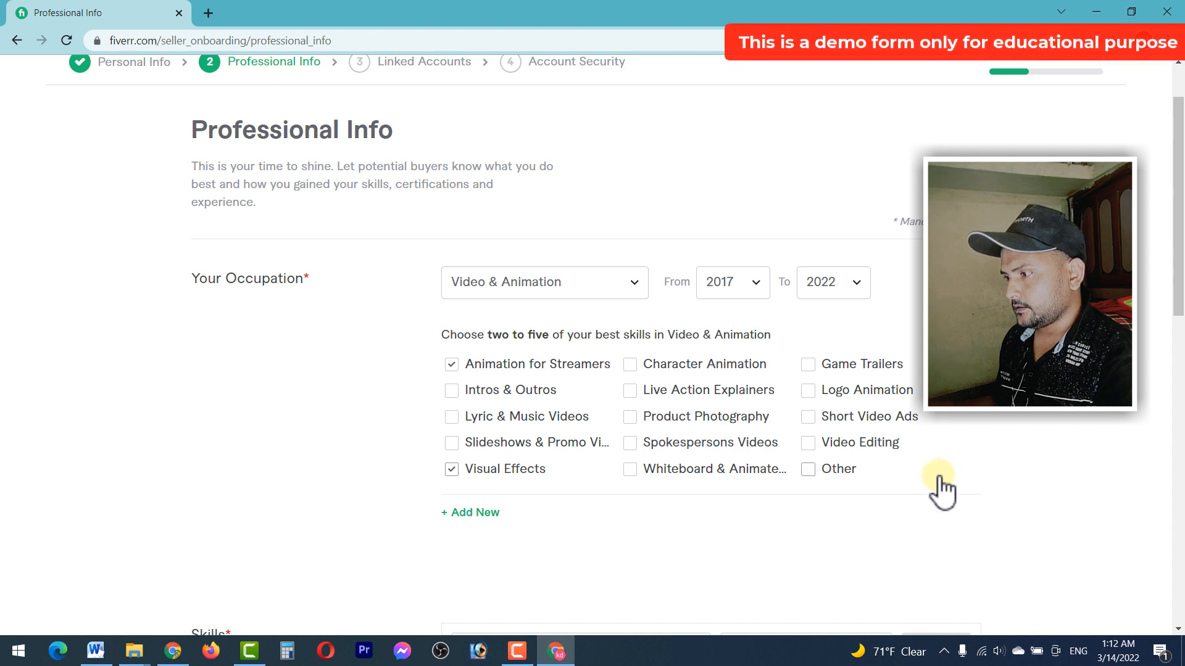
{"action": "left_click", "coordinate": [809, 419]}
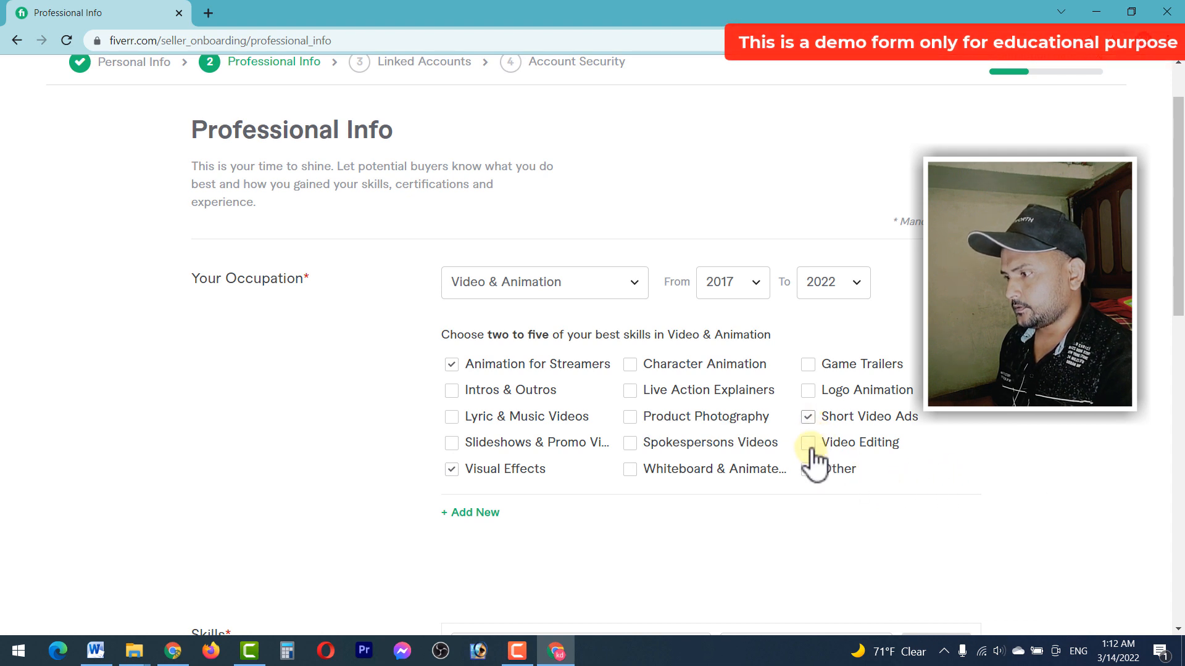
{"action": "left_click", "coordinate": [816, 446]}
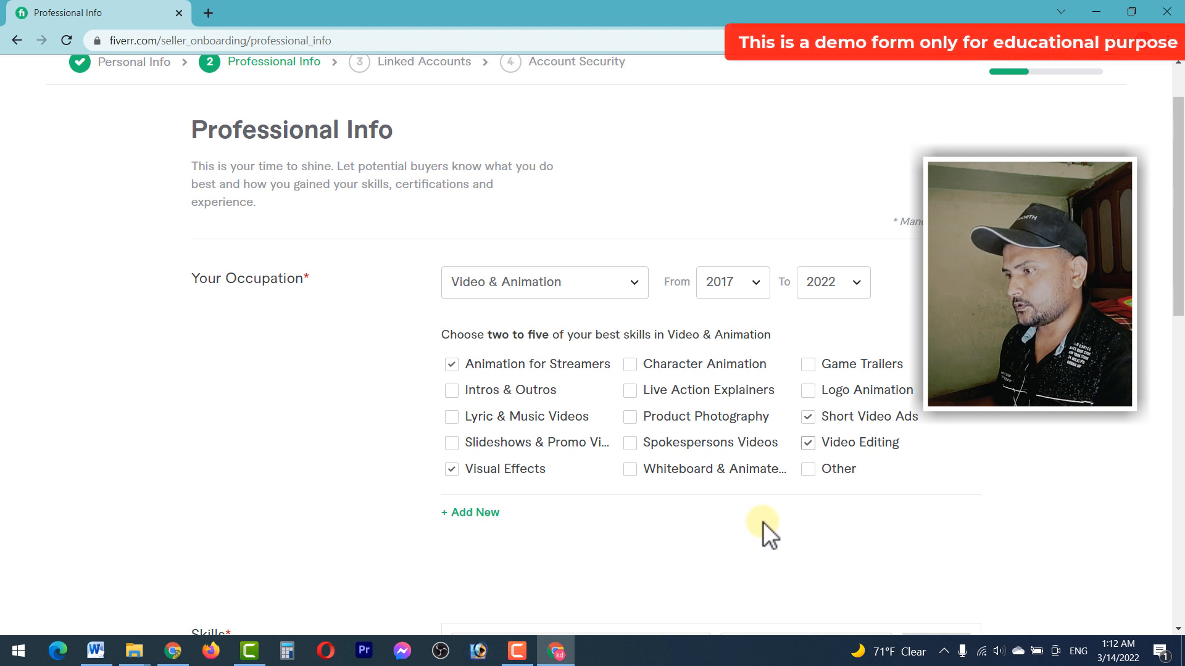
Step: Add Video editing to the profile's skills with the Expert experience level
{"action": "scroll", "coordinate": [763, 522], "scroll_direction": "down", "scroll_amount": 3}
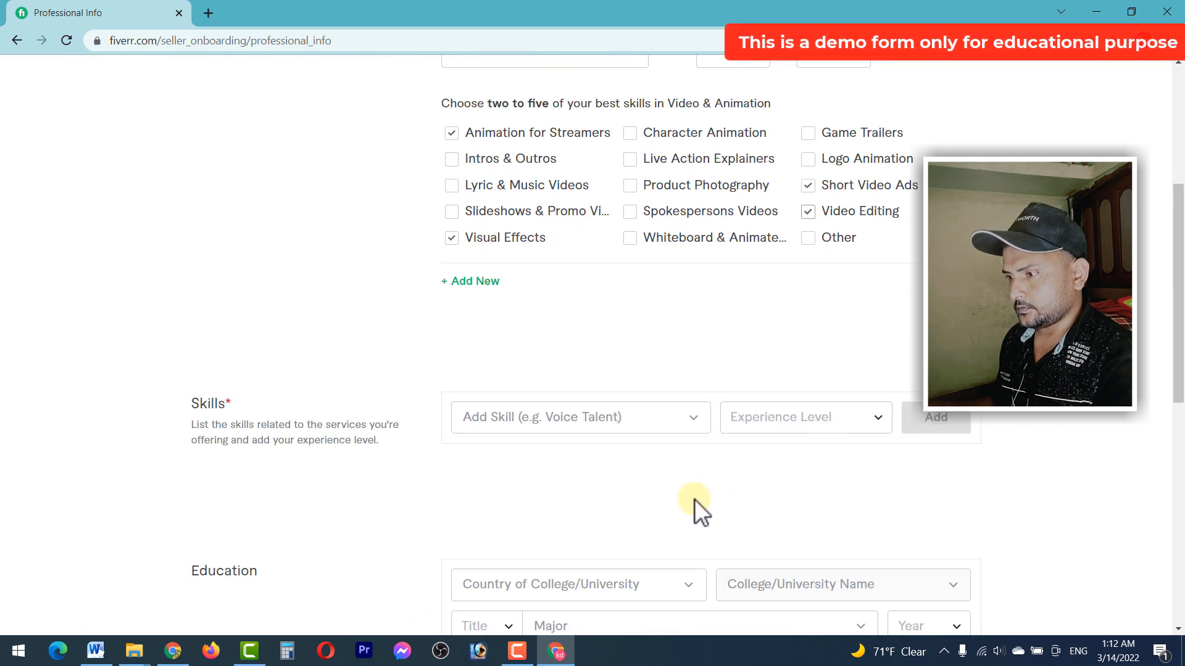
{"action": "double_click", "coordinate": [207, 404]}
{"action": "scroll", "coordinate": [494, 438], "scroll_direction": "down", "scroll_amount": 1}
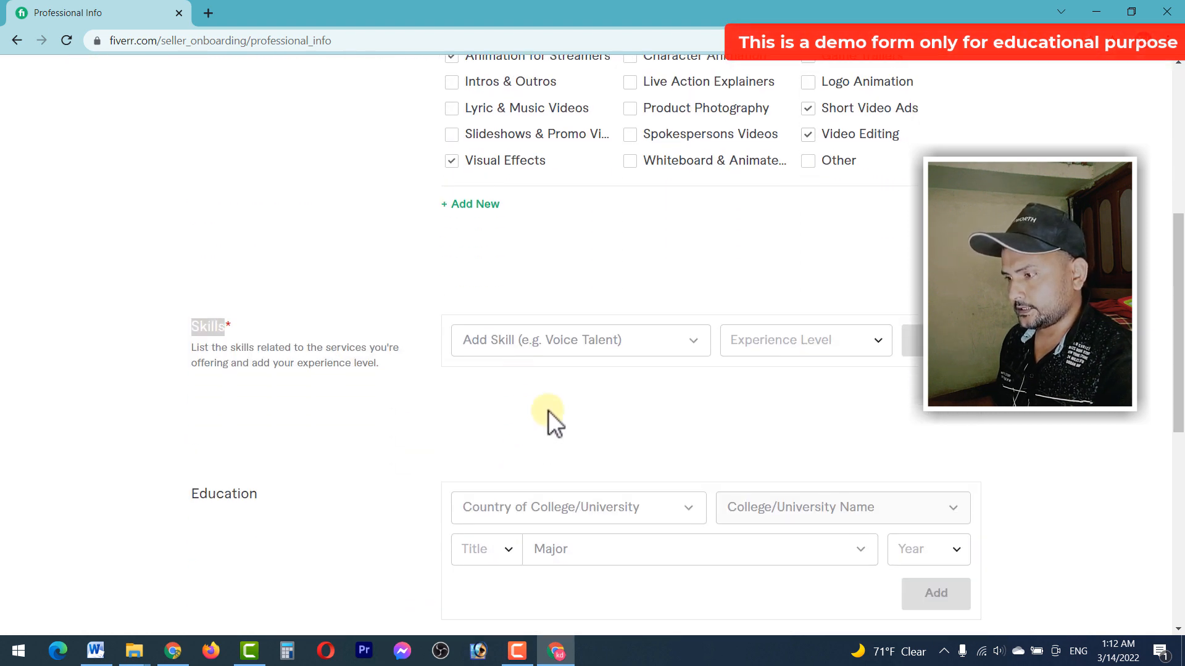
{"action": "left_click", "coordinate": [554, 344]}
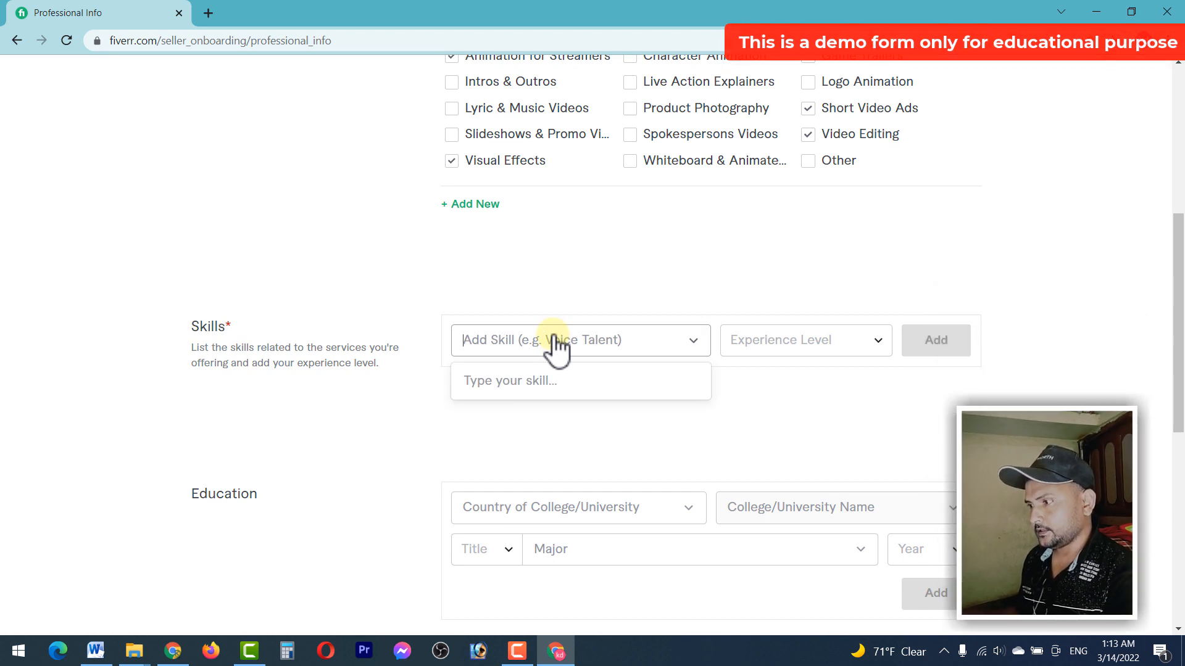
{"action": "type", "text": "v"}
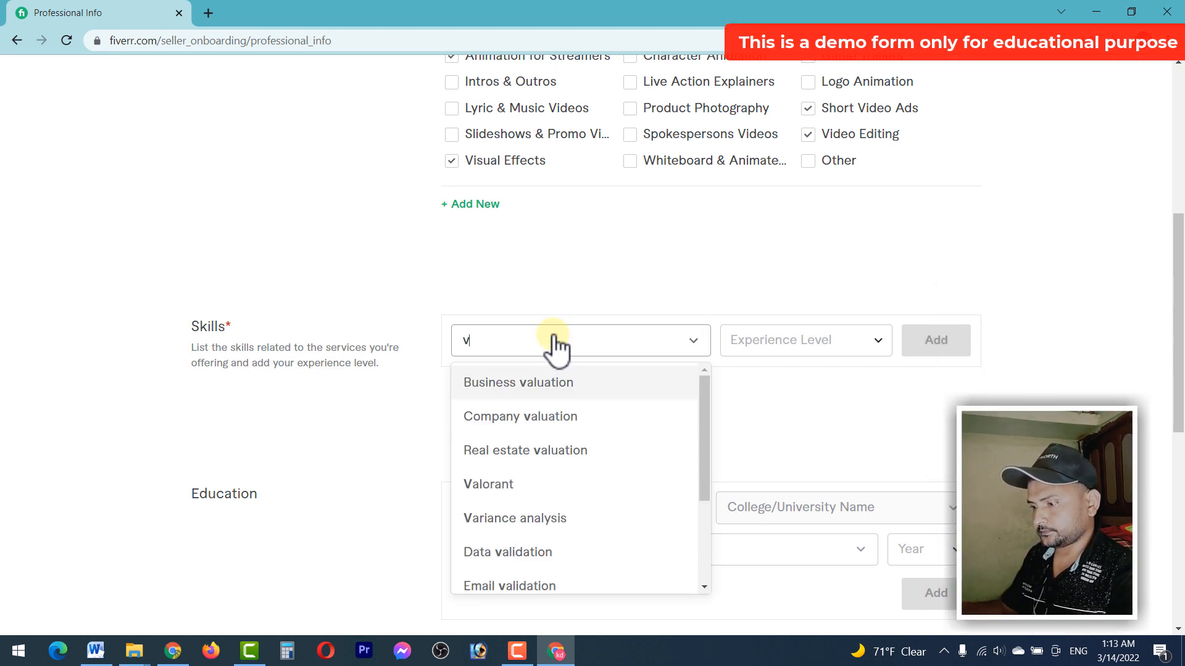
{"action": "type", "text": "ideo e"}
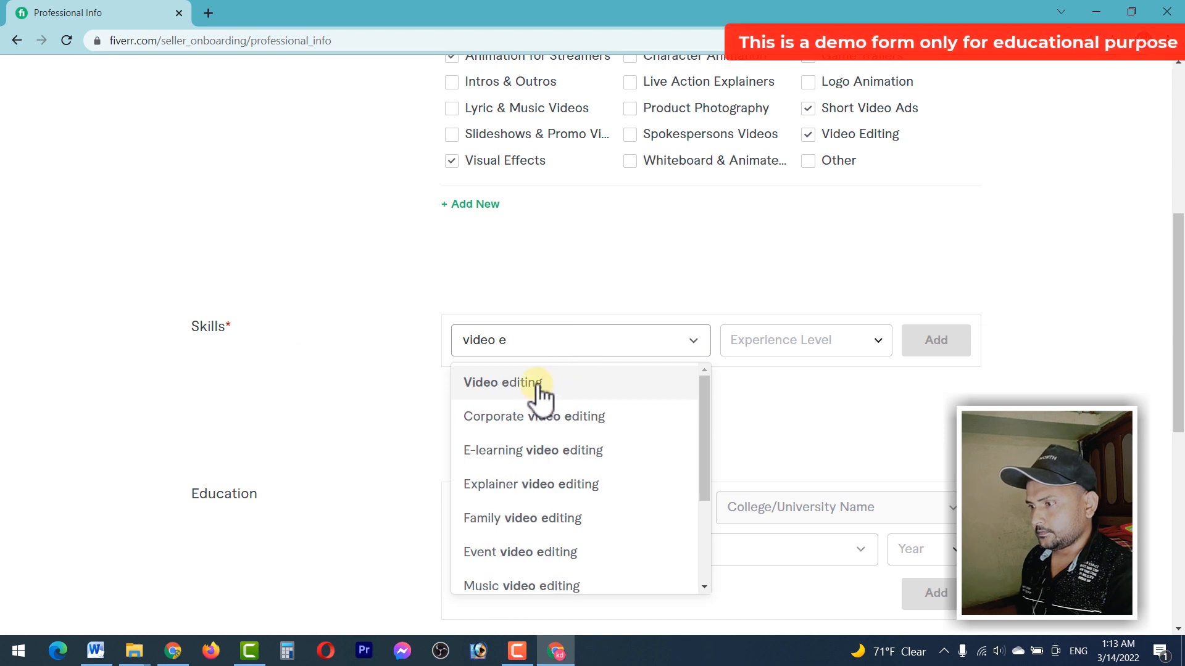
{"action": "left_click", "coordinate": [538, 385]}
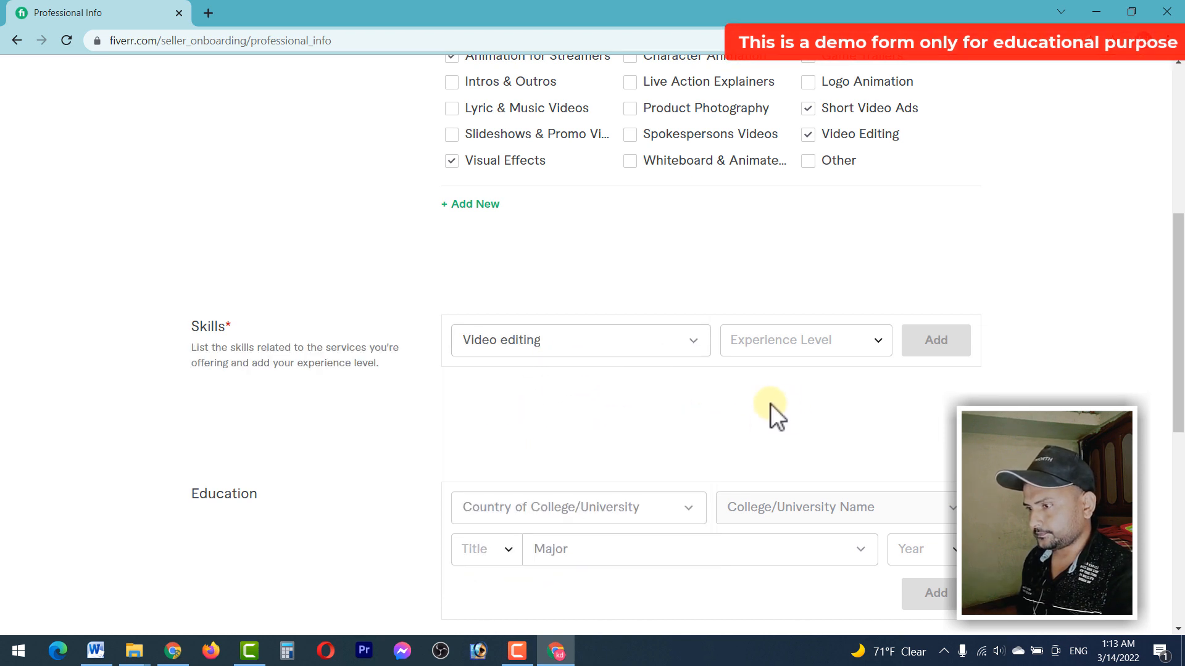
{"action": "left_click", "coordinate": [820, 355]}
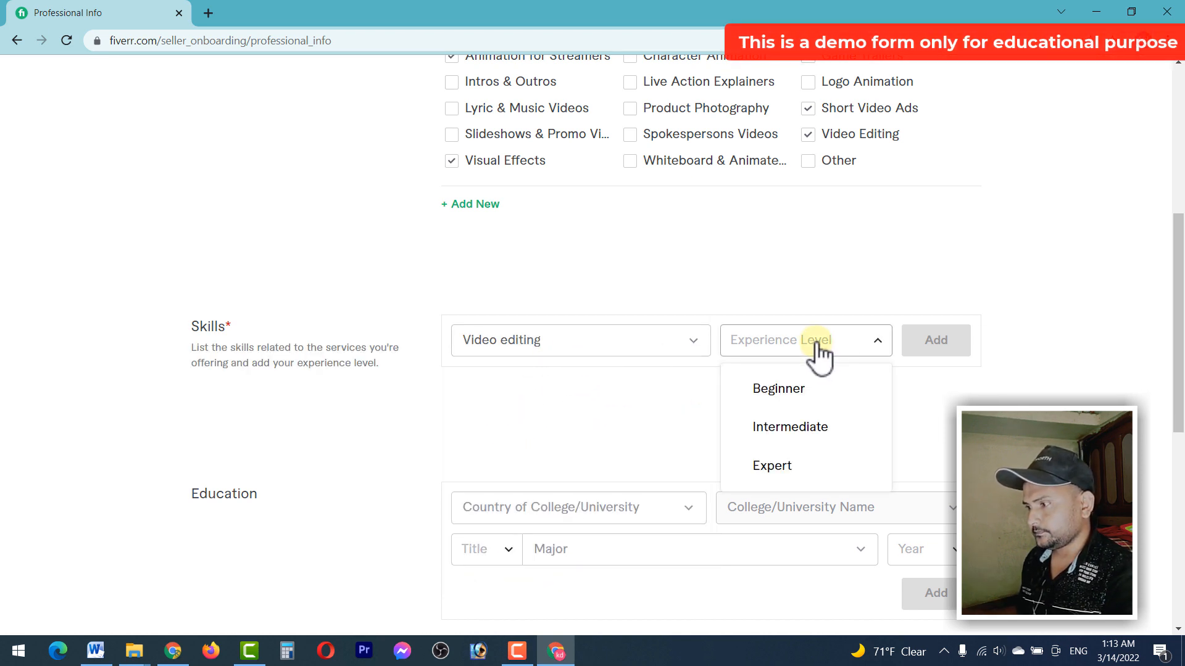
{"action": "left_click", "coordinate": [809, 466]}
{"action": "left_click", "coordinate": [946, 341]}
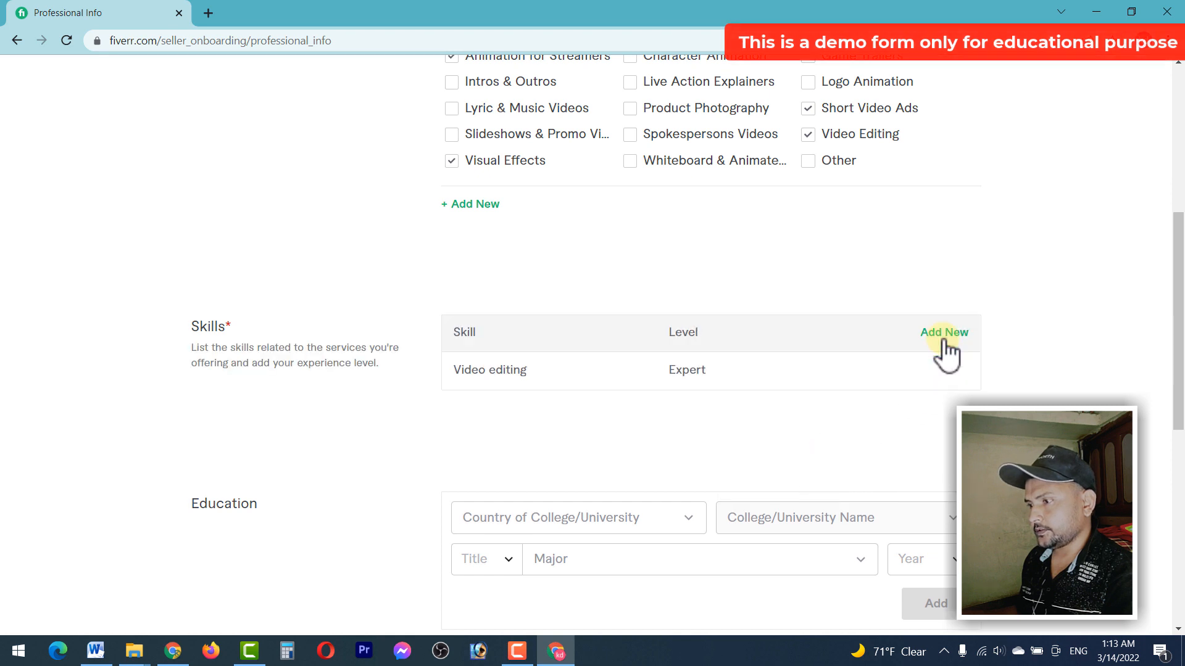
Step: Try to add Thumbnails design as a second skill with the Expert experience level
{"action": "left_click", "coordinate": [939, 336]}
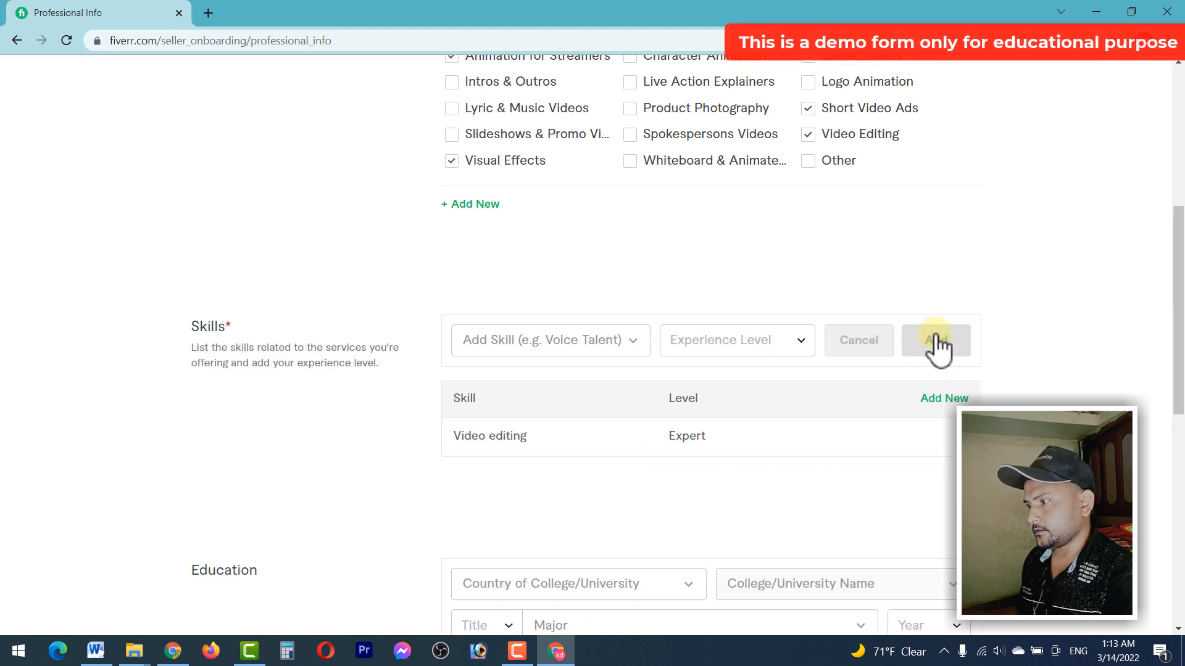
{"action": "left_click", "coordinate": [514, 344]}
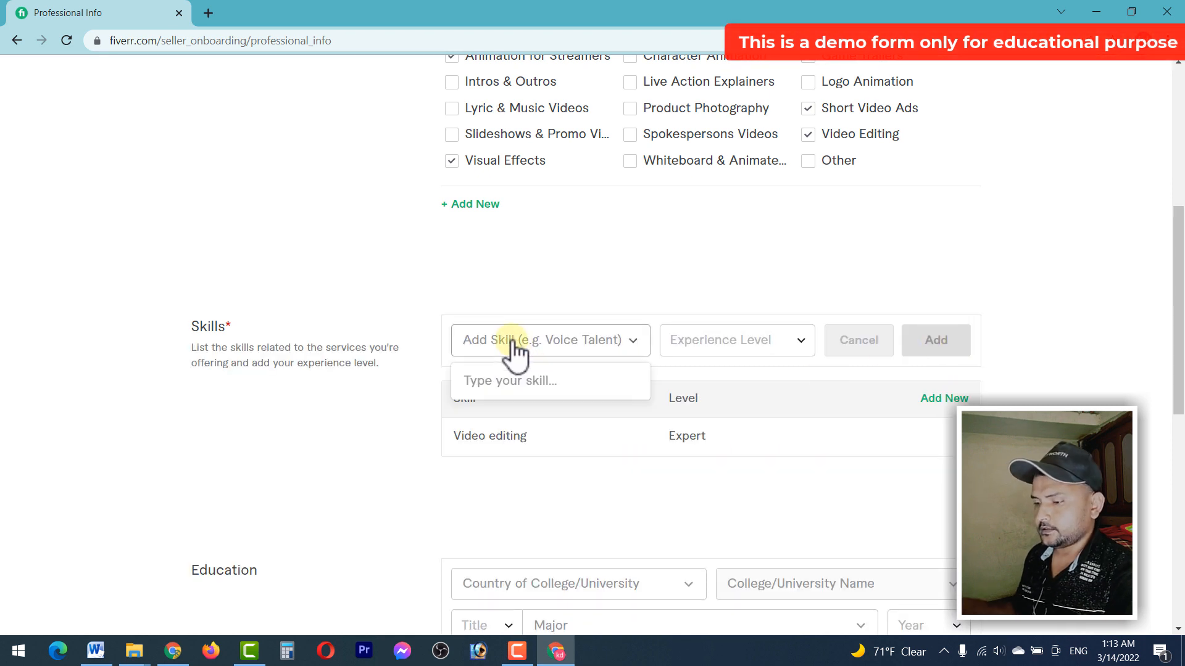
{"action": "type", "text": "thu"}
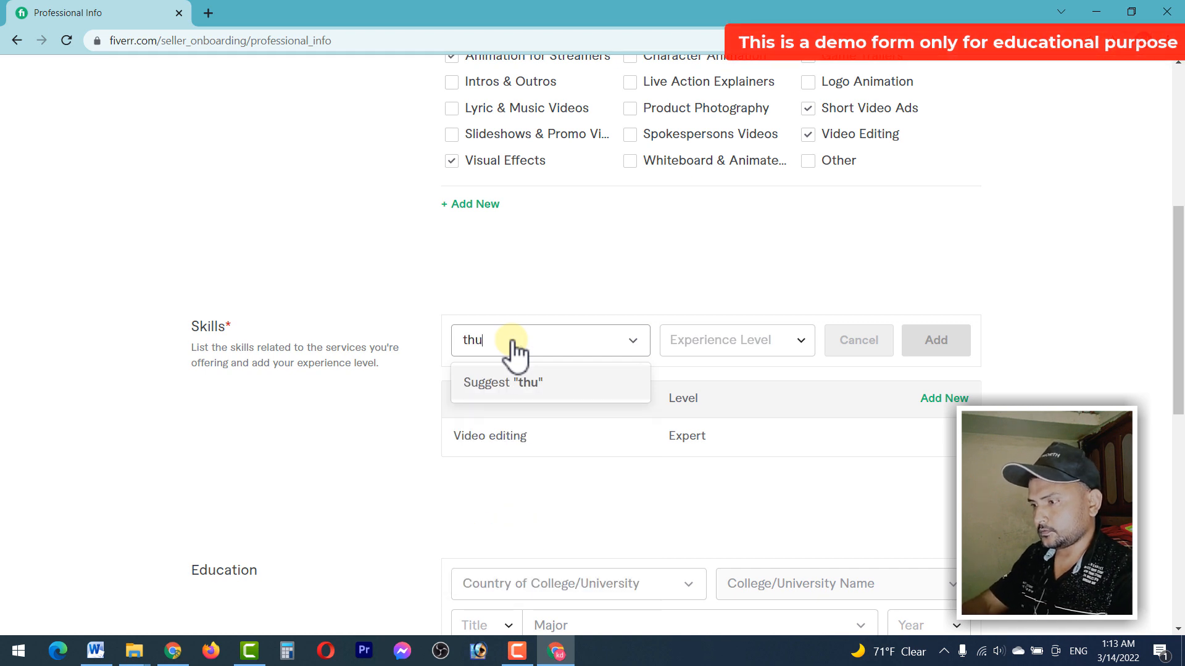
{"action": "type", "text": "m"}
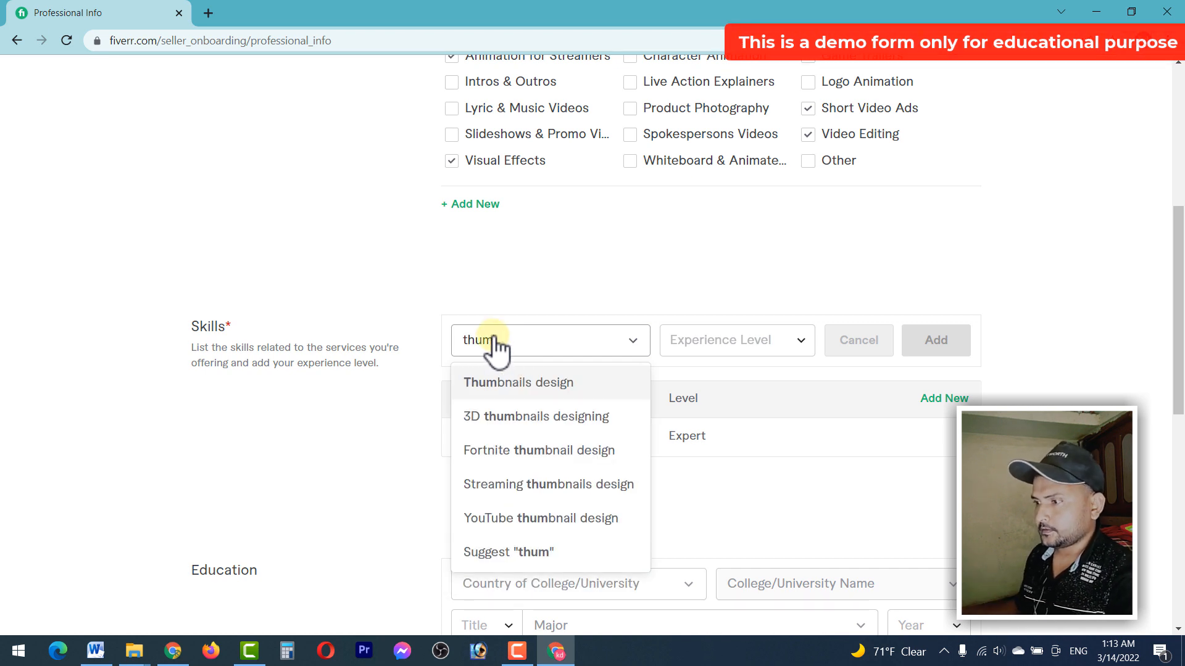
{"action": "left_click", "coordinate": [589, 384]}
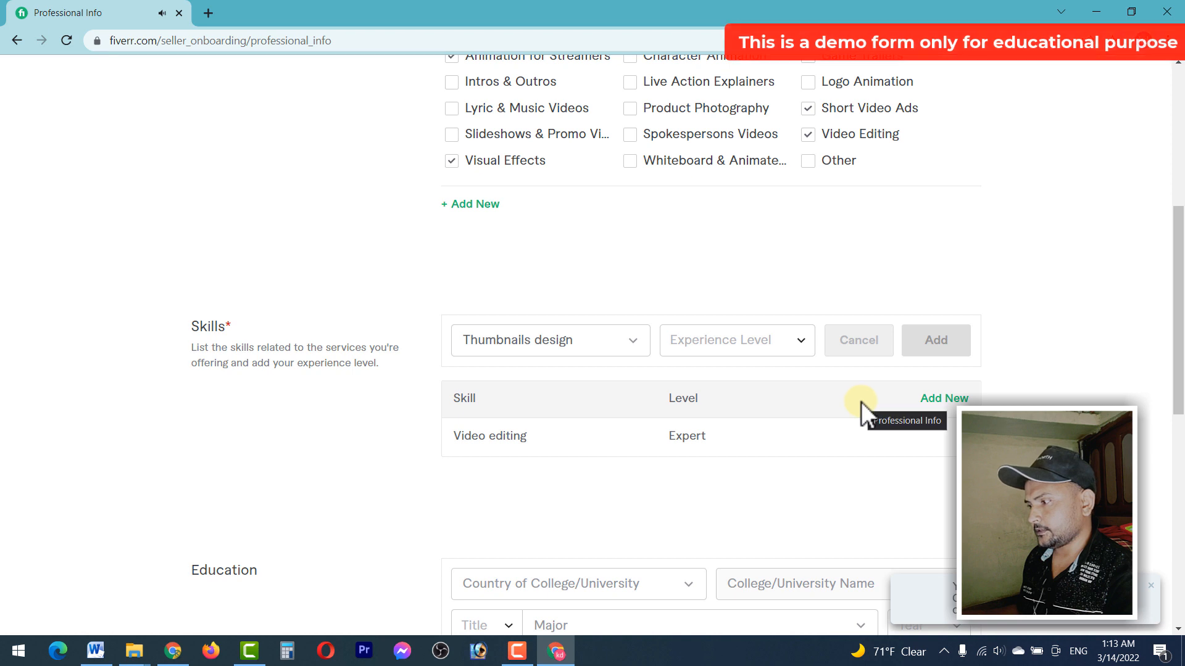
{"action": "left_click", "coordinate": [769, 350]}
{"action": "left_click", "coordinate": [713, 467]}
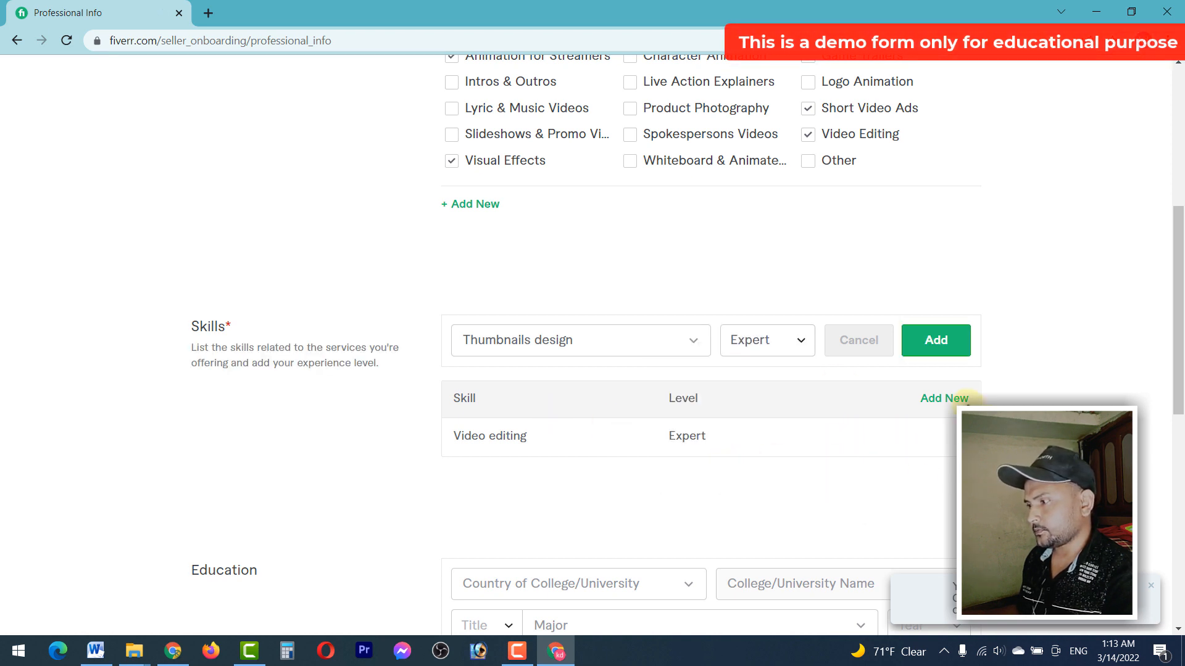
{"action": "left_click", "coordinate": [945, 398]}
Step: Add Animation to the profile's skills with the Expert experience level
{"action": "left_click", "coordinate": [522, 345]}
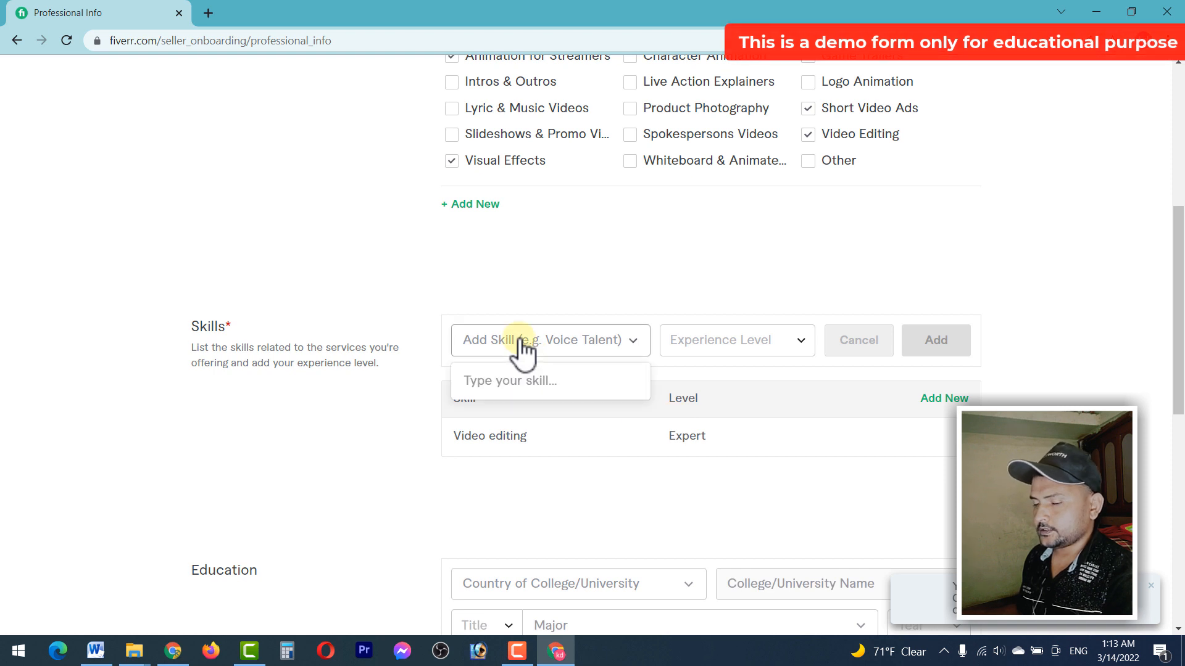
{"action": "type", "text": "ani"}
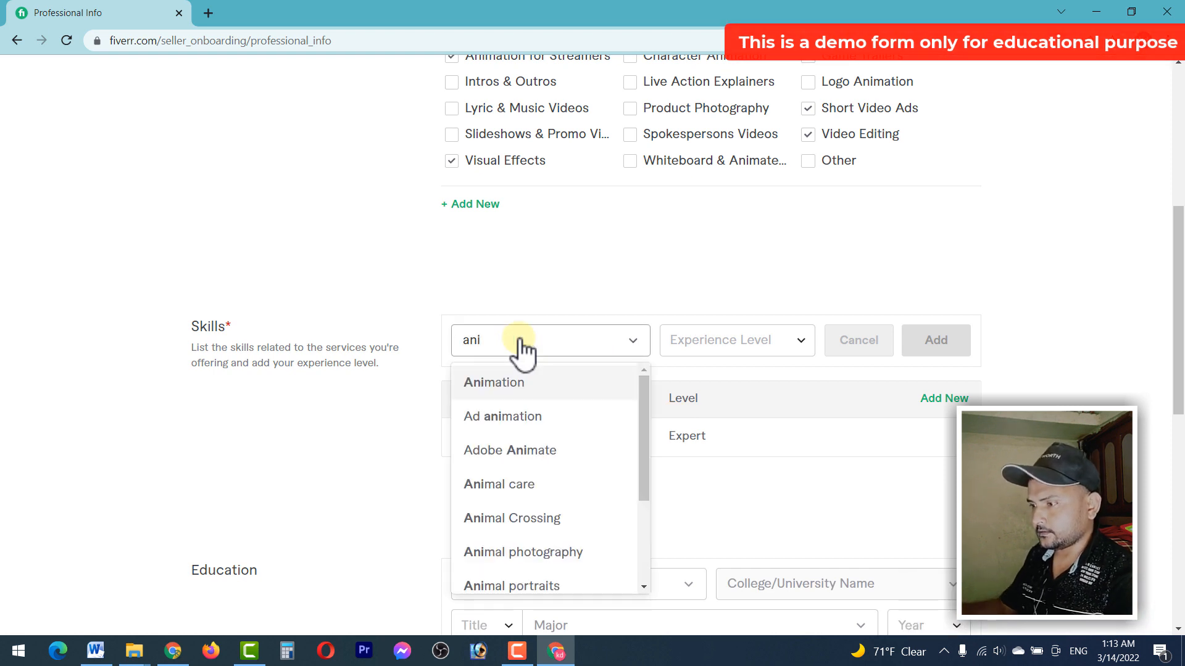
{"action": "left_click", "coordinate": [518, 383]}
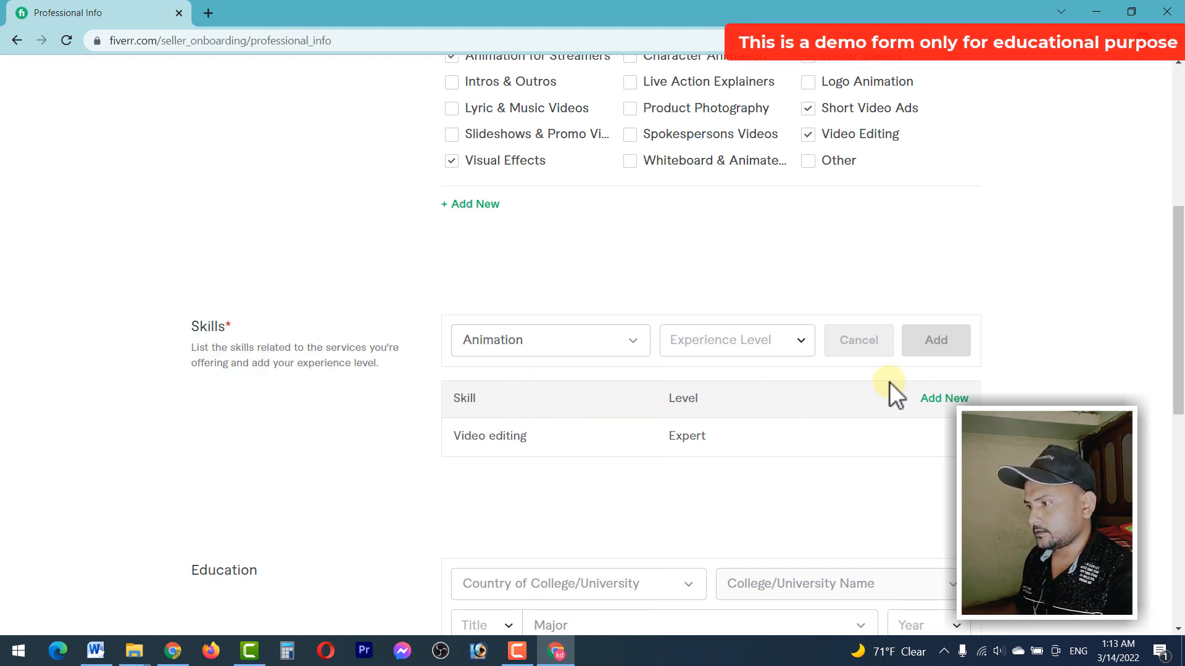
{"action": "left_click", "coordinate": [788, 355]}
{"action": "left_click", "coordinate": [729, 467]}
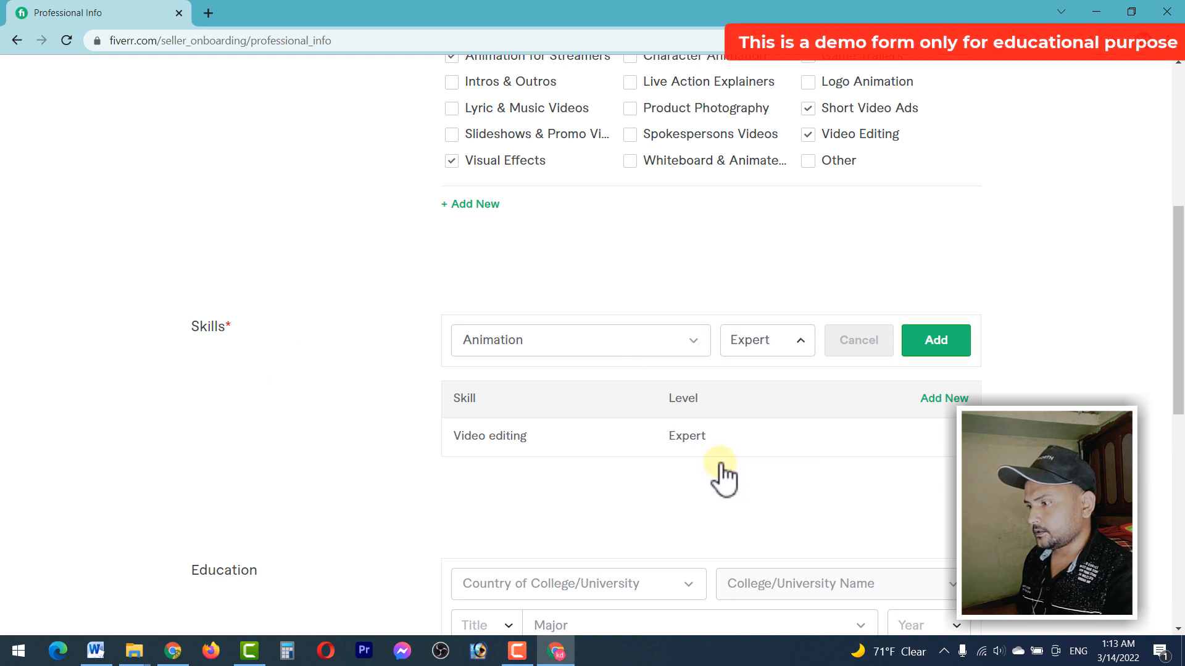
{"action": "left_click", "coordinate": [951, 358]}
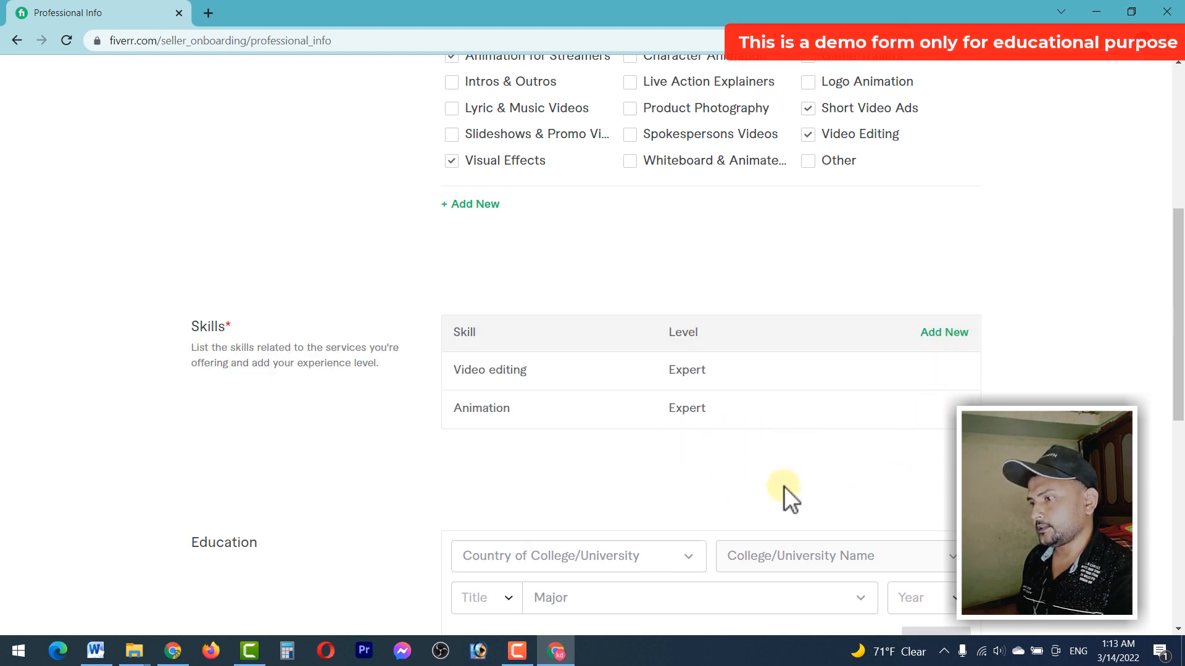
Step: Remove the Animation entry from the skills list
{"action": "scroll", "coordinate": [752, 484], "scroll_direction": "up", "scroll_amount": 1}
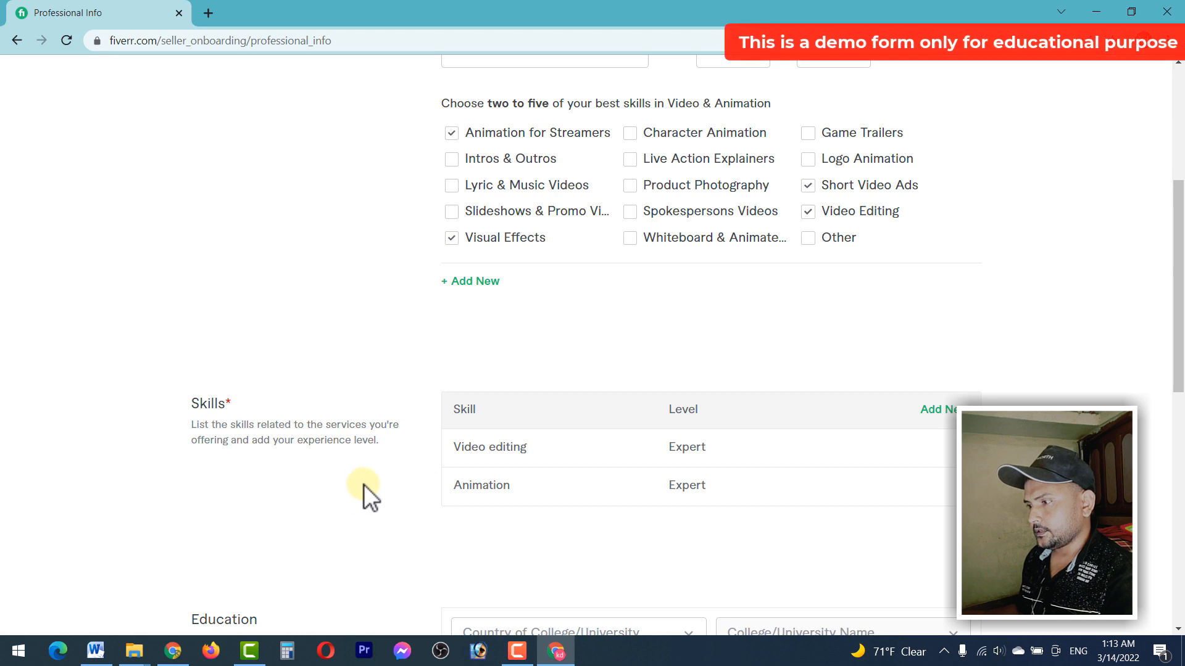
{"action": "scroll", "coordinate": [531, 513], "scroll_direction": "down", "scroll_amount": 1}
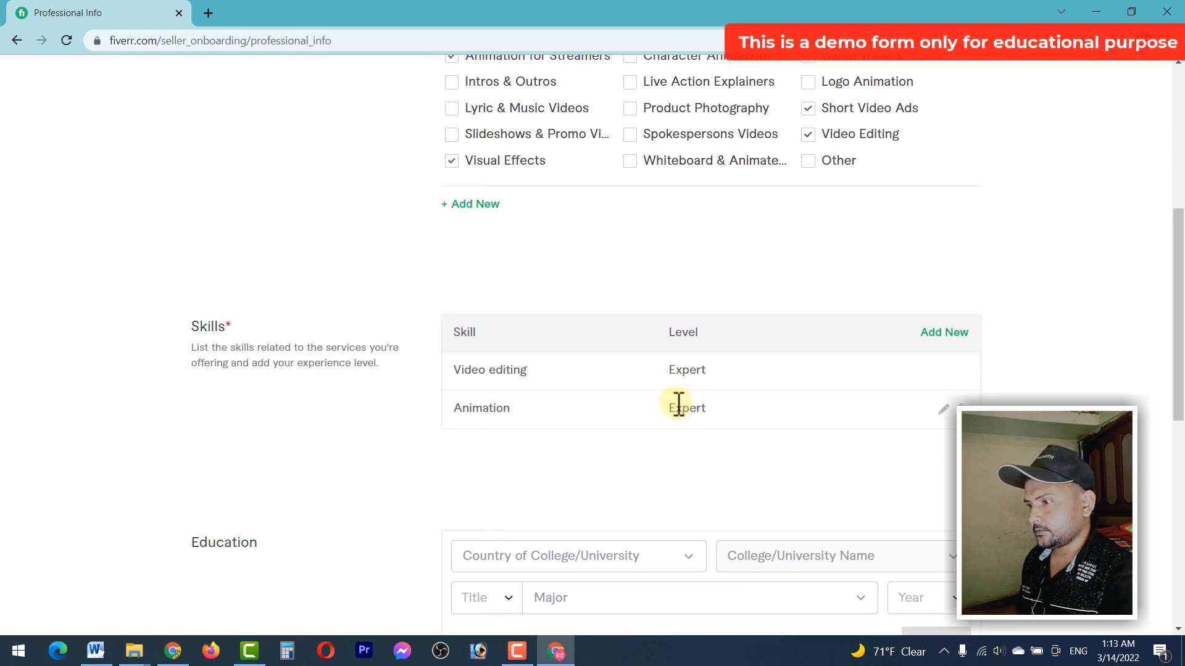
{"action": "left_click", "coordinate": [959, 409]}
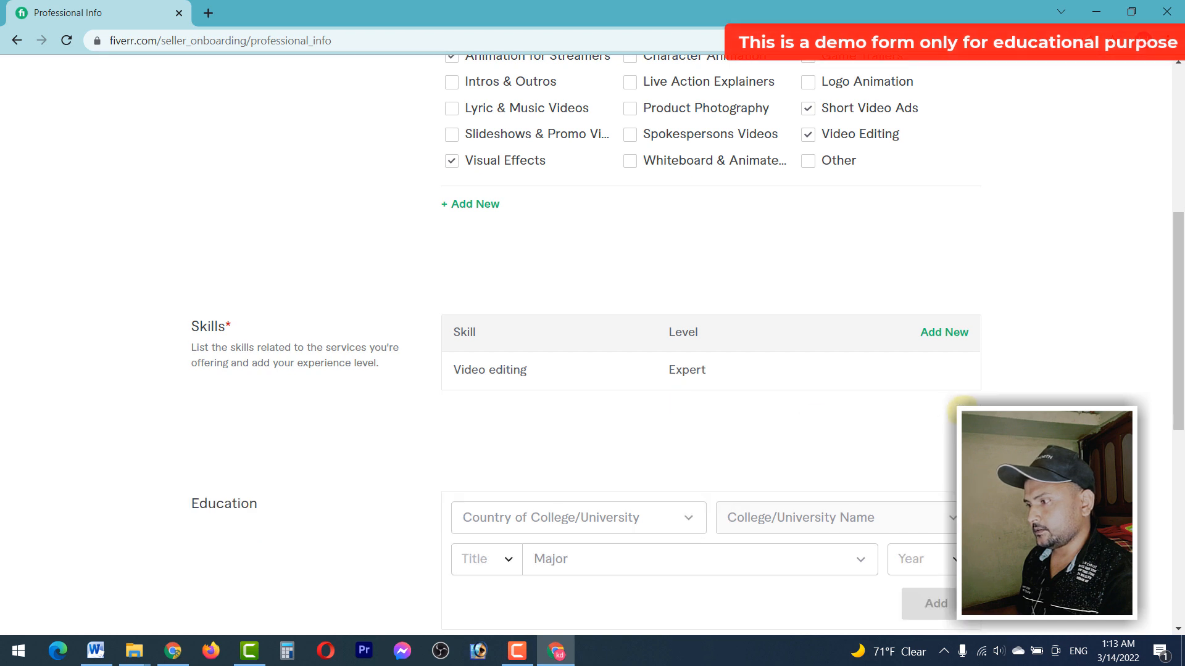
Step: Add Thumbnails design as a further skill with the Expert experience level
{"action": "left_click", "coordinate": [944, 335]}
{"action": "left_click", "coordinate": [510, 341]}
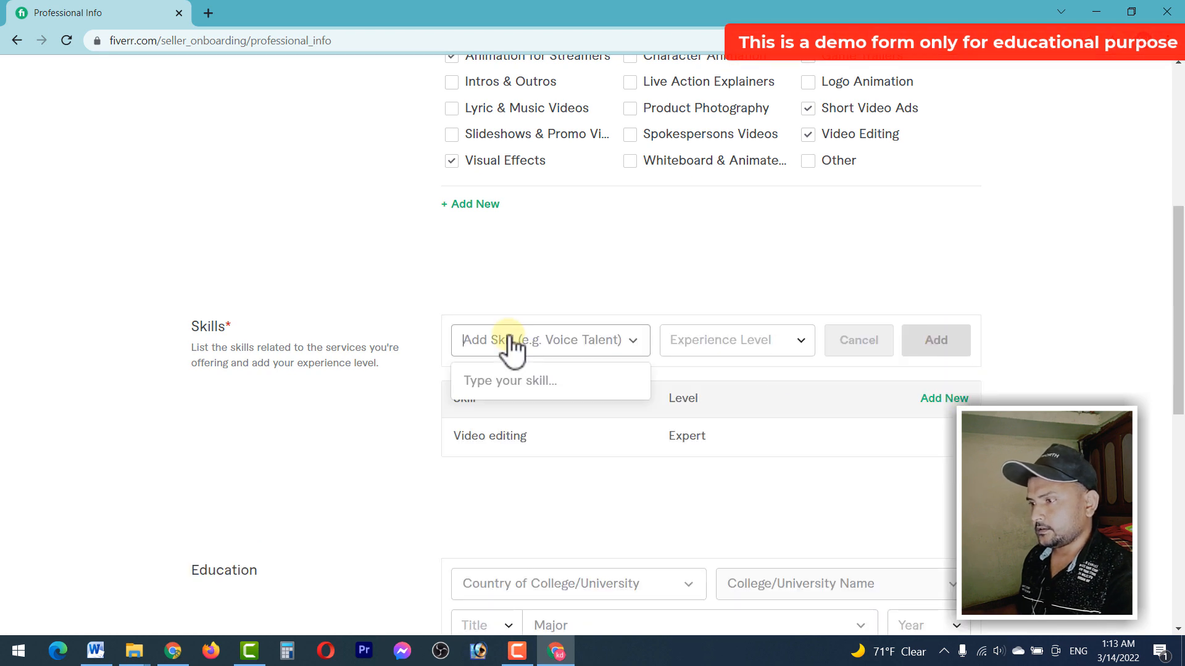
{"action": "type", "text": "thum"}
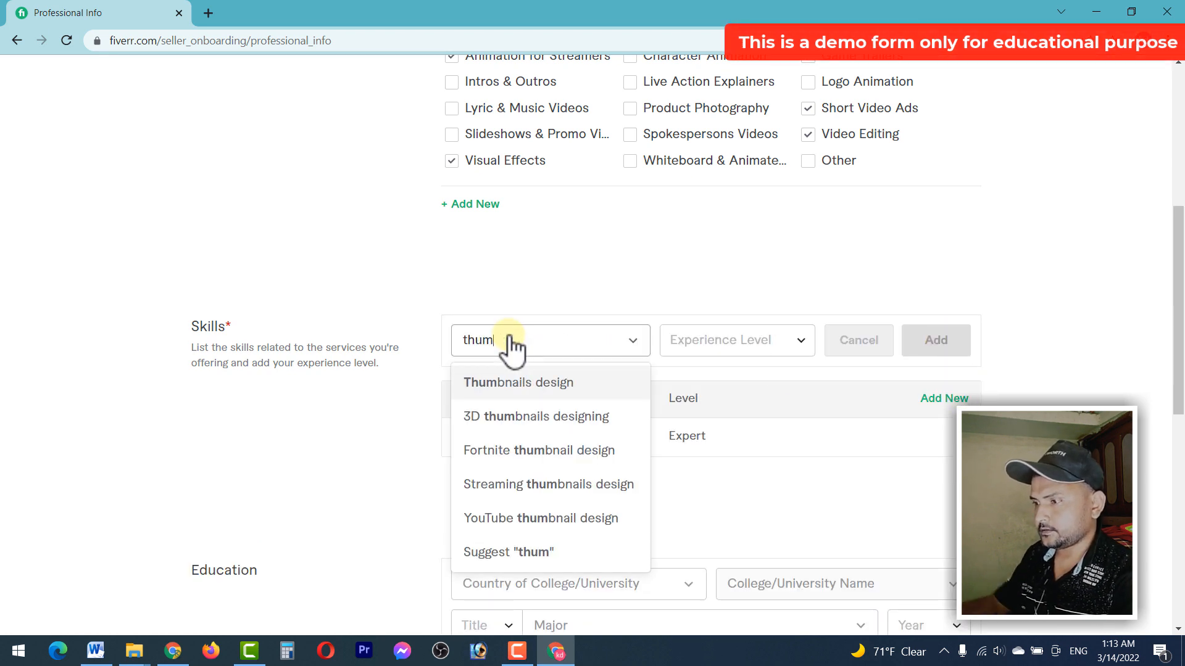
{"action": "left_click", "coordinate": [519, 385]}
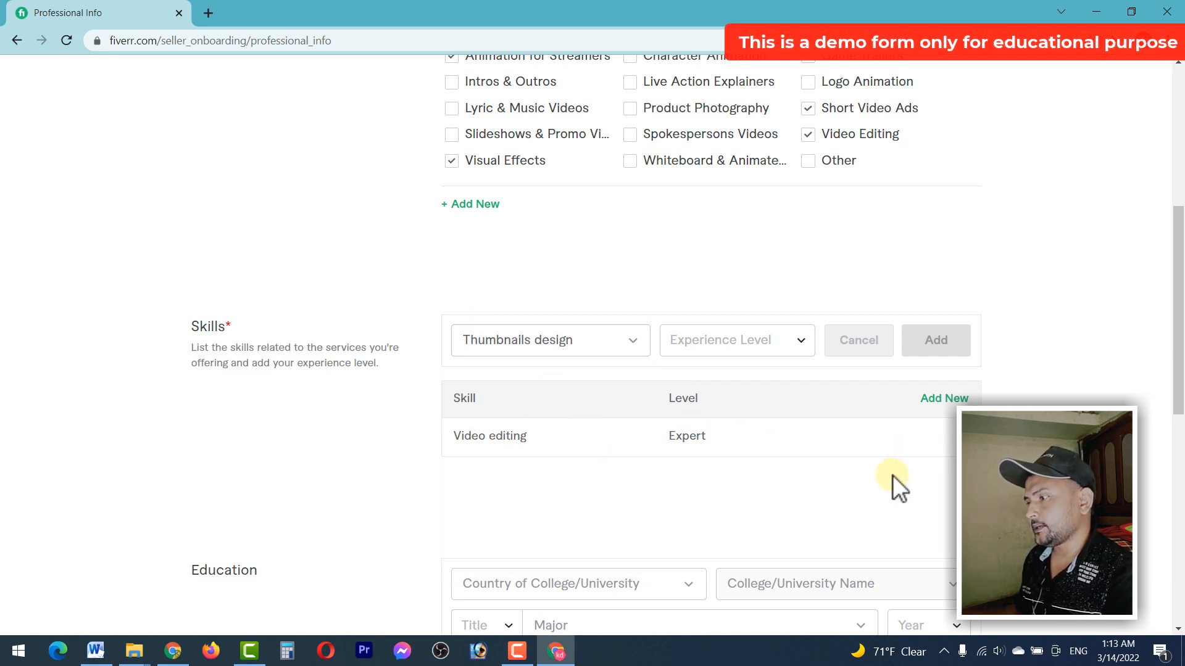
{"action": "left_click", "coordinate": [804, 343]}
{"action": "left_click", "coordinate": [735, 469]}
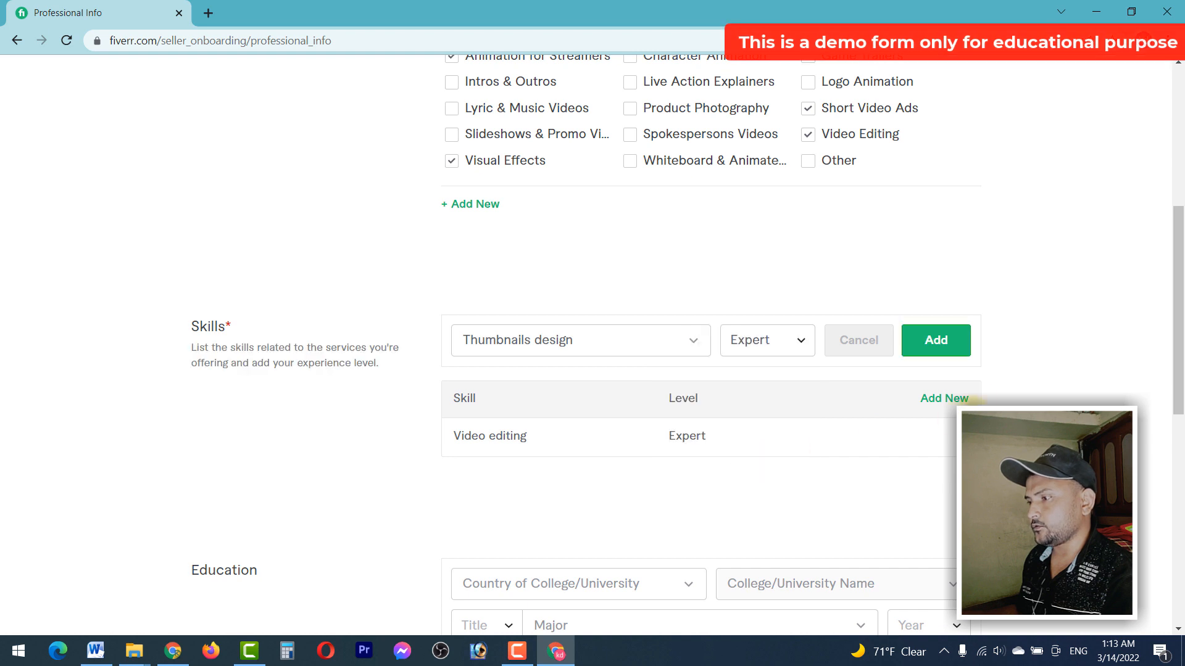
{"action": "left_click", "coordinate": [941, 349]}
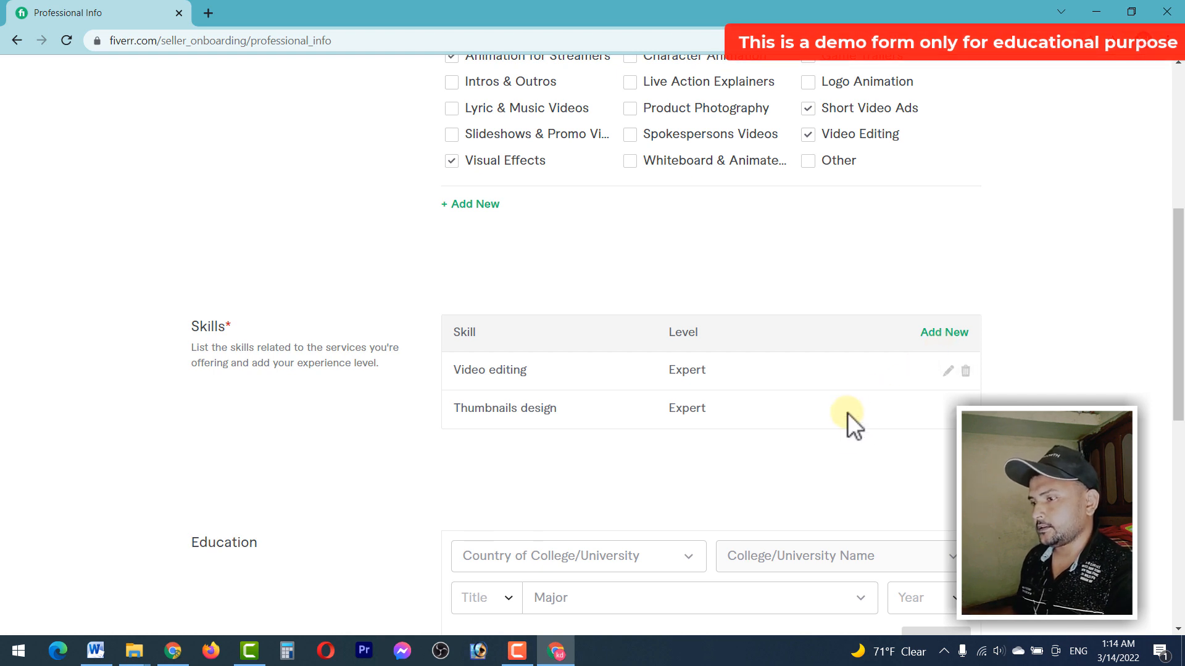
Step: Choose Nepal as the country of the college or university in the Education section
{"action": "scroll", "coordinate": [833, 443], "scroll_direction": "down", "scroll_amount": 1}
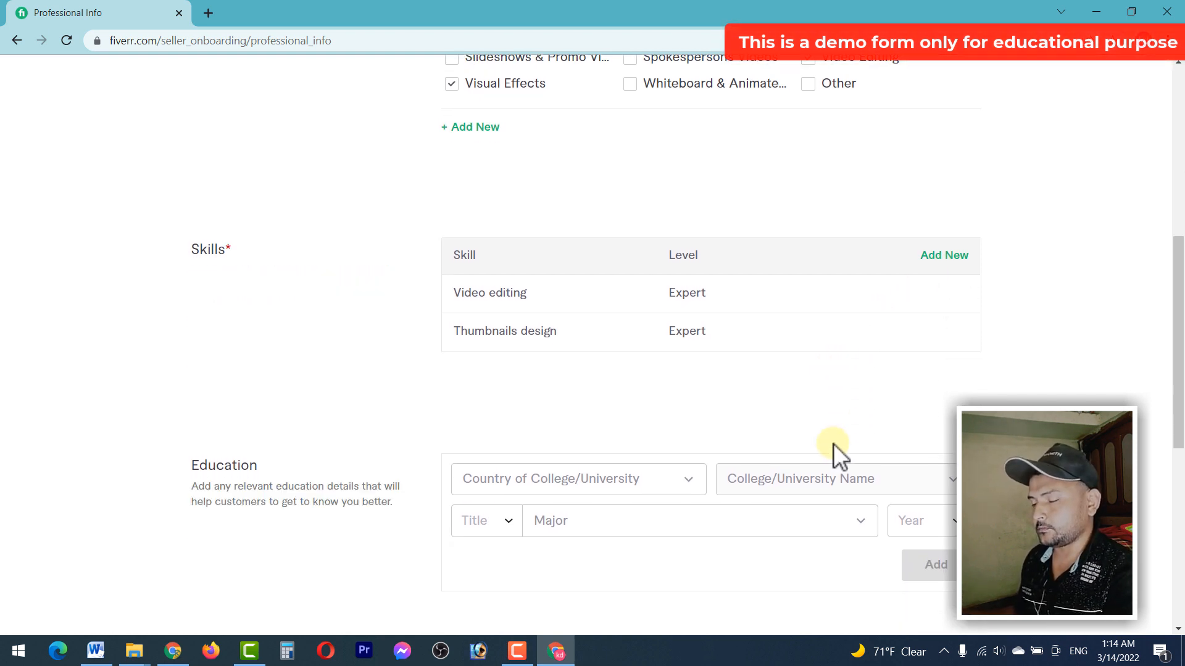
{"action": "scroll", "coordinate": [833, 443], "scroll_direction": "down", "scroll_amount": 1}
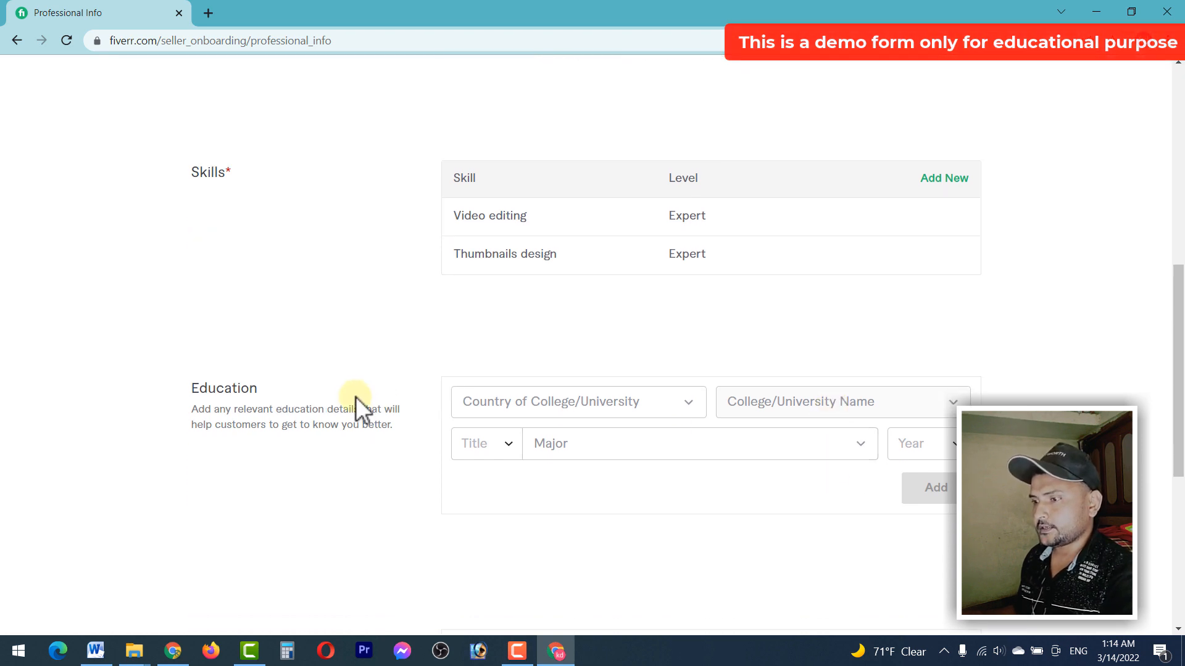
{"action": "left_click", "coordinate": [623, 404]}
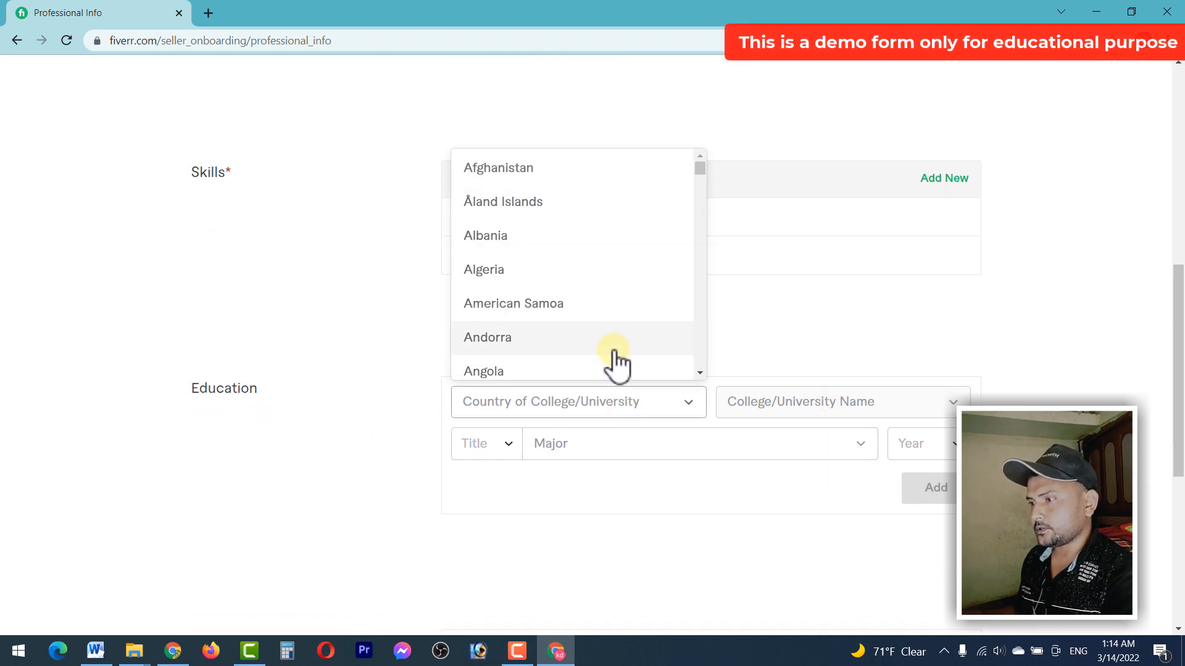
{"action": "type", "text": "nnnn"}
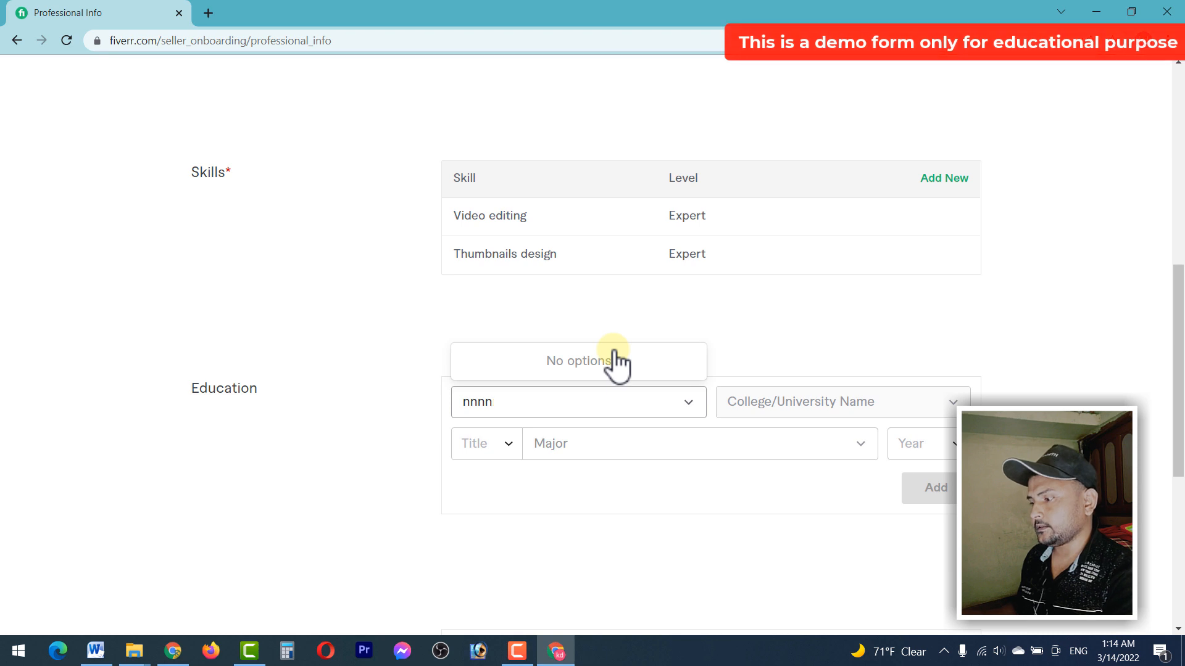
{"action": "key", "text": "BackSpace"}
{"action": "key", "text": "BackSpace"}
{"action": "key", "text": "BackSpace"}
{"action": "type", "text": "epal"}
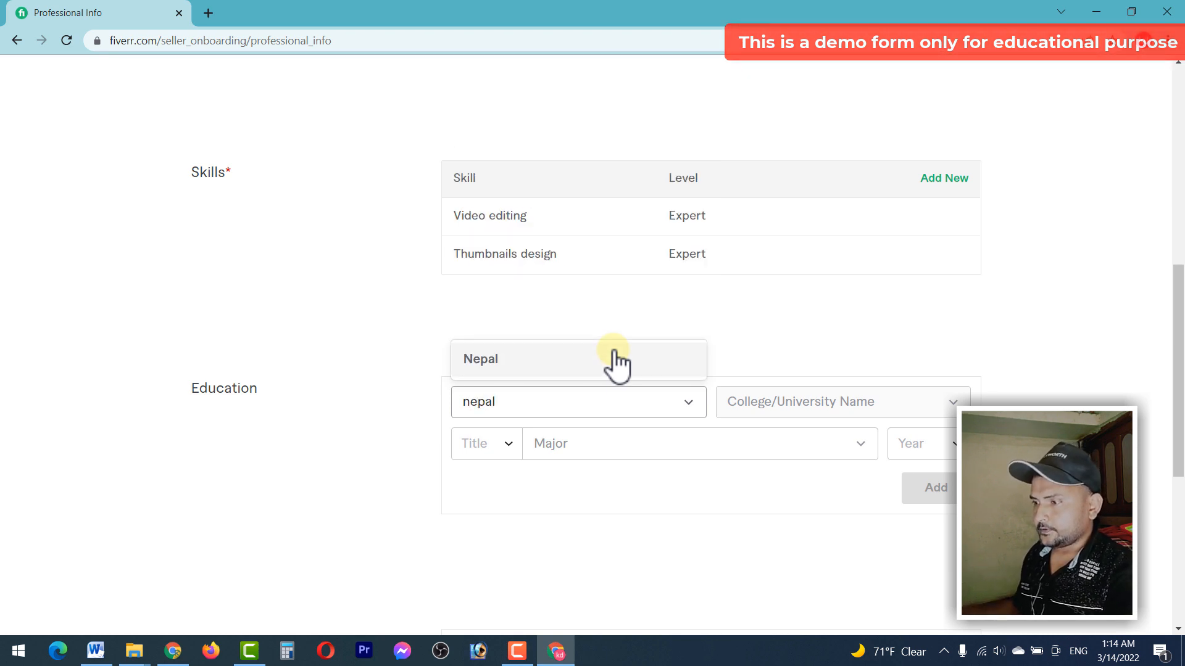
{"action": "left_click", "coordinate": [614, 355]}
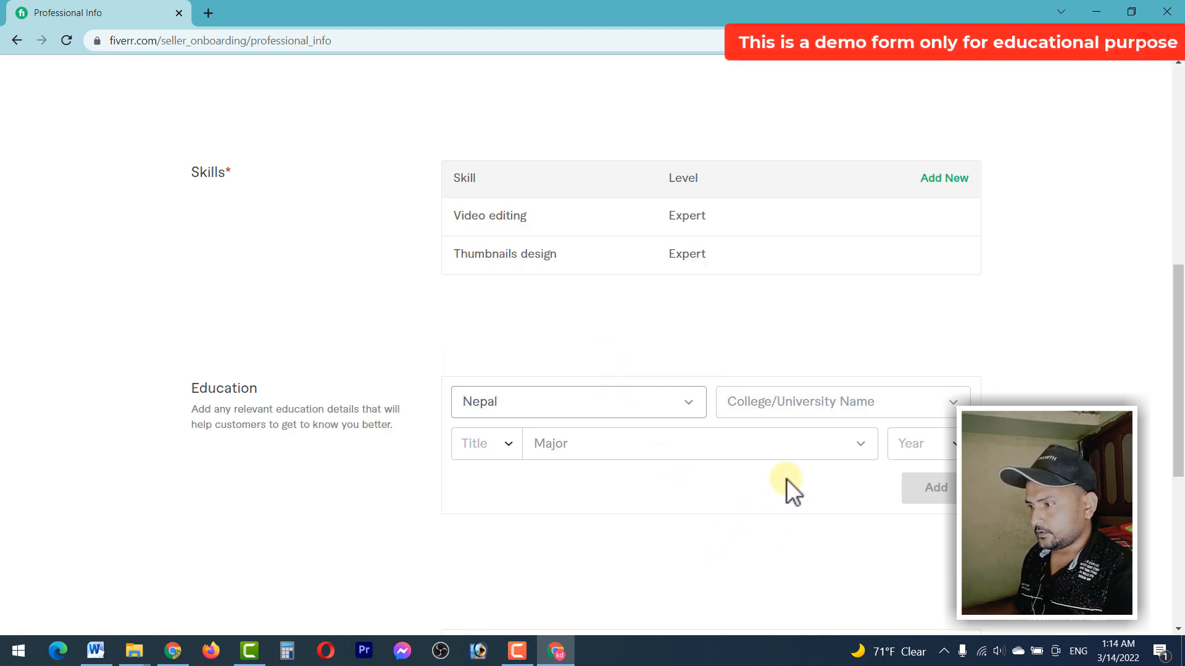
Step: Enter tribhuvan university as the college or university name in the Education section
{"action": "left_click", "coordinate": [814, 402]}
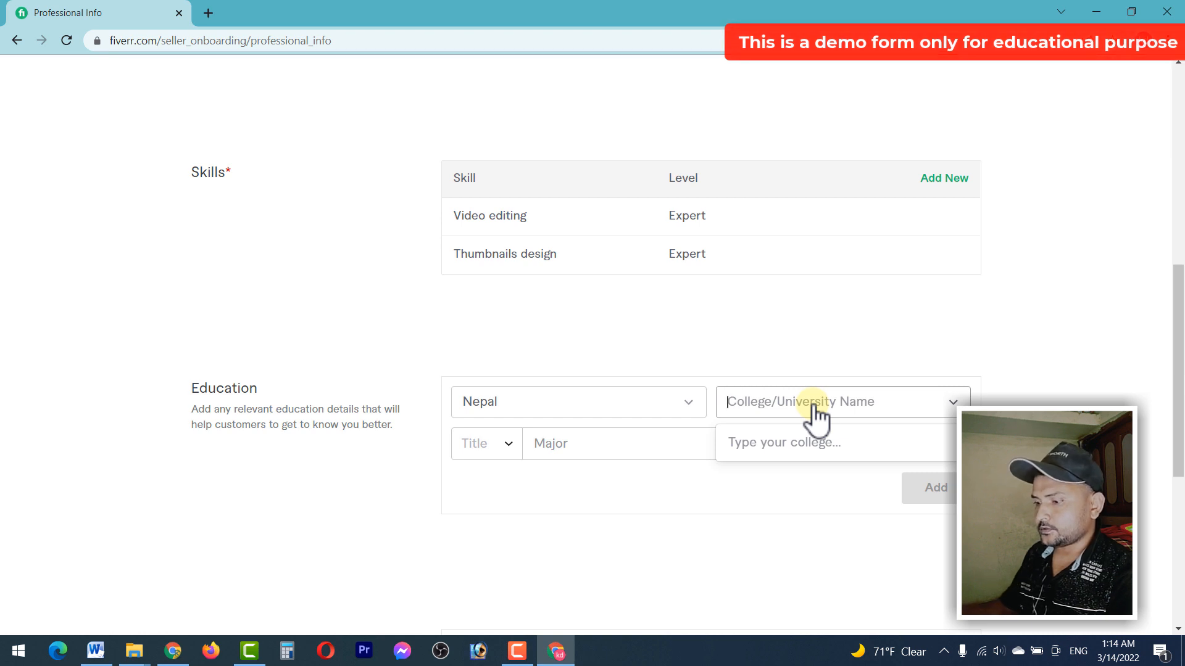
{"action": "left_click", "coordinate": [796, 401]}
{"action": "type", "text": "tribhuvan university"}
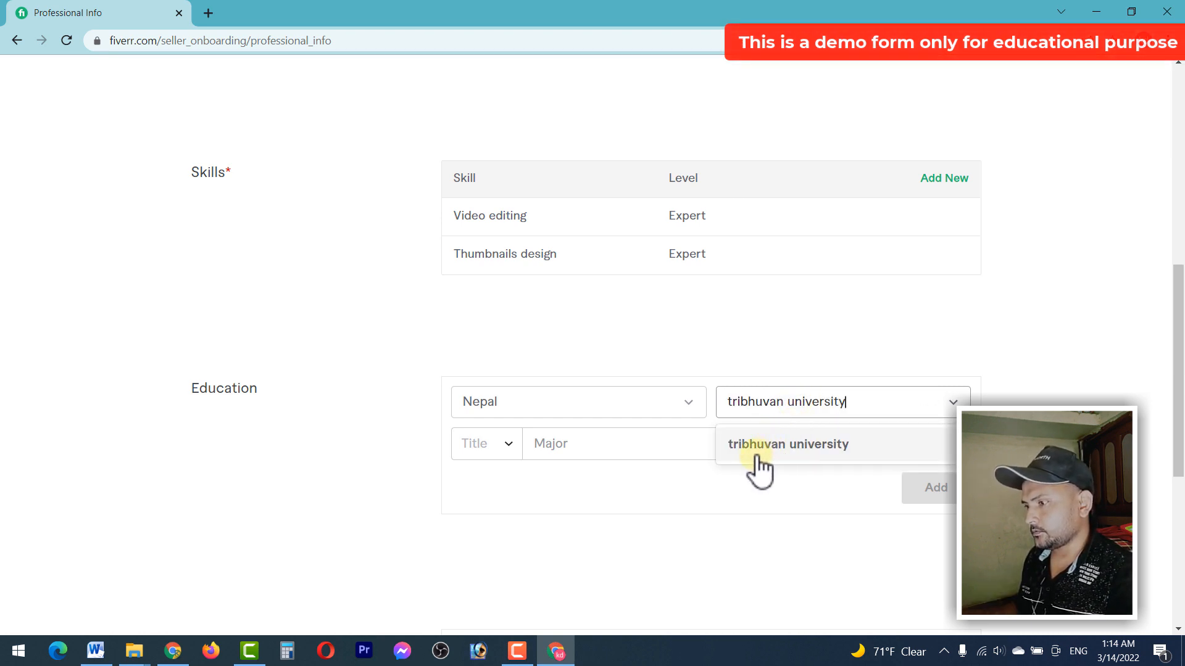
{"action": "left_click", "coordinate": [761, 458]}
Step: Set the education title to B.A. and the year to 2015, leaving the major empty
{"action": "left_click", "coordinate": [492, 445]}
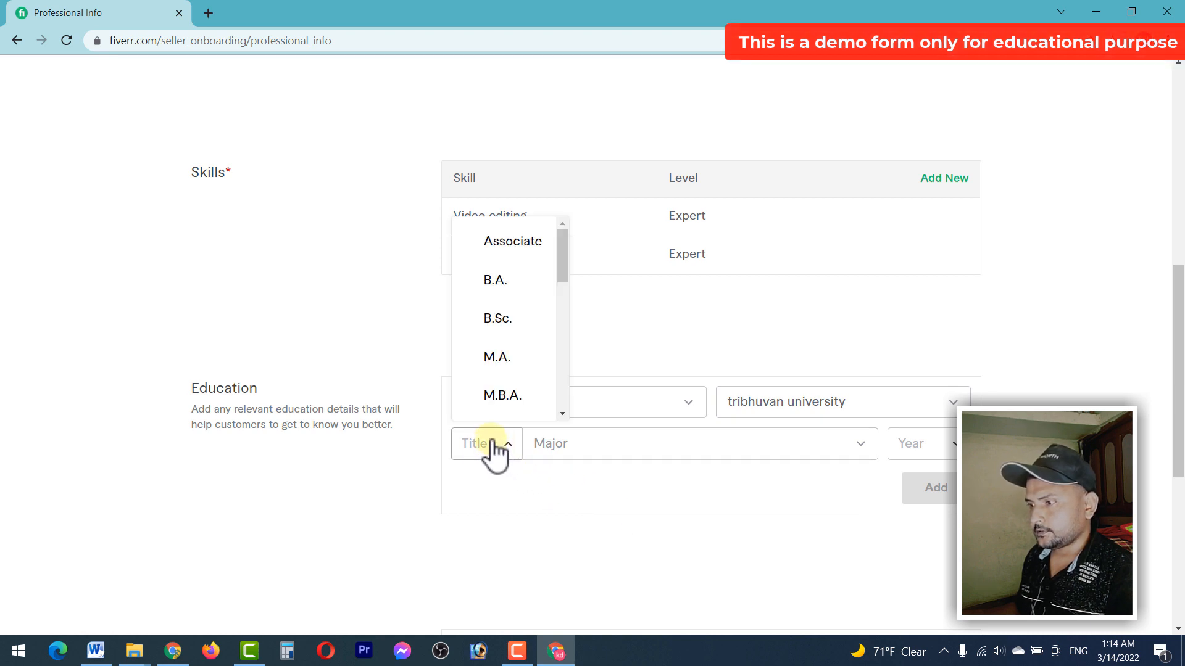
{"action": "left_click", "coordinate": [512, 295]}
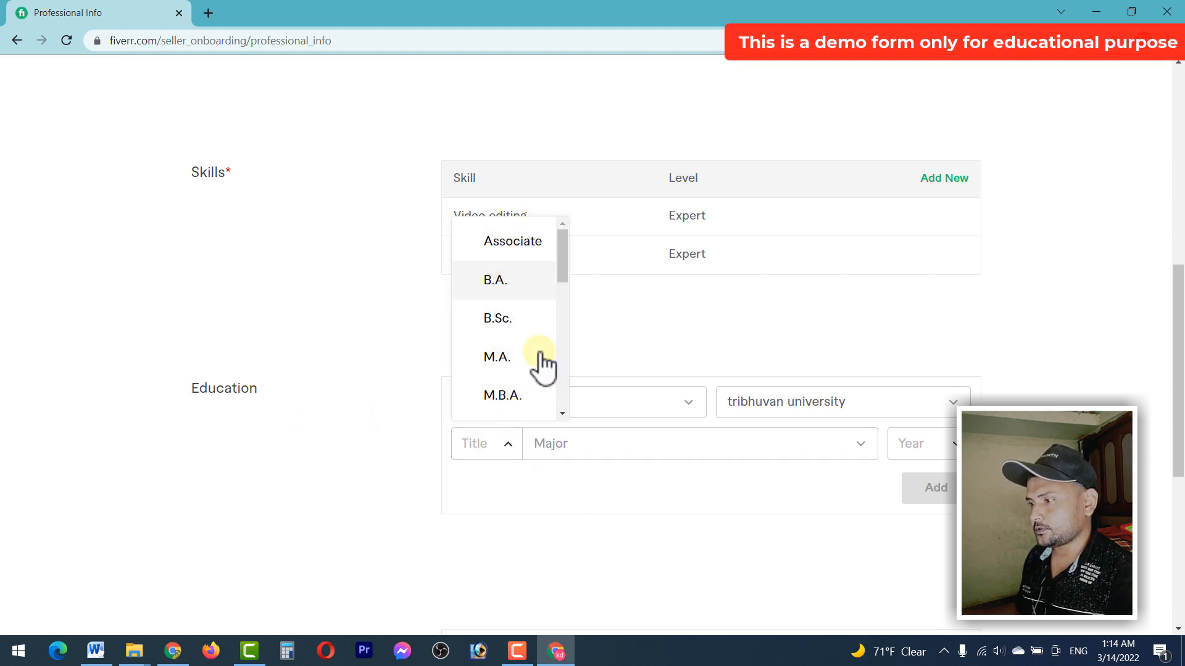
{"action": "left_click", "coordinate": [714, 449]}
{"action": "left_click", "coordinate": [912, 444]}
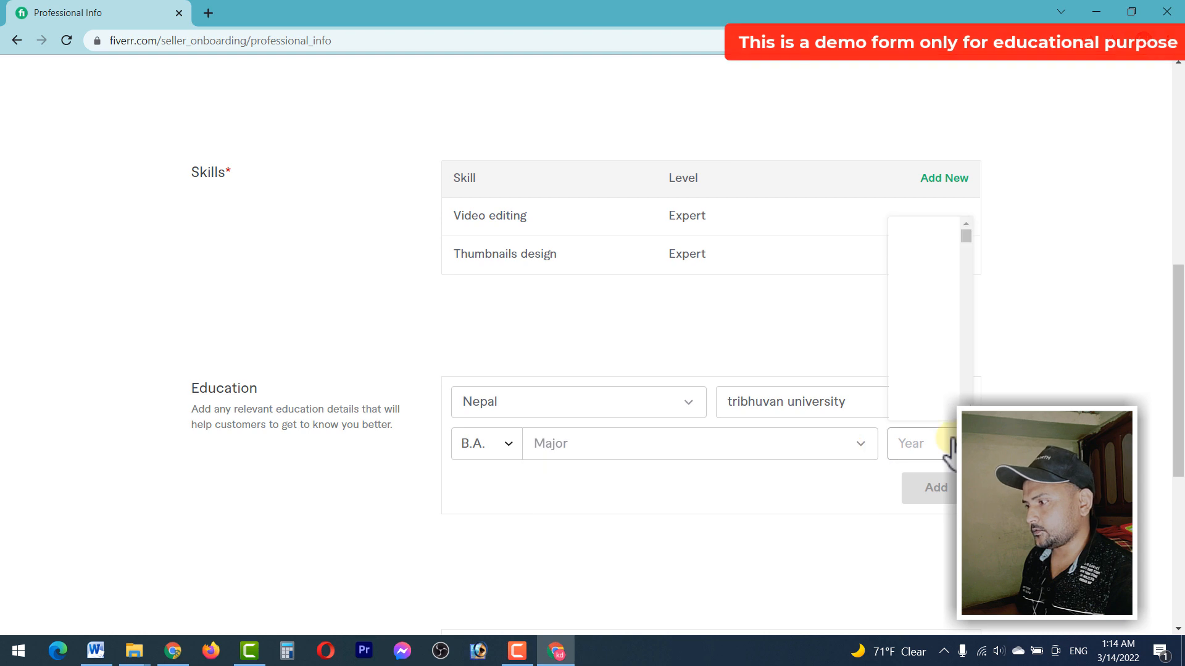
{"action": "scroll", "coordinate": [920, 320], "scroll_direction": "up", "scroll_amount": 3}
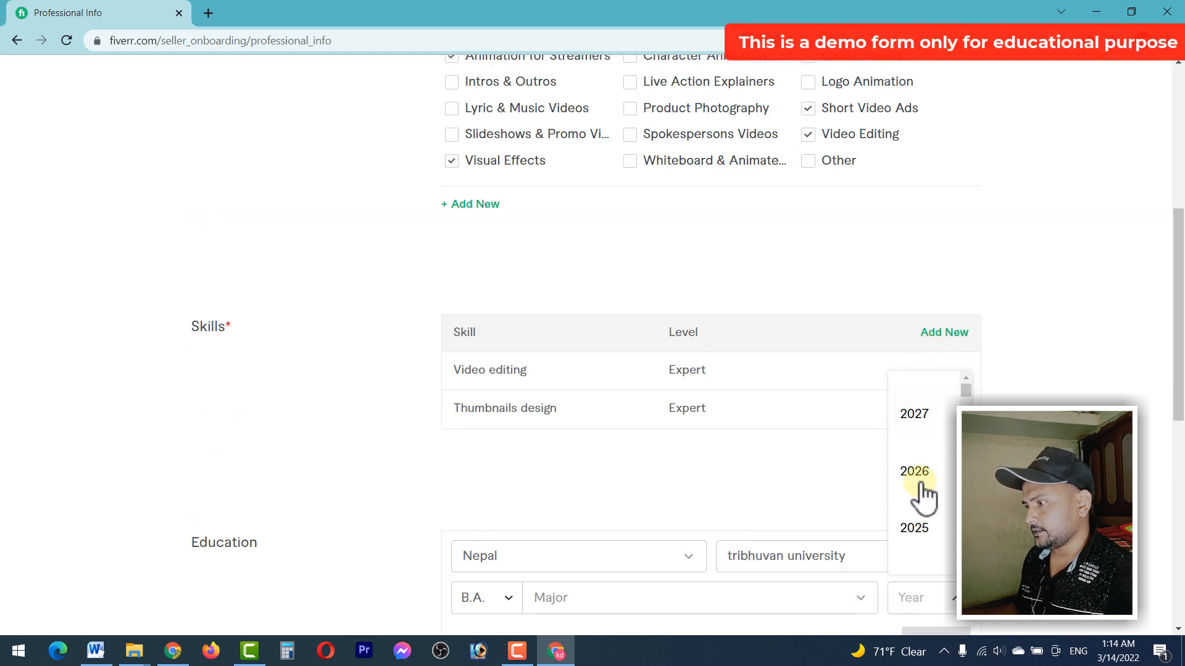
{"action": "scroll", "coordinate": [926, 497], "scroll_direction": "down", "scroll_amount": 3}
{"action": "scroll", "coordinate": [931, 534], "scroll_direction": "down", "scroll_amount": 1}
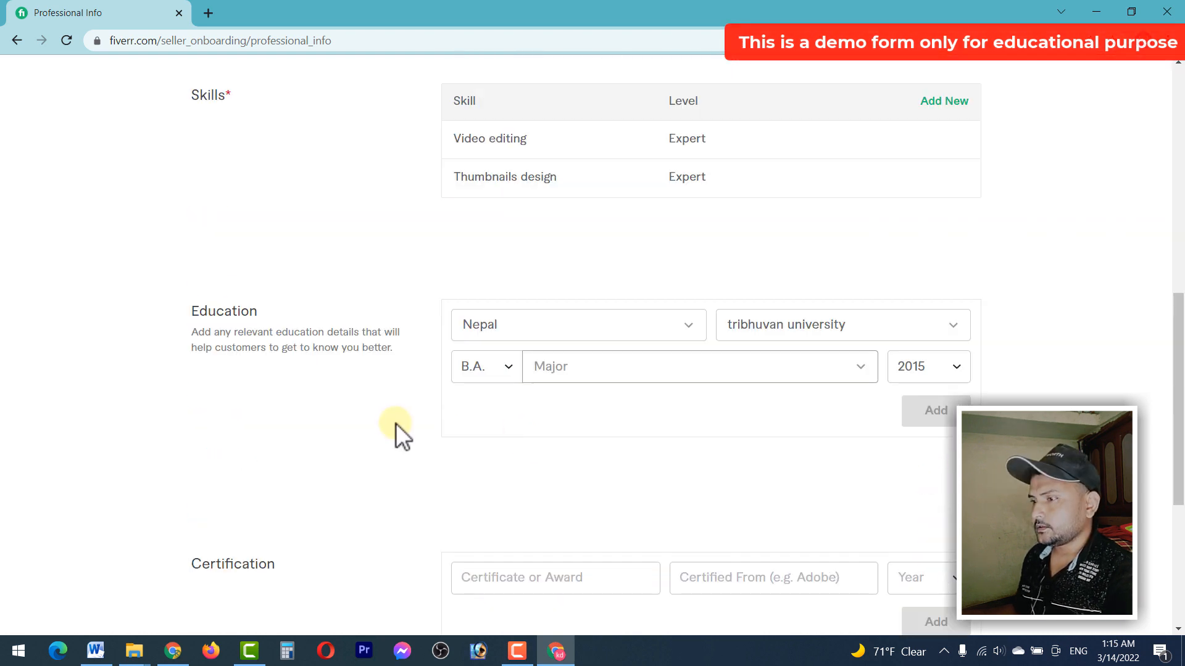
Step: Leave the Certification and Personal Website fields empty and continue to the Linked Accounts stage of the onboarding
{"action": "scroll", "coordinate": [396, 412], "scroll_direction": "down", "scroll_amount": 3}
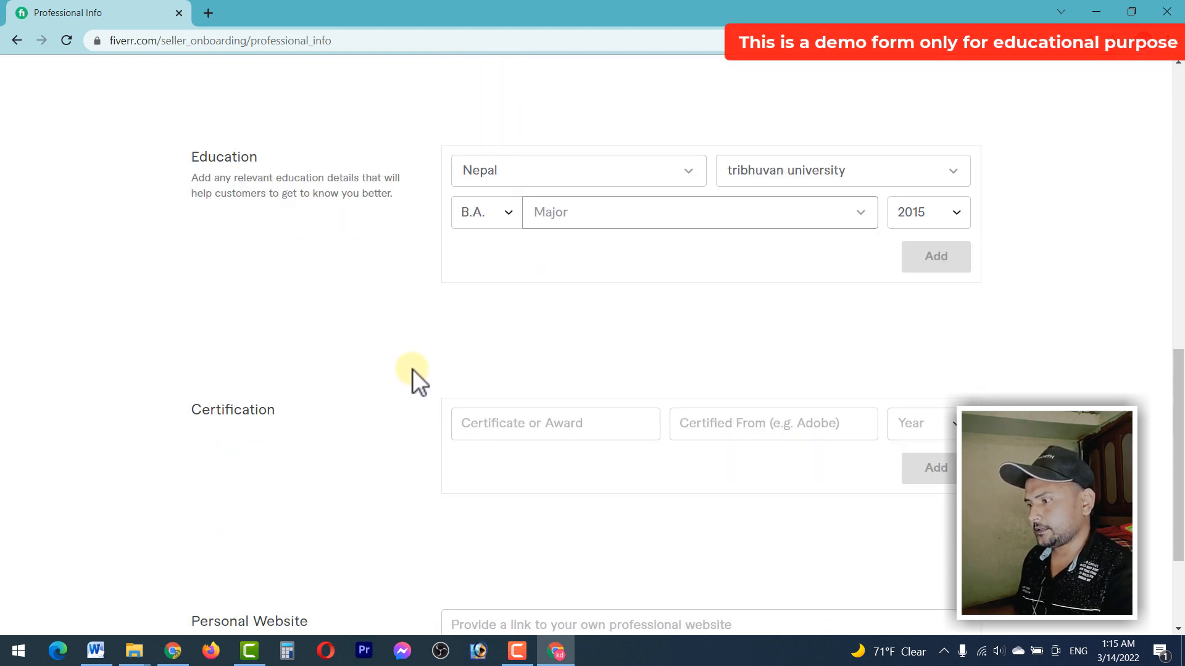
{"action": "left_click_drag", "start_coordinate": [279, 410], "coordinate": [176, 415]}
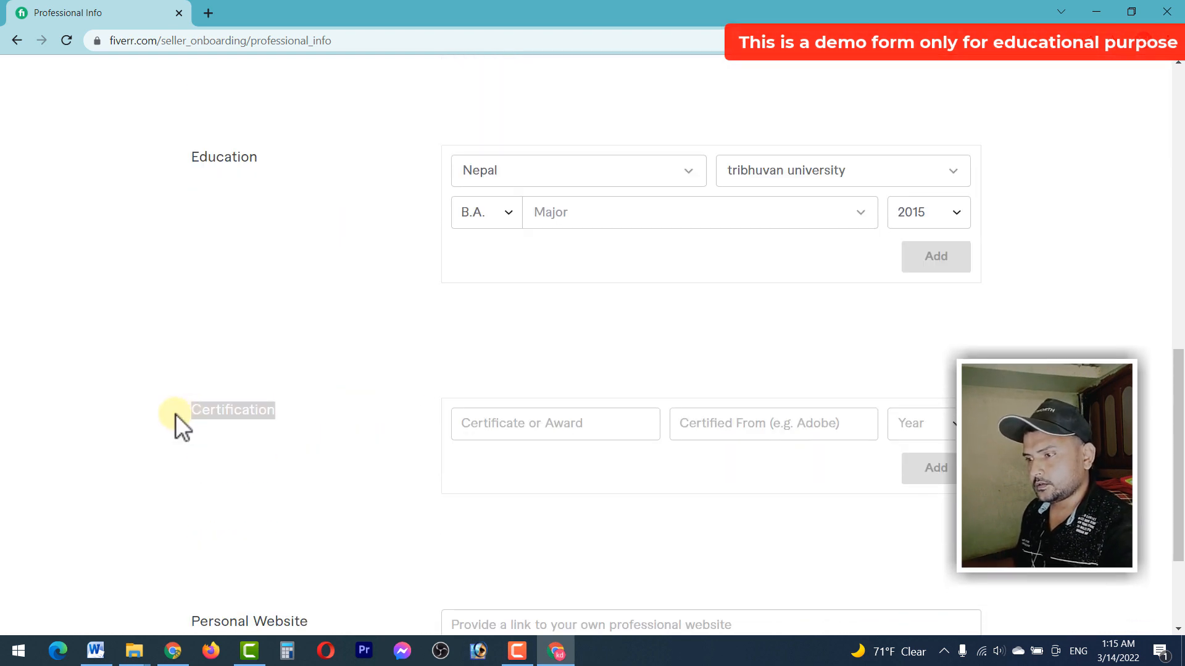
{"action": "left_click", "coordinate": [545, 427]}
{"action": "scroll", "coordinate": [722, 487], "scroll_direction": "down", "scroll_amount": 3}
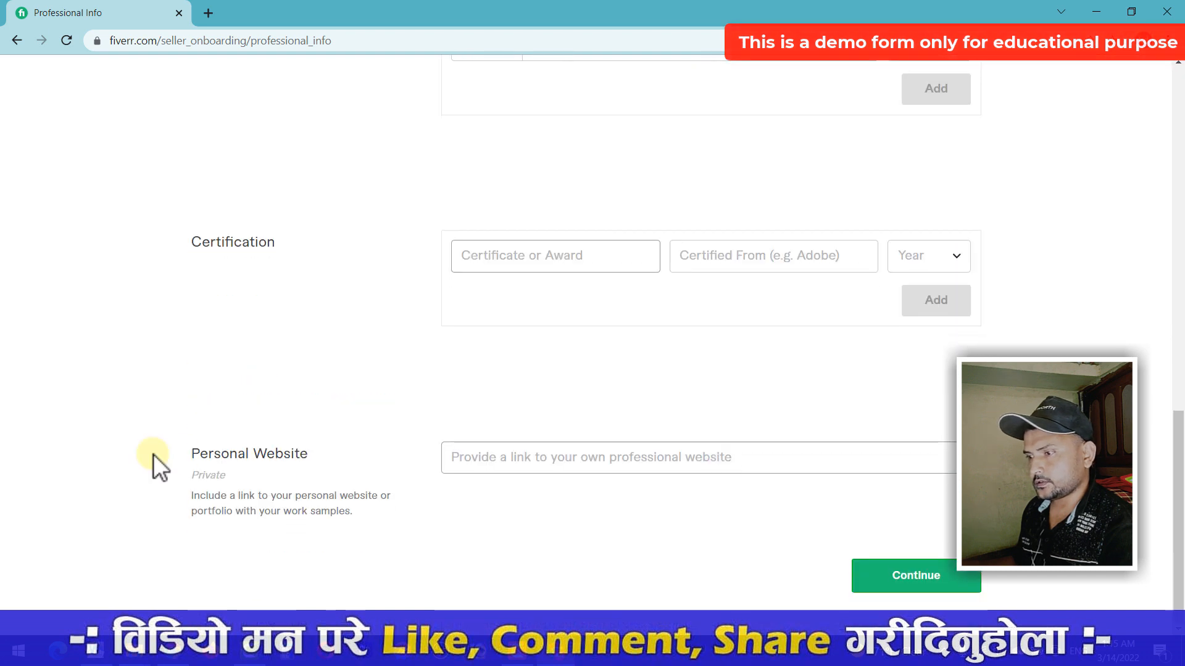
{"action": "left_click_drag", "start_coordinate": [166, 454], "coordinate": [372, 457]}
{"action": "left_click", "coordinate": [577, 463]}
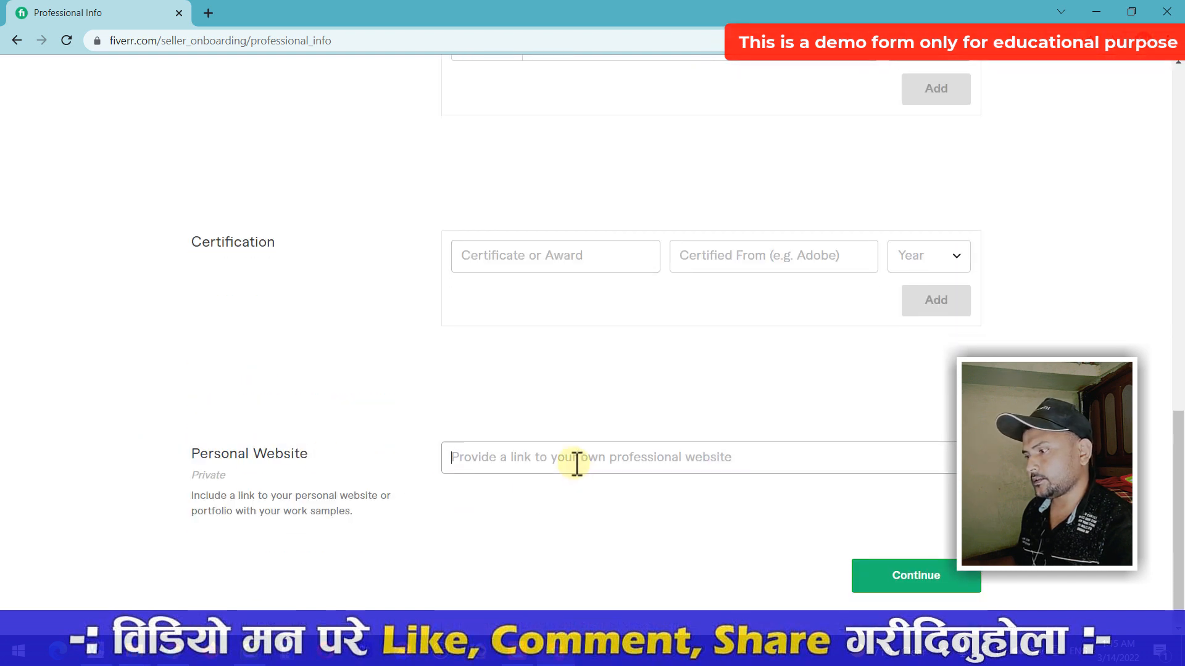
{"action": "left_click", "coordinate": [919, 585]}
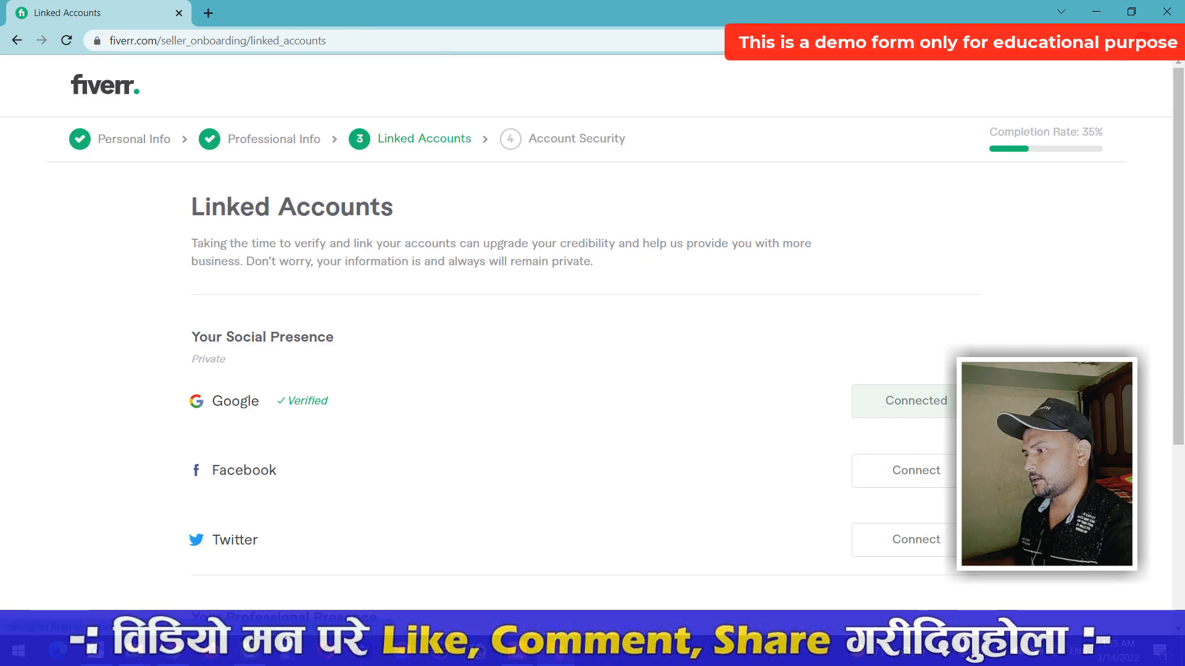
Step: Examine which social and professional accounts can be linked to the seller profile
{"action": "scroll", "coordinate": [593, 334], "scroll_direction": "down", "scroll_amount": 2}
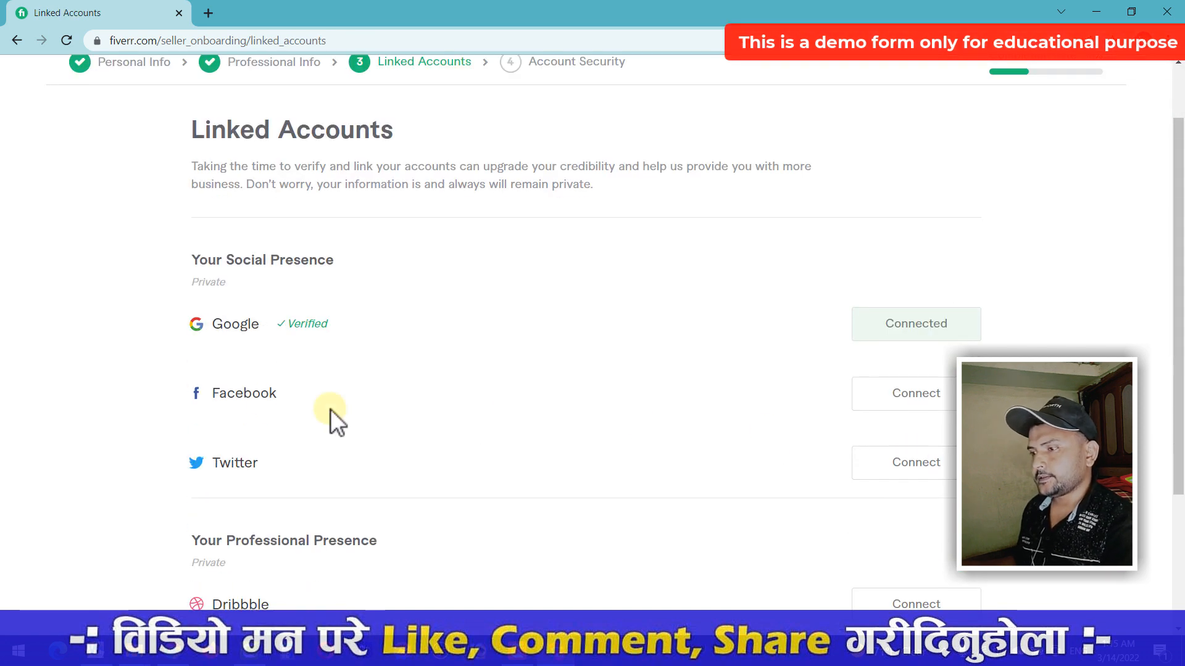
{"action": "left_click_drag", "start_coordinate": [204, 260], "coordinate": [381, 459]}
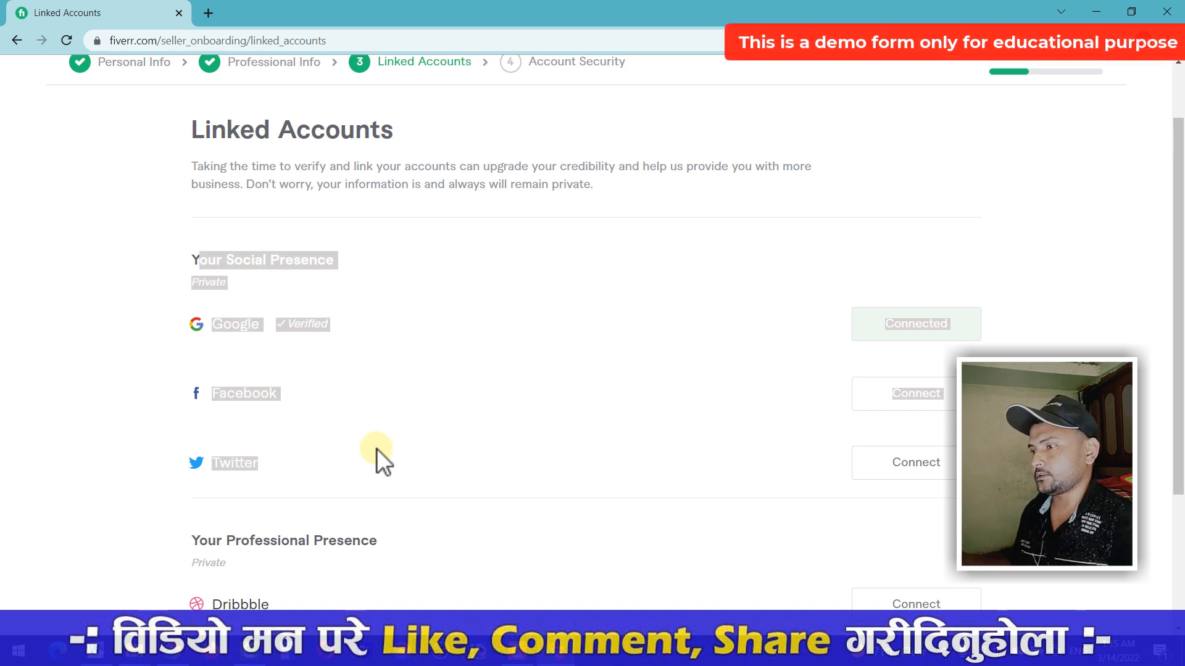
{"action": "left_click", "coordinate": [480, 457]}
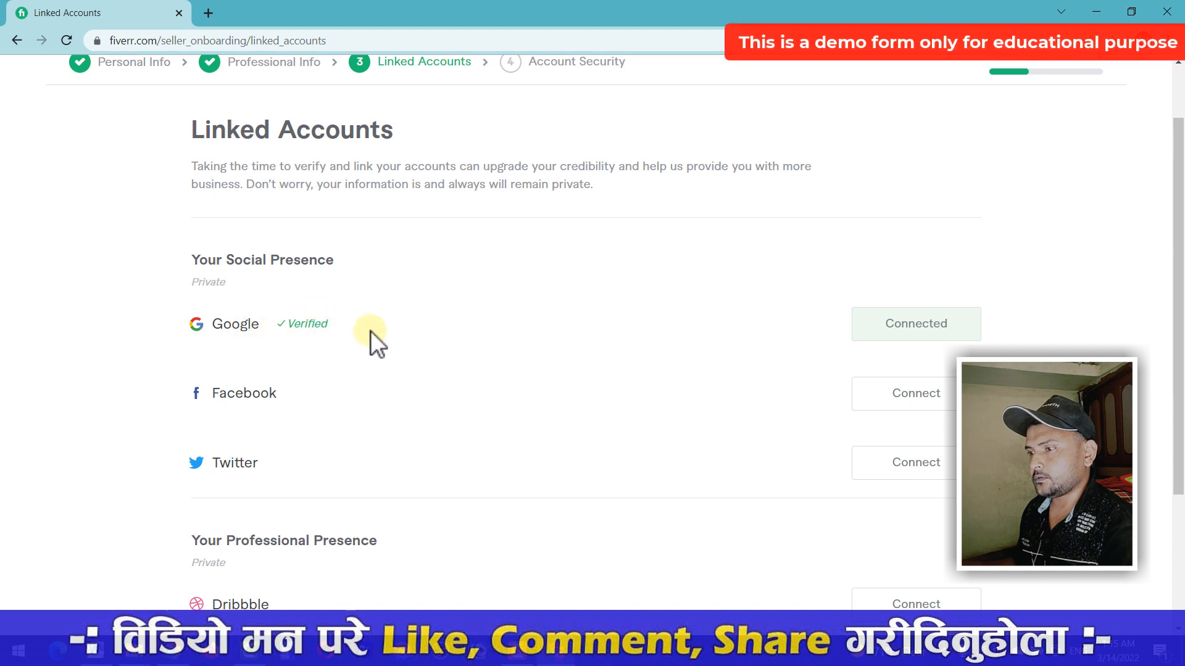
{"action": "left_click_drag", "start_coordinate": [367, 329], "coordinate": [200, 328]}
{"action": "left_click_drag", "start_coordinate": [823, 405], "coordinate": [1163, 407]}
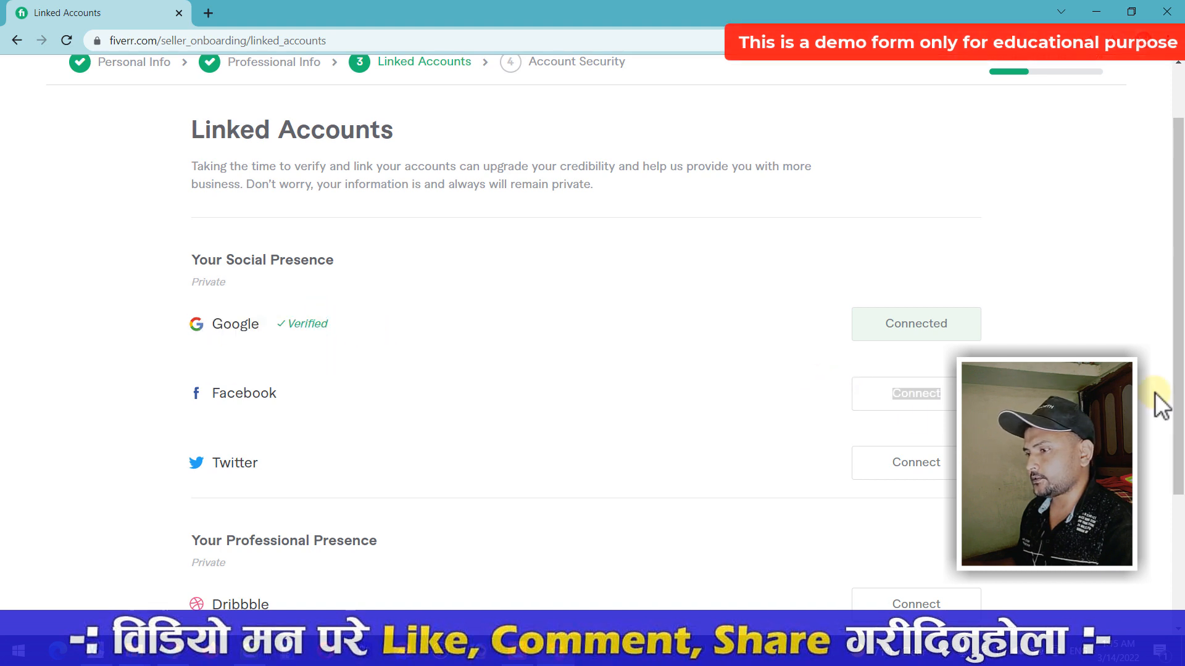
{"action": "left_click_drag", "start_coordinate": [425, 465], "coordinate": [131, 457]}
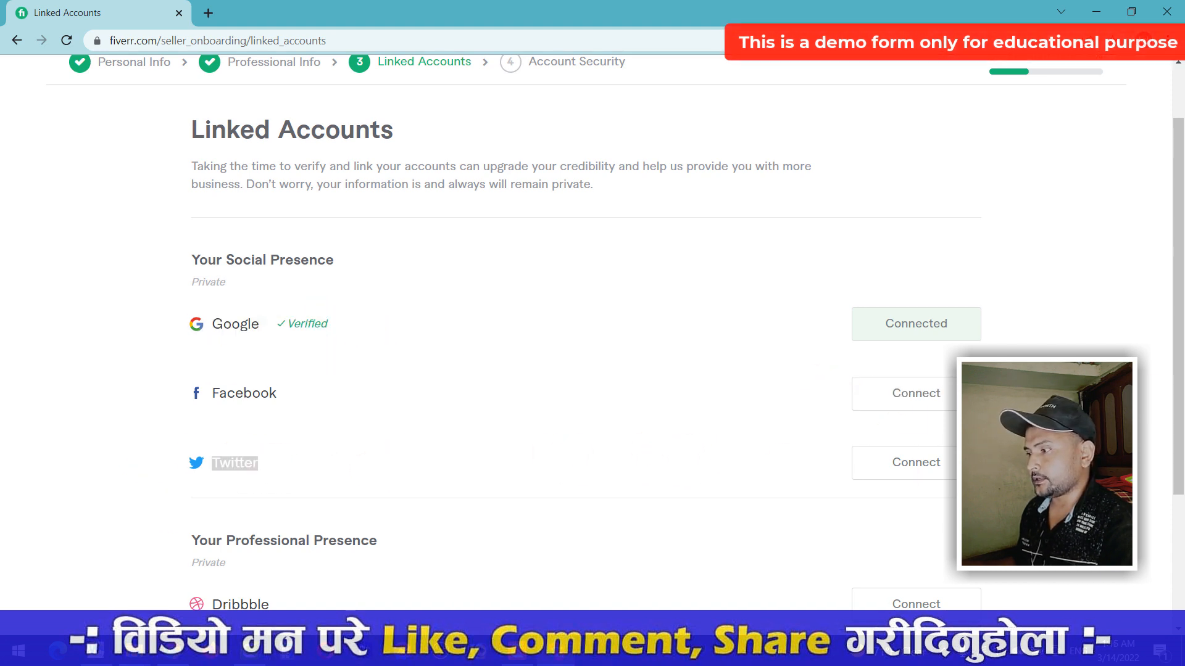
{"action": "left_click_drag", "start_coordinate": [988, 467], "coordinate": [150, 391]}
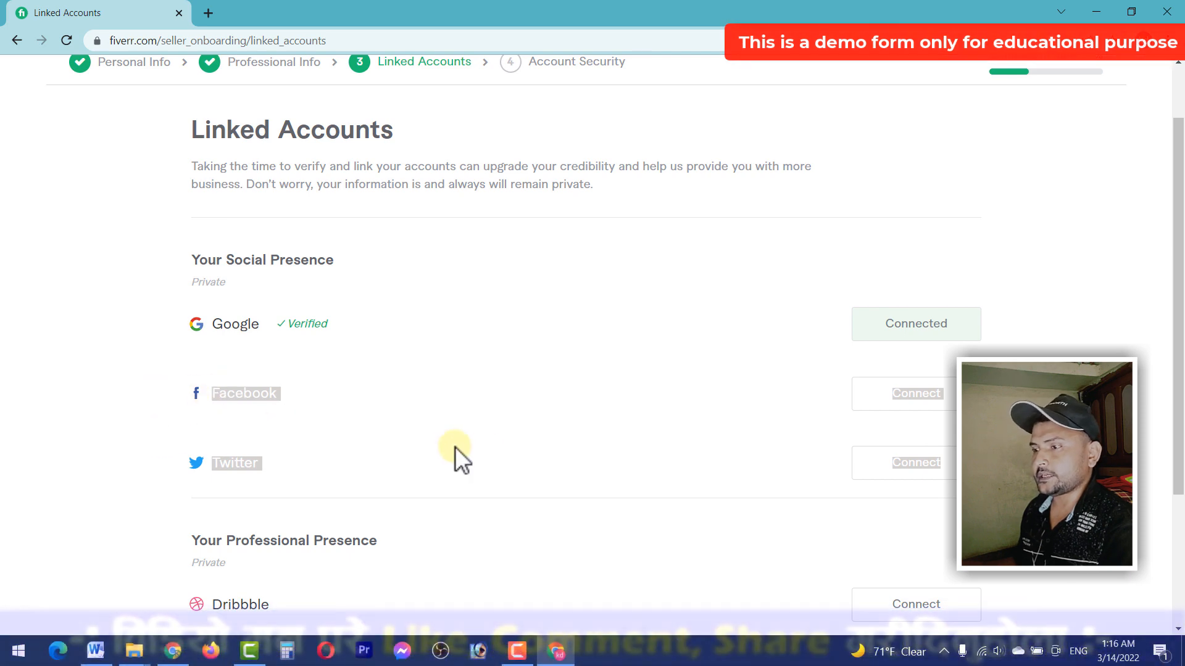
{"action": "left_click", "coordinate": [469, 449]}
{"action": "scroll", "coordinate": [551, 487], "scroll_direction": "down", "scroll_amount": 2}
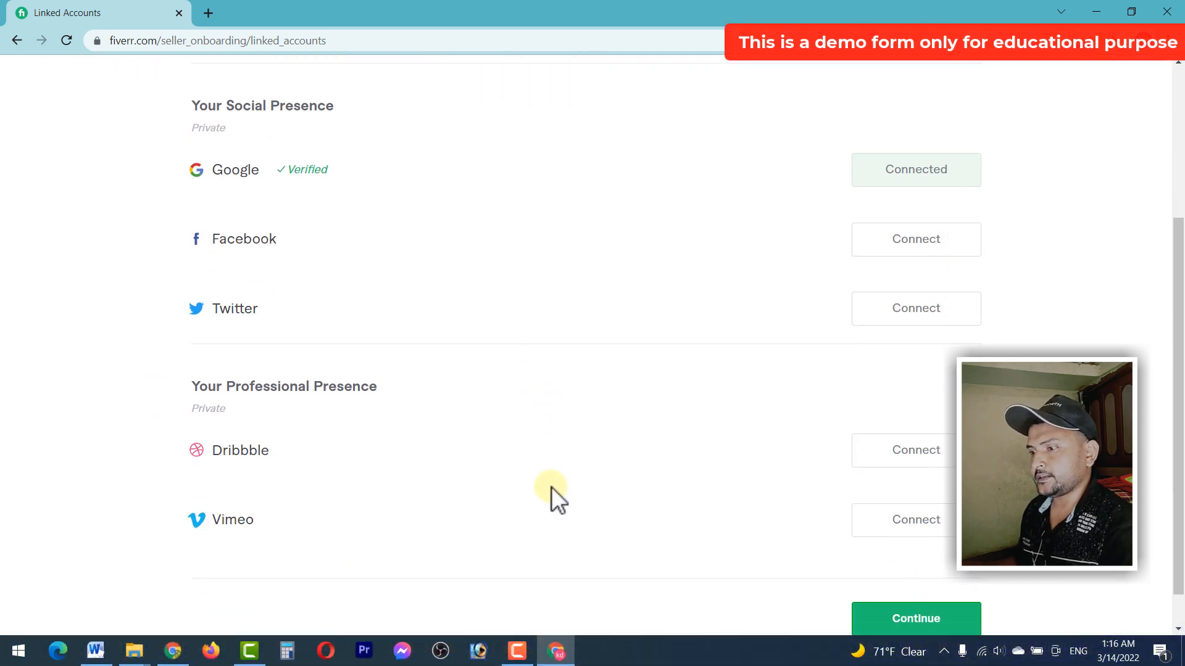
{"action": "scroll", "coordinate": [550, 487], "scroll_direction": "down", "scroll_amount": 1}
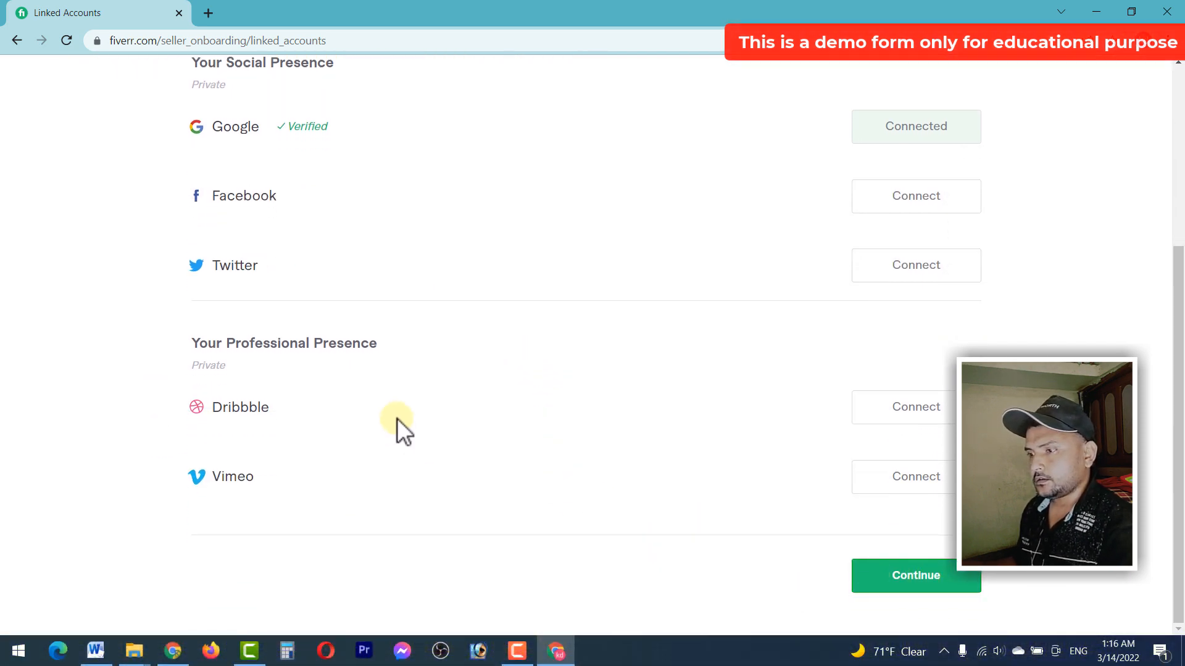
{"action": "left_click_drag", "start_coordinate": [414, 347], "coordinate": [112, 343]}
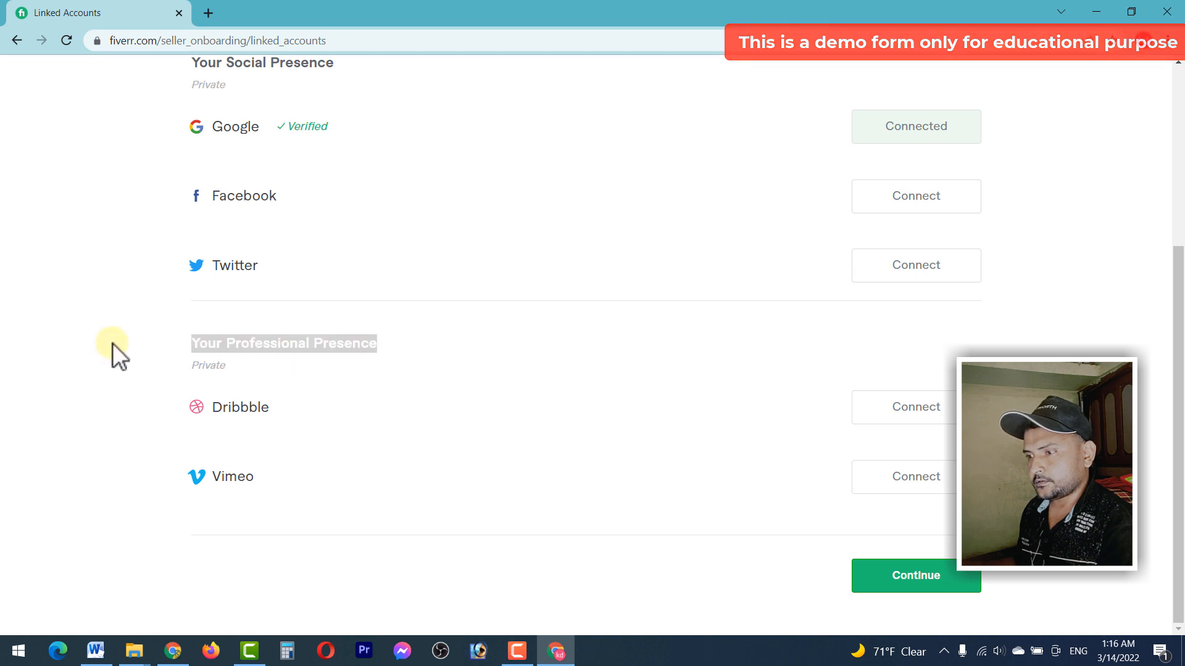
Step: Continue to Account Security, enter the phone number for Nepal and request its verification by SMS
{"action": "left_click", "coordinate": [916, 577]}
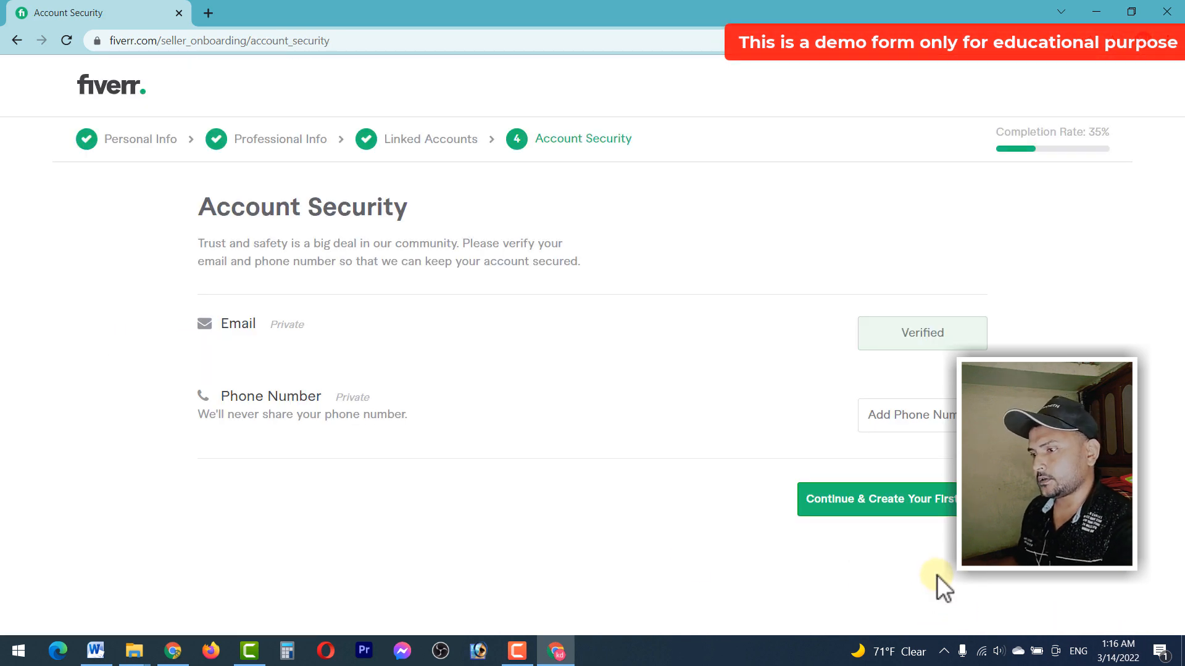
{"action": "left_click_drag", "start_coordinate": [307, 326], "coordinate": [234, 328]}
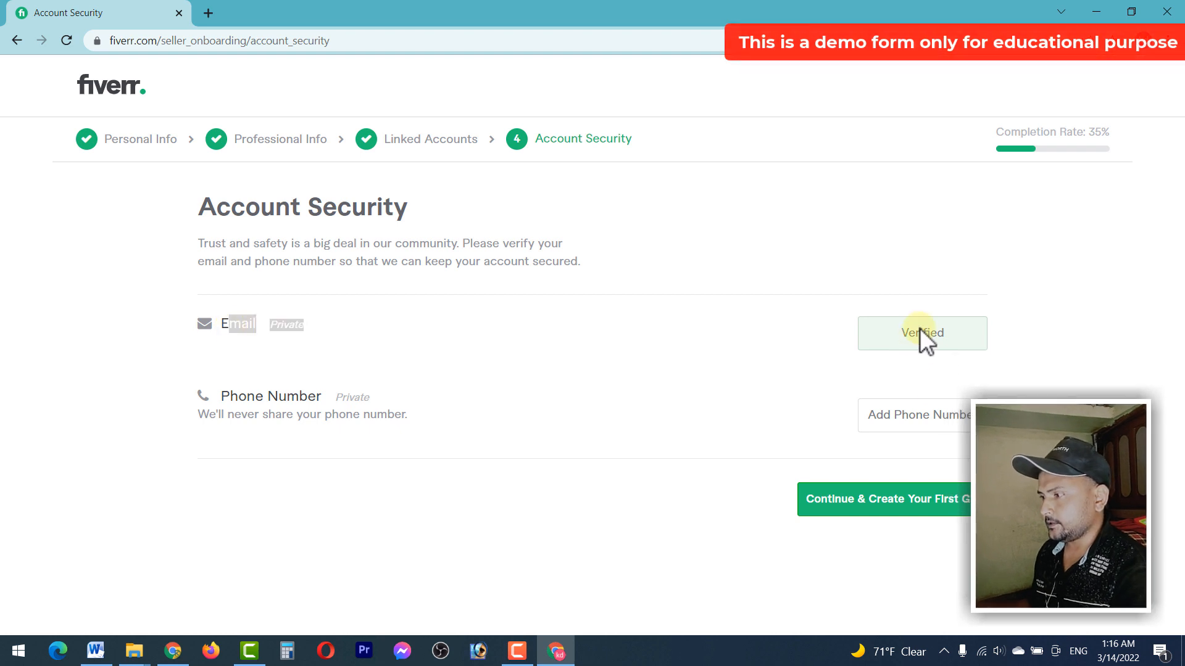
{"action": "left_click", "coordinate": [946, 417]}
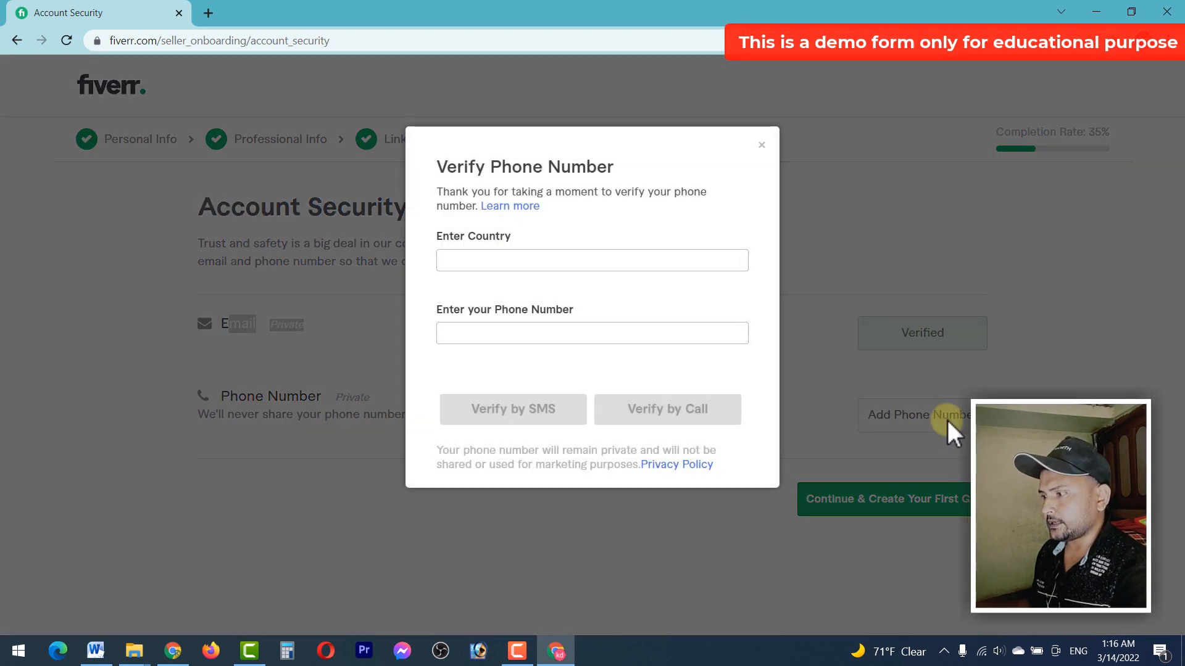
{"action": "left_click", "coordinate": [517, 327]}
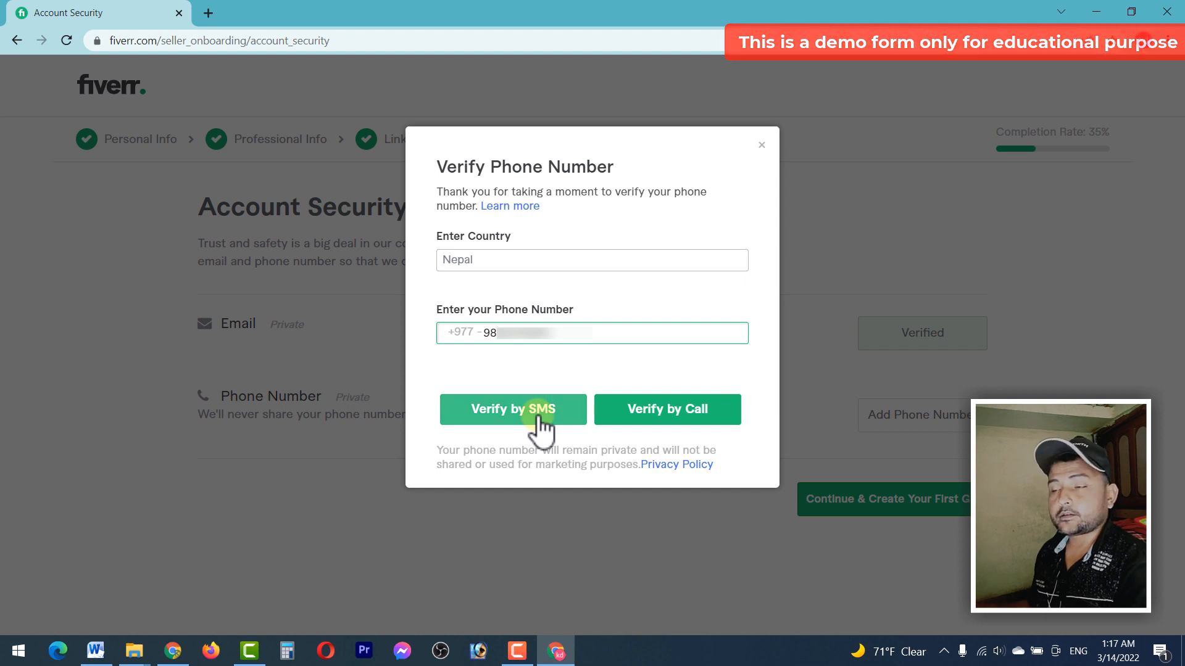
{"action": "left_click", "coordinate": [517, 412]}
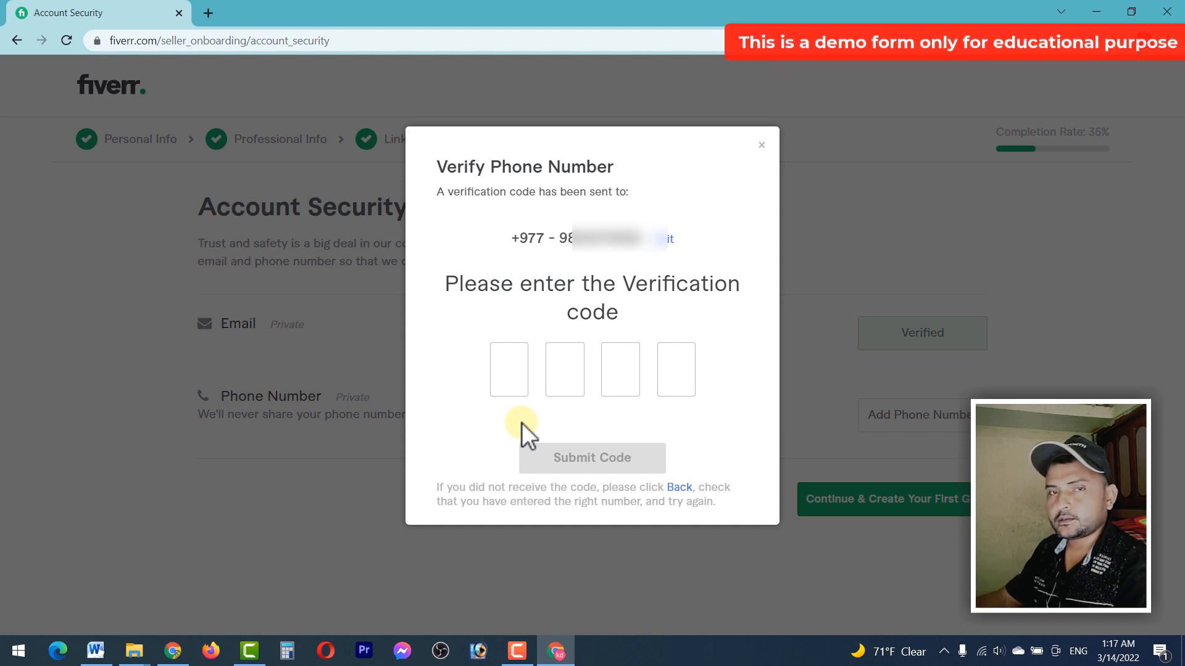
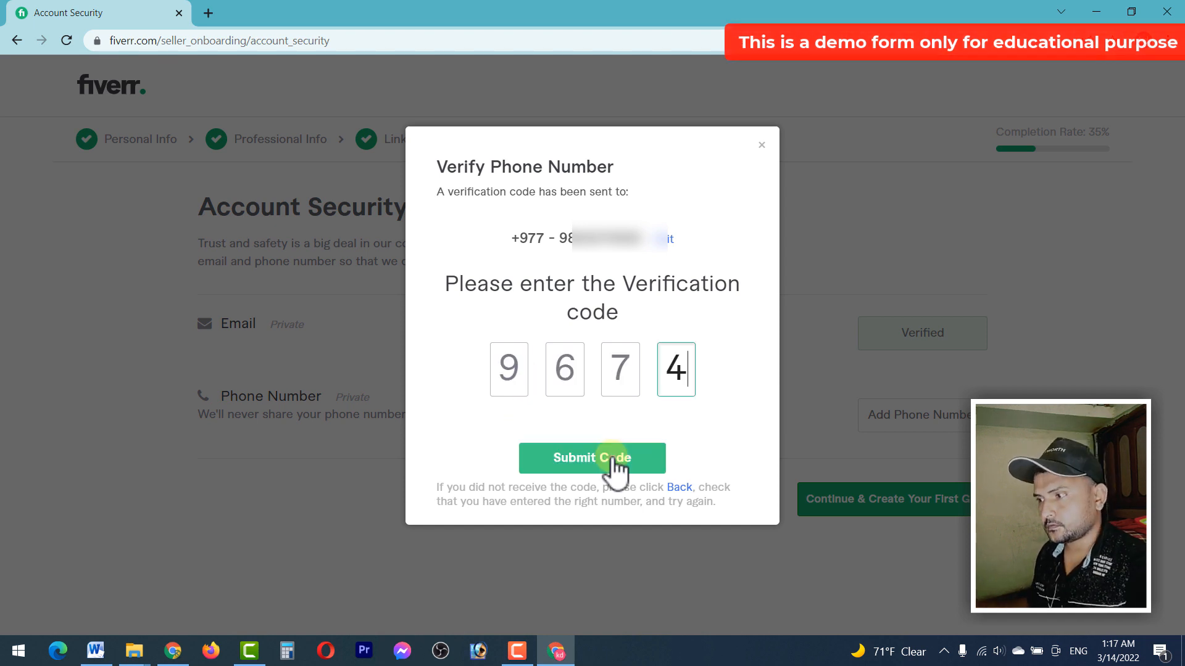
Step: Enter the verification code received by SMS, submit it and acknowledge the phone verification
{"action": "left_click", "coordinate": [608, 466]}
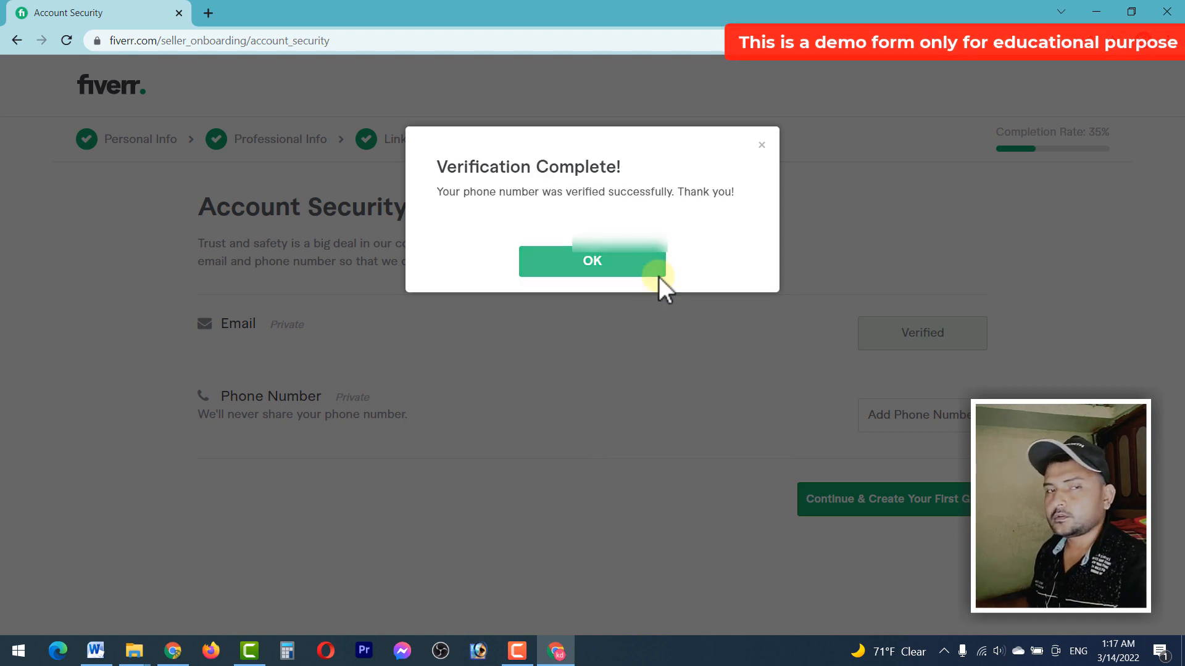
{"action": "left_click", "coordinate": [614, 264]}
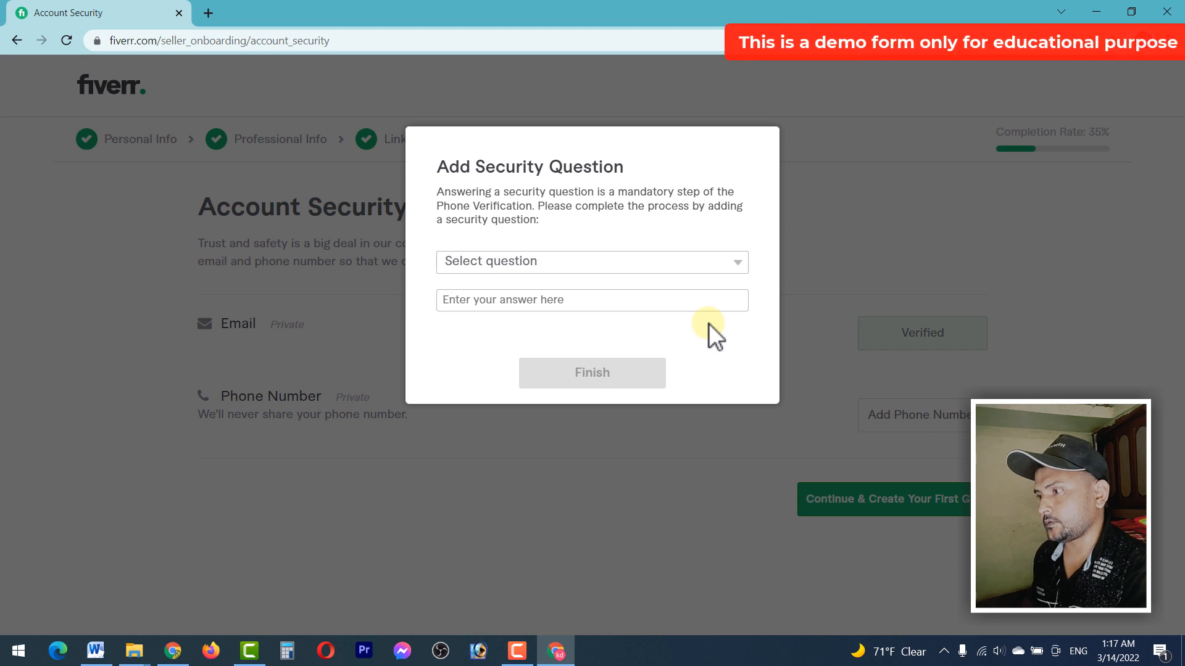
Step: Choose a security question, enter its answer and finish the phone verification
{"action": "left_click", "coordinate": [599, 268]}
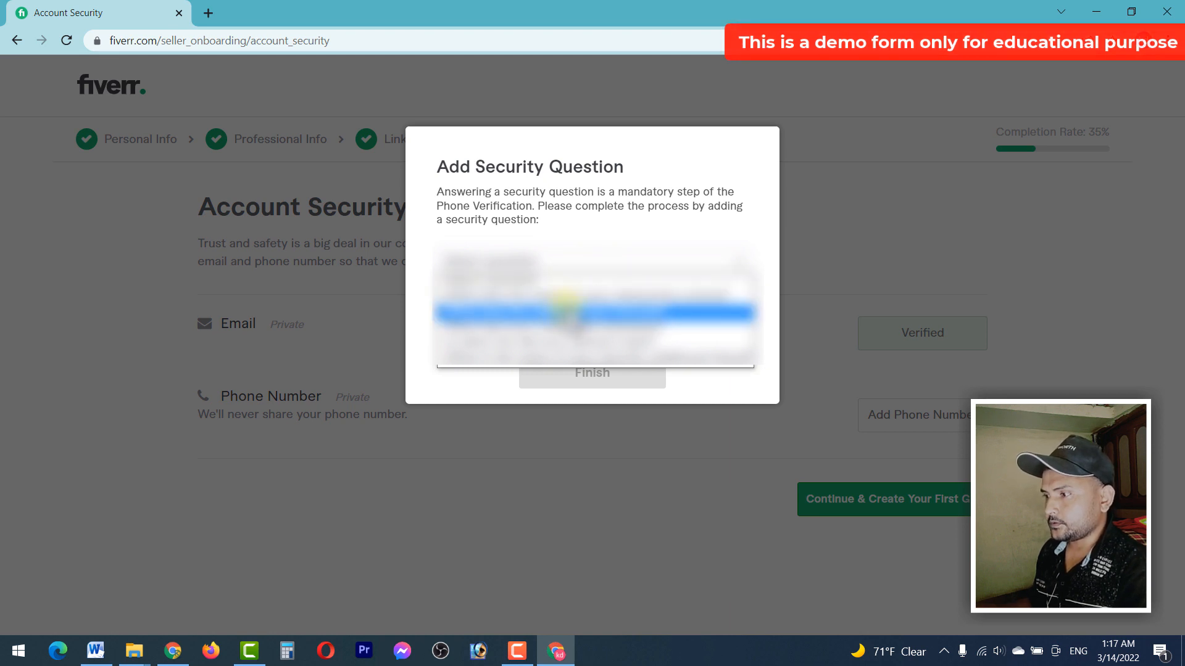
{"action": "left_click", "coordinate": [564, 308]}
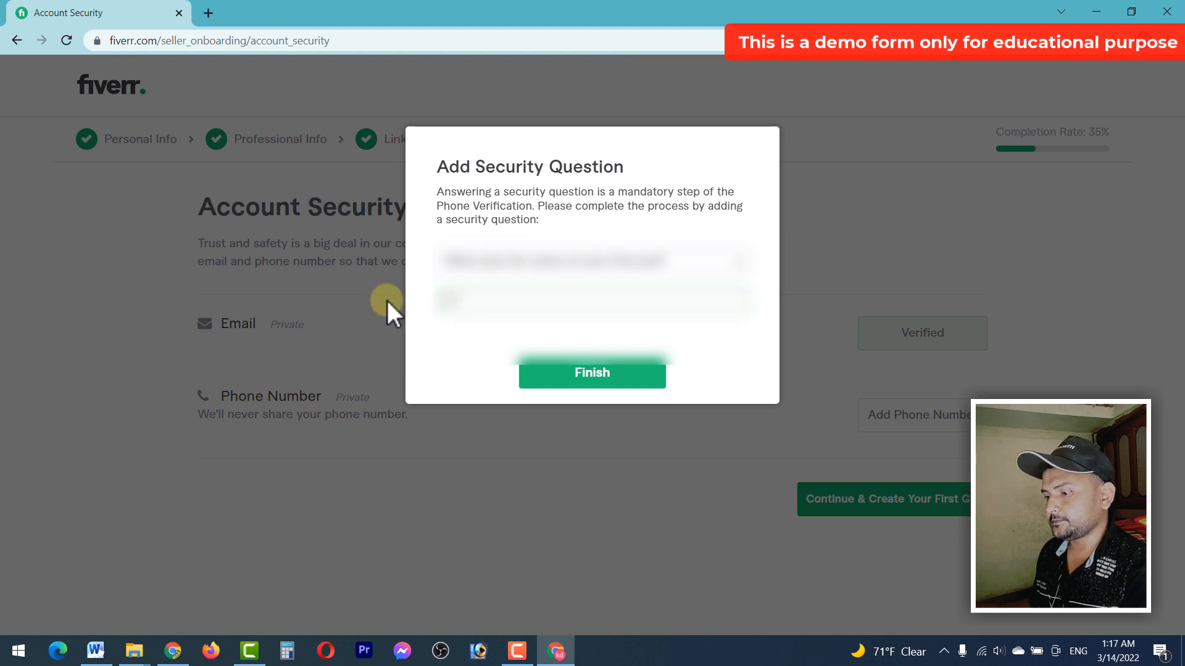
{"action": "left_click", "coordinate": [556, 373]}
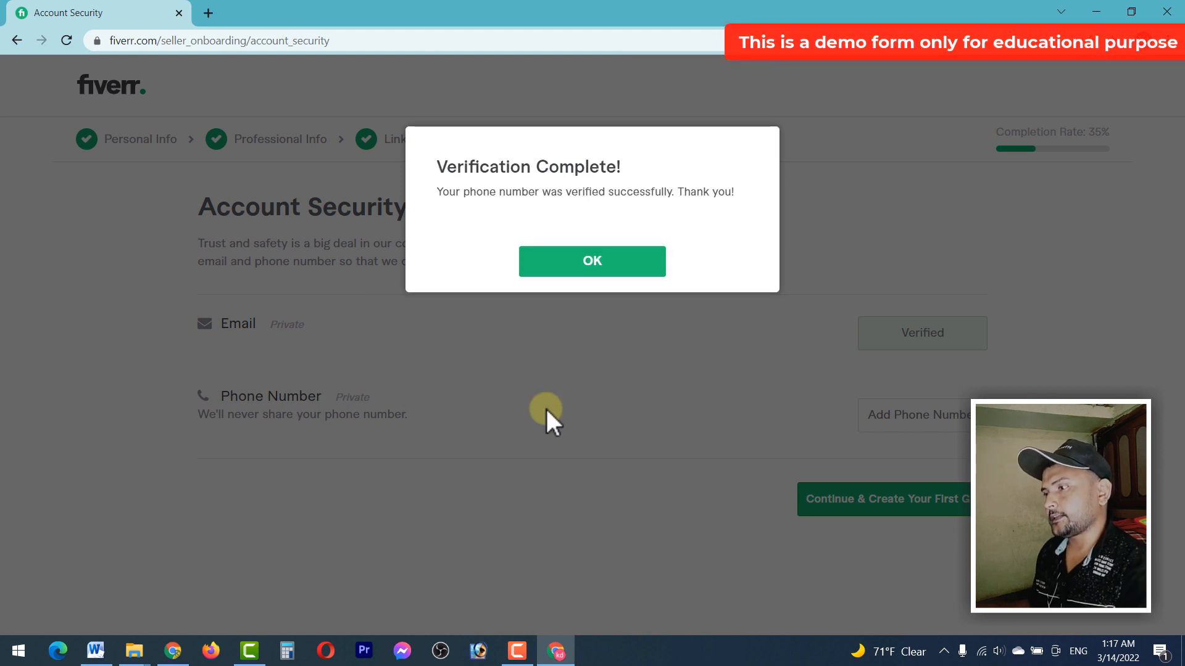
{"action": "left_click", "coordinate": [601, 367]}
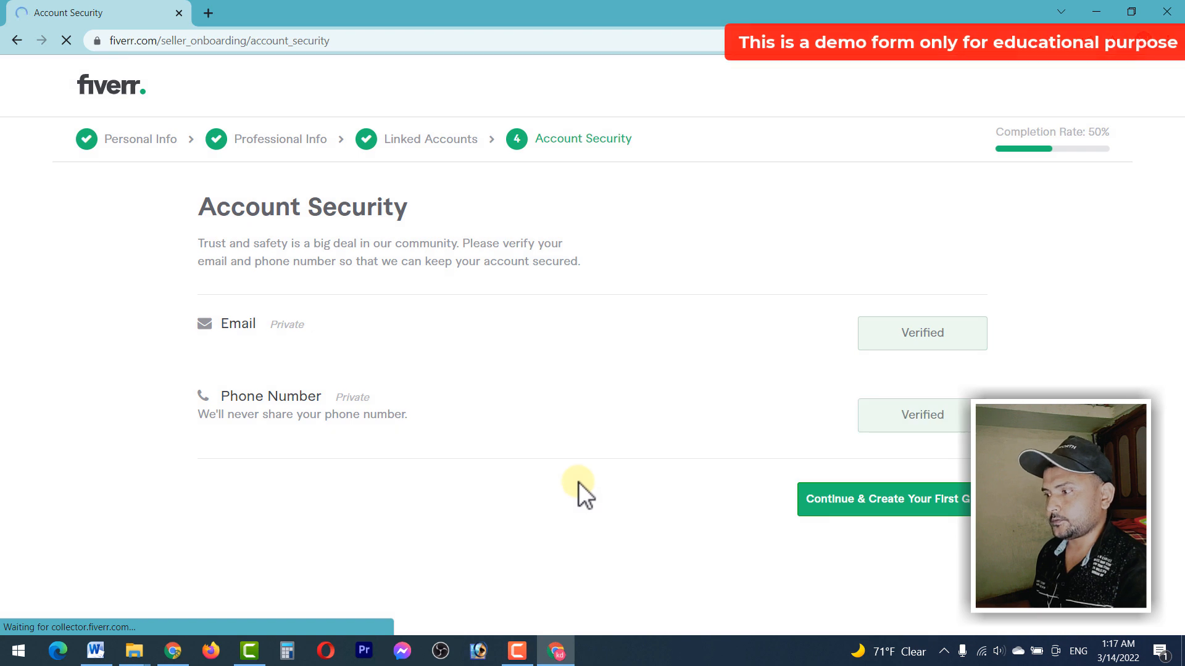
Step: Complete the seller onboarding from the Account Security stage and look through the closing dialog
{"action": "left_click", "coordinate": [924, 503]}
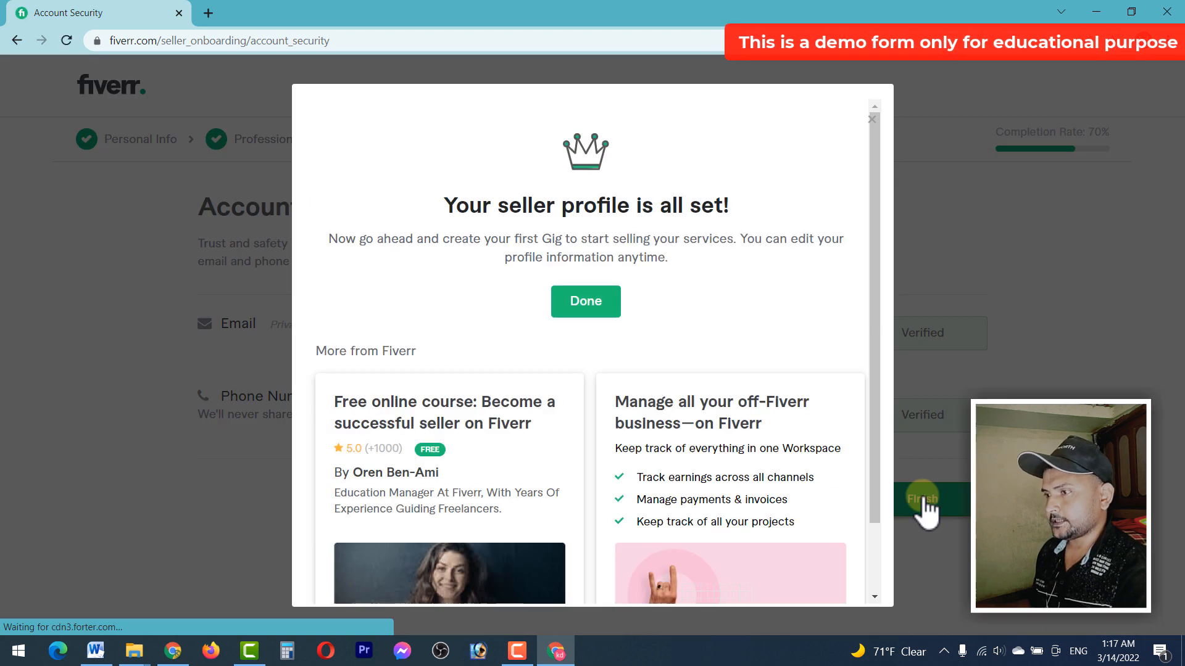
{"action": "scroll", "coordinate": [801, 472], "scroll_direction": "down", "scroll_amount": 2}
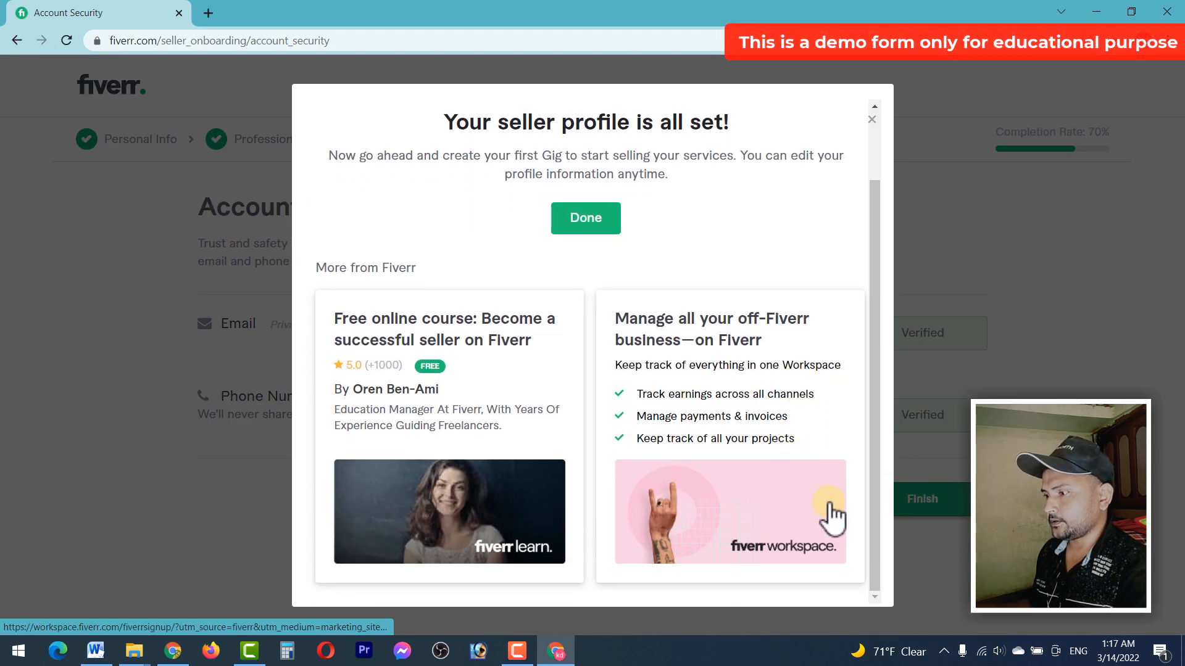
Step: Close the completed-profile dialog and title the first Gig "edit any type of YouTube videos", correcting the spelling of YouTube
{"action": "left_click", "coordinate": [592, 222]}
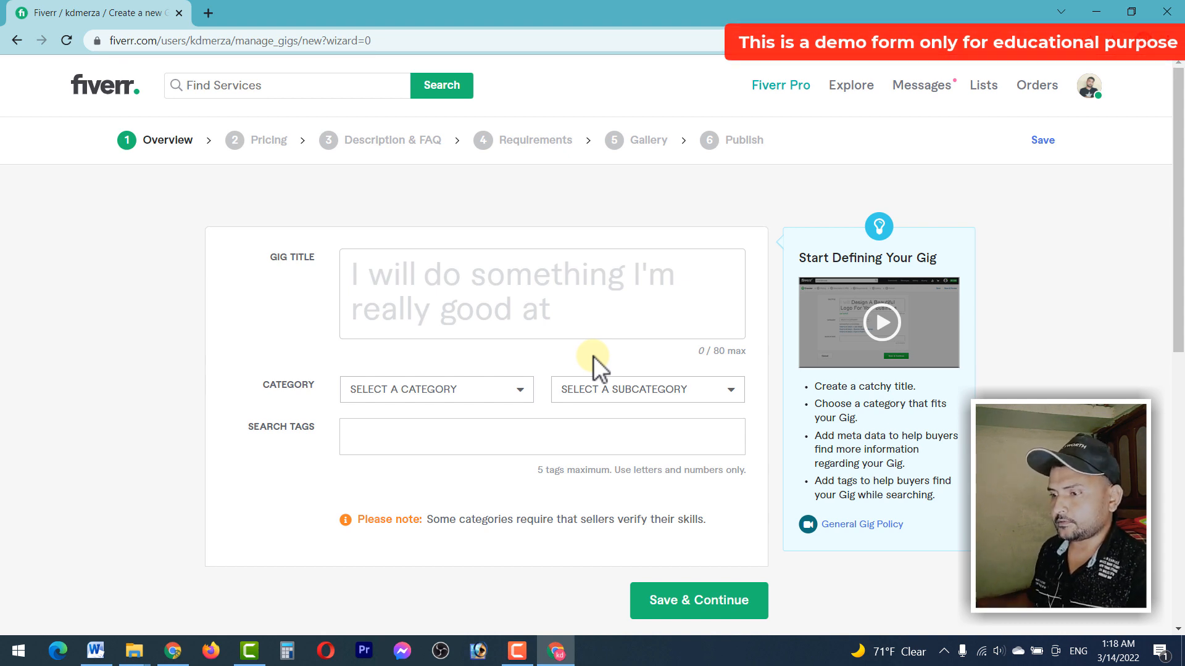
{"action": "left_click", "coordinate": [370, 272]}
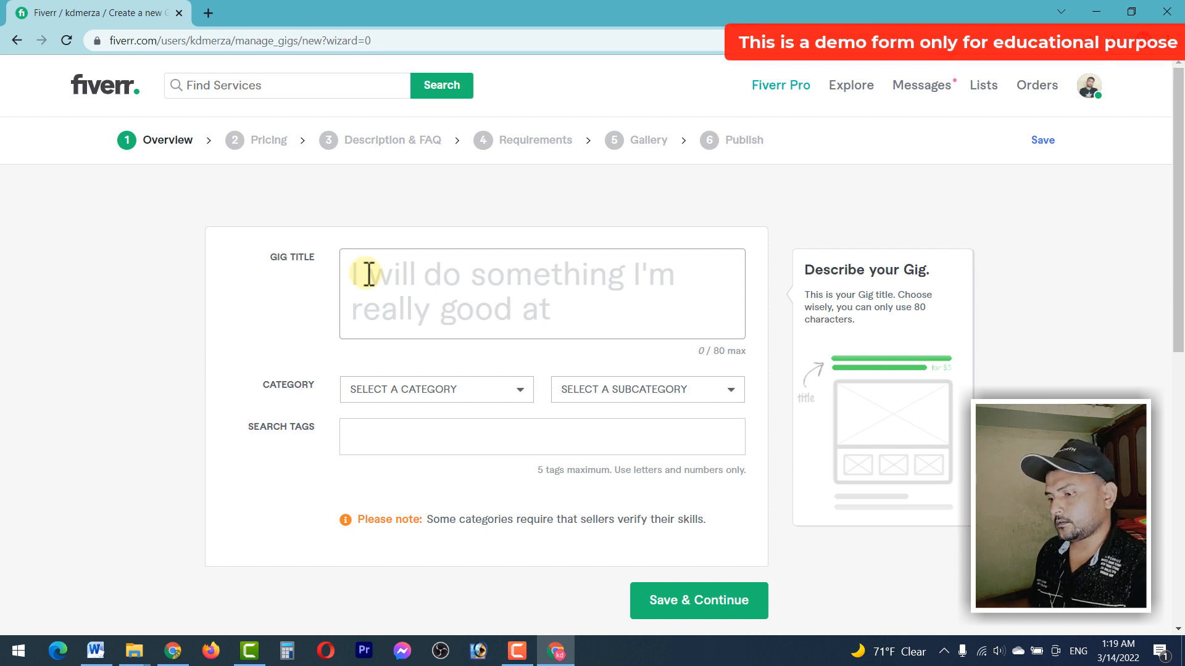
{"action": "type", "text": "i well edit any type of youtube videos"}
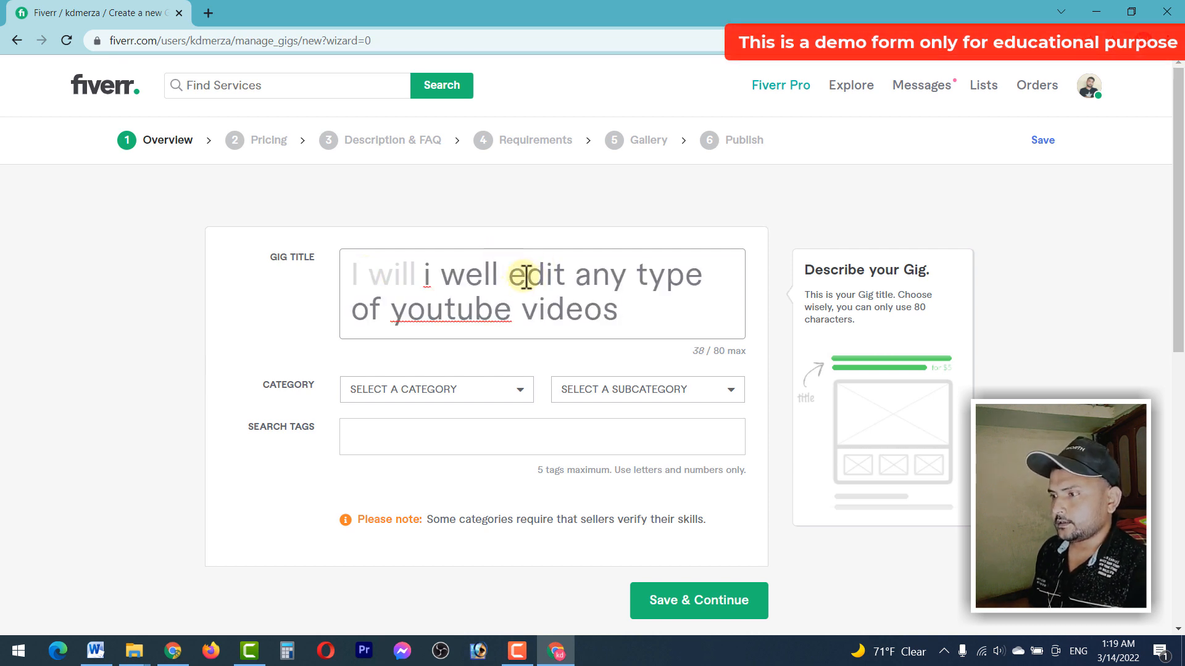
{"action": "left_click_drag", "start_coordinate": [498, 275], "coordinate": [418, 281]}
{"action": "key", "text": "BackSpace"}
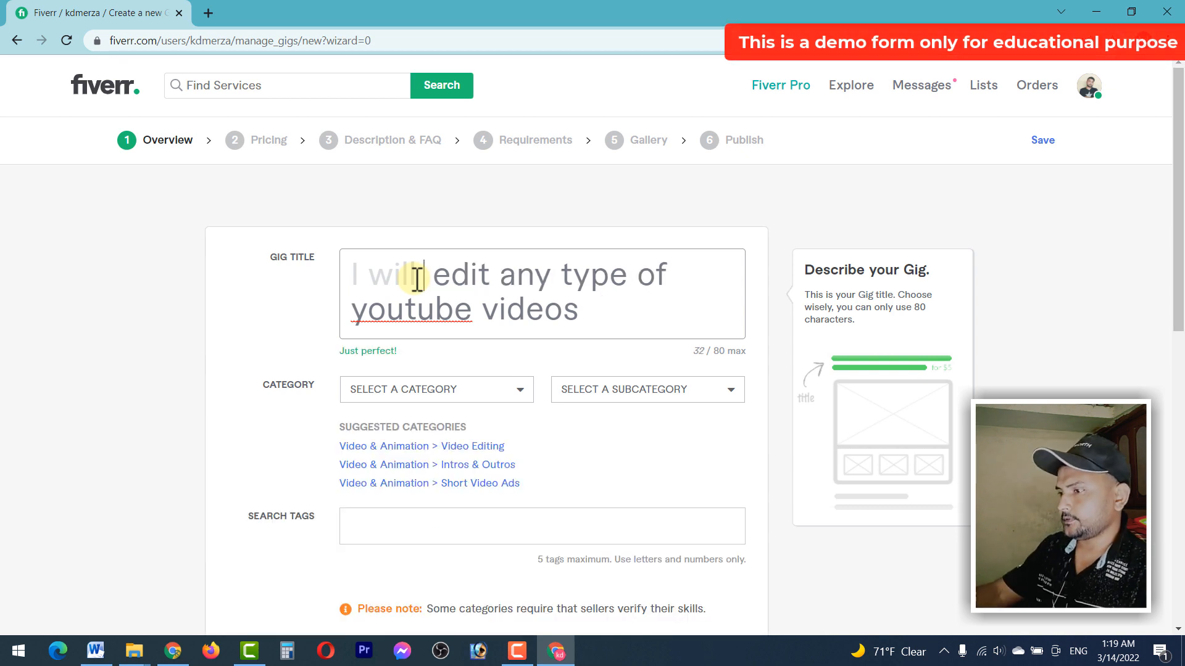
{"action": "left_click_drag", "start_coordinate": [288, 327], "coordinate": [289, 316]}
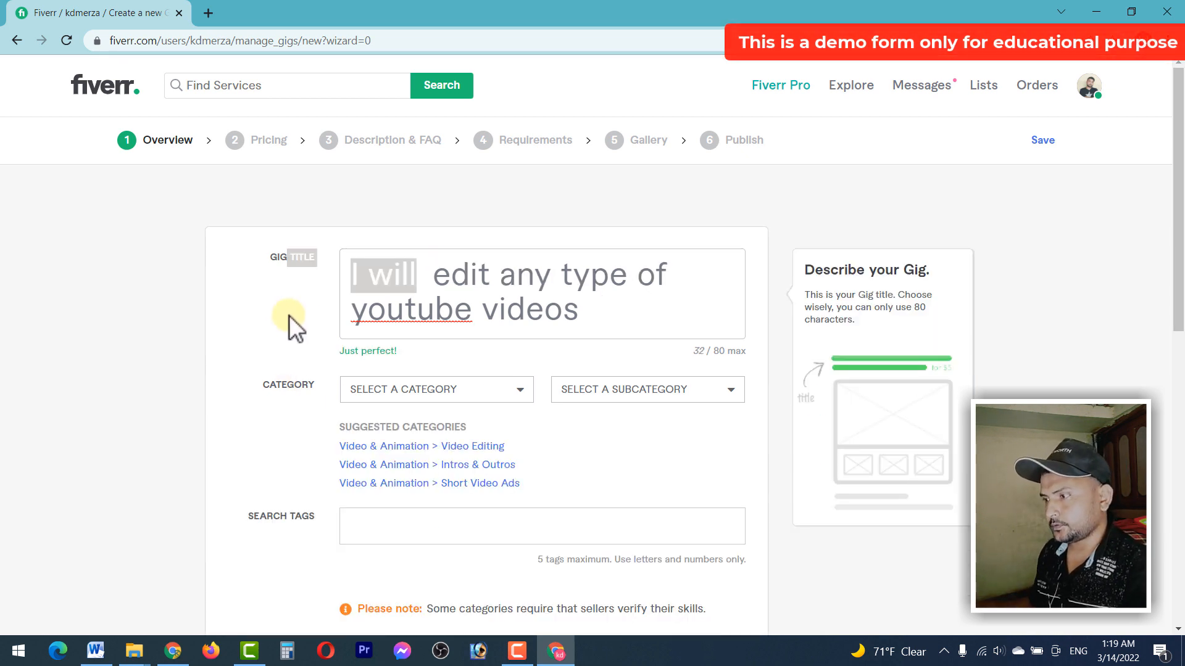
{"action": "right_click", "coordinate": [435, 309]}
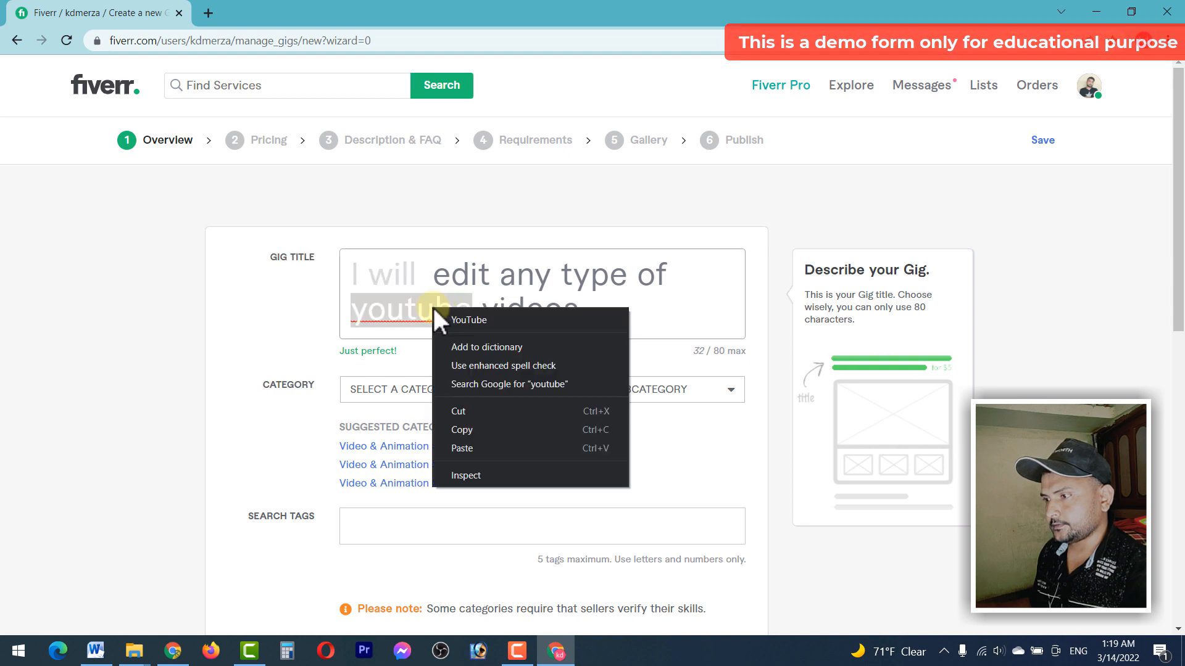
{"action": "left_click", "coordinate": [469, 310]}
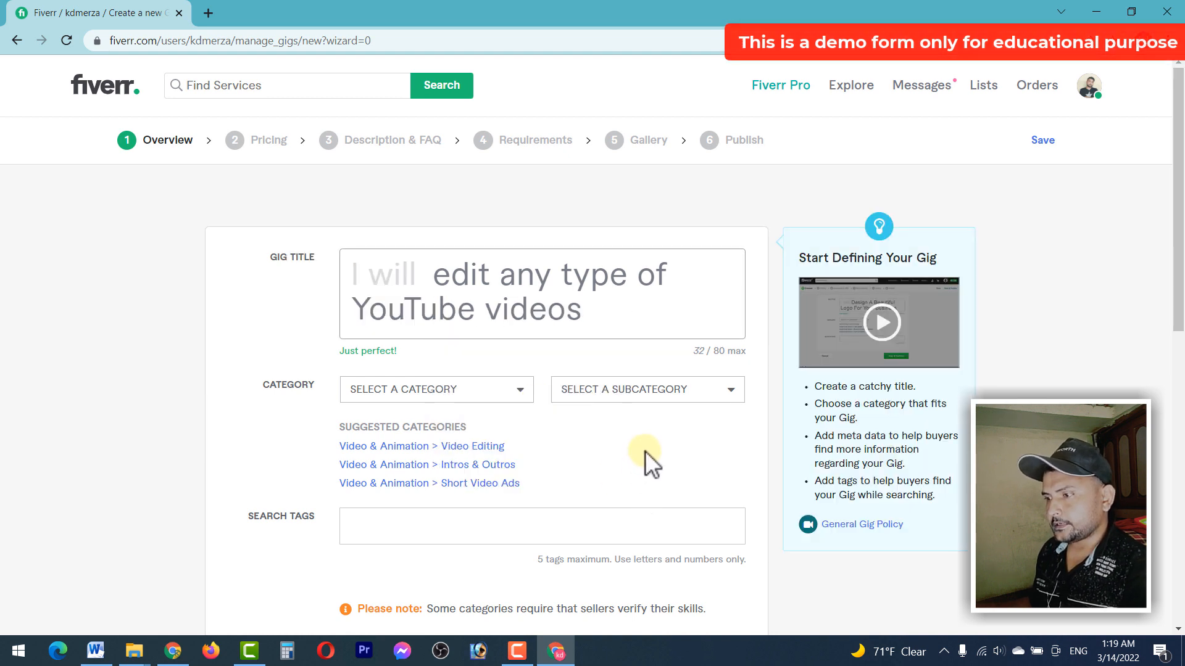
Step: Set the Gig category to Video & Animation and the subcategory to Video Editing
{"action": "left_click", "coordinate": [429, 395]}
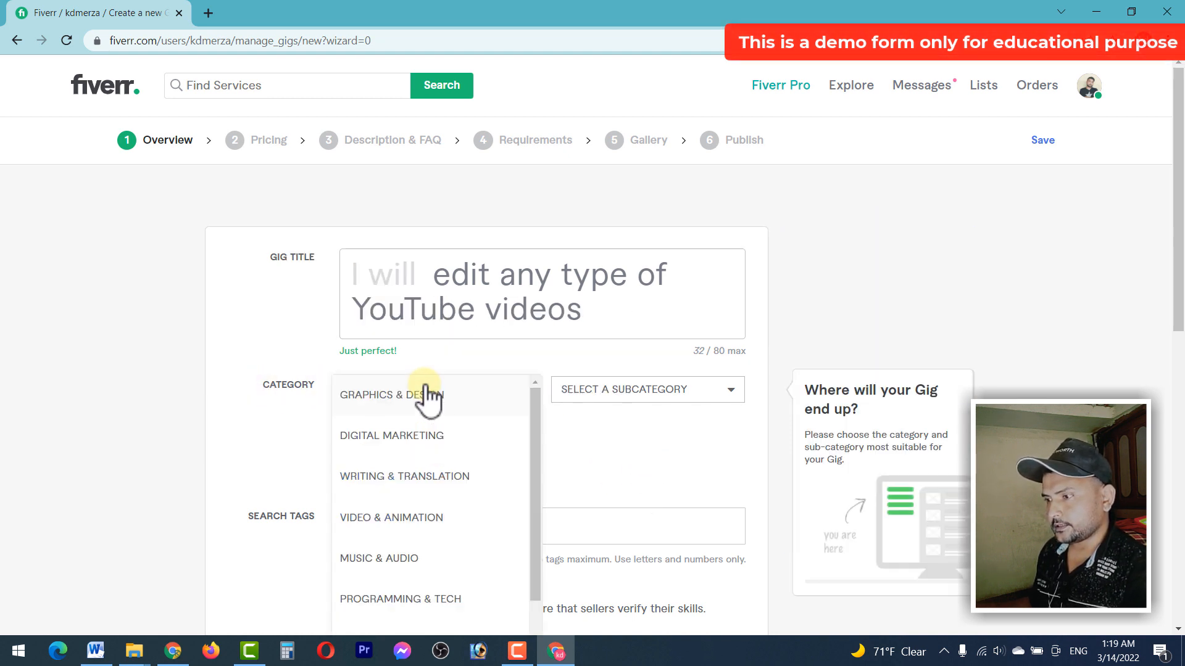
{"action": "scroll", "coordinate": [436, 521], "scroll_direction": "down", "scroll_amount": 1}
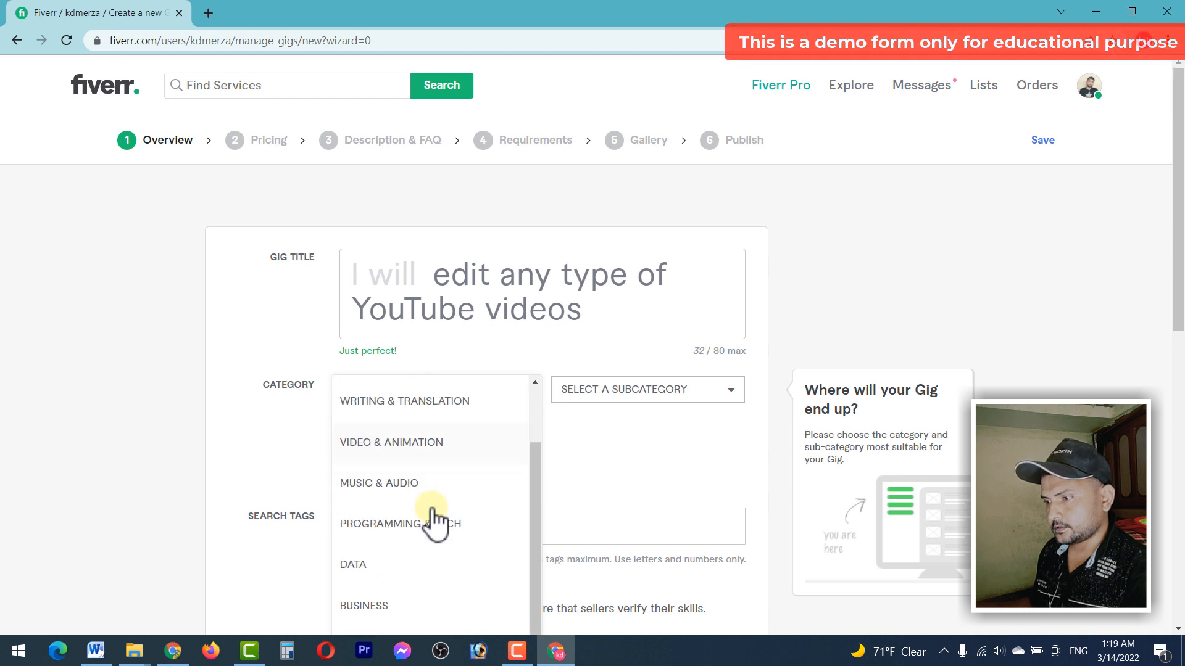
{"action": "left_click", "coordinate": [402, 457]}
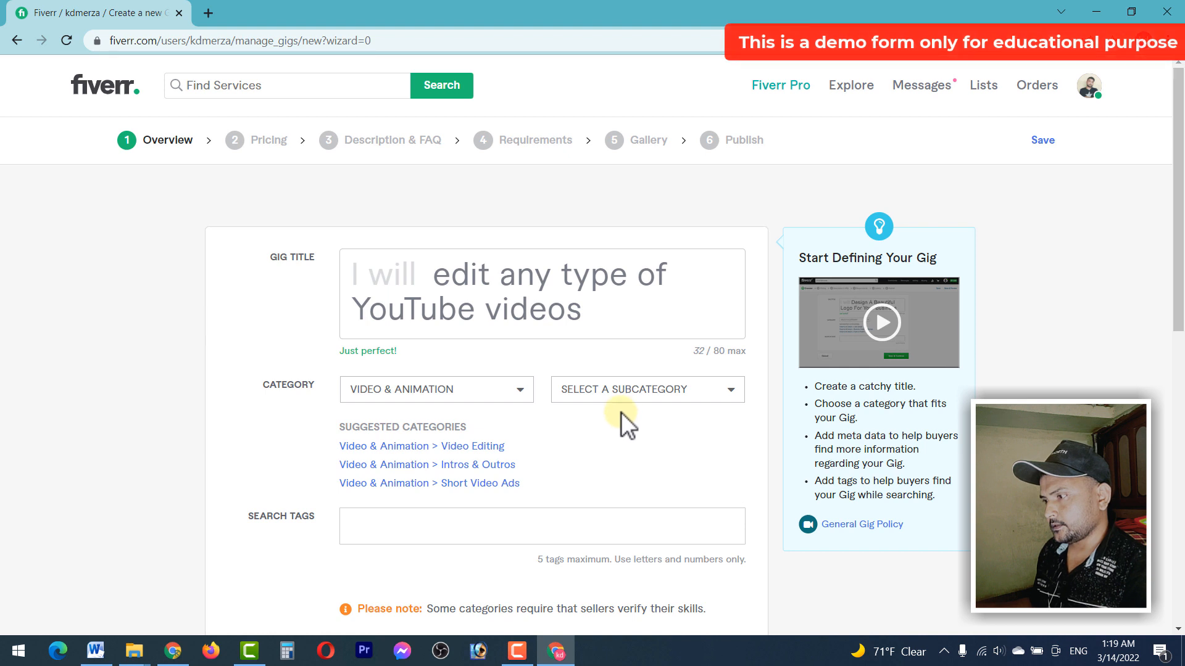
{"action": "left_click", "coordinate": [607, 404]}
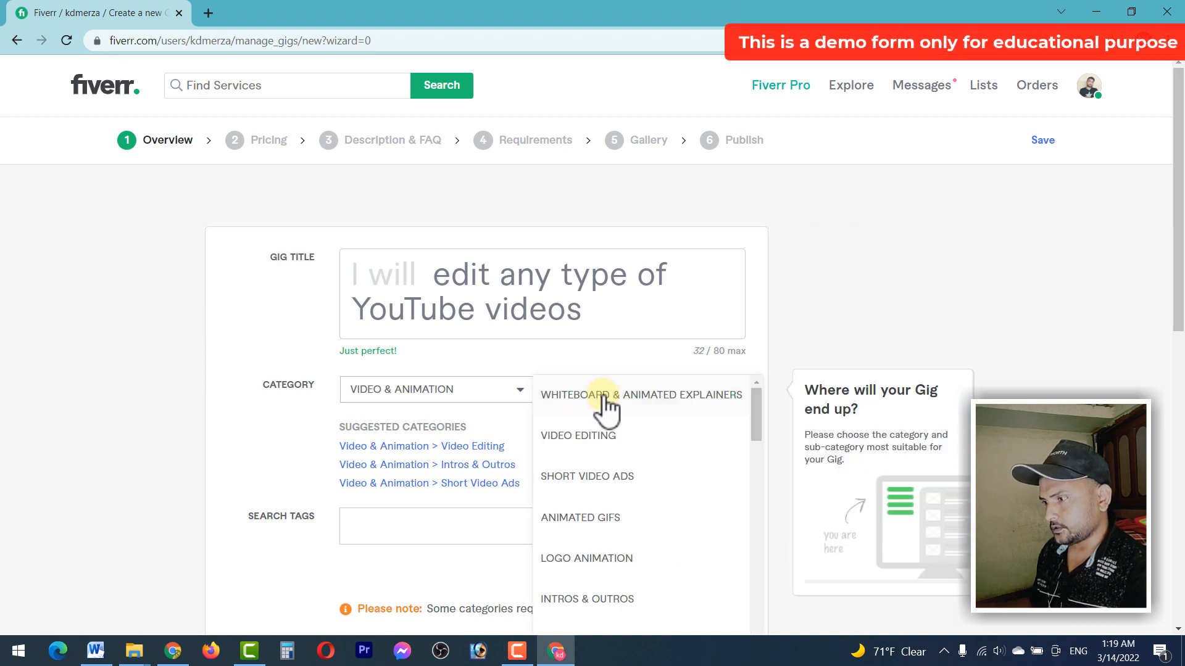
{"action": "left_click", "coordinate": [629, 440]}
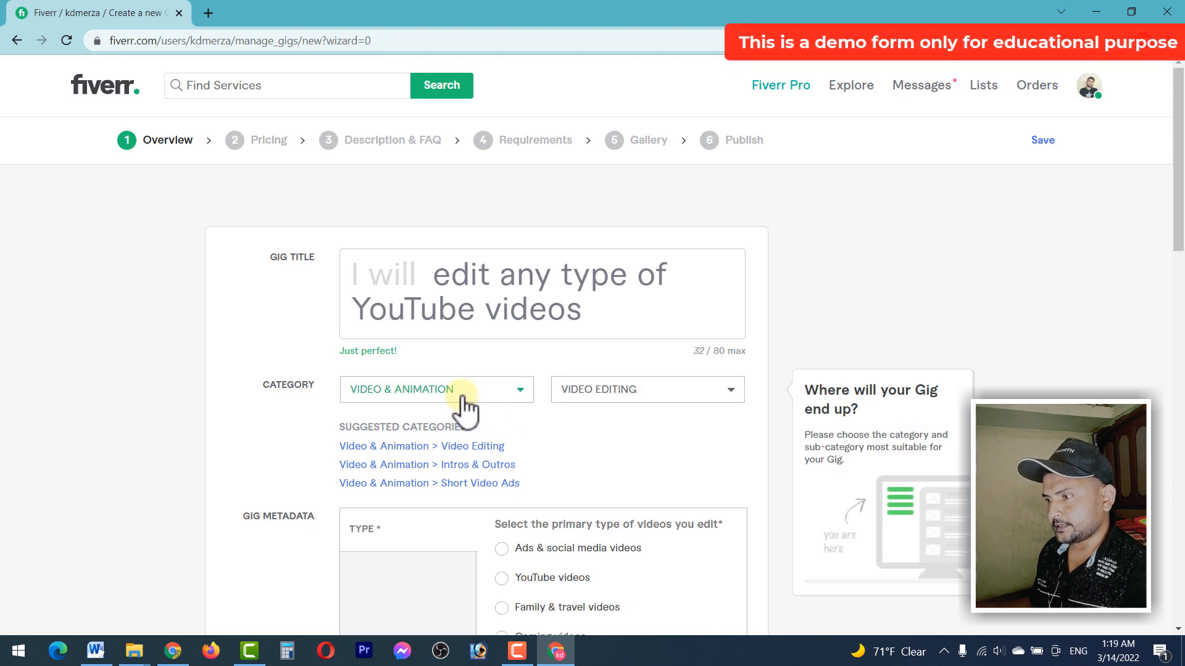
{"action": "left_click", "coordinate": [463, 409]}
Step: Choose YouTube videos as the primary type of videos in the Gig metadata
{"action": "scroll", "coordinate": [253, 236], "scroll_direction": "down", "scroll_amount": 3}
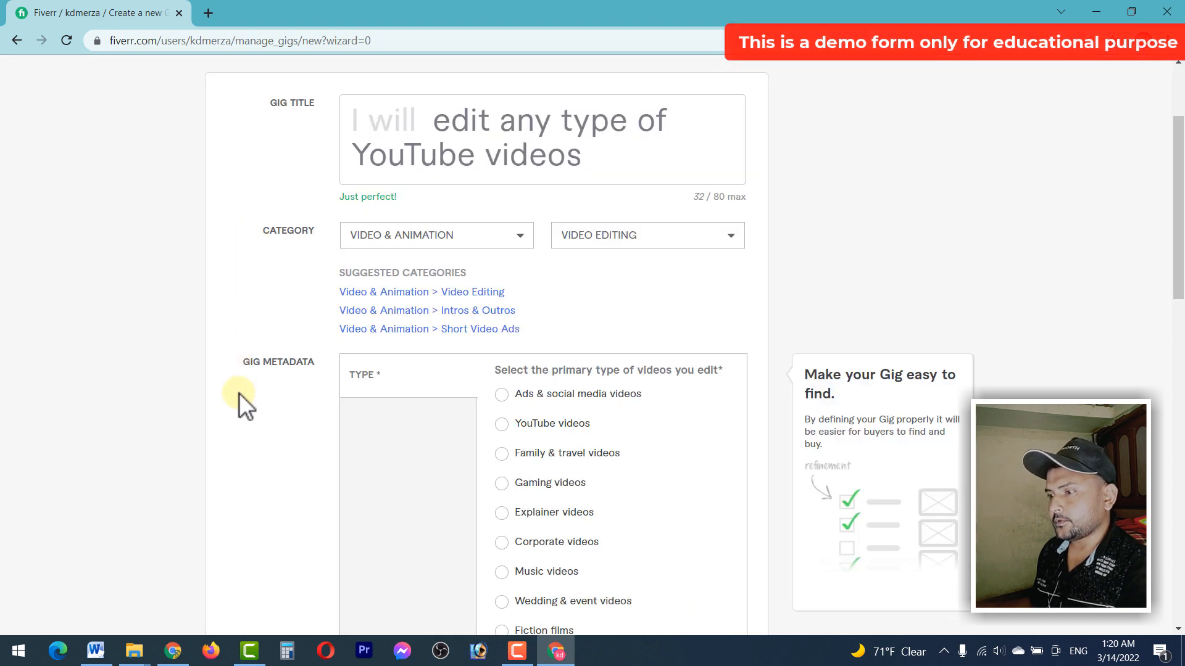
{"action": "left_click_drag", "start_coordinate": [238, 362], "coordinate": [325, 368]}
{"action": "scroll", "coordinate": [301, 412], "scroll_direction": "down", "scroll_amount": 3}
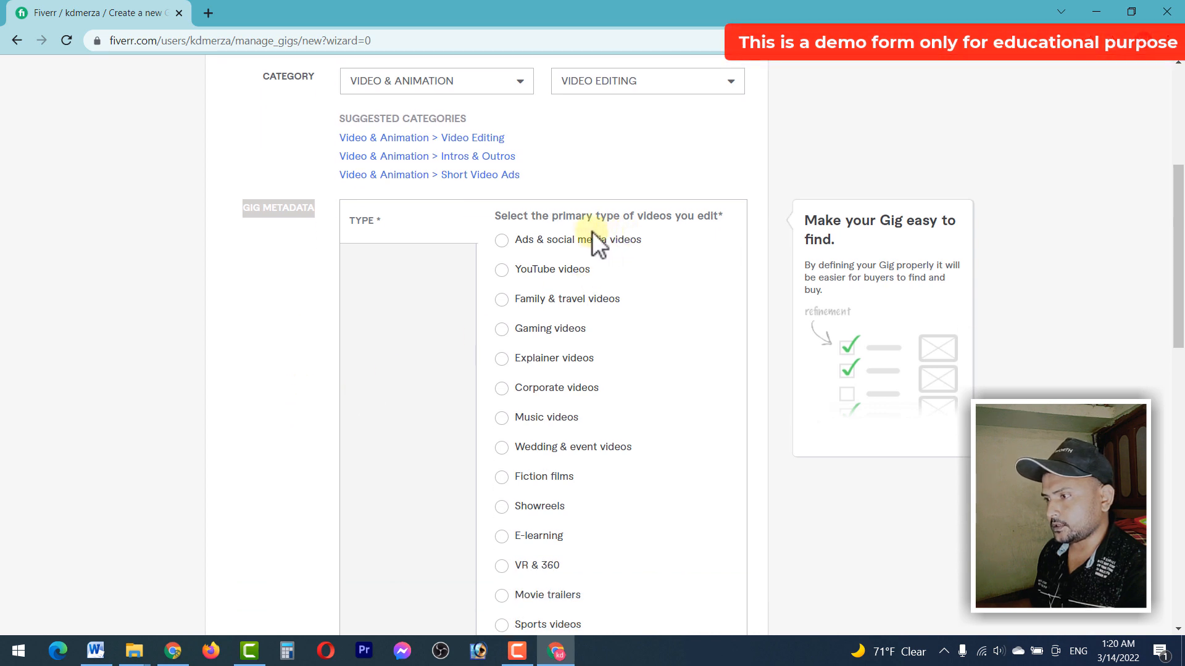
{"action": "left_click", "coordinate": [503, 270]}
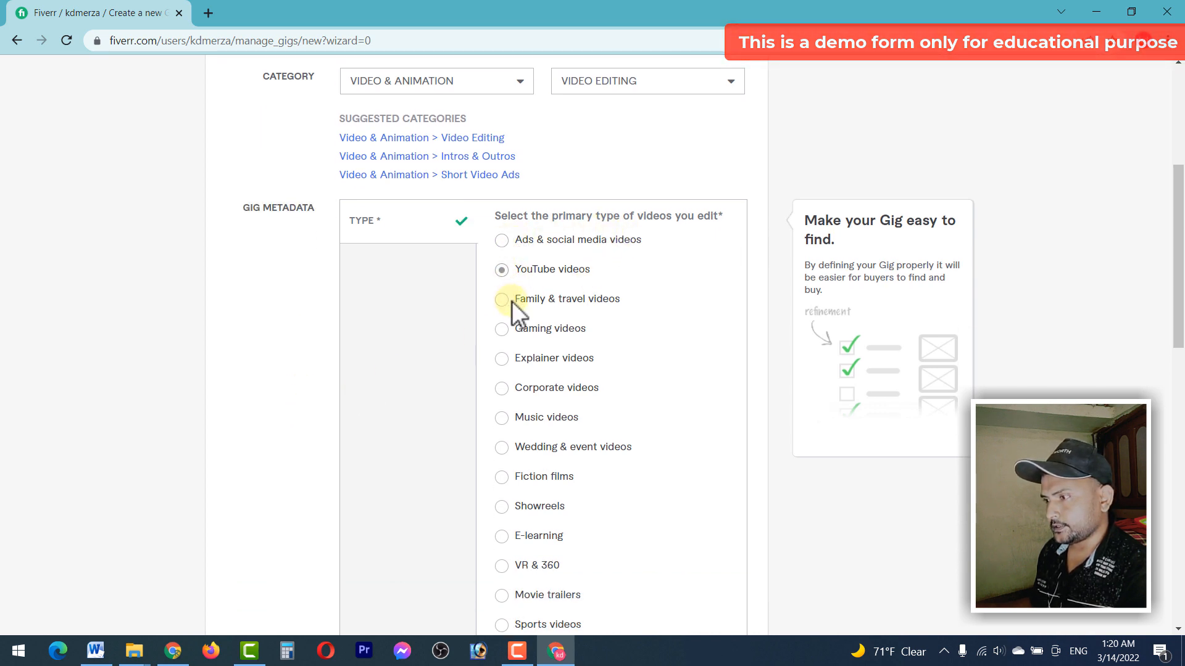
{"action": "left_click", "coordinate": [503, 246]}
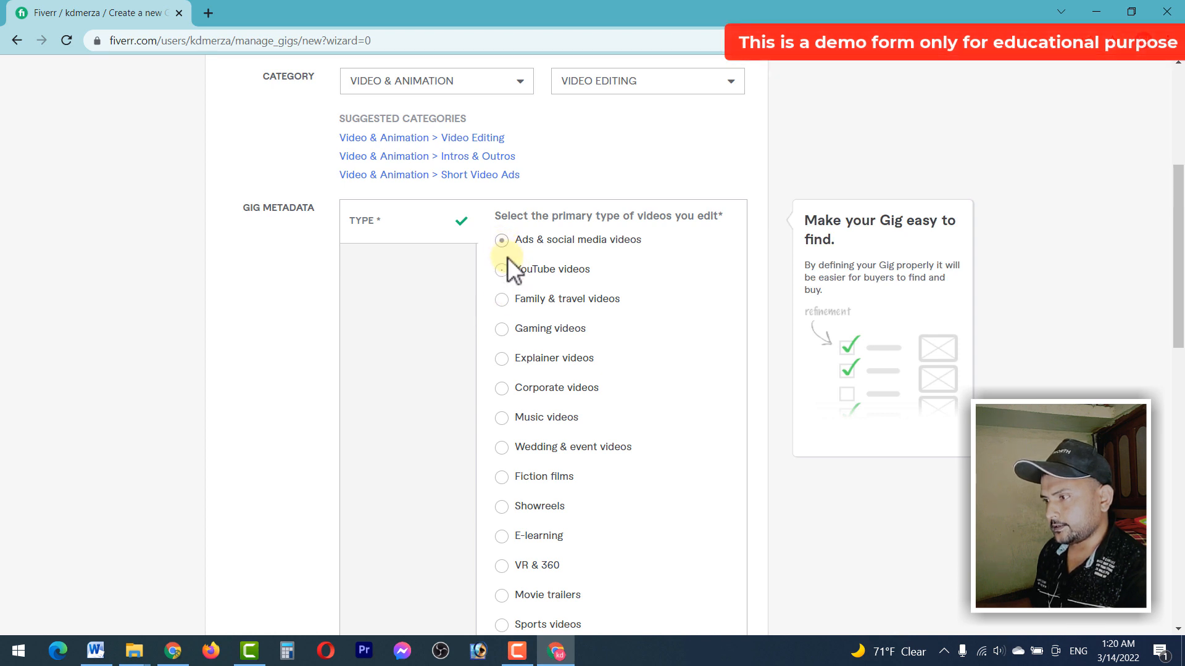
{"action": "left_click", "coordinate": [502, 271]}
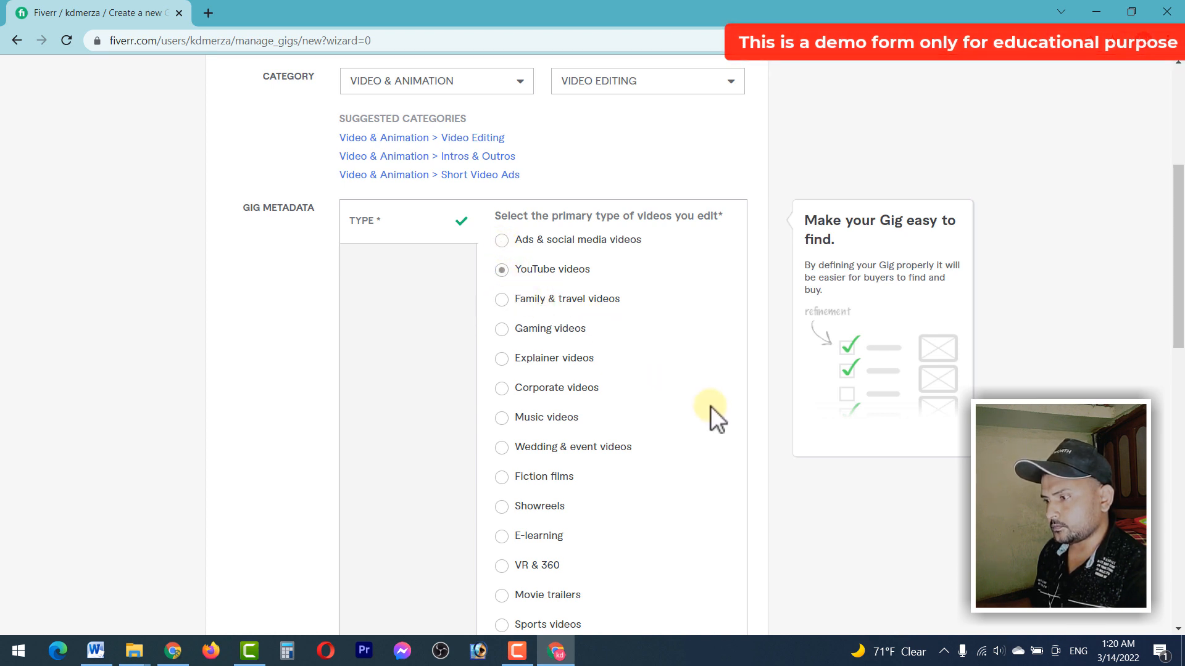
Step: Add the suggested search tags "video editing", "thumbnail" and "3D animation" to the Gig
{"action": "scroll", "coordinate": [667, 416], "scroll_direction": "down", "scroll_amount": 5}
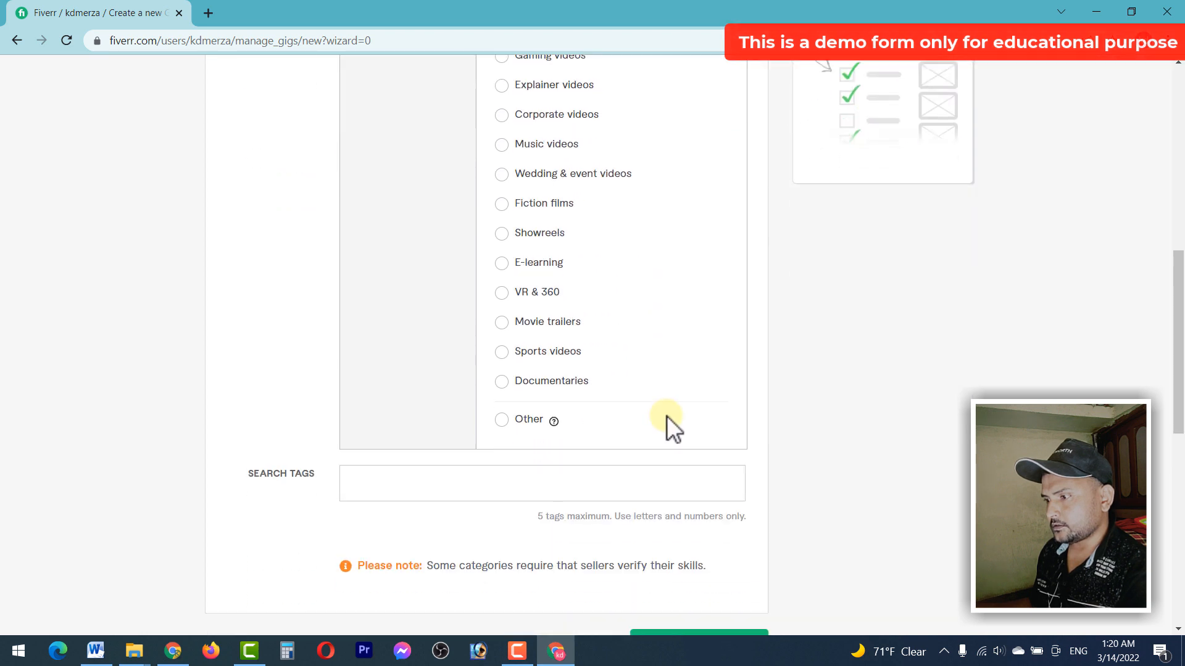
{"action": "left_click", "coordinate": [419, 448]}
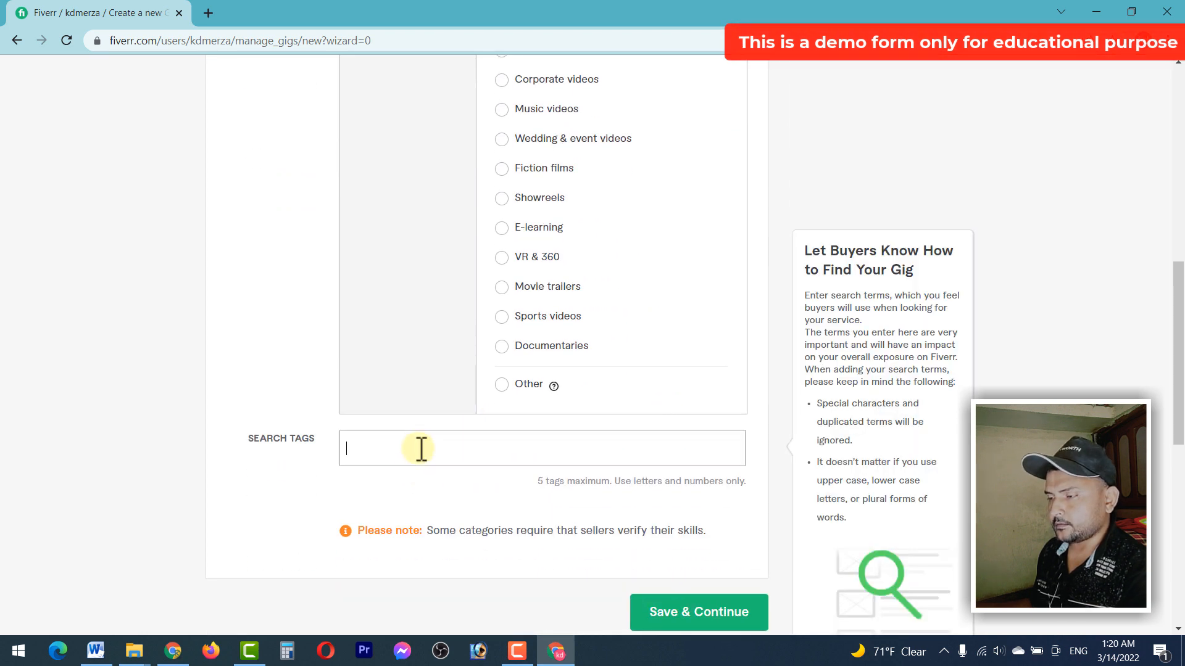
{"action": "type", "text": "video"}
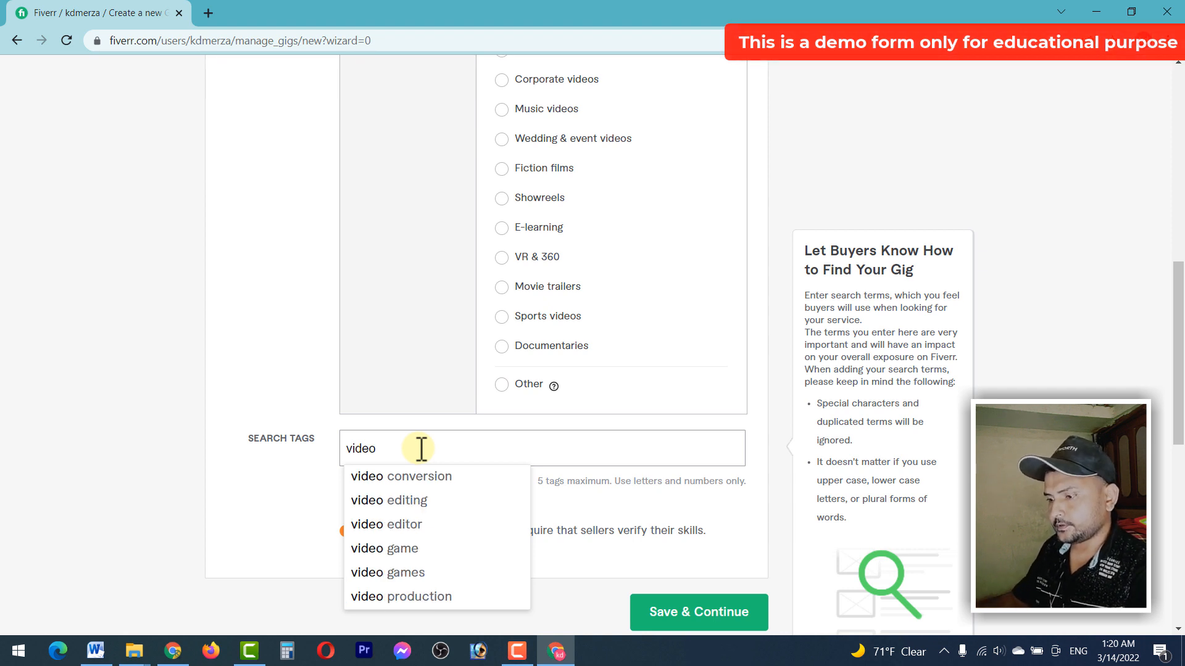
{"action": "type", "text": " ed"}
{"action": "left_click", "coordinate": [384, 476]}
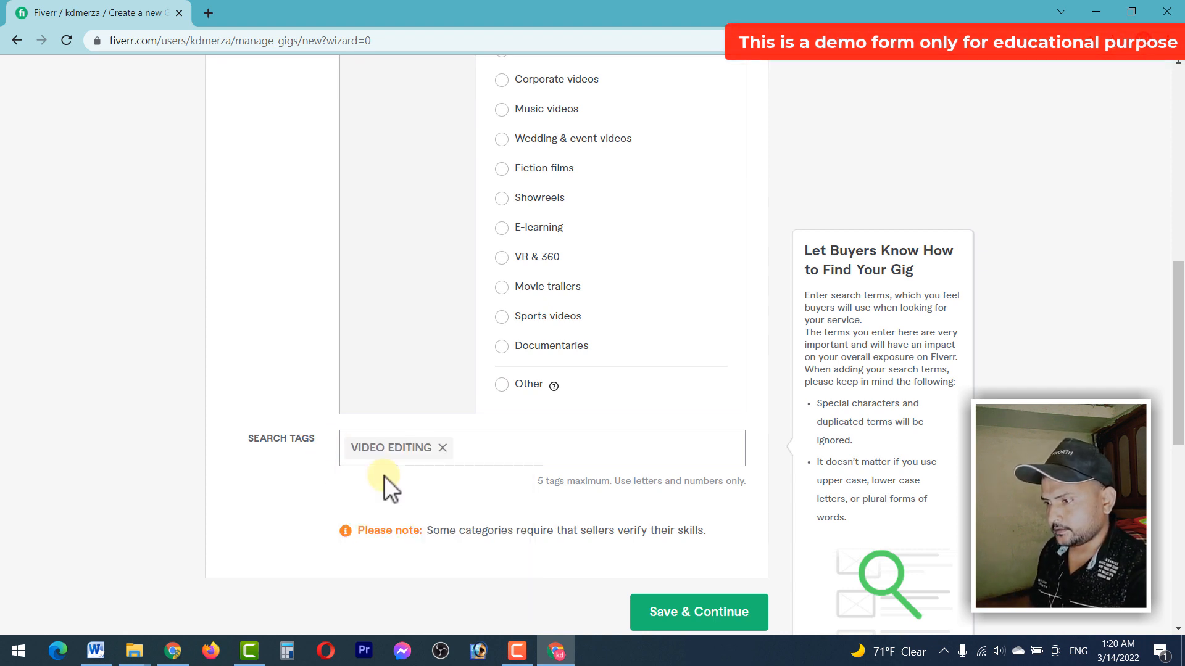
{"action": "type", "text": "th"}
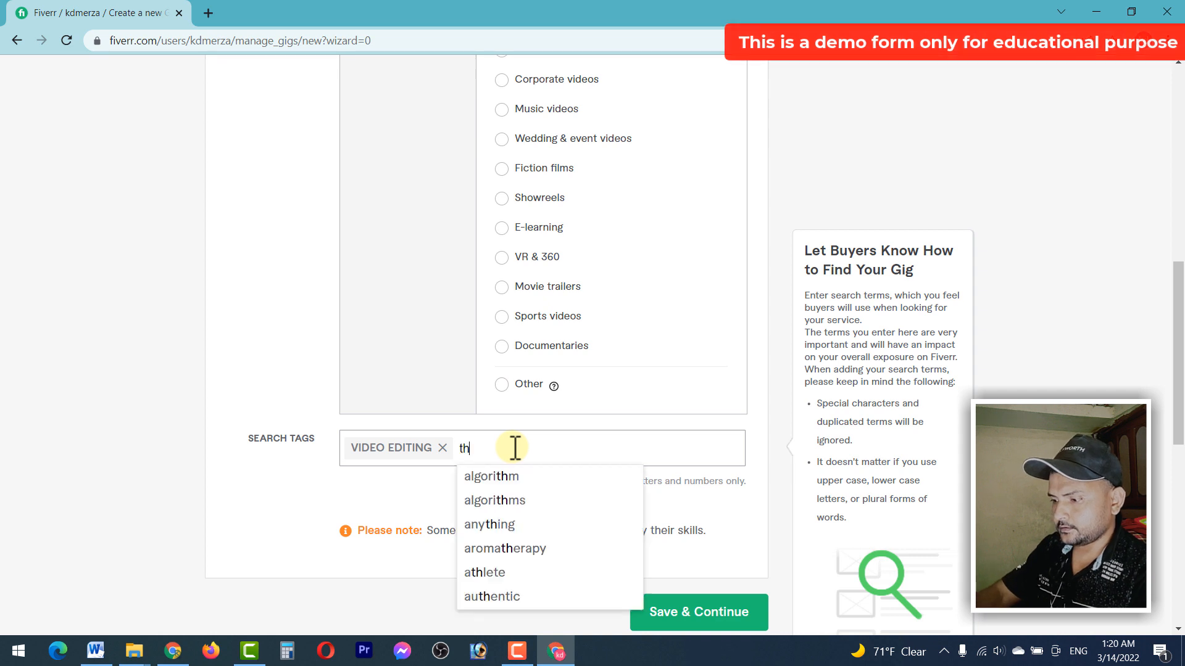
{"action": "type", "text": "umb"}
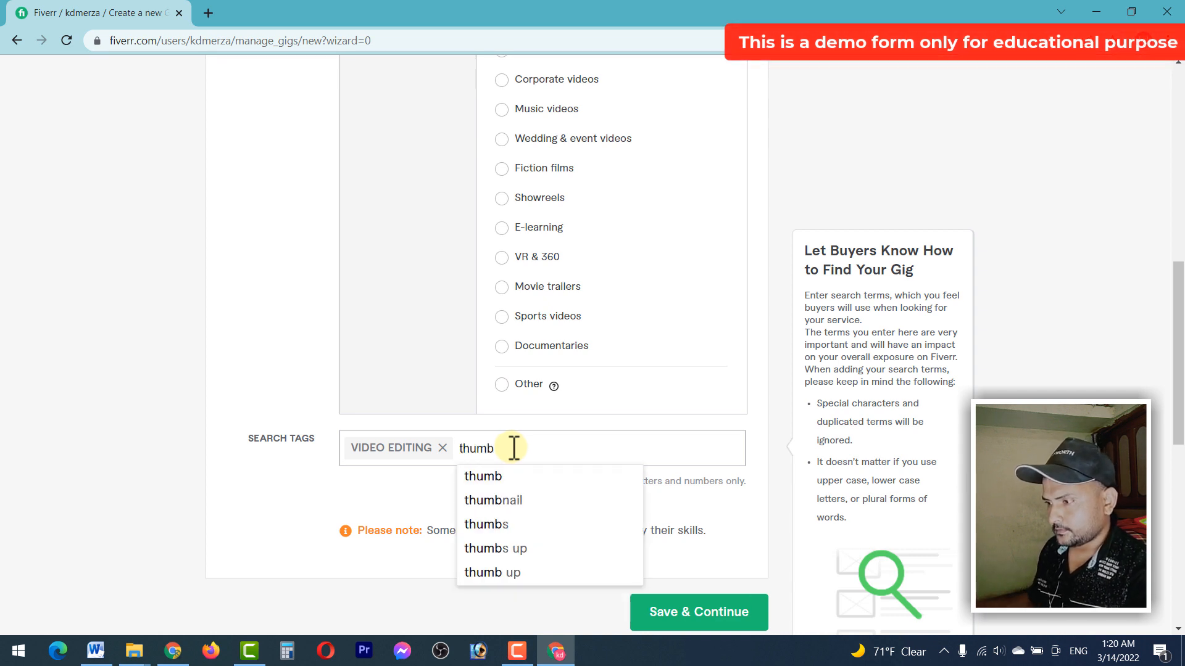
{"action": "left_click", "coordinate": [524, 501]}
{"action": "type", "text": "anim"}
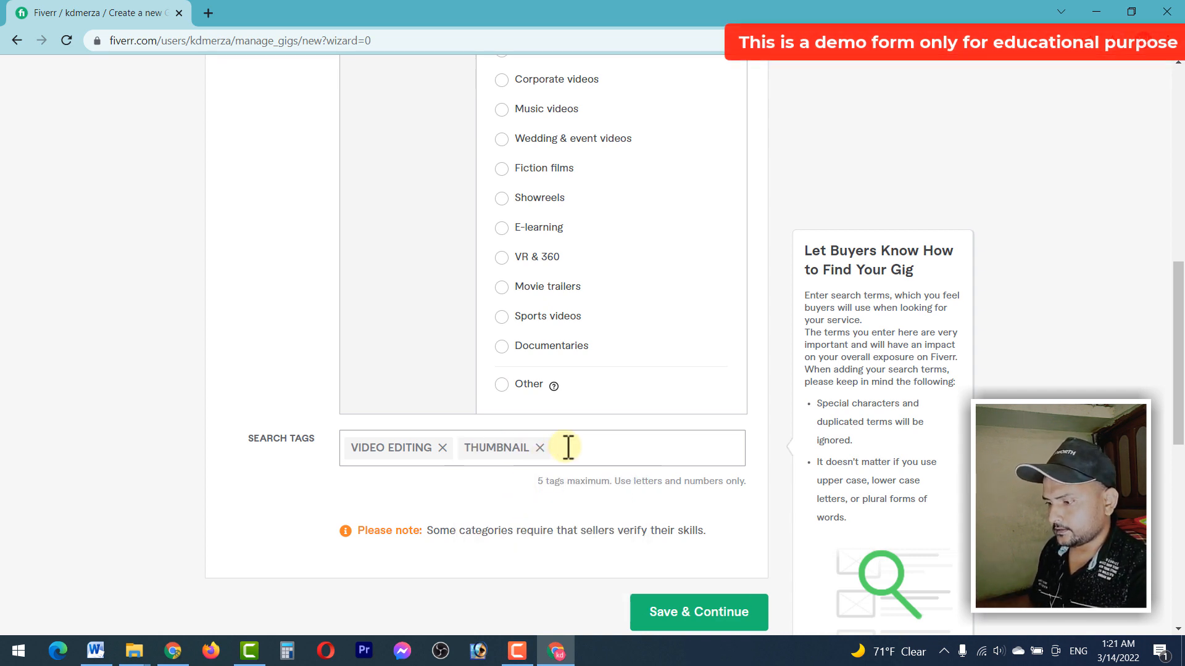
{"action": "left_click", "coordinate": [616, 476]}
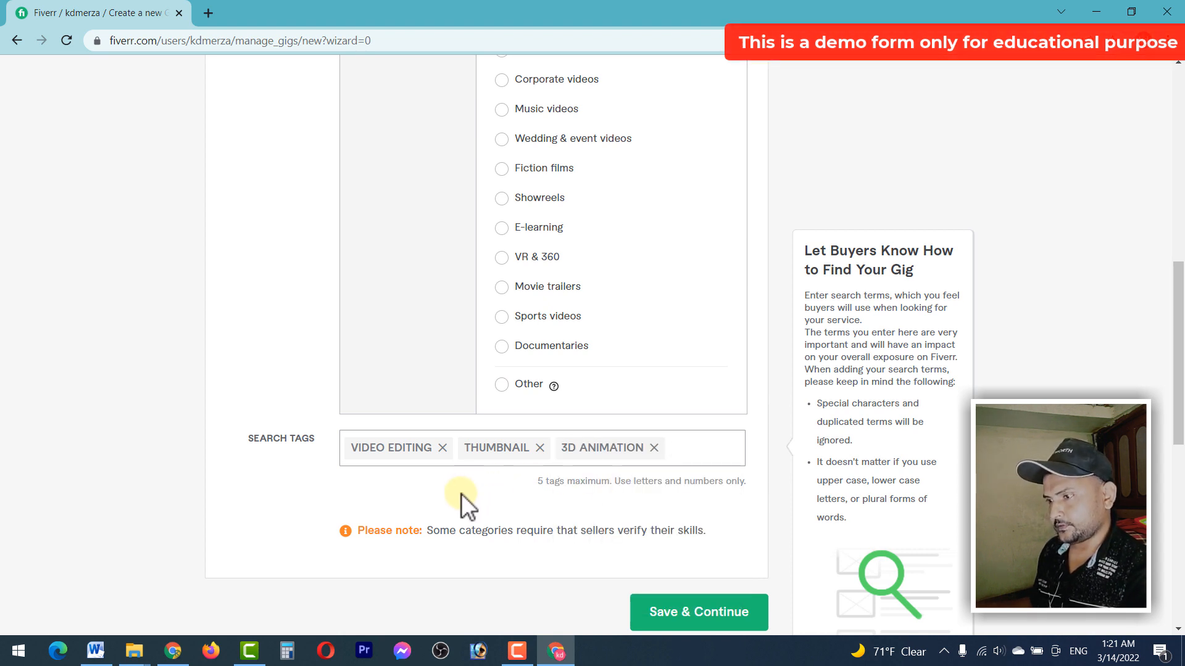
Step: Add the suggested search tags "youtube video" and "youtube channel" to the Gig
{"action": "left_click", "coordinate": [693, 456]}
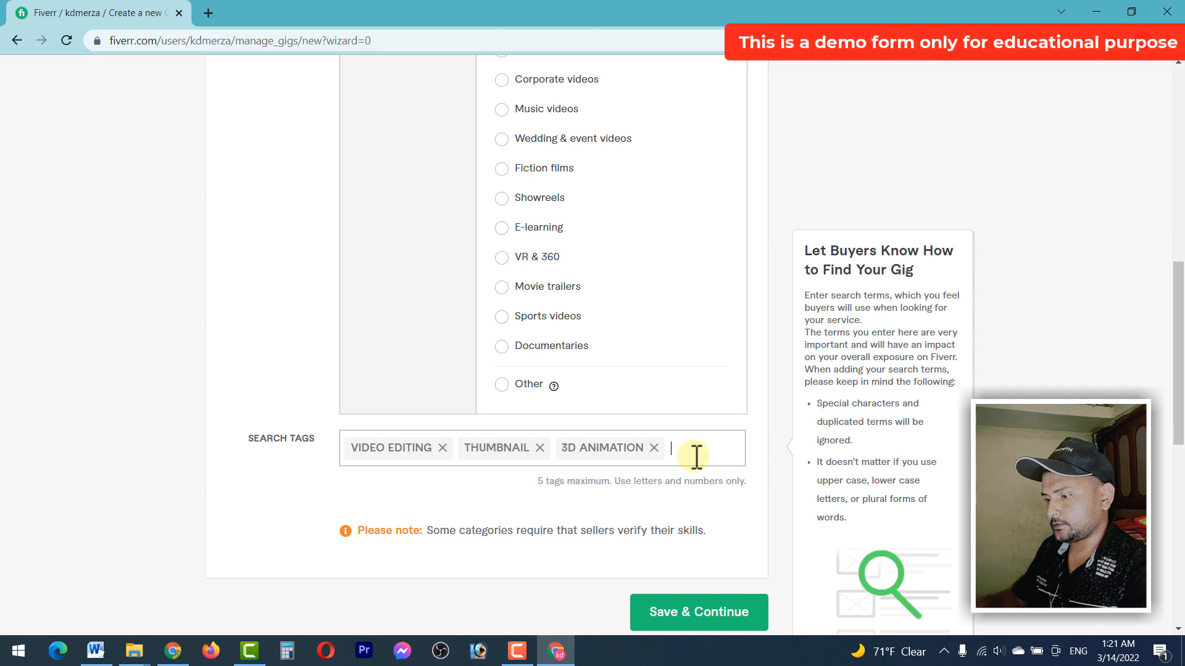
{"action": "type", "text": "you"}
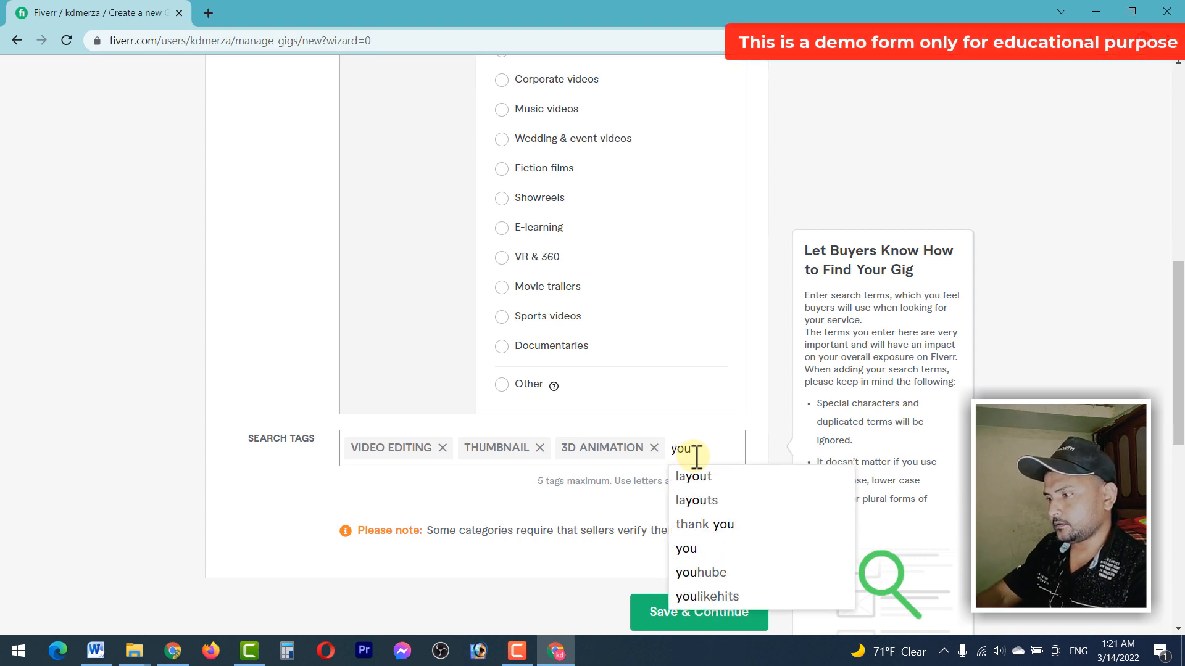
{"action": "type", "text": "tube "}
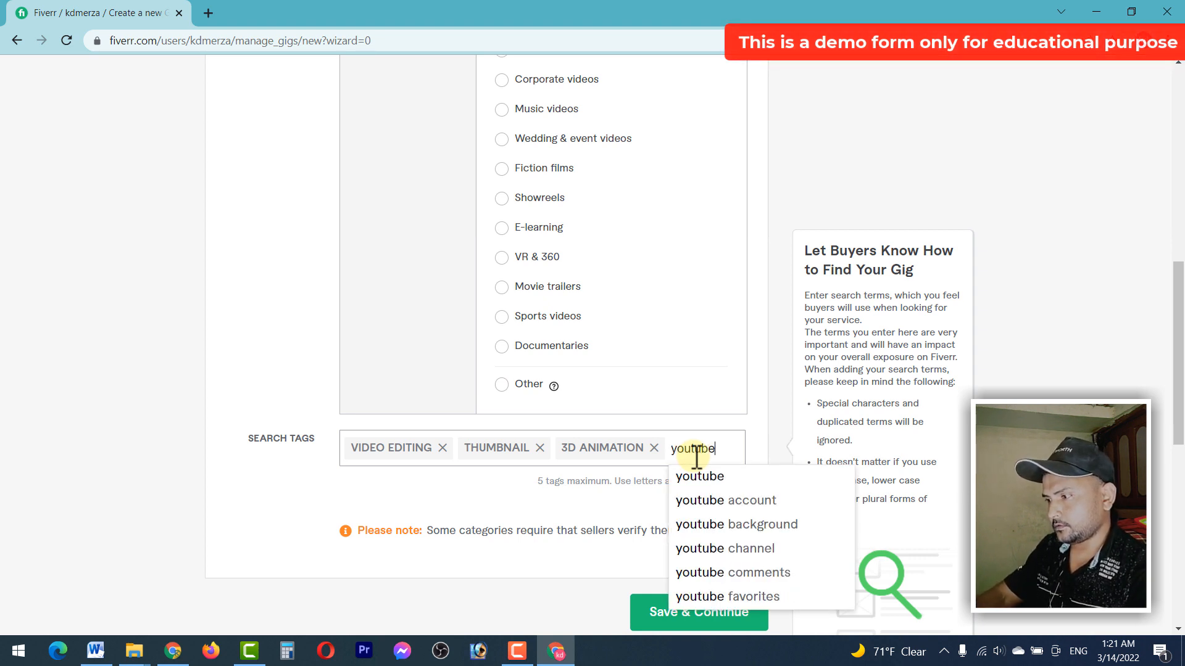
{"action": "type", "text": "video"}
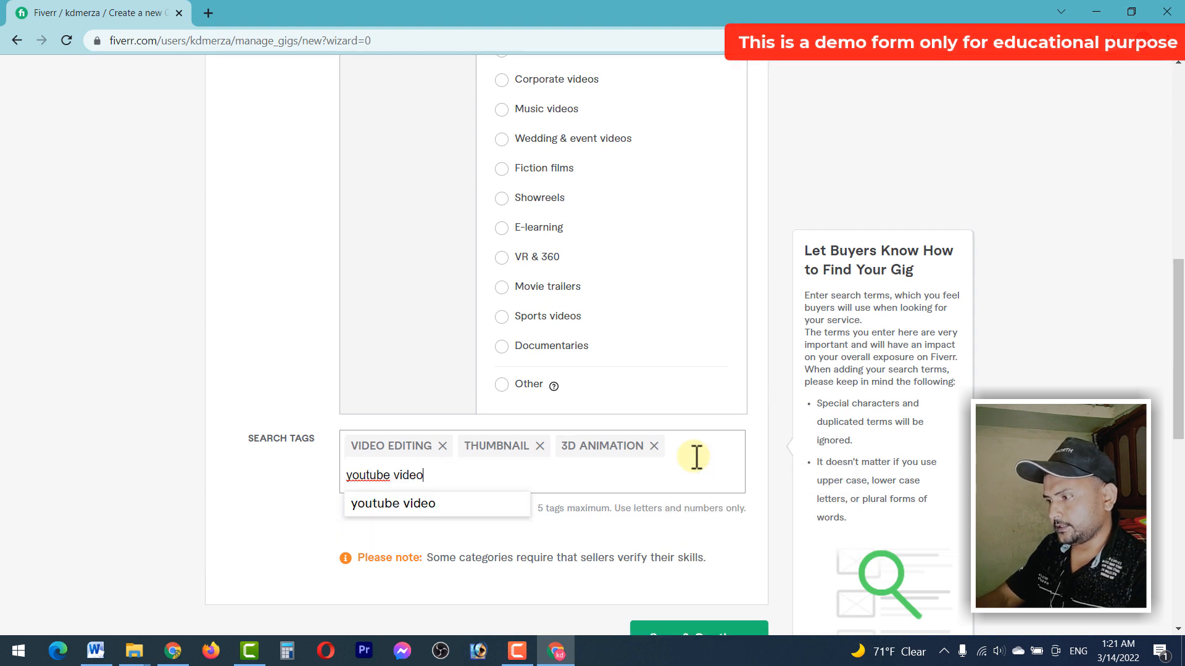
{"action": "left_click", "coordinate": [389, 509]}
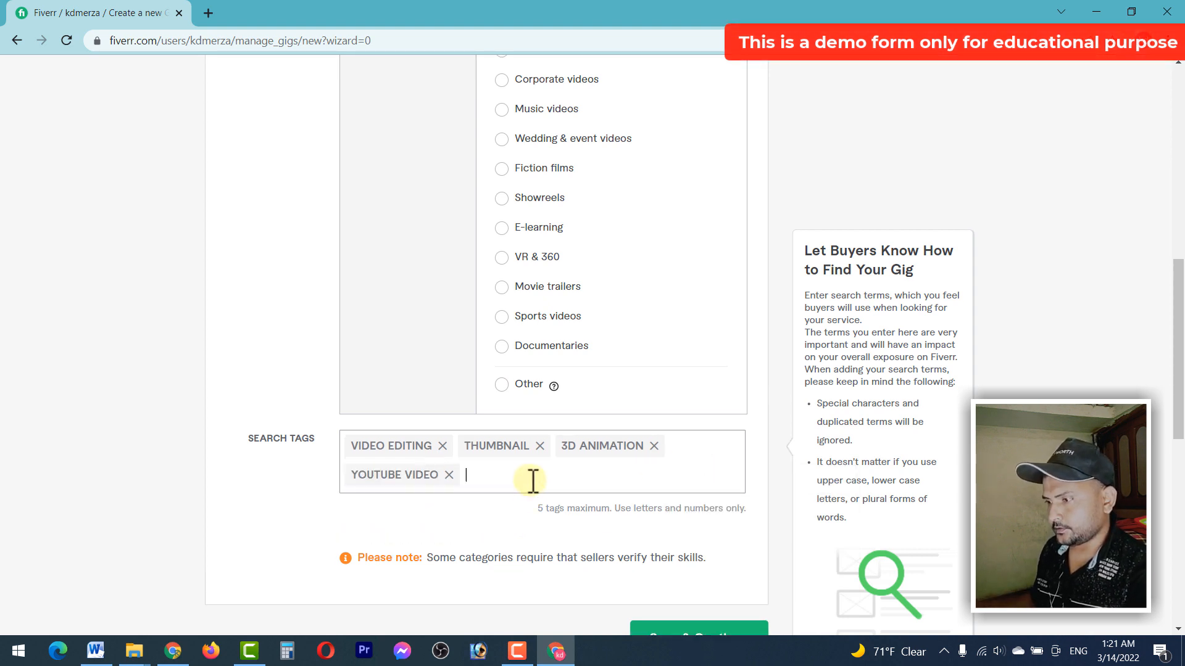
{"action": "type", "text": "youtube"}
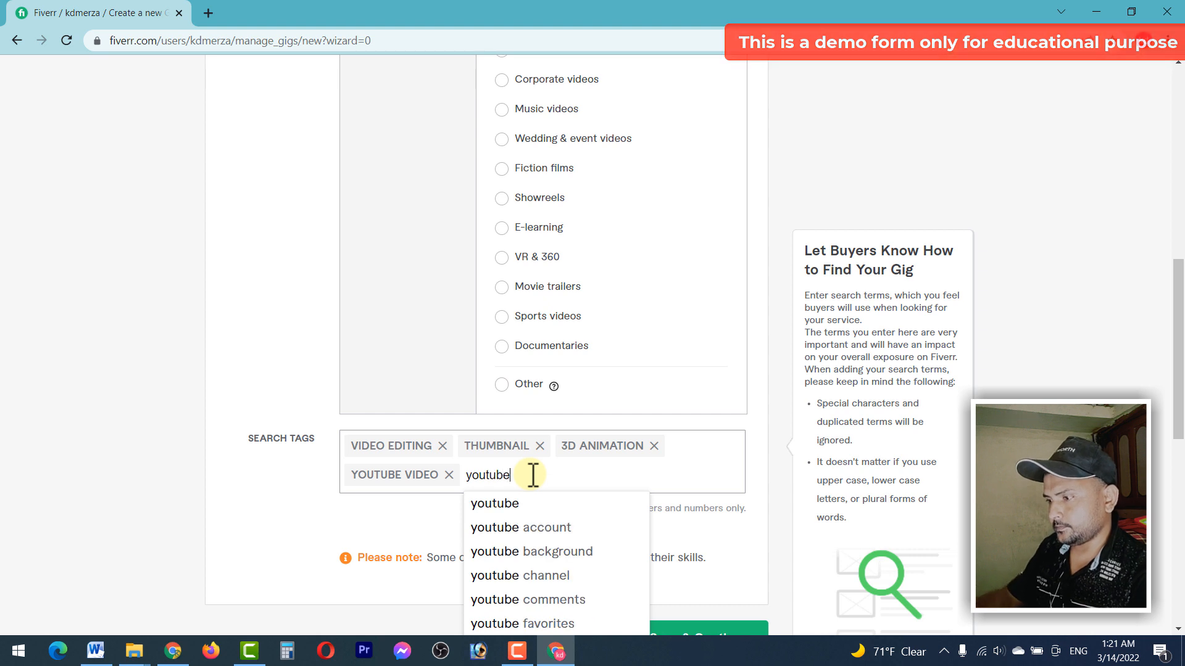
{"action": "left_click", "coordinate": [559, 575]}
Step: Save the Gig overview, continue to the Pricing stage and view the packages table under Scope & Pricing
{"action": "scroll", "coordinate": [861, 497], "scroll_direction": "down", "scroll_amount": 3}
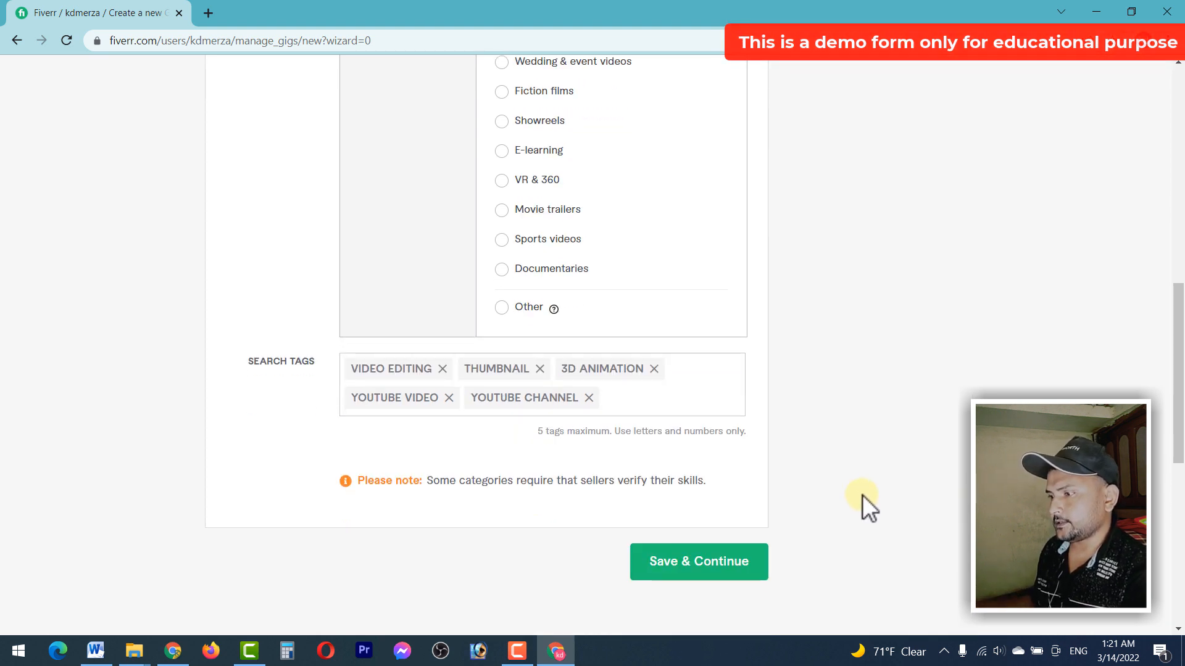
{"action": "left_click", "coordinate": [679, 491]}
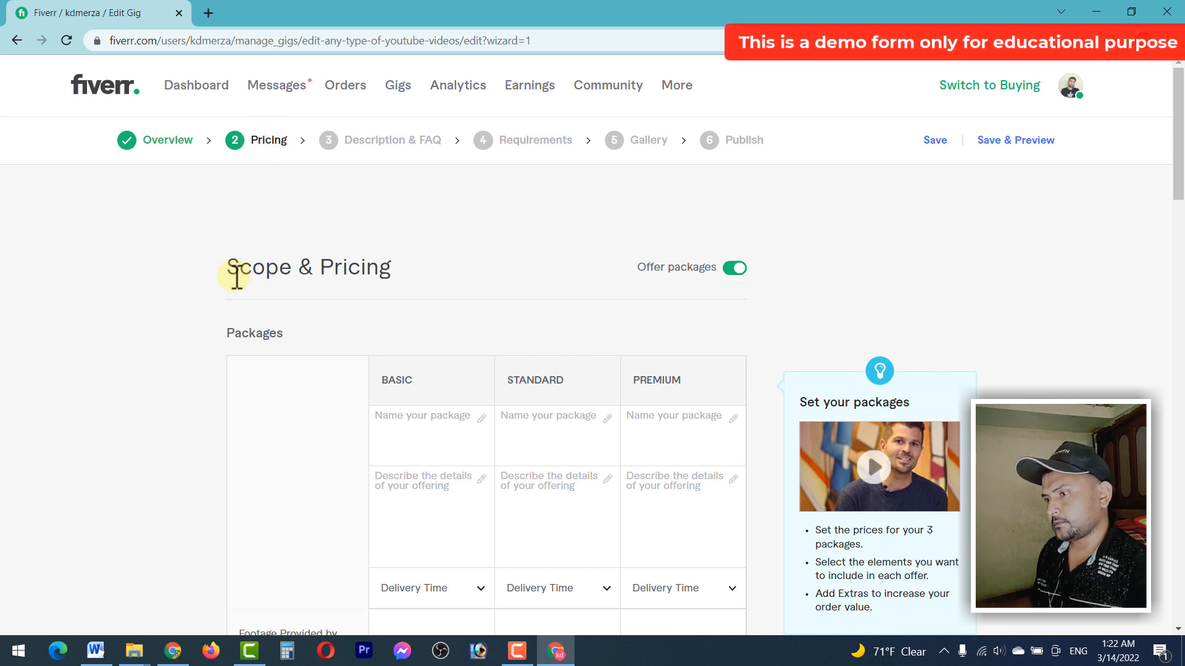
{"action": "left_click_drag", "start_coordinate": [228, 268], "coordinate": [455, 279]}
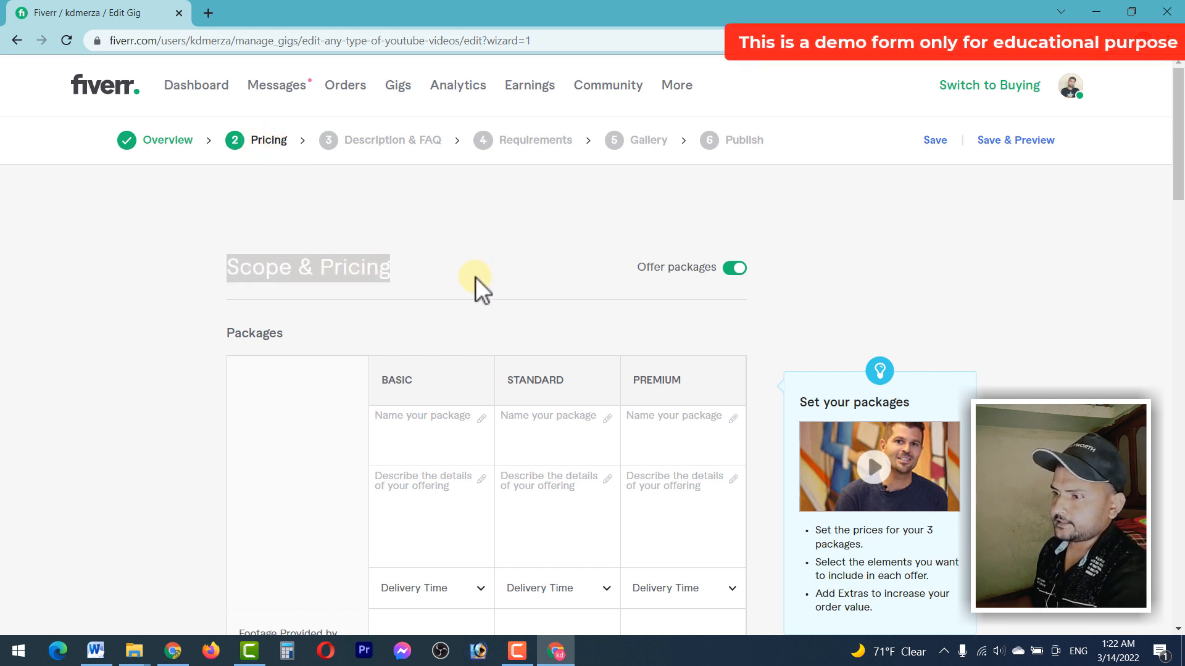
{"action": "scroll", "coordinate": [476, 277], "scroll_direction": "down", "scroll_amount": 1}
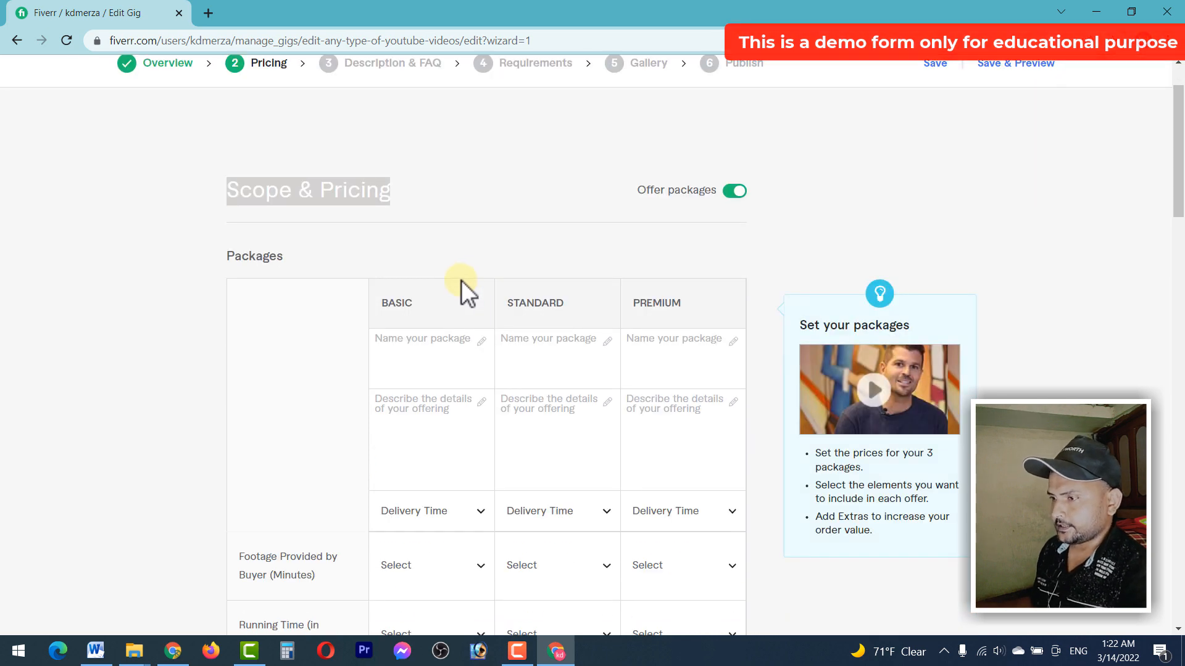
Step: Switch the Offer packages option off and back on for the Gig
{"action": "scroll", "coordinate": [209, 387], "scroll_direction": "down", "scroll_amount": 3}
{"action": "scroll", "coordinate": [210, 388], "scroll_direction": "up", "scroll_amount": 5}
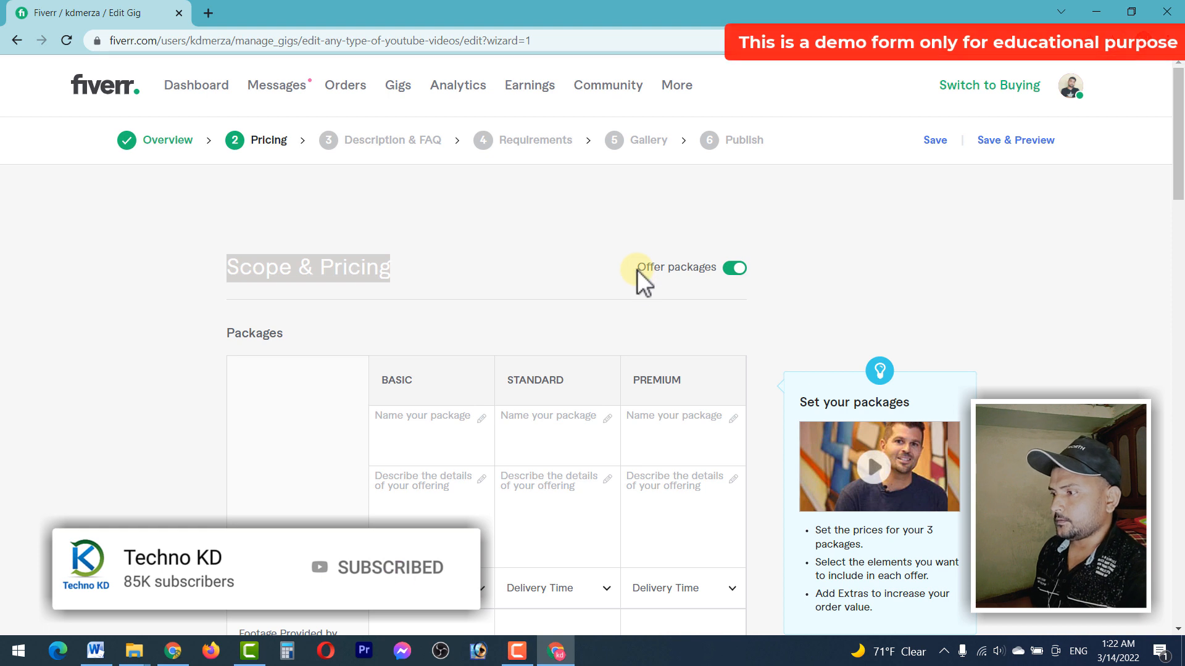
{"action": "left_click", "coordinate": [730, 273]}
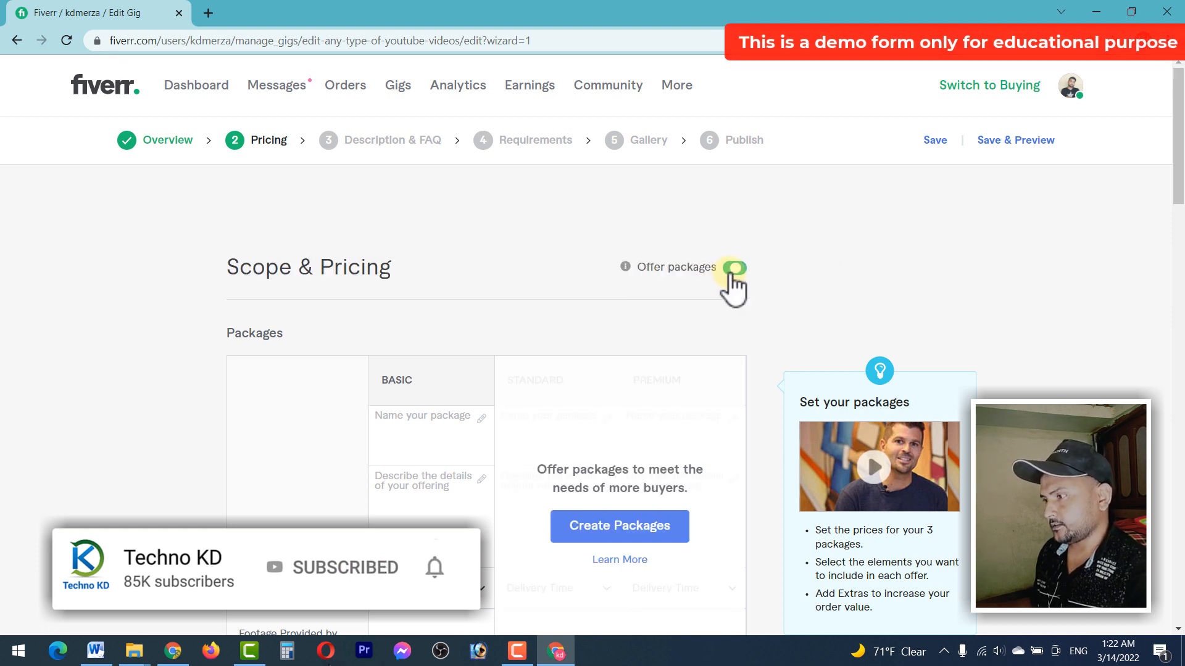
{"action": "left_click", "coordinate": [745, 270]}
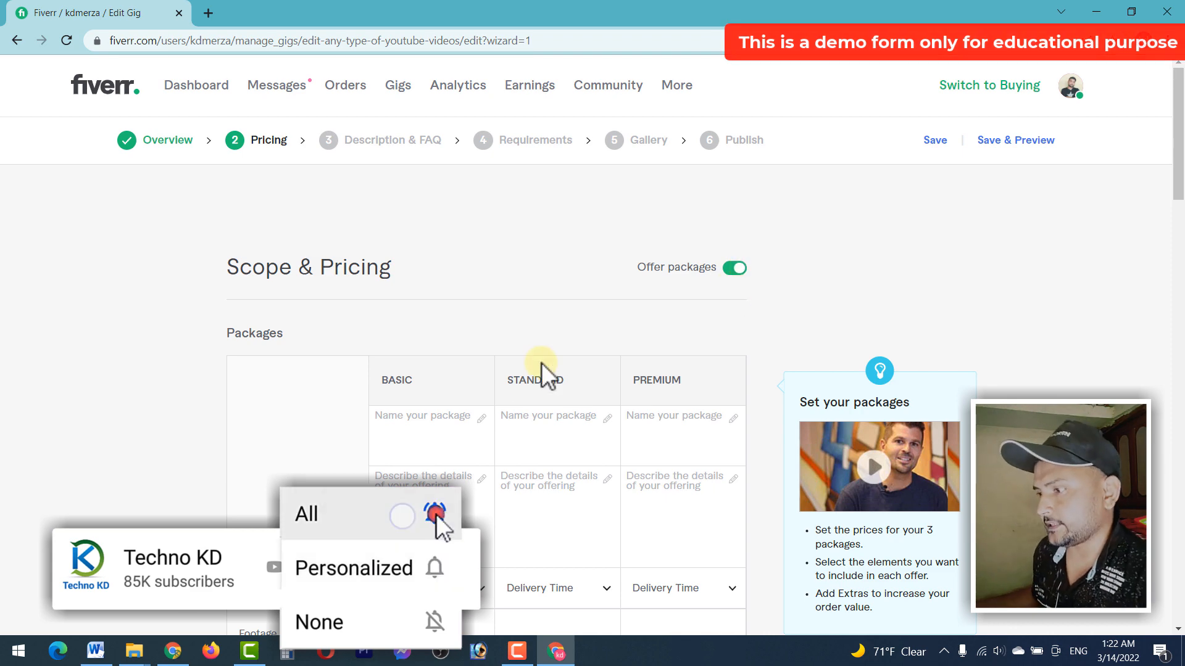
Step: Look through the package table's rows, from package names and delivery time down to revisions and price
{"action": "scroll", "coordinate": [417, 397], "scroll_direction": "down", "scroll_amount": 2}
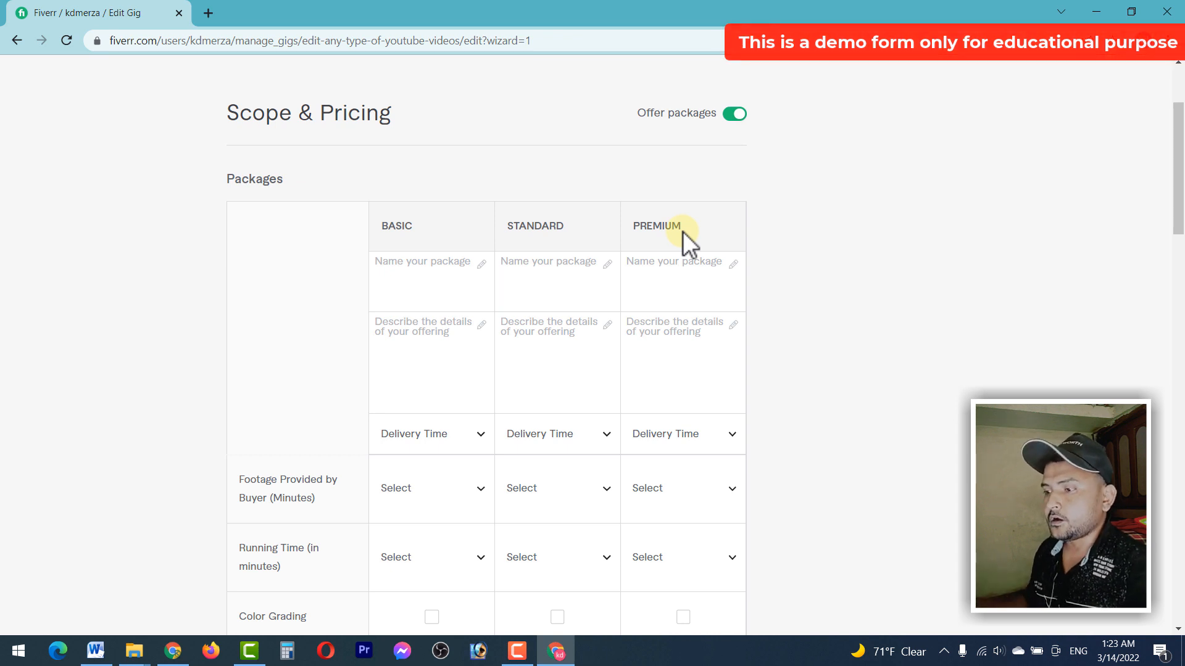
{"action": "scroll", "coordinate": [734, 306], "scroll_direction": "down", "scroll_amount": 3}
{"action": "scroll", "coordinate": [256, 435], "scroll_direction": "down", "scroll_amount": 1}
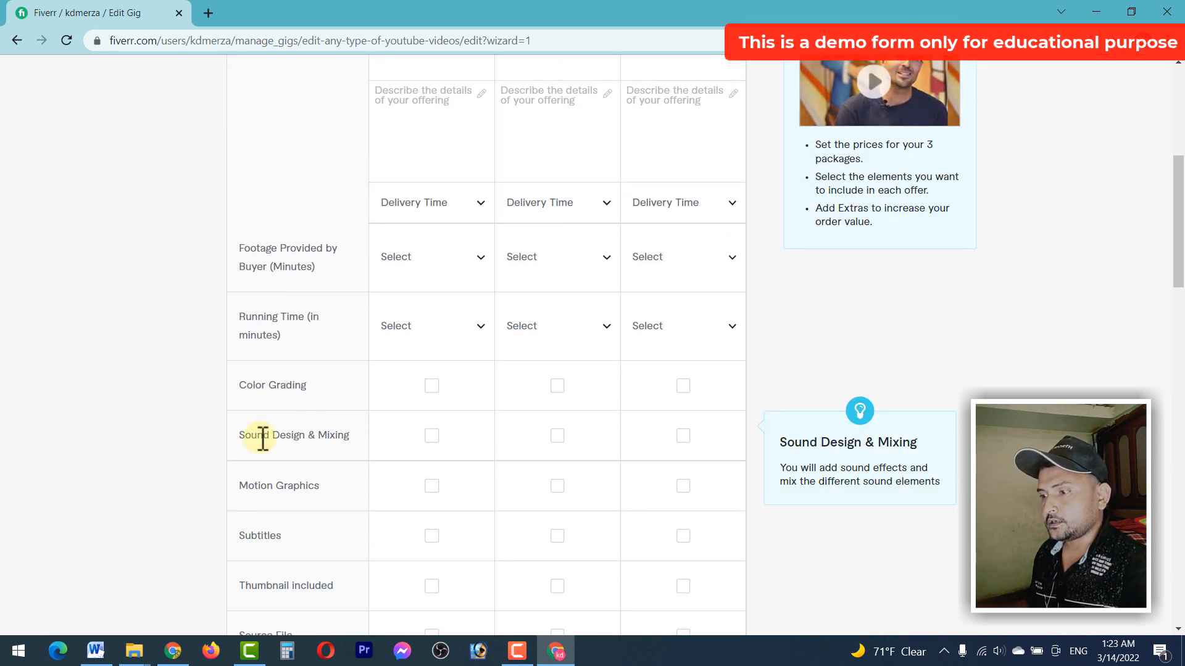
{"action": "scroll", "coordinate": [257, 484], "scroll_direction": "down", "scroll_amount": 3}
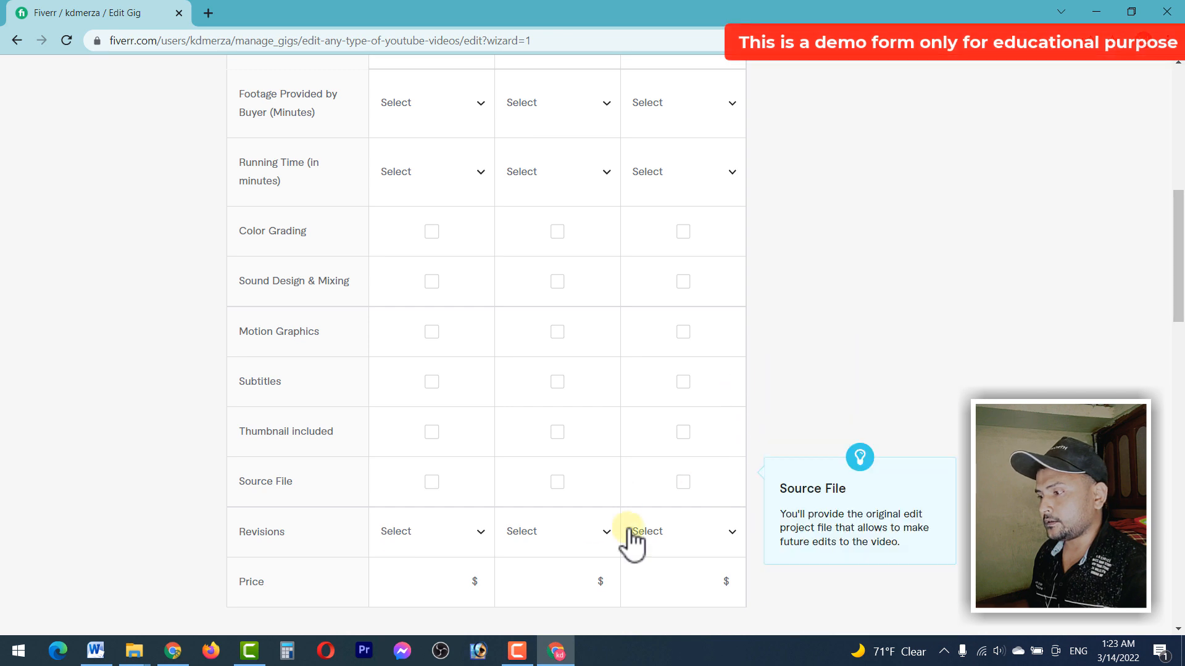
Step: Review the Basic package's description, delivery time, footage length, running time, included features and price
{"action": "scroll", "coordinate": [831, 383], "scroll_direction": "up", "scroll_amount": 5}
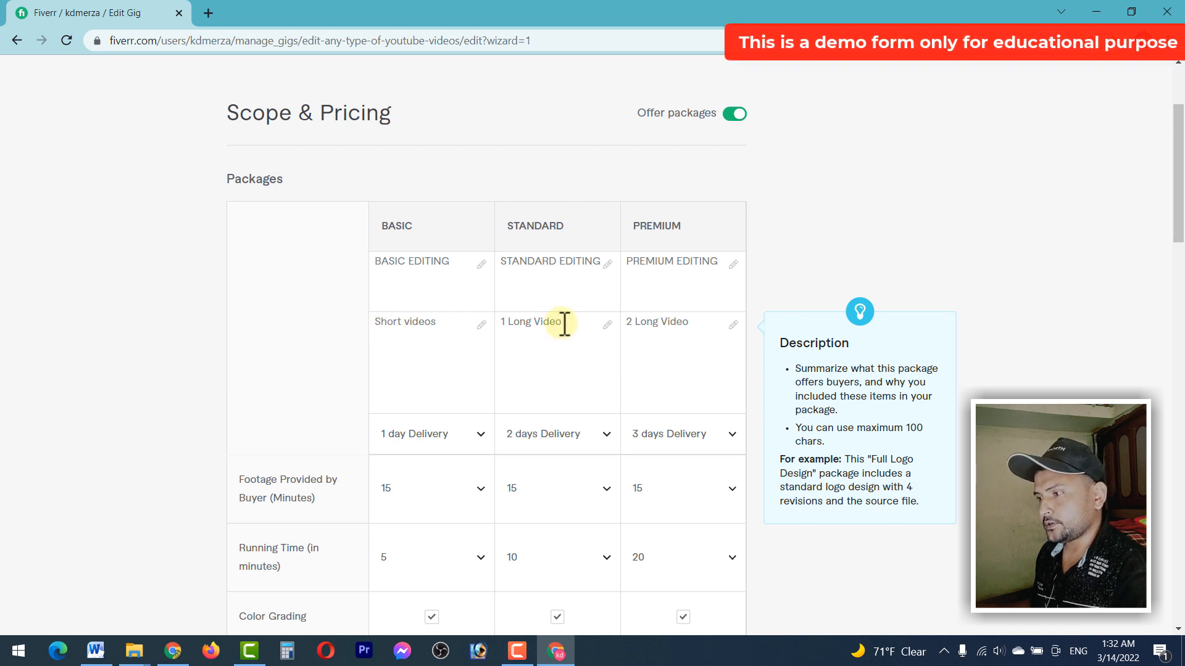
{"action": "scroll", "coordinate": [693, 339], "scroll_direction": "down", "scroll_amount": 3}
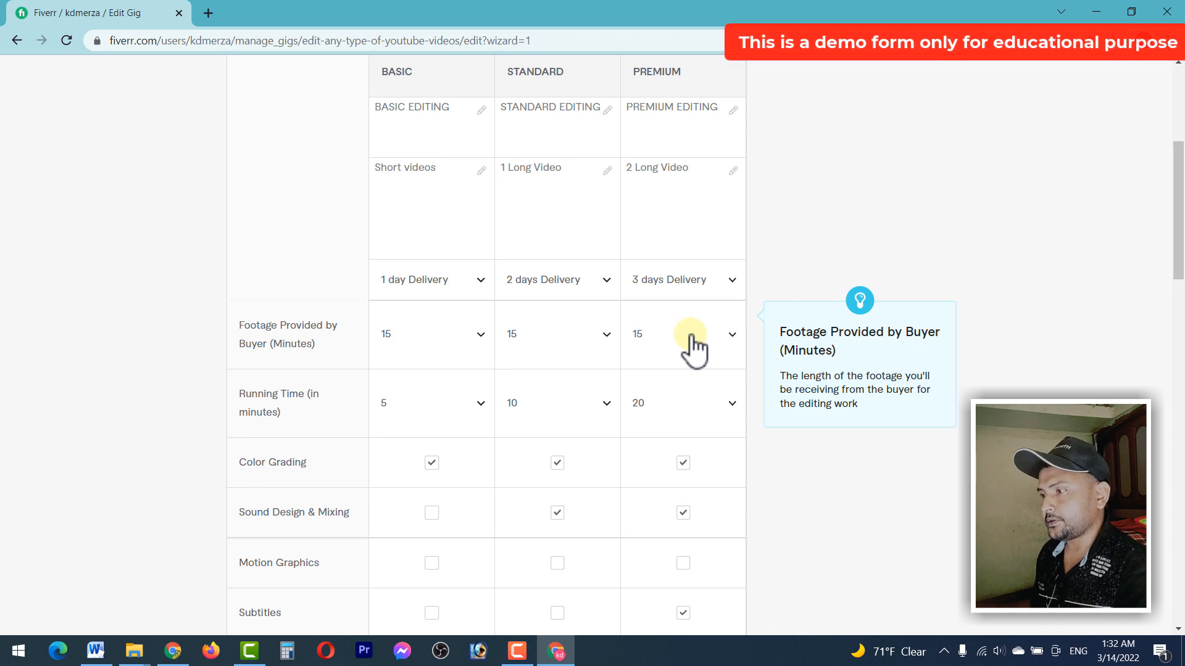
{"action": "scroll", "coordinate": [693, 338], "scroll_direction": "up", "scroll_amount": 1}
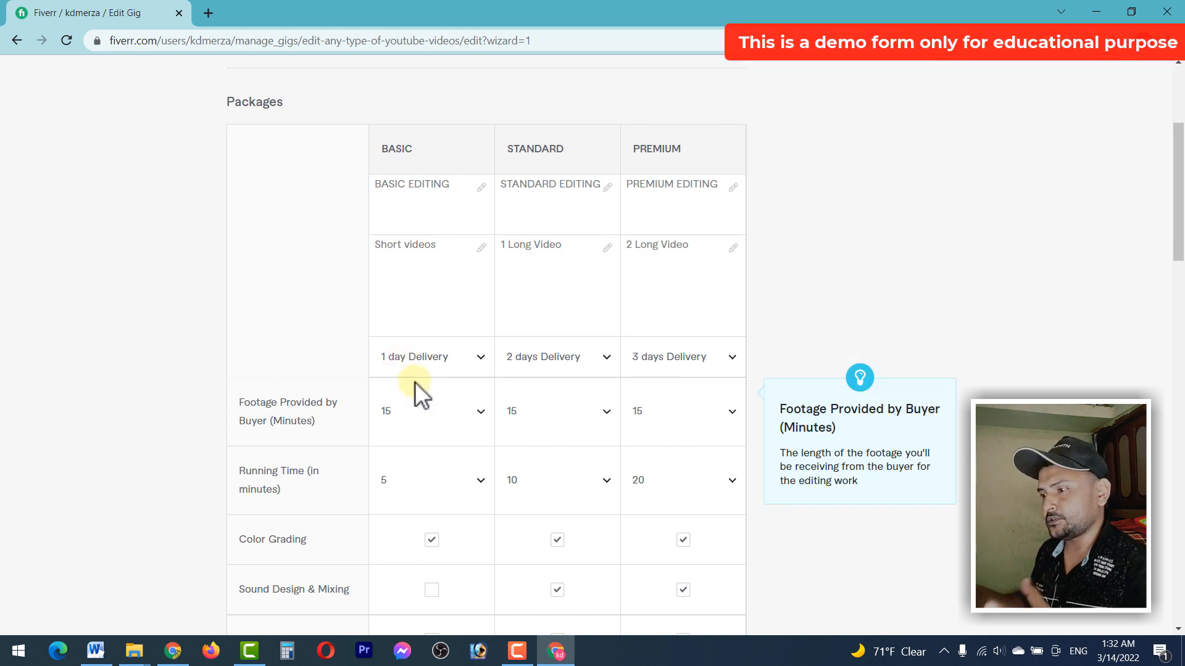
{"action": "scroll", "coordinate": [415, 383], "scroll_direction": "down", "scroll_amount": 1}
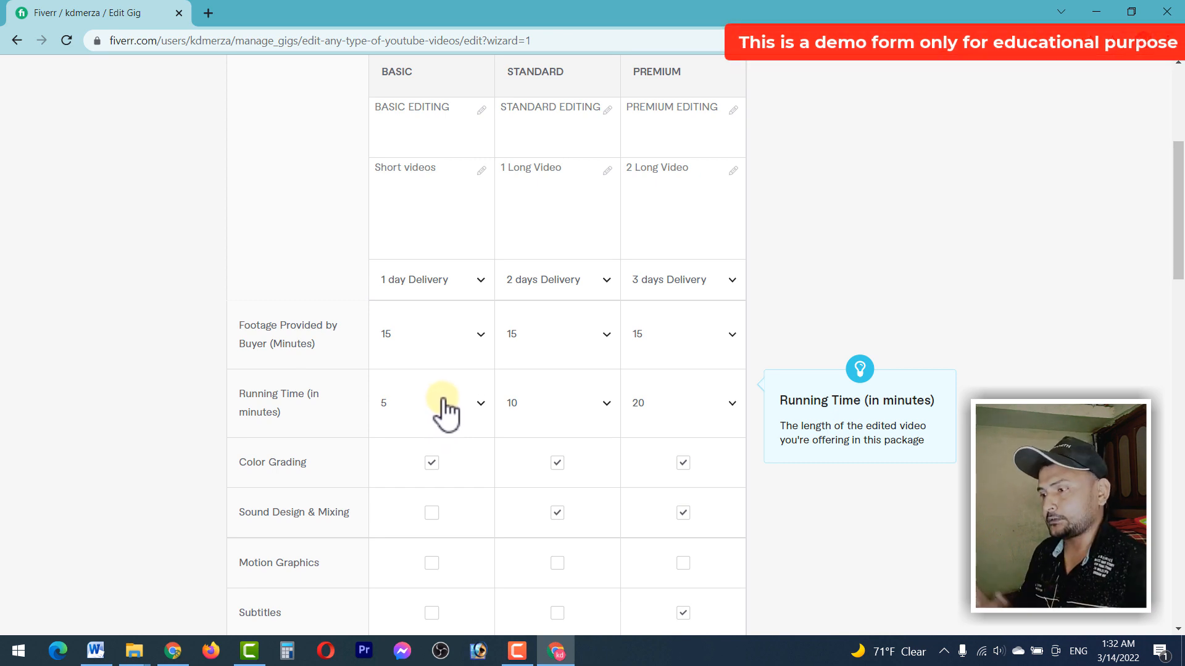
{"action": "scroll", "coordinate": [456, 248], "scroll_direction": "up", "scroll_amount": 2}
{"action": "scroll", "coordinate": [423, 336], "scroll_direction": "up", "scroll_amount": 2}
{"action": "scroll", "coordinate": [423, 326], "scroll_direction": "down", "scroll_amount": 5}
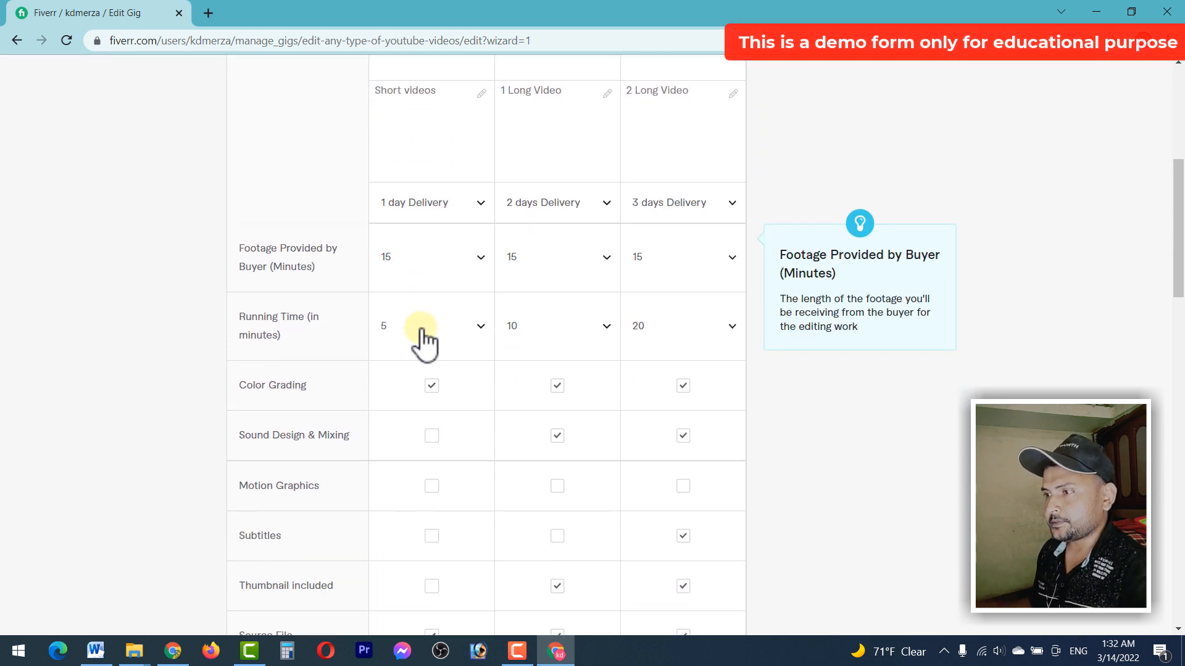
{"action": "scroll", "coordinate": [472, 386], "scroll_direction": "down", "scroll_amount": 2}
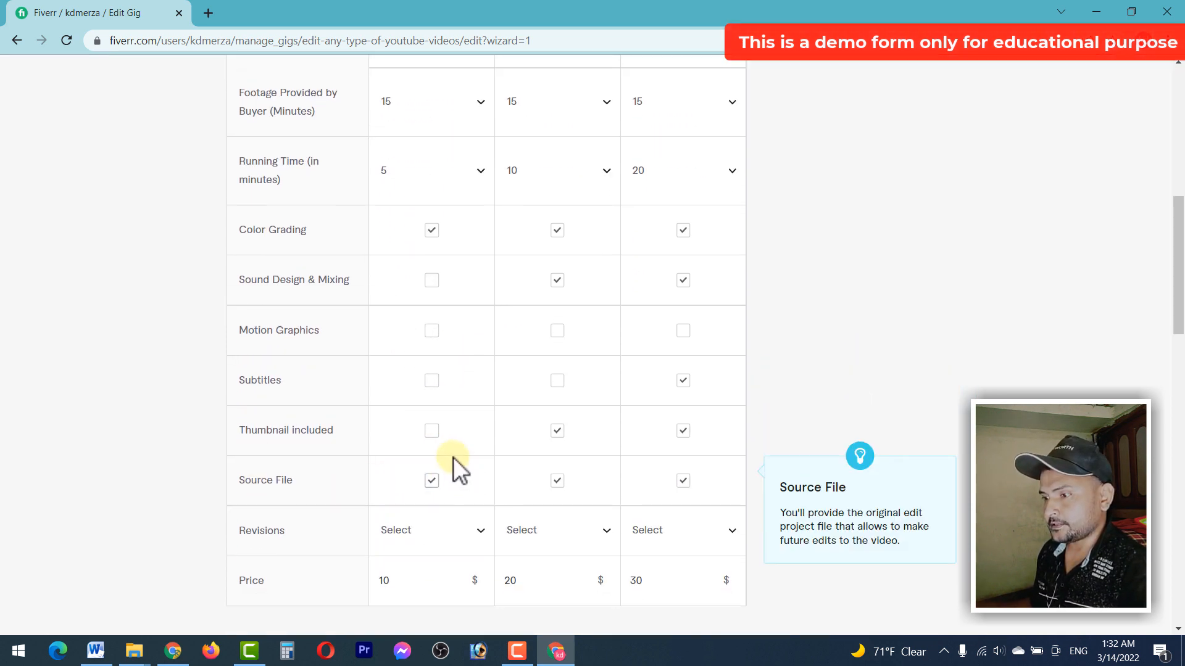
{"action": "scroll", "coordinate": [453, 463], "scroll_direction": "down", "scroll_amount": 1}
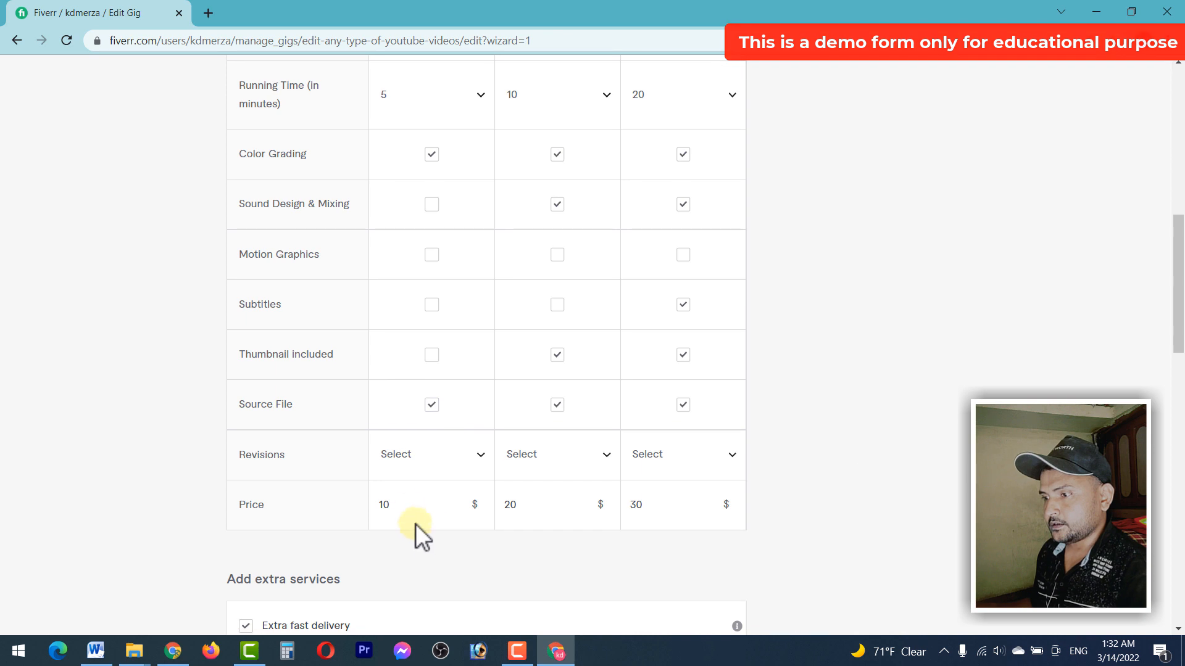
{"action": "double_click", "coordinate": [381, 504]}
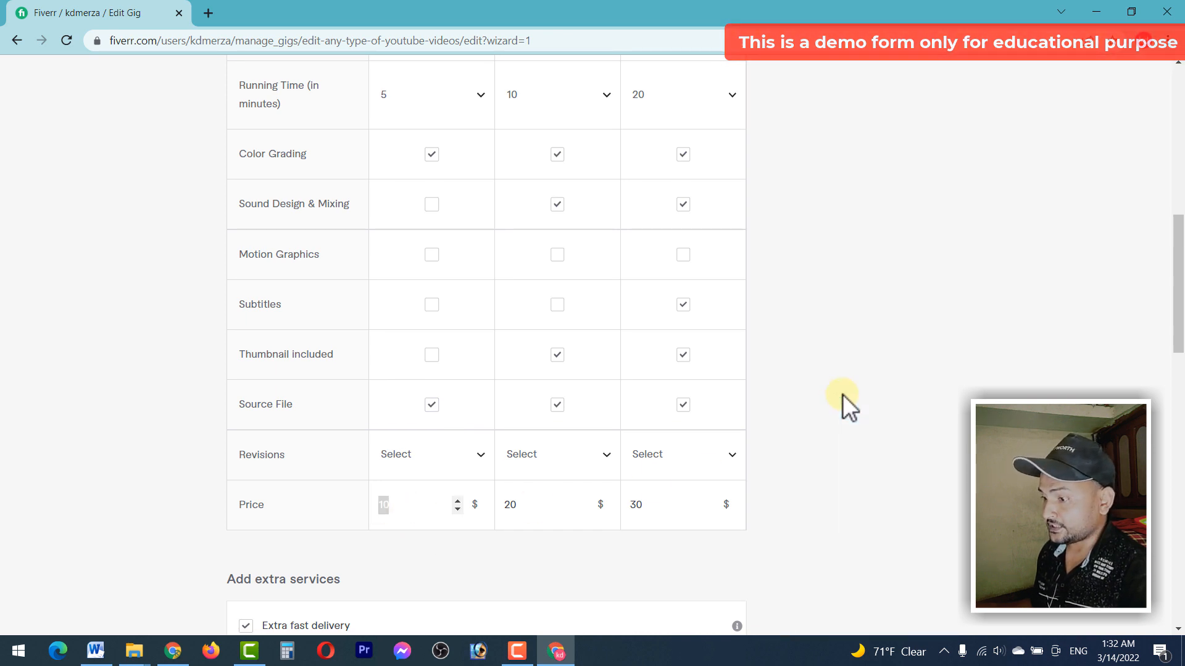
{"action": "left_click", "coordinate": [884, 355]}
Step: Review the Standard package's description, delivery time, footage length, running time and included features
{"action": "scroll", "coordinate": [931, 408], "scroll_direction": "up", "scroll_amount": 6}
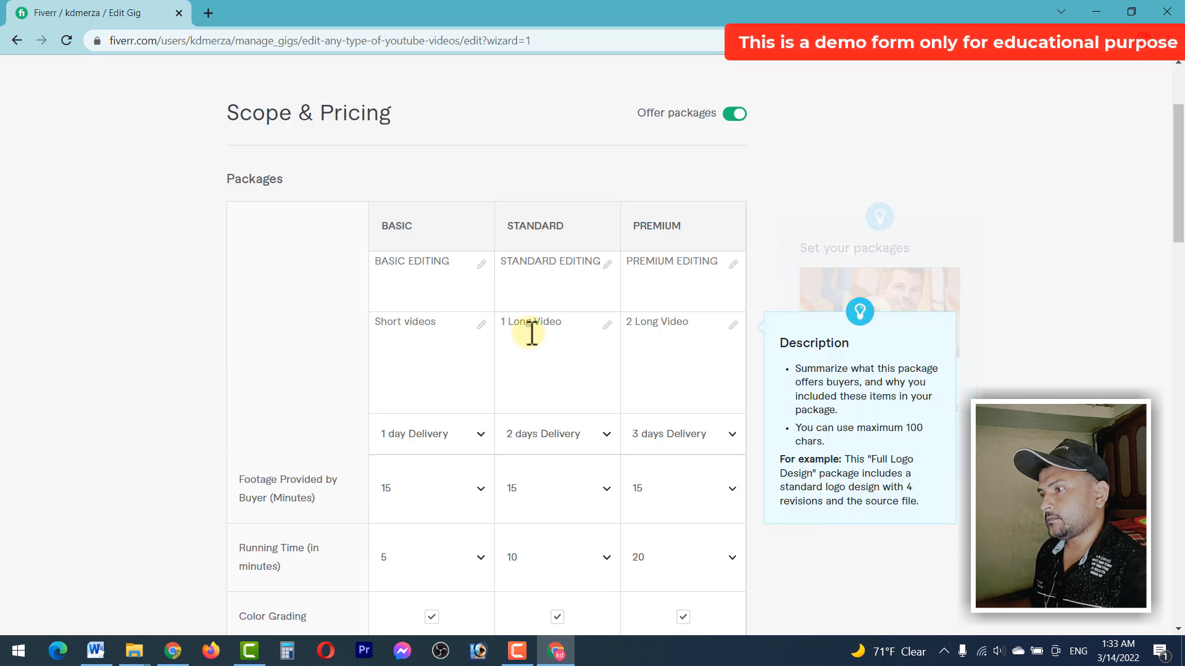
{"action": "scroll", "coordinate": [542, 336], "scroll_direction": "down", "scroll_amount": 1}
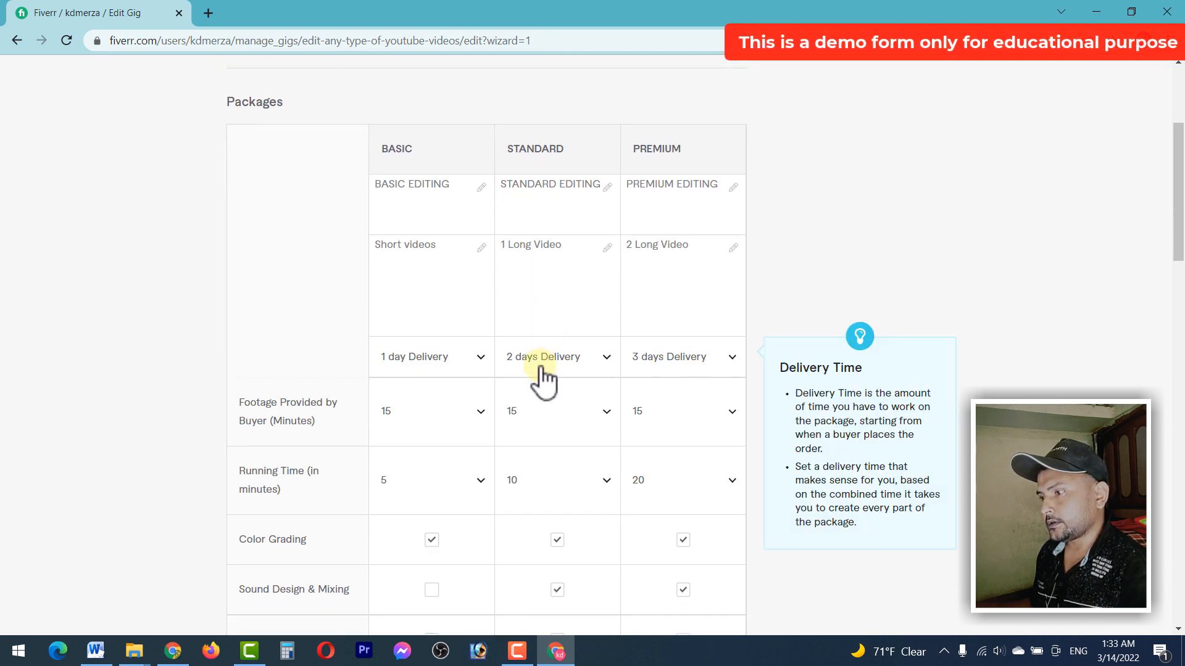
{"action": "scroll", "coordinate": [541, 380], "scroll_direction": "down", "scroll_amount": 1}
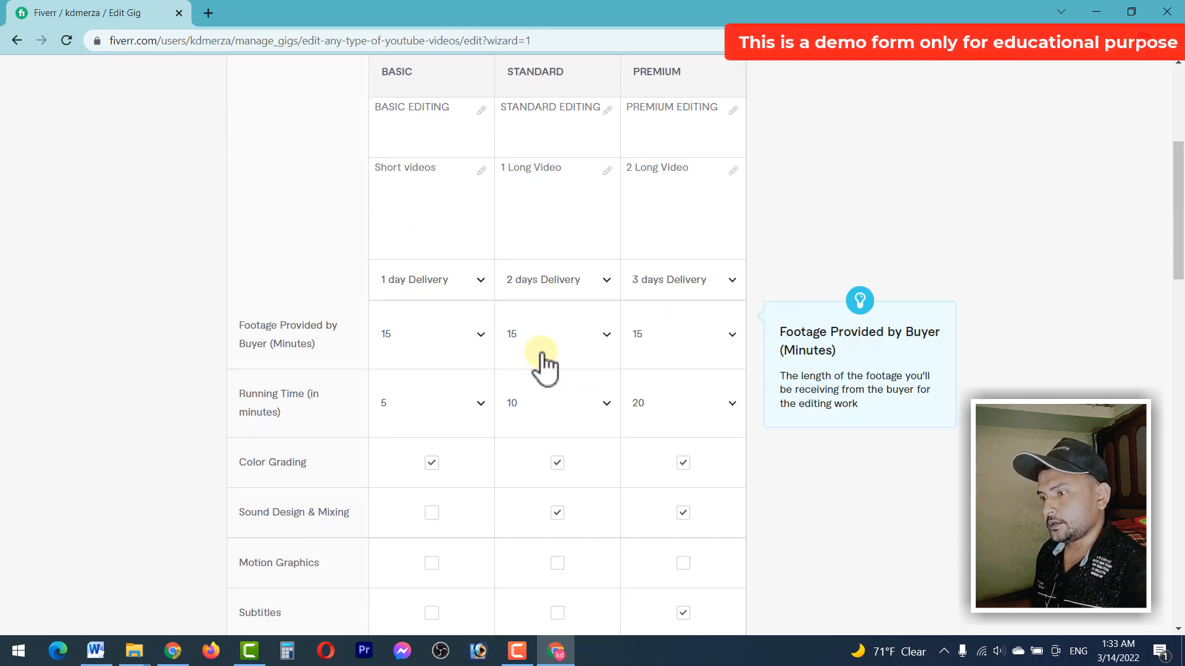
{"action": "scroll", "coordinate": [543, 413], "scroll_direction": "down", "scroll_amount": 1}
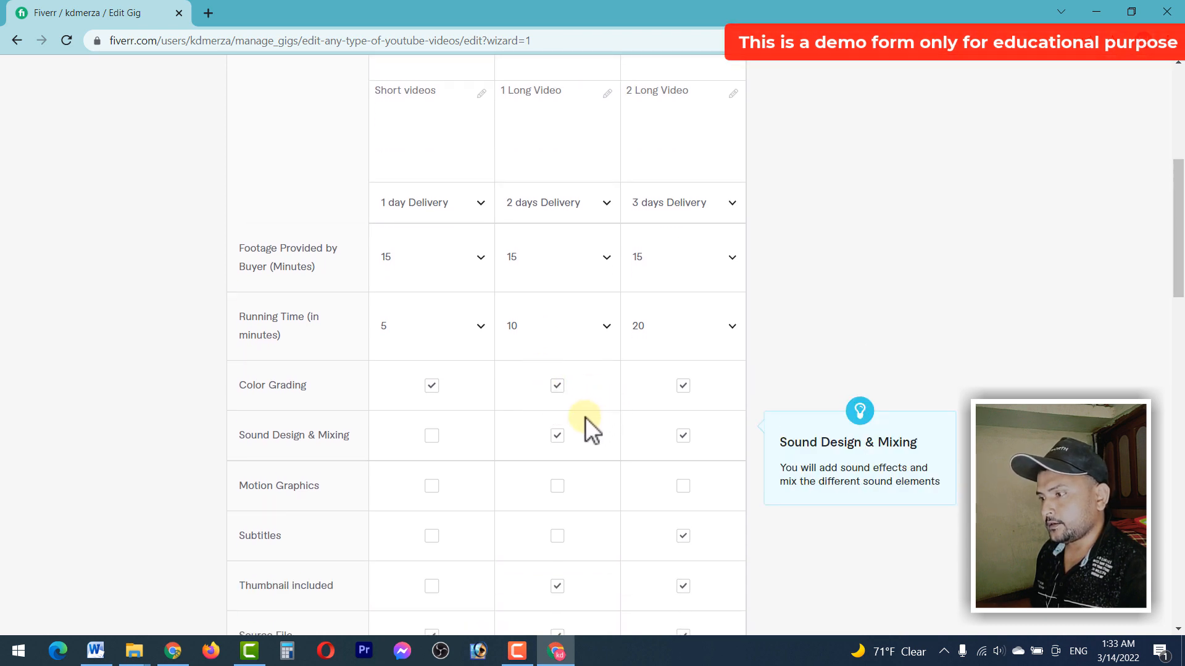
{"action": "scroll", "coordinate": [585, 418], "scroll_direction": "down", "scroll_amount": 1}
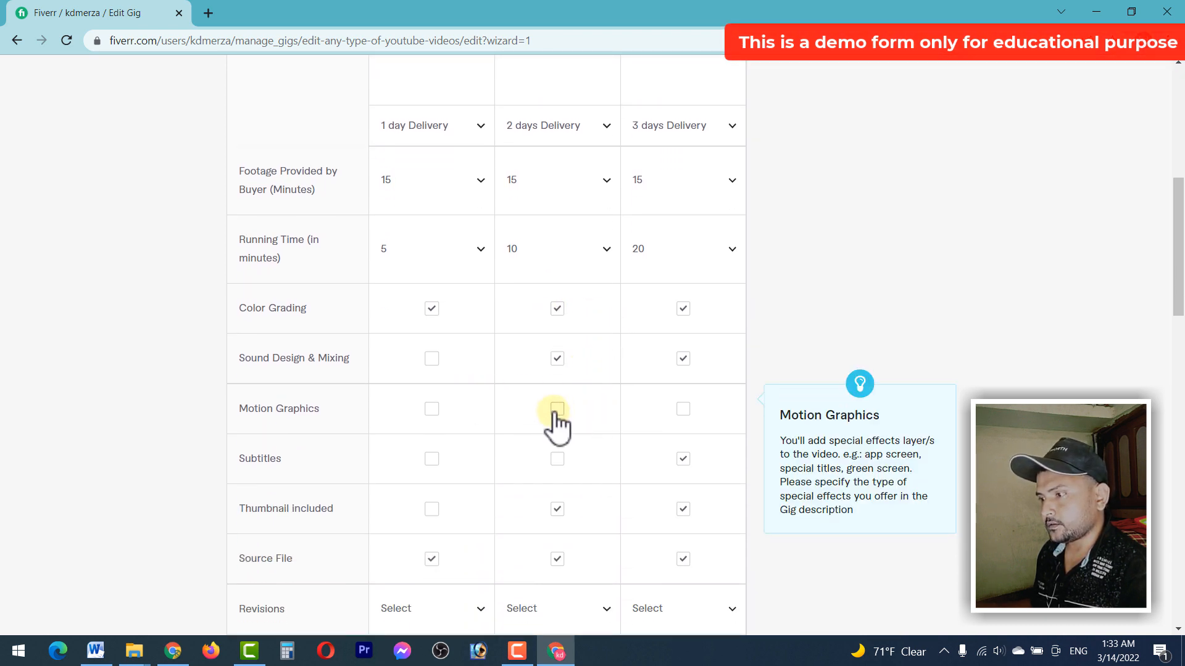
{"action": "scroll", "coordinate": [586, 408], "scroll_direction": "down", "scroll_amount": 1}
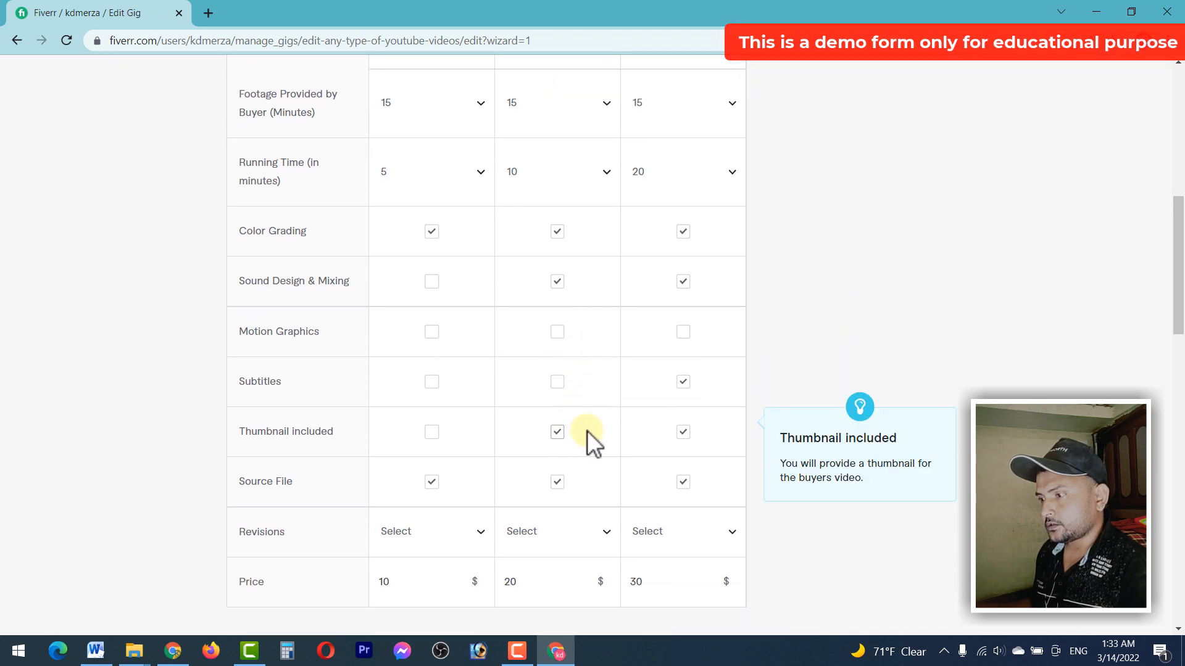
Step: Include Motion Graphics in the Premium package
{"action": "scroll", "coordinate": [764, 414], "scroll_direction": "up", "scroll_amount": 2}
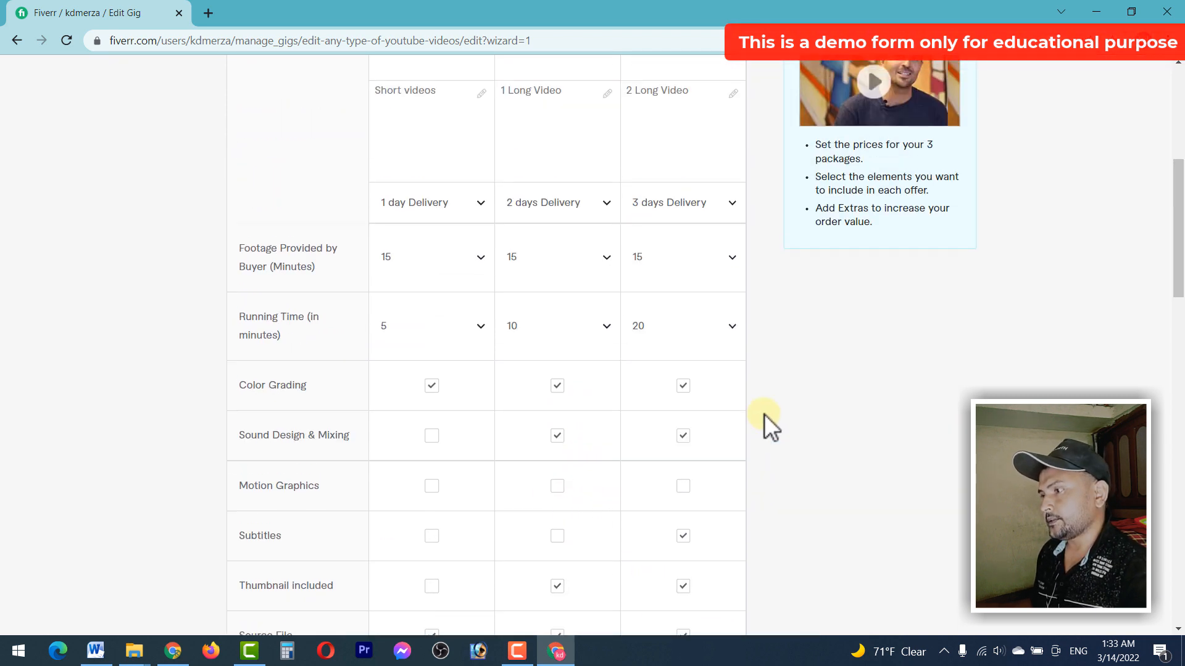
{"action": "scroll", "coordinate": [764, 414], "scroll_direction": "up", "scroll_amount": 2}
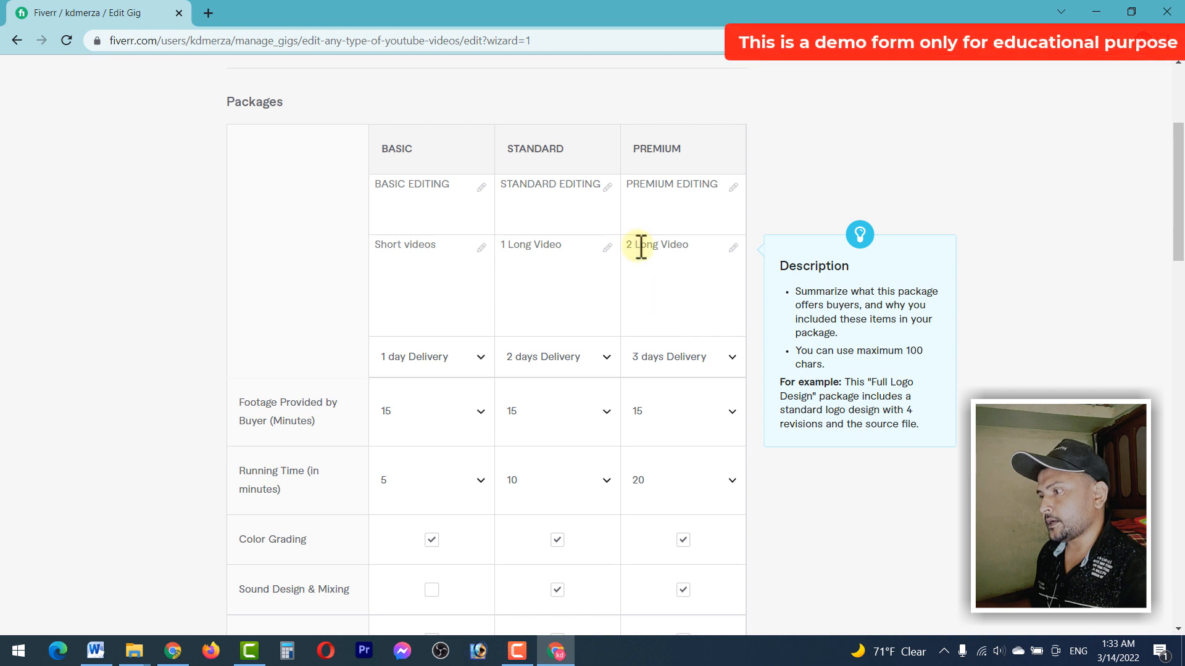
{"action": "scroll", "coordinate": [677, 389], "scroll_direction": "down", "scroll_amount": 1}
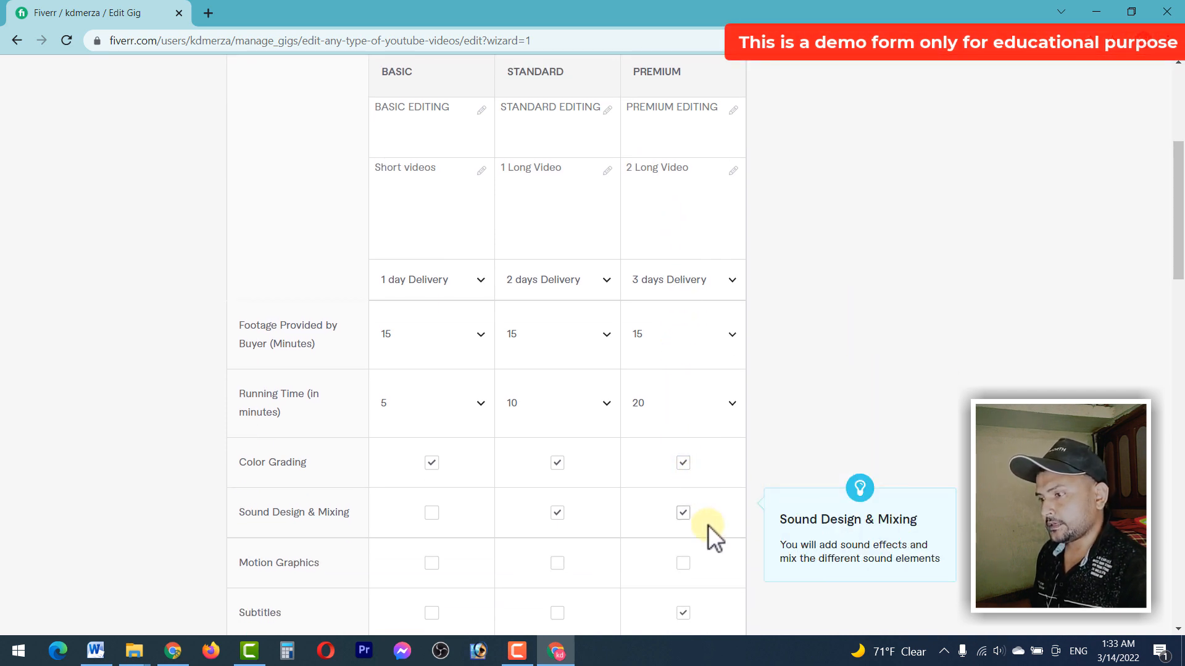
{"action": "scroll", "coordinate": [708, 531], "scroll_direction": "down", "scroll_amount": 1}
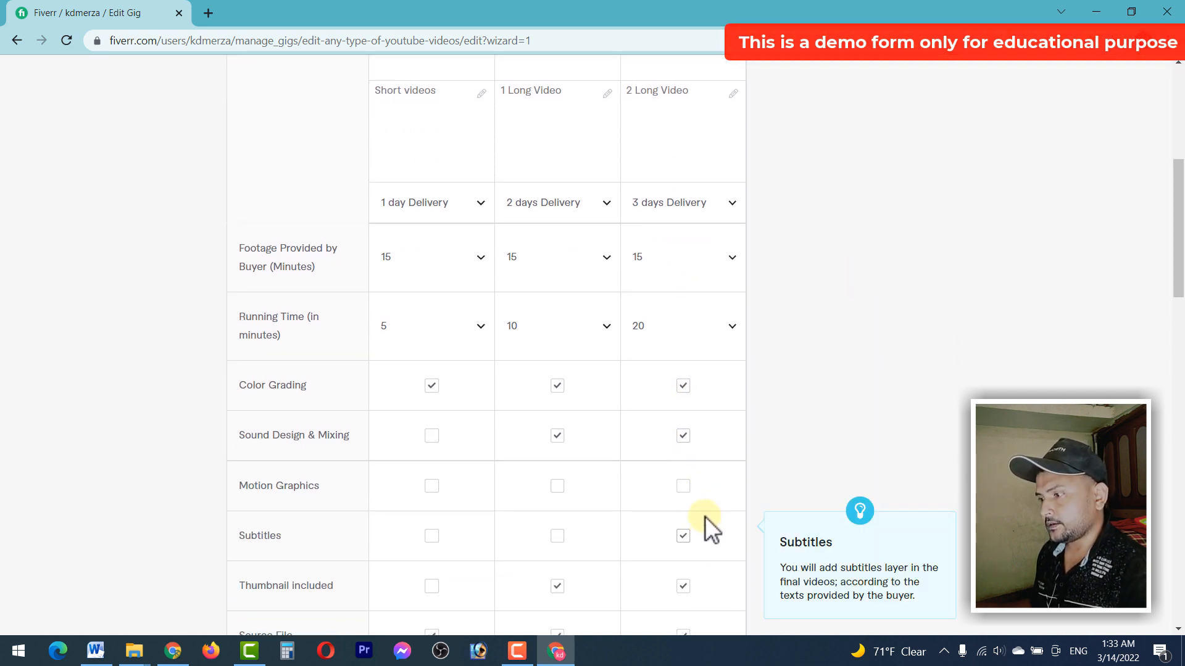
{"action": "left_click", "coordinate": [683, 491]}
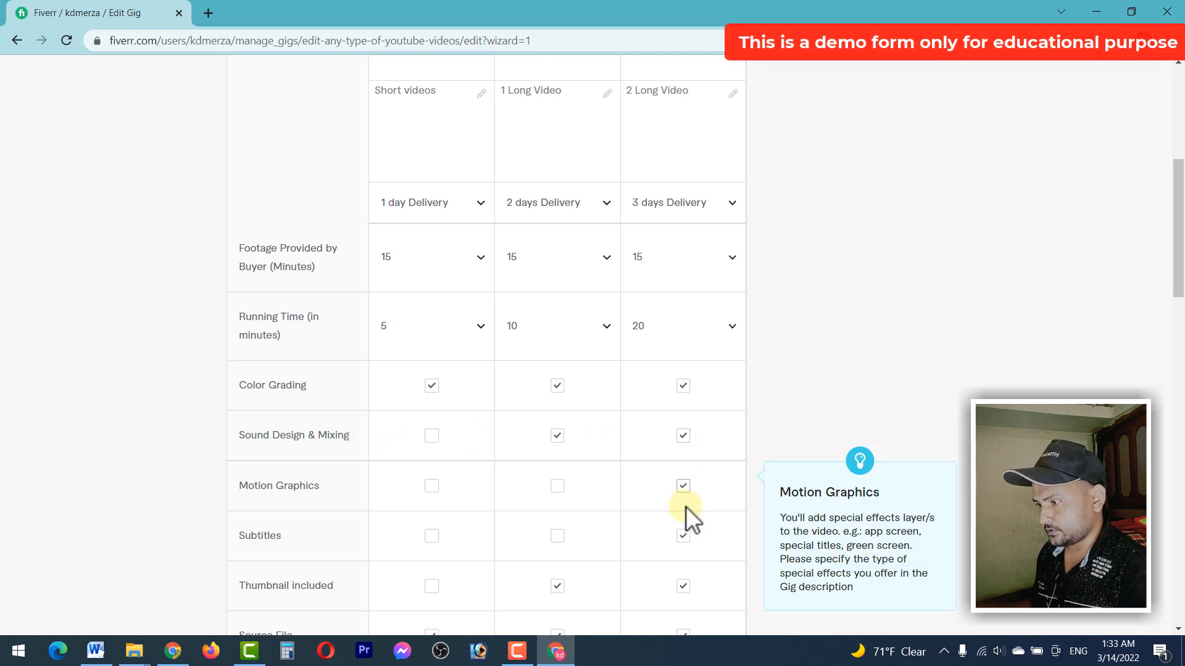
Step: Set the Premium package's price to $40
{"action": "scroll", "coordinate": [686, 506], "scroll_direction": "down", "scroll_amount": 1}
{"action": "scroll", "coordinate": [694, 539], "scroll_direction": "down", "scroll_amount": 2}
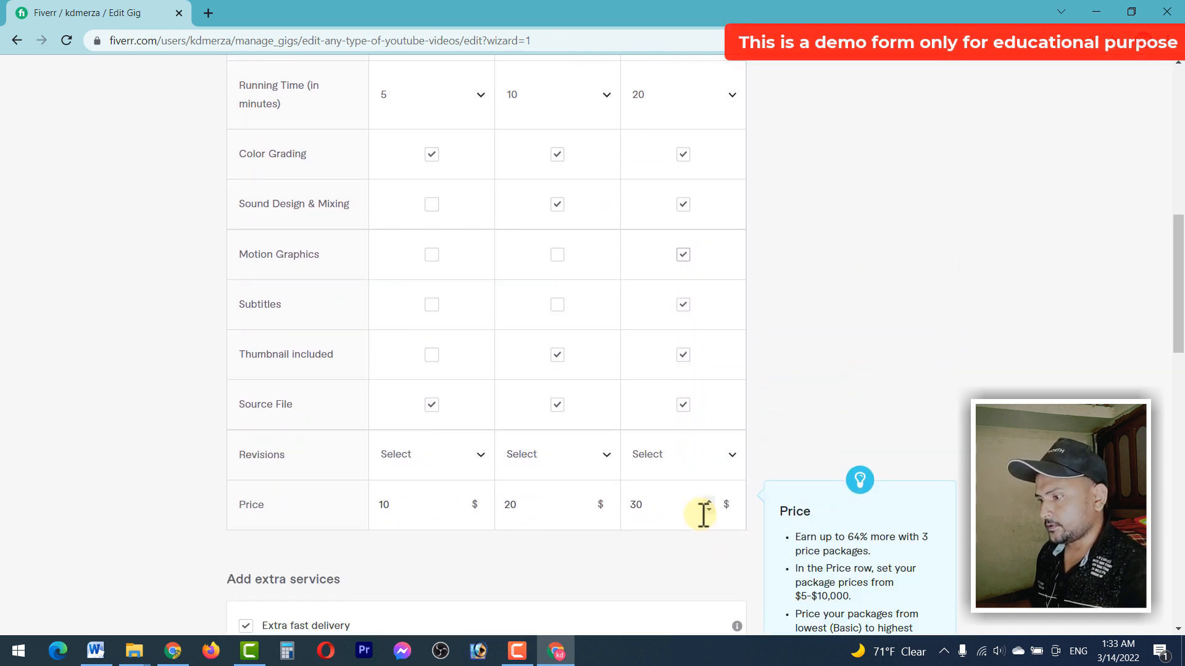
{"action": "left_click_drag", "start_coordinate": [659, 505], "coordinate": [615, 508]}
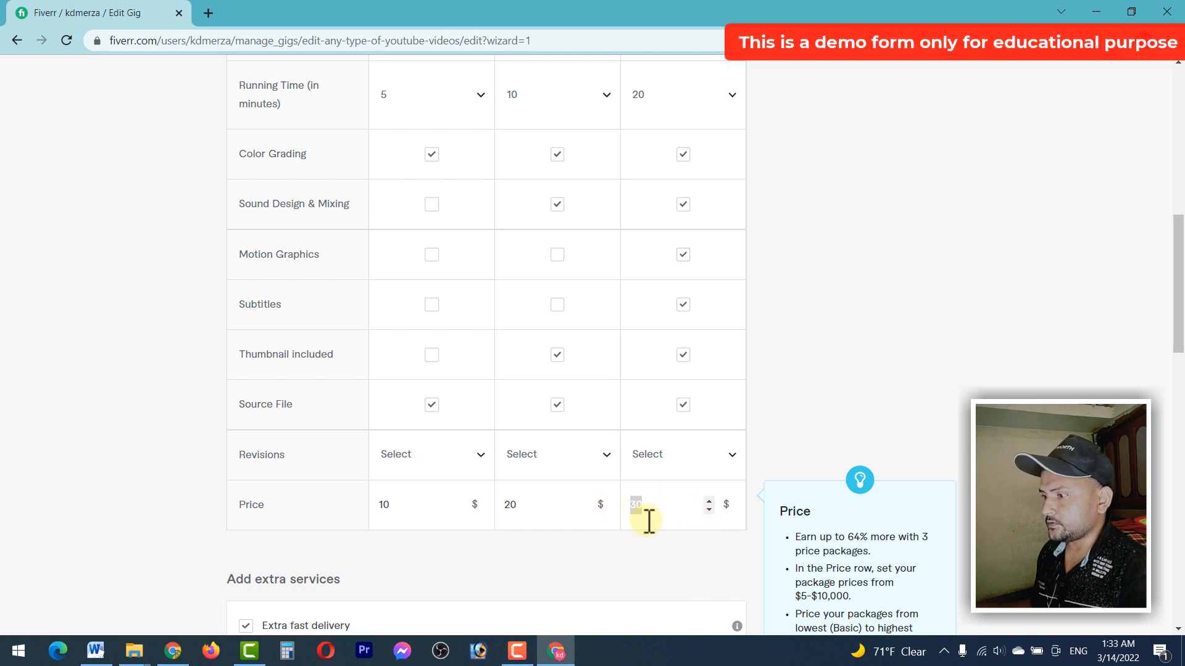
{"action": "type", "text": "40"}
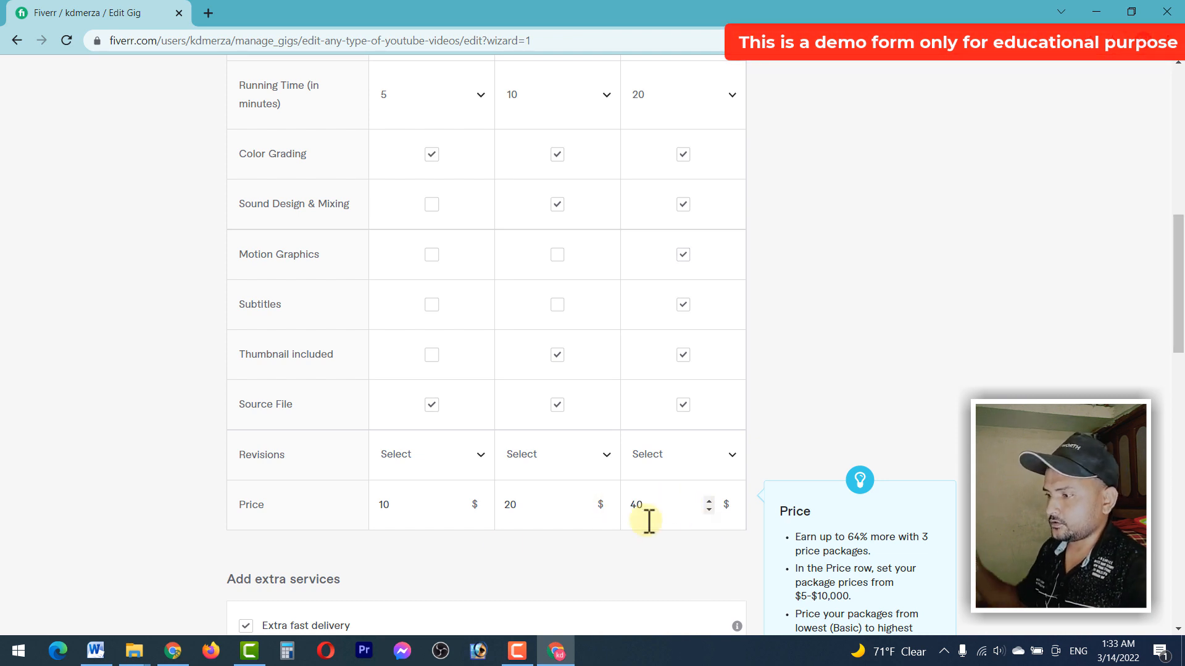
Step: Check the prices of the Basic, Standard and Premium packages against one another
{"action": "left_click_drag", "start_coordinate": [421, 501], "coordinate": [384, 514]}
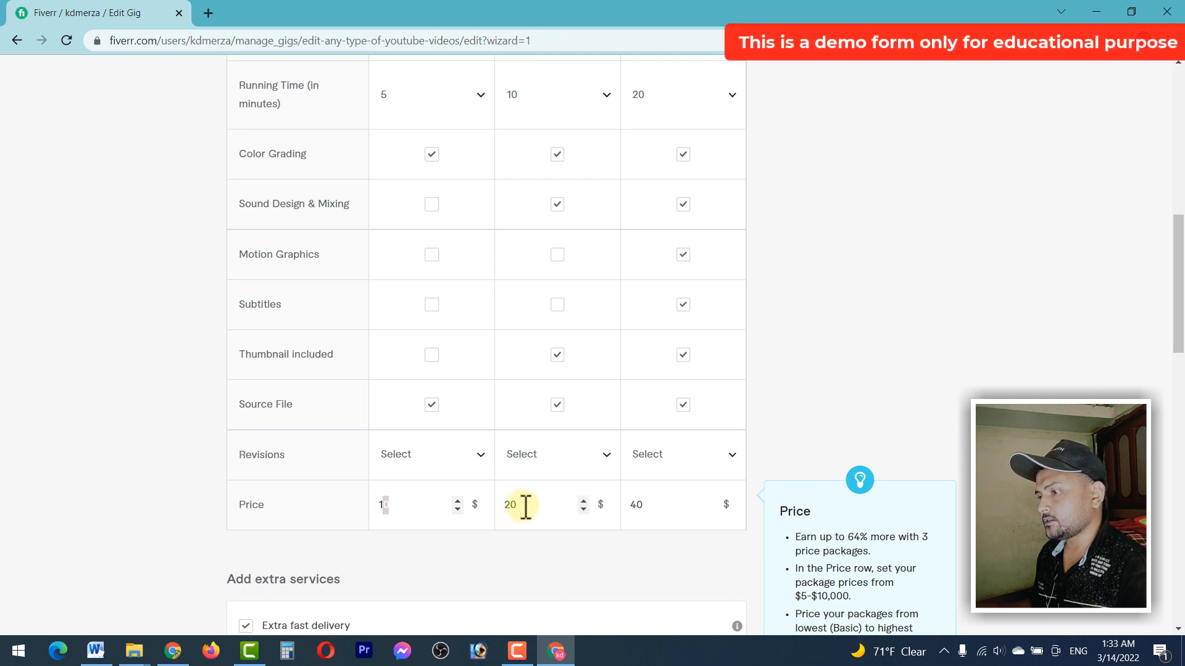
{"action": "left_click_drag", "start_coordinate": [523, 508], "coordinate": [503, 515]}
{"action": "left_click_drag", "start_coordinate": [666, 510], "coordinate": [608, 508]}
{"action": "left_click", "coordinate": [623, 575]}
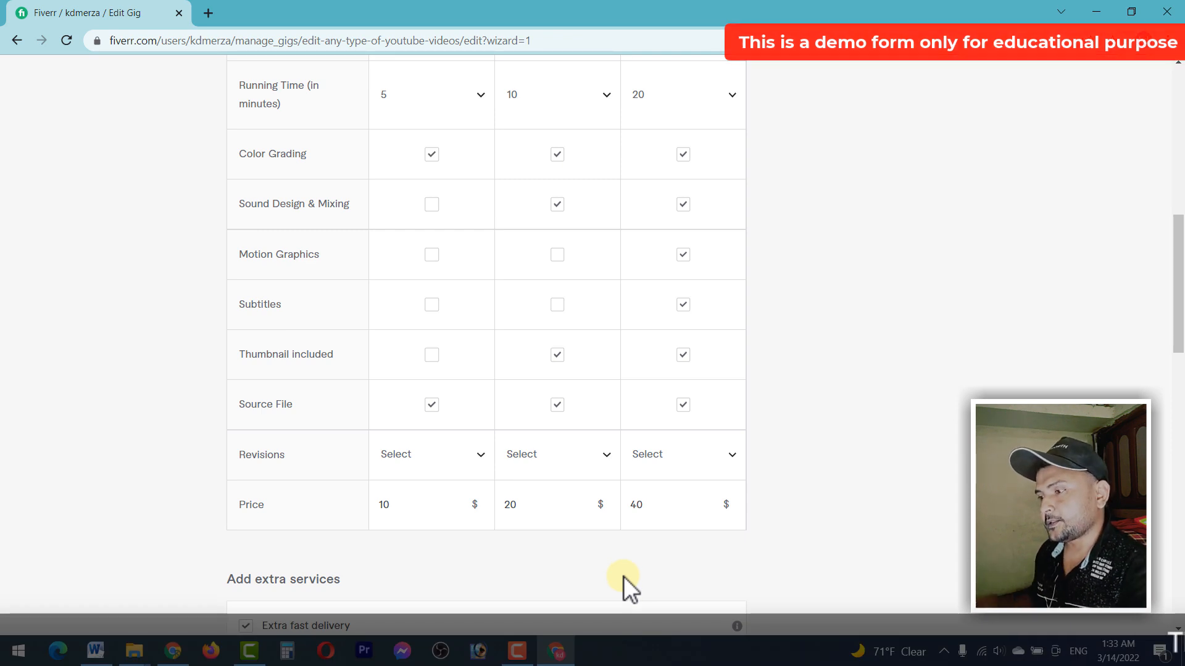
Step: Review the extra services below the package prices, including the delivery options of the Basic package's extra fast delivery
{"action": "scroll", "coordinate": [957, 247], "scroll_direction": "down", "scroll_amount": 1}
{"action": "scroll", "coordinate": [953, 246], "scroll_direction": "down", "scroll_amount": 1}
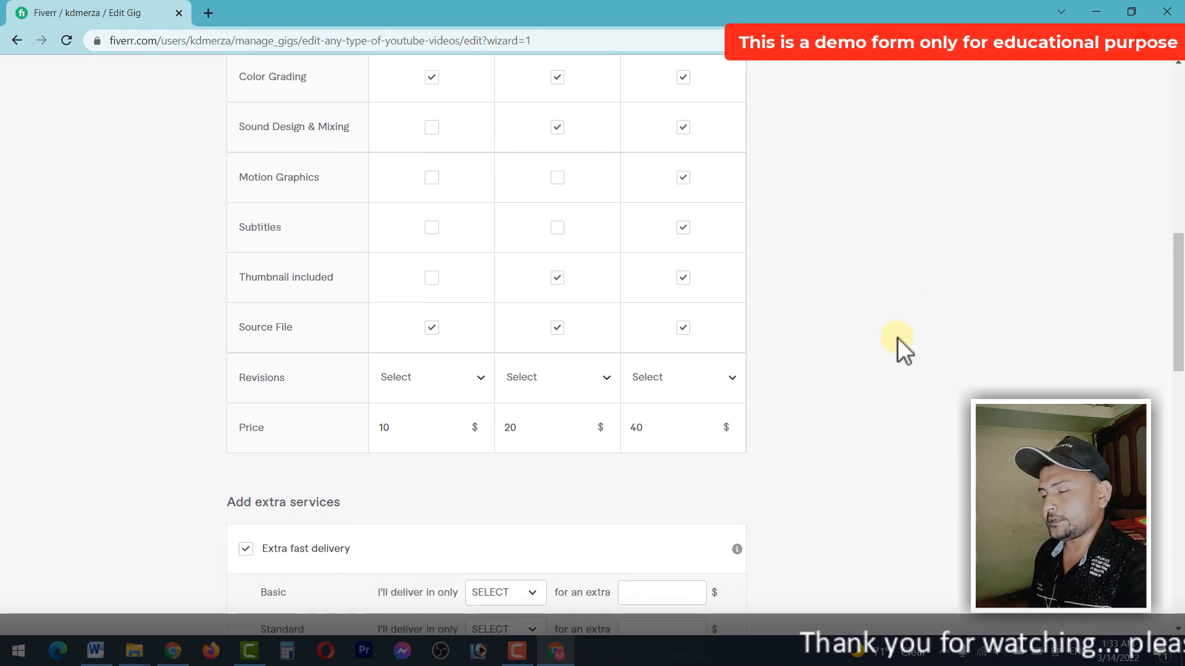
{"action": "scroll", "coordinate": [897, 337], "scroll_direction": "up", "scroll_amount": 5}
{"action": "scroll", "coordinate": [897, 333], "scroll_direction": "down", "scroll_amount": 3}
{"action": "scroll", "coordinate": [898, 332], "scroll_direction": "down", "scroll_amount": 7}
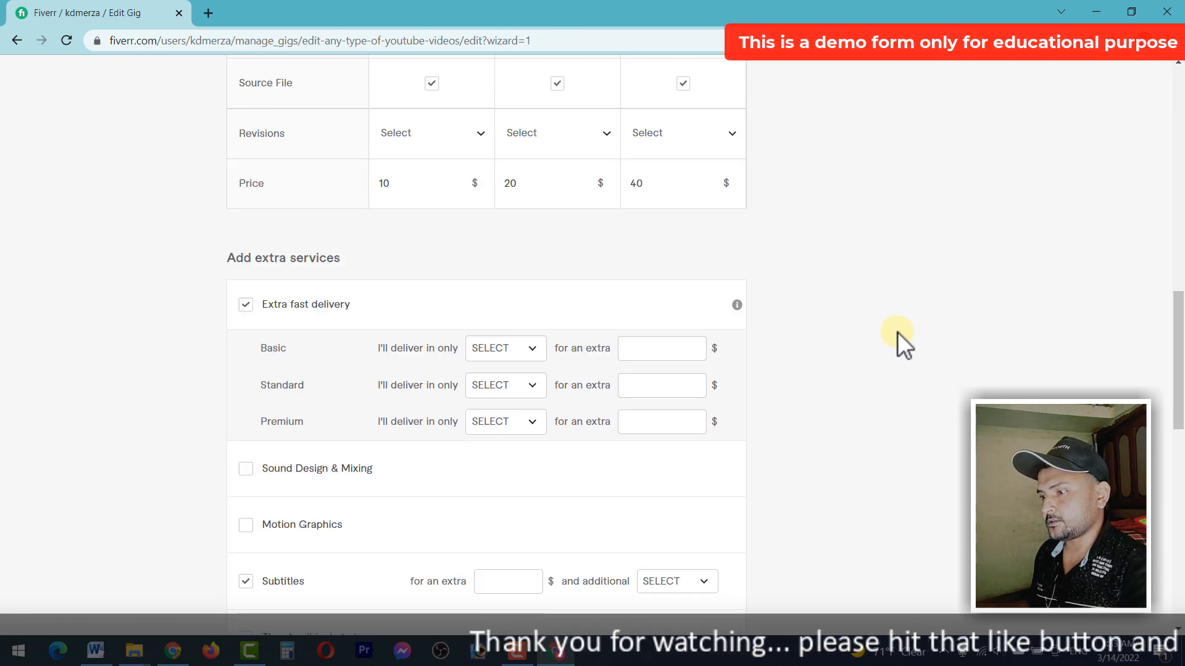
{"action": "scroll", "coordinate": [897, 331], "scroll_direction": "down", "scroll_amount": 1}
{"action": "scroll", "coordinate": [897, 332], "scroll_direction": "up", "scroll_amount": 1}
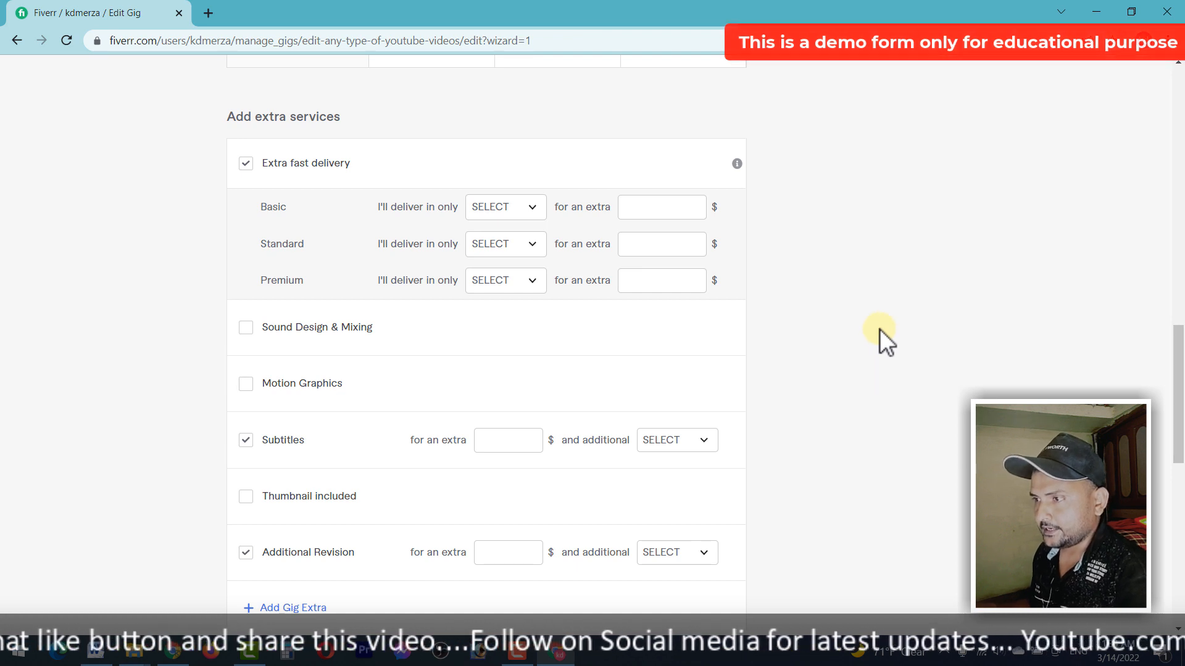
{"action": "mouse_move", "coordinate": [347, 143]}
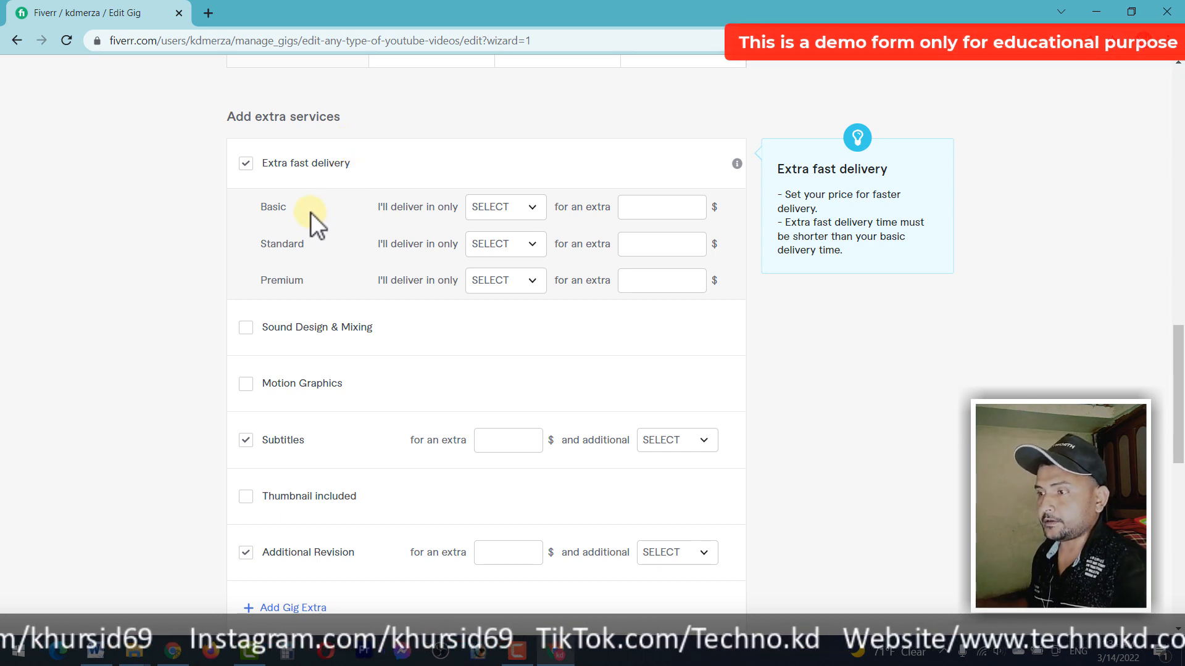
{"action": "left_click", "coordinate": [509, 209]}
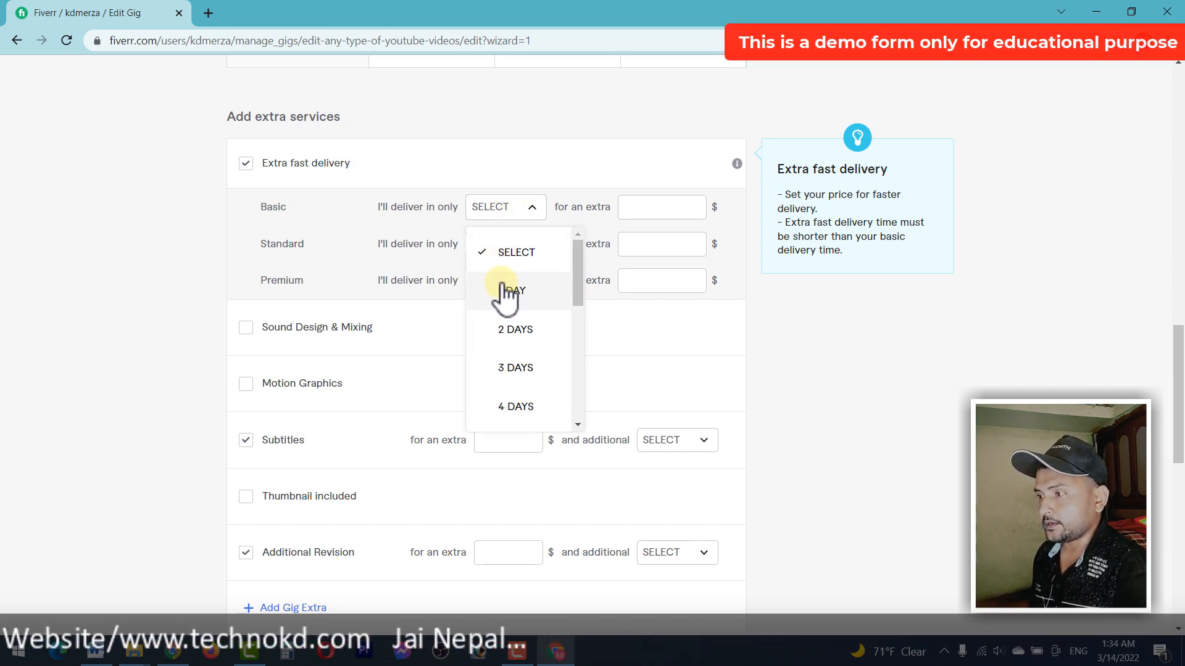
{"action": "left_click", "coordinate": [197, 252]}
Step: Offer extra fast delivery for the Standard package in 1 day for an extra $15
{"action": "left_click", "coordinate": [515, 250]}
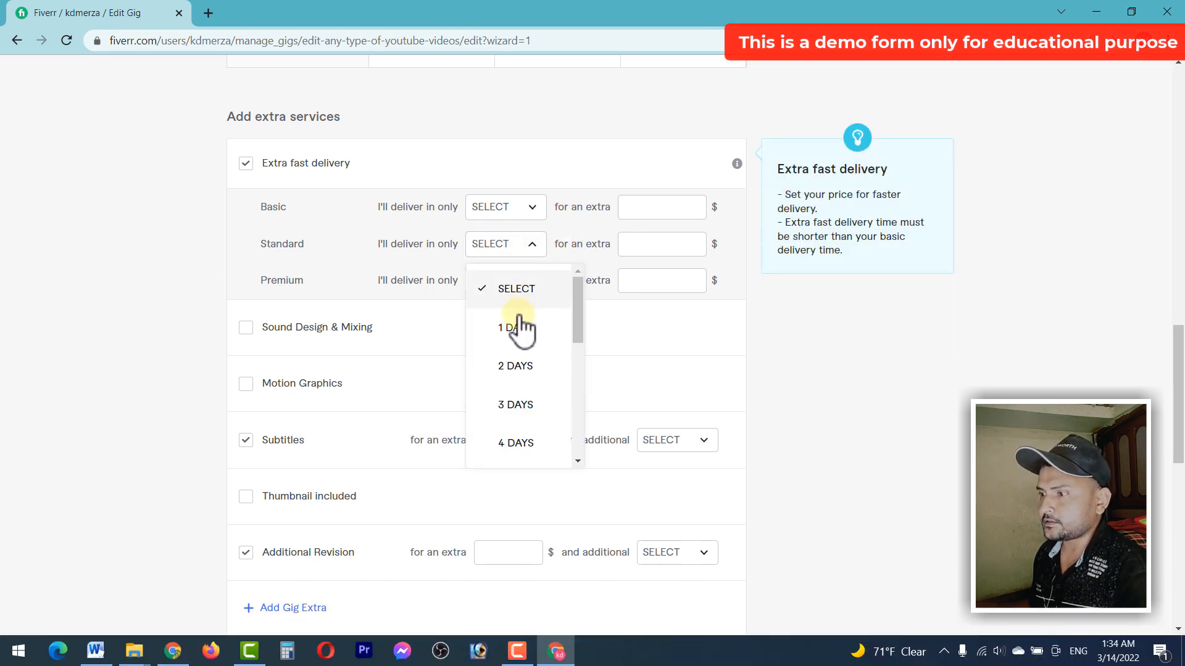
{"action": "left_click", "coordinate": [521, 336]}
{"action": "left_click", "coordinate": [640, 245]}
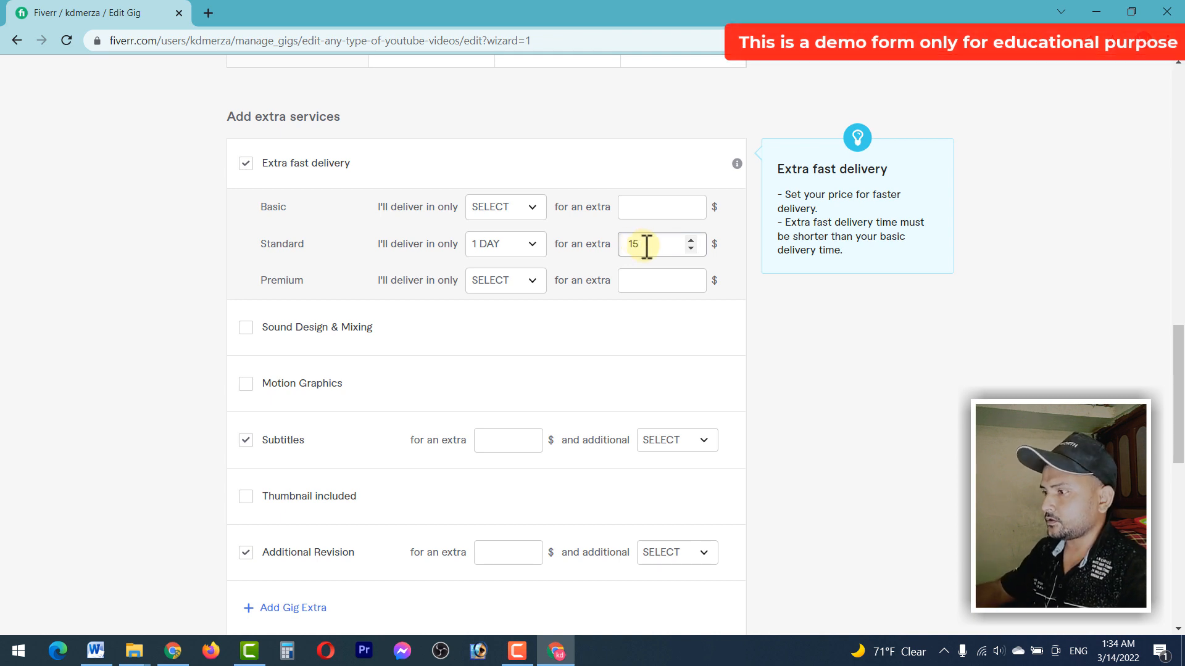
{"action": "left_click", "coordinate": [848, 328]}
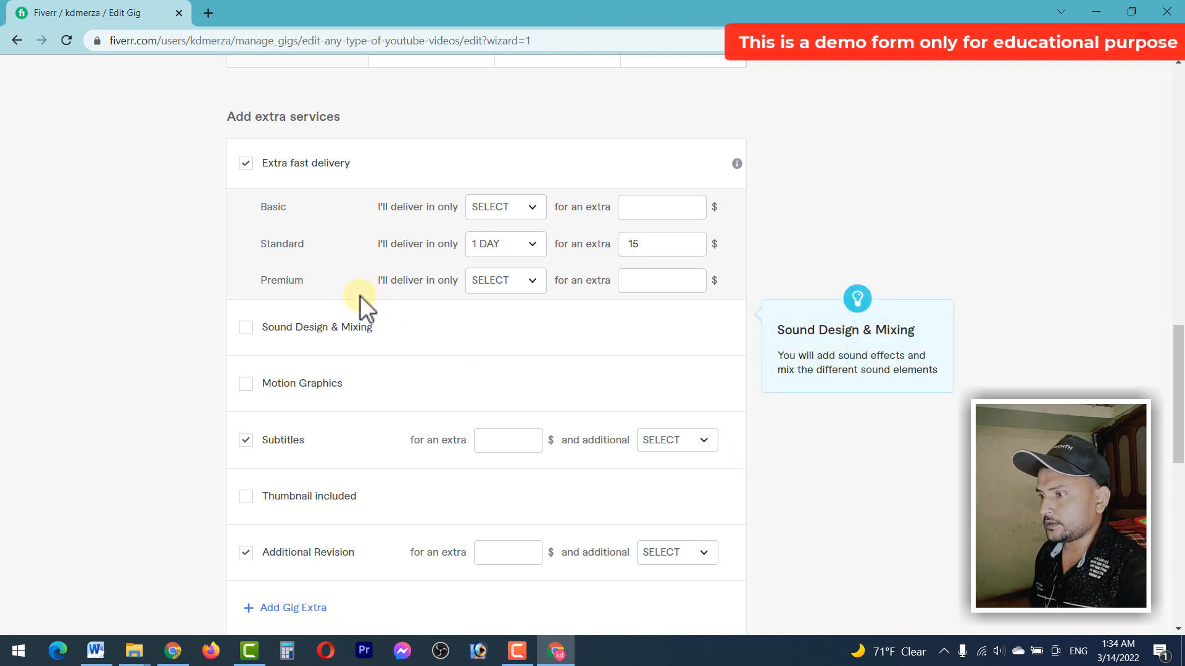
Step: Offer extra fast delivery for the Premium package in 1 day for an extra $25
{"action": "left_click", "coordinate": [526, 290]}
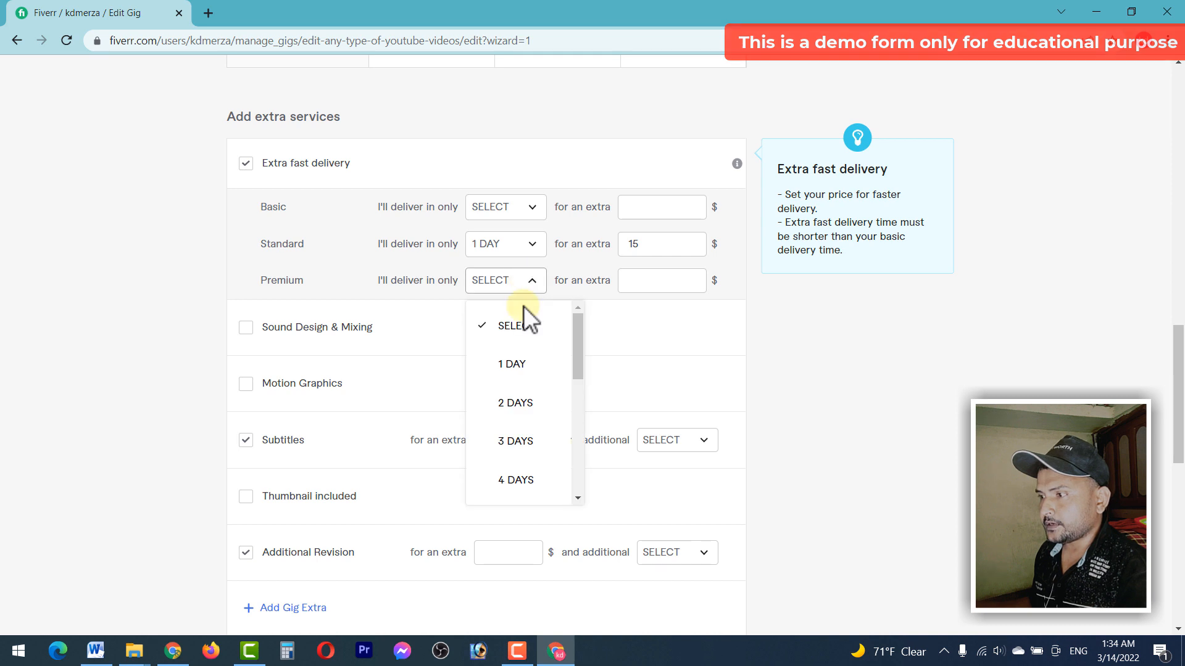
{"action": "left_click", "coordinate": [517, 366]}
{"action": "left_click", "coordinate": [670, 279]}
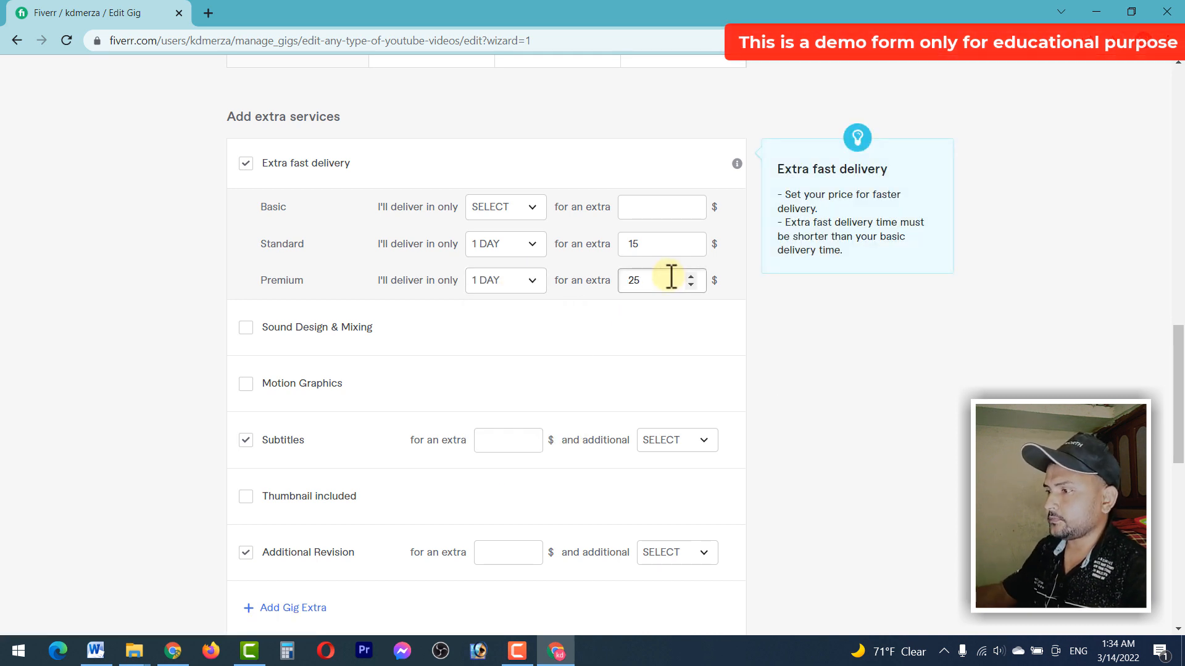
{"action": "left_click", "coordinate": [783, 263]}
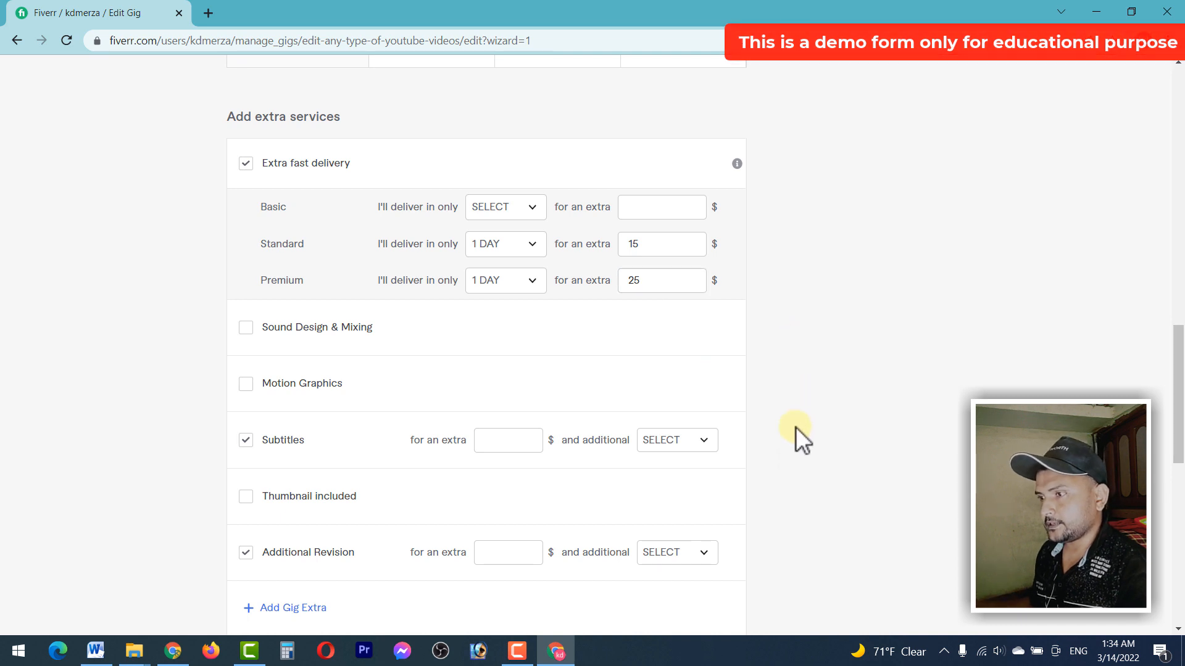
Step: Exclude the Subtitles and Additional Revision extras, and save the pricing to continue to the Gig description
{"action": "scroll", "coordinate": [796, 429], "scroll_direction": "down", "scroll_amount": 1}
{"action": "scroll", "coordinate": [796, 428], "scroll_direction": "down", "scroll_amount": 1}
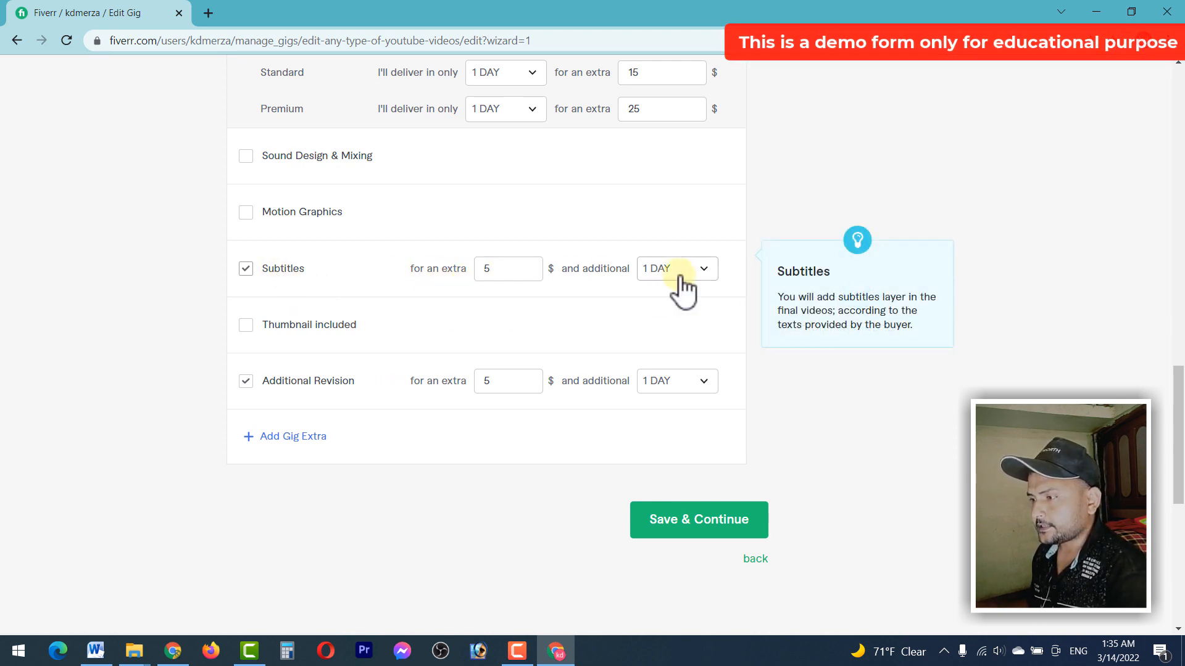
{"action": "left_click", "coordinate": [245, 268]}
{"action": "left_click", "coordinate": [246, 381]}
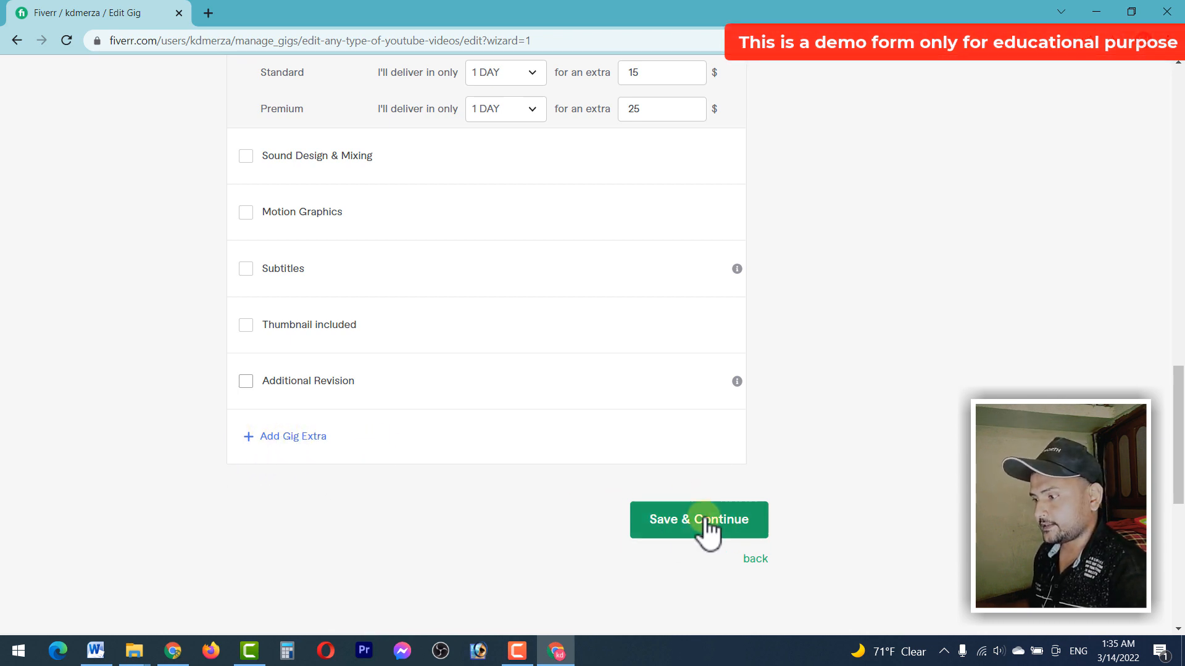
{"action": "left_click", "coordinate": [687, 522]}
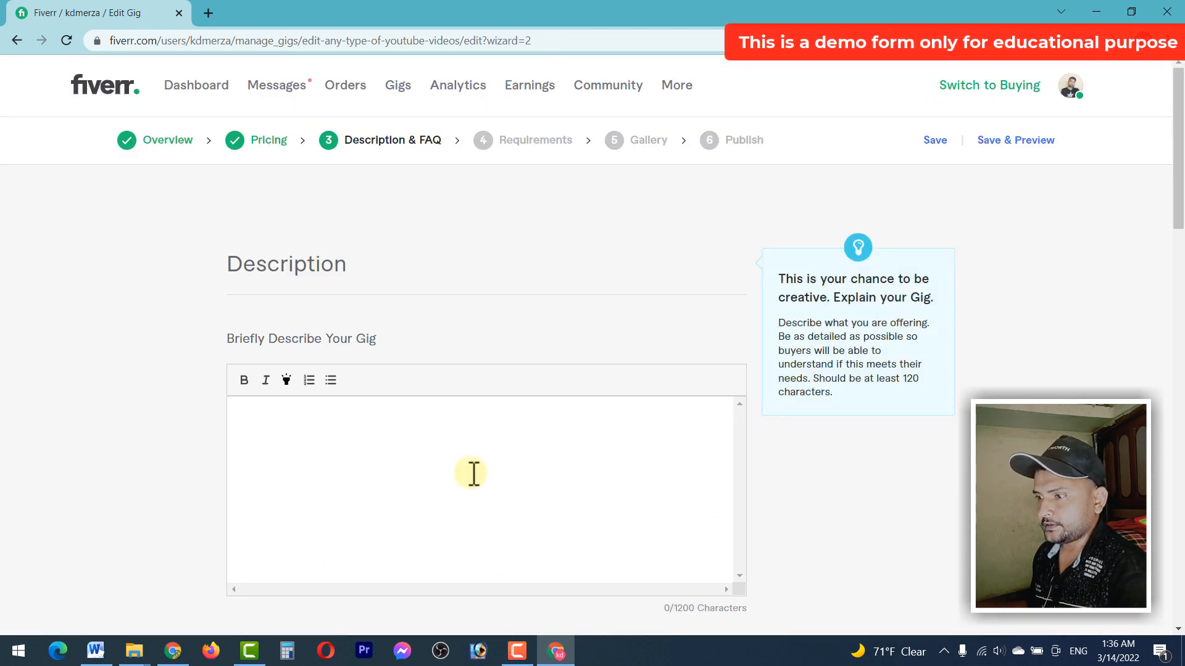
Step: Paste the prepared professional video editor text from the Word document into the Gig description
{"action": "left_click", "coordinate": [444, 438]}
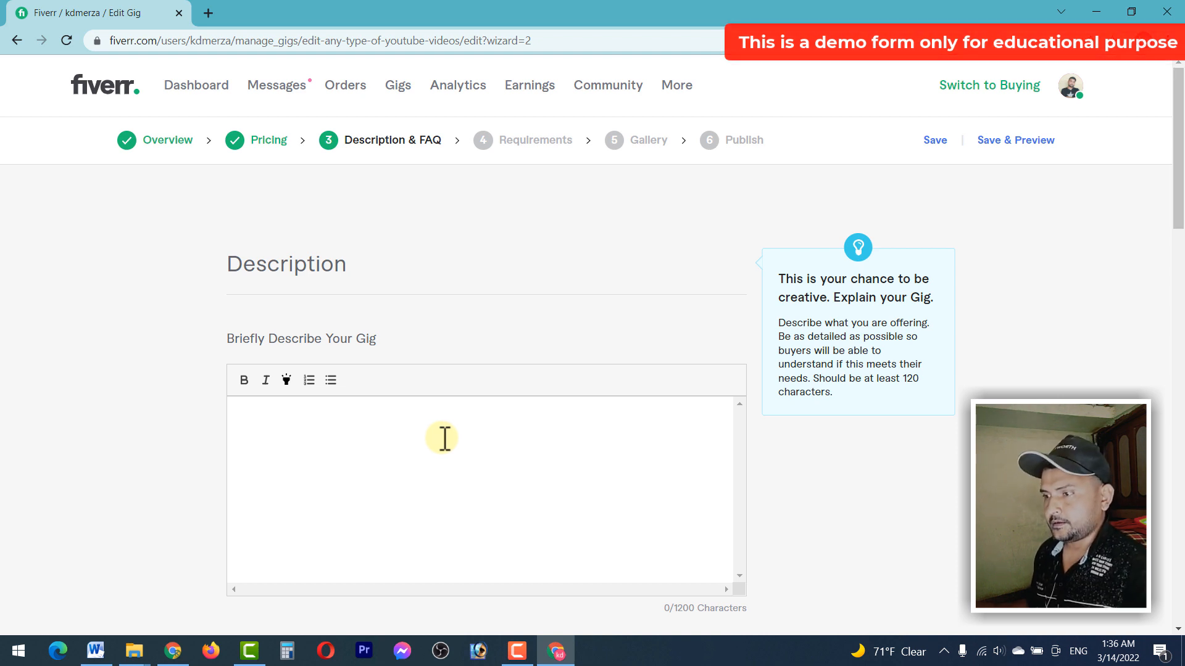
{"action": "scroll", "coordinate": [444, 438], "scroll_direction": "down", "scroll_amount": 1}
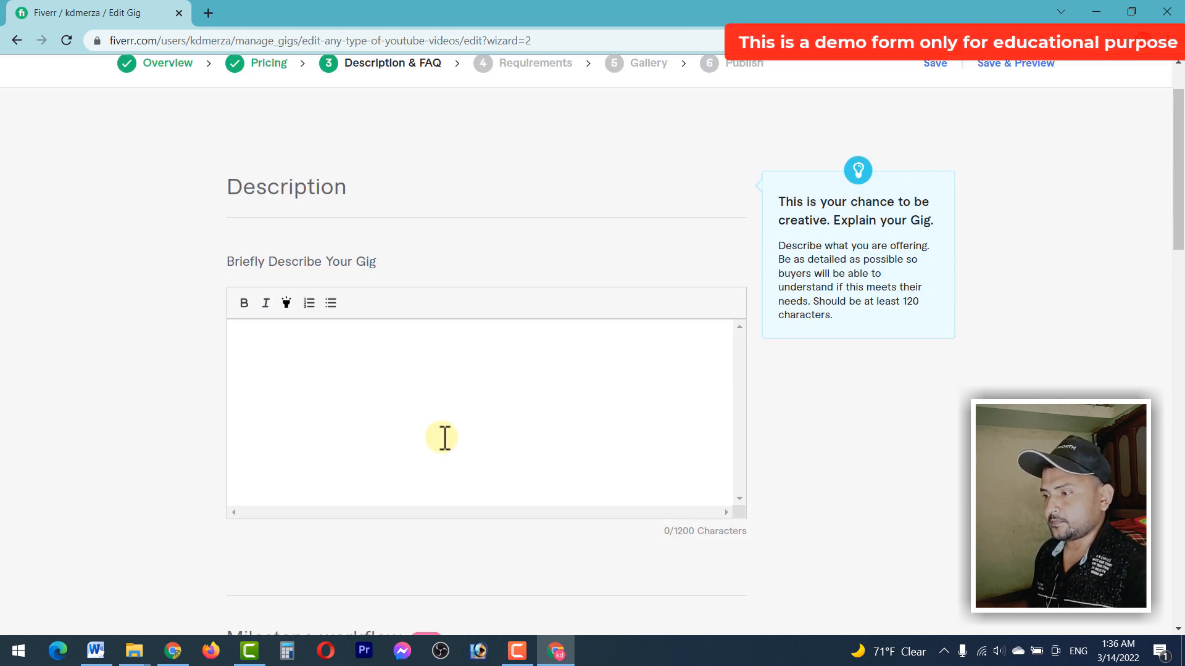
{"action": "left_click", "coordinate": [96, 651]}
{"action": "type", "text": "I'm a professional video editor and multimedia artist with over 4 years of experience and I am here to provide the best result possible. I am also a videographer in the Czech republic where I shoot mostly weddings. I specialize in video editing, but I can create stunning graphic design as well. 1. Professional video editing and delivery in Full HD or 4K quality in any format. 2. I am working with Adobe Premiere and After Effects to provide the best result possible. Feel free to contact me, if you have questions and I will answer :) Hope to hear from you soon! :)"}
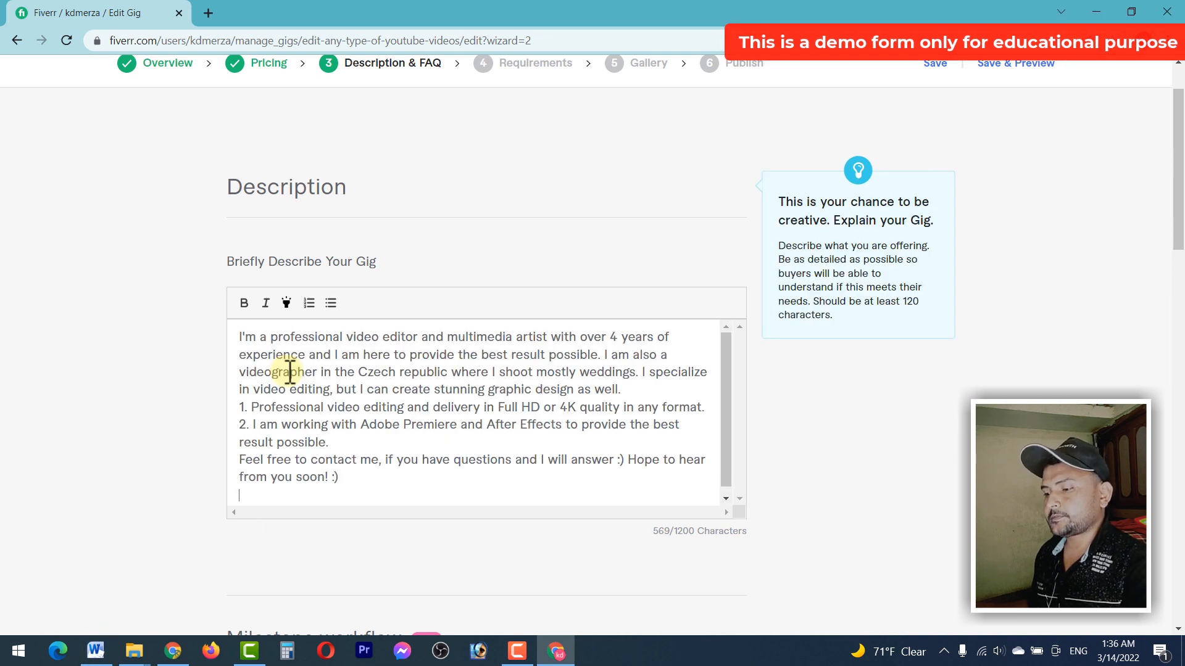
Step: Insert a blank line before point 1, before point 2 and before the closing contact paragraph of the description
{"action": "scroll", "coordinate": [458, 430], "scroll_direction": "up", "scroll_amount": 1}
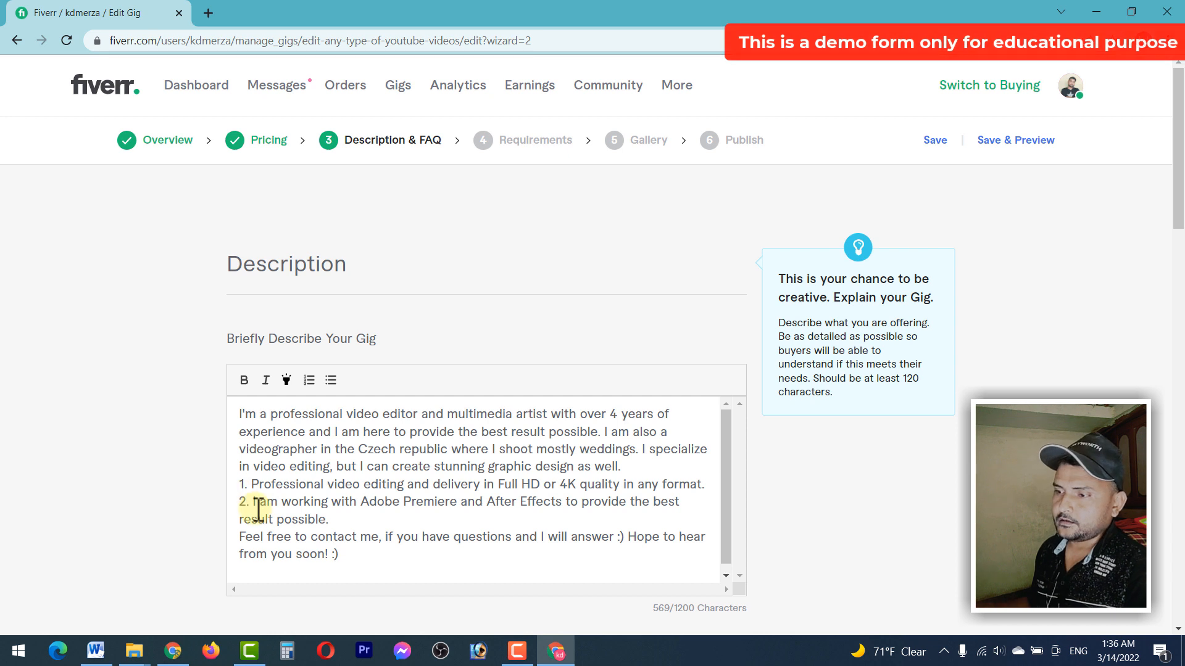
{"action": "key", "text": "Return"}
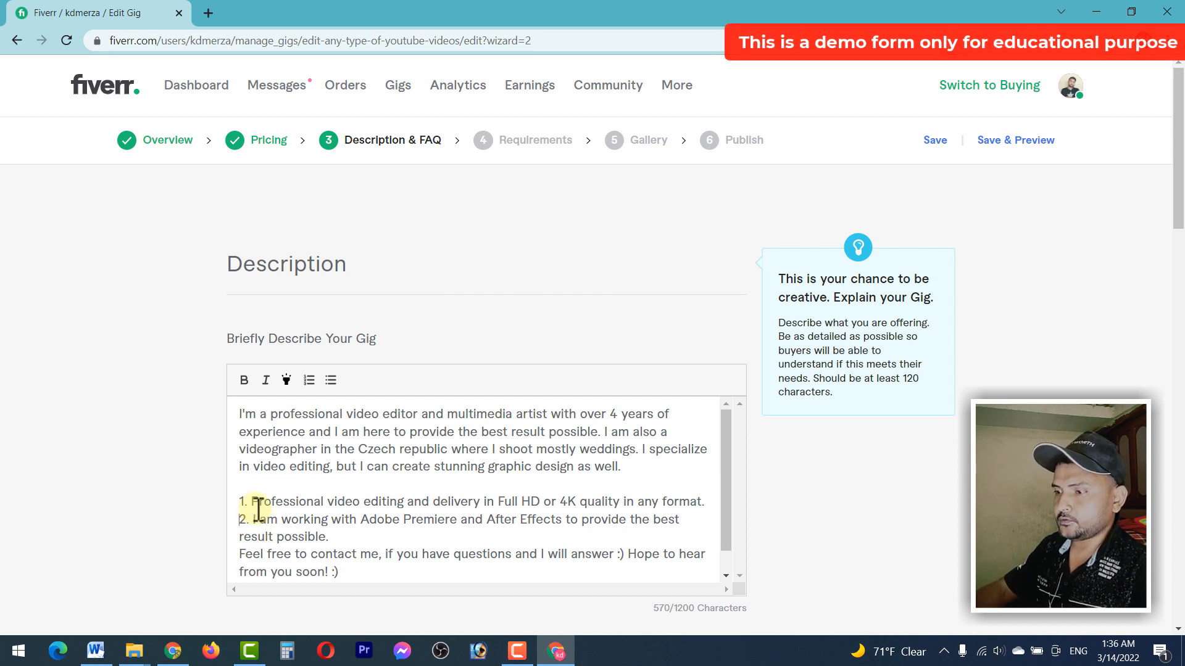
{"action": "key", "text": "Return"}
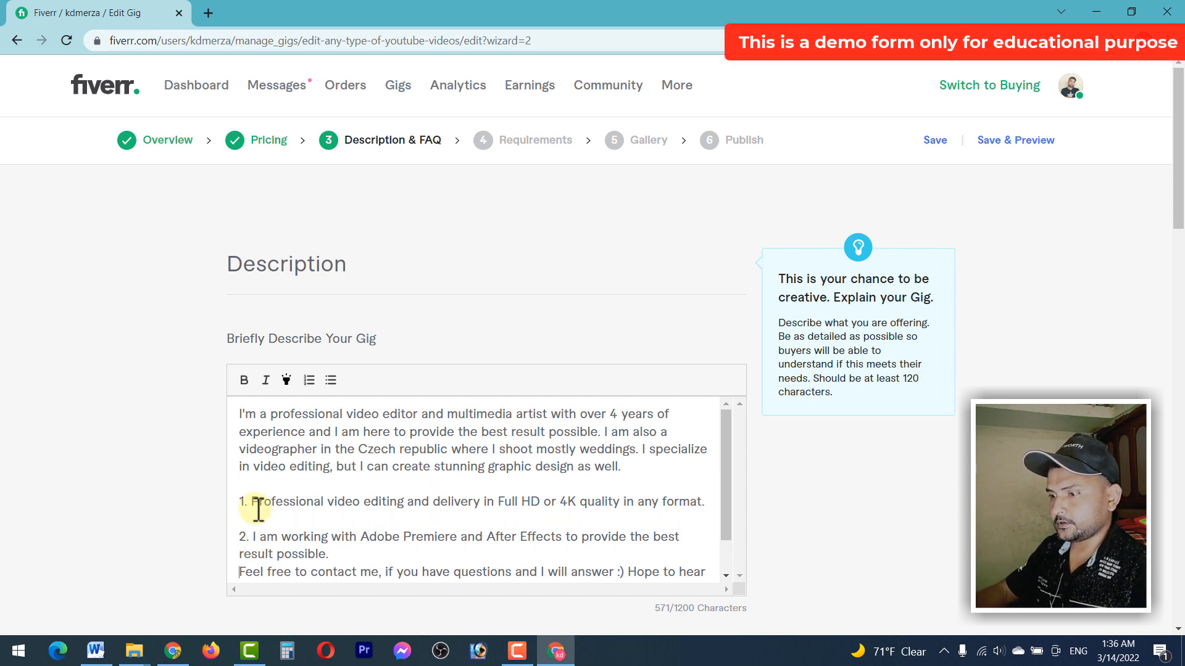
{"action": "key", "text": "Return"}
{"action": "scroll", "coordinate": [487, 518], "scroll_direction": "down", "scroll_amount": 1}
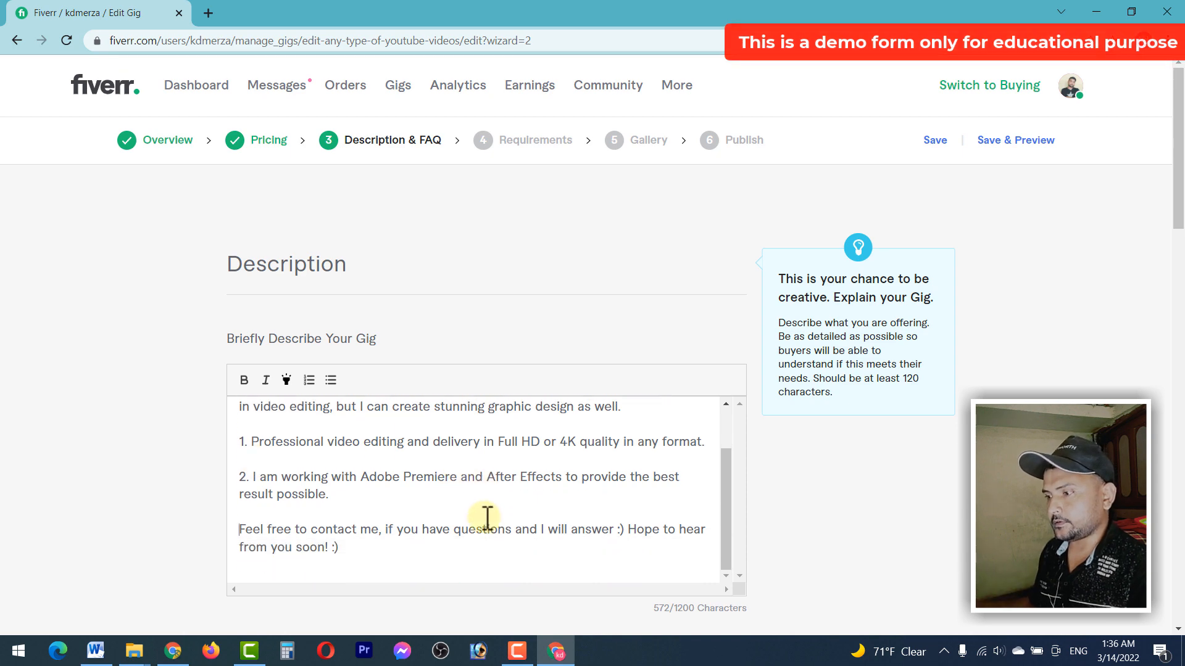
Step: Save the description without adding any FAQ and continue to the Requirements stage
{"action": "scroll", "coordinate": [791, 551], "scroll_direction": "down", "scroll_amount": 2}
{"action": "scroll", "coordinate": [792, 550], "scroll_direction": "down", "scroll_amount": 2}
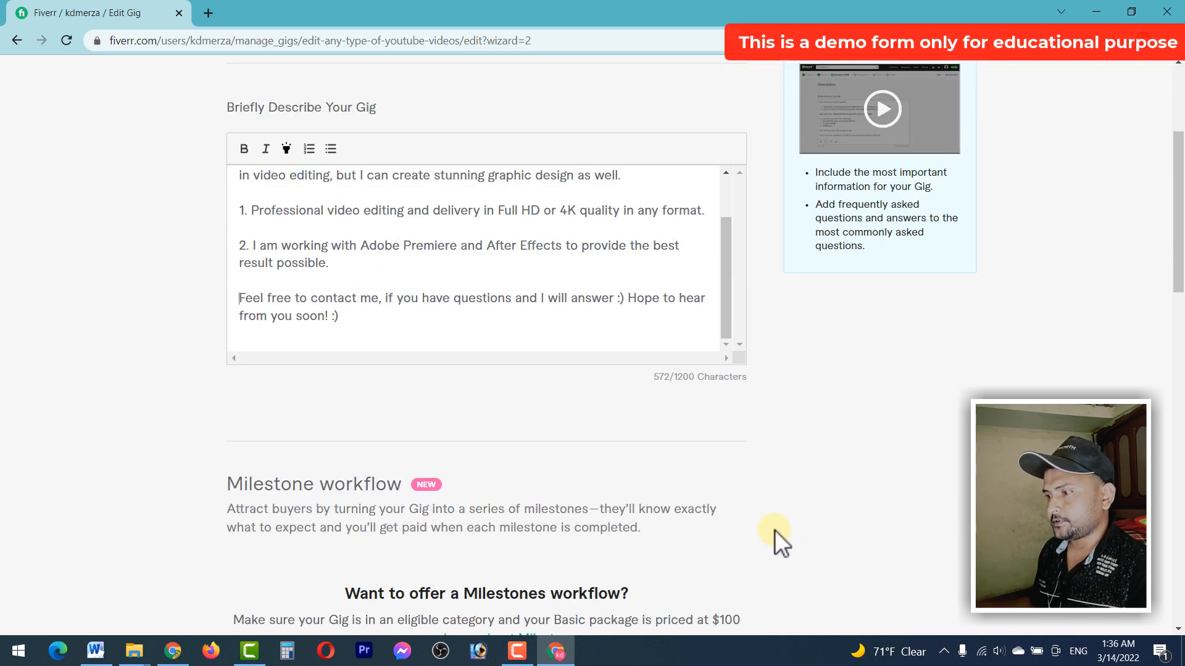
{"action": "scroll", "coordinate": [775, 531], "scroll_direction": "down", "scroll_amount": 2}
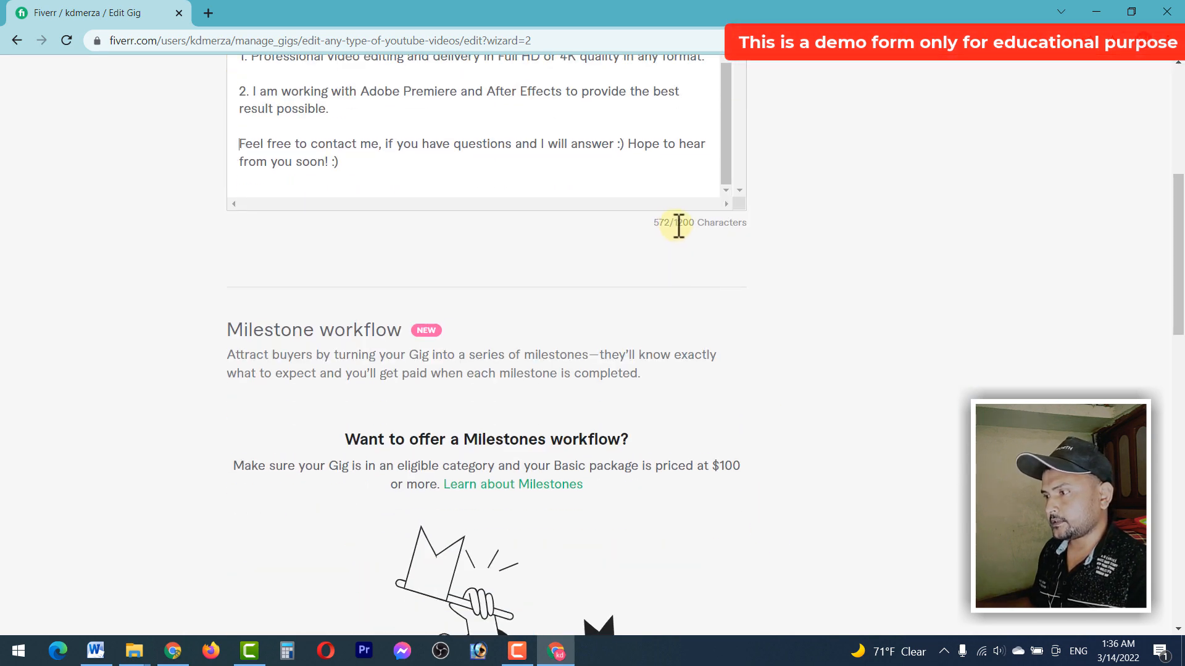
{"action": "scroll", "coordinate": [813, 384], "scroll_direction": "down", "scroll_amount": 7}
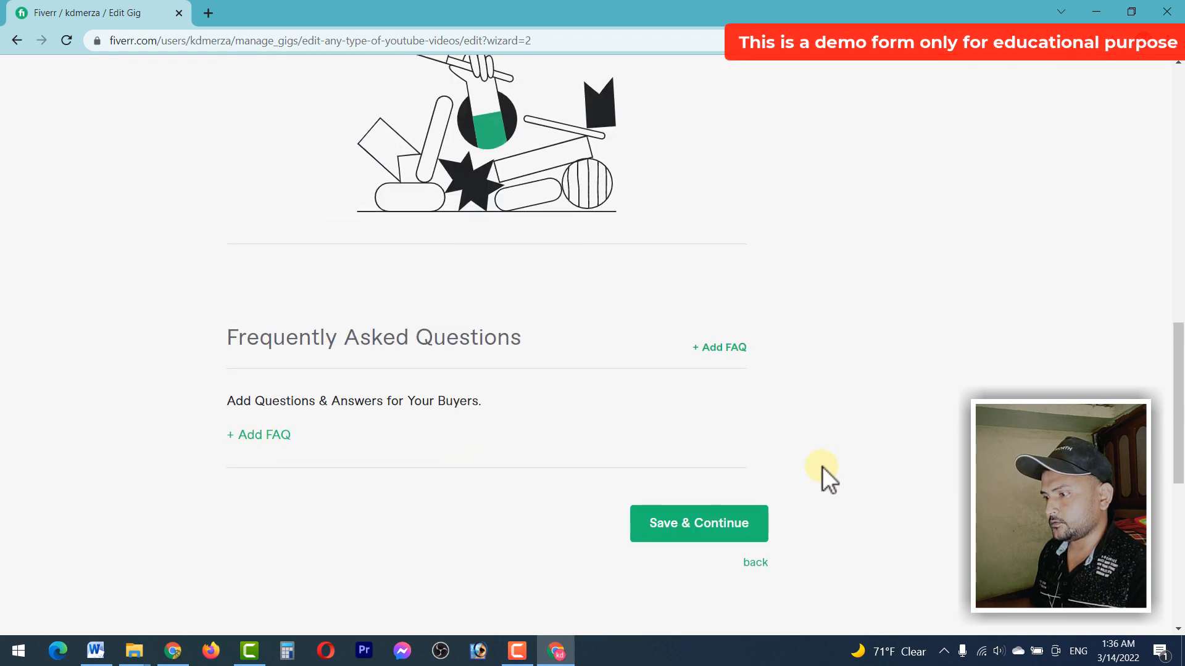
{"action": "scroll", "coordinate": [823, 465], "scroll_direction": "down", "scroll_amount": 1}
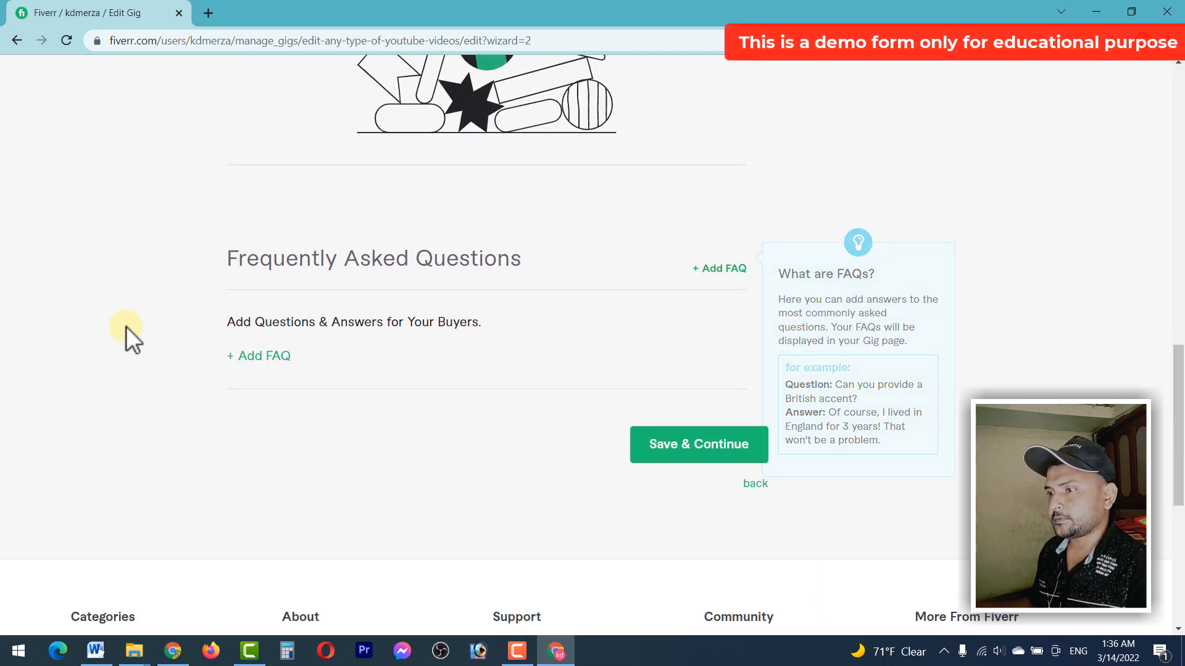
{"action": "mouse_move", "coordinate": [285, 369]}
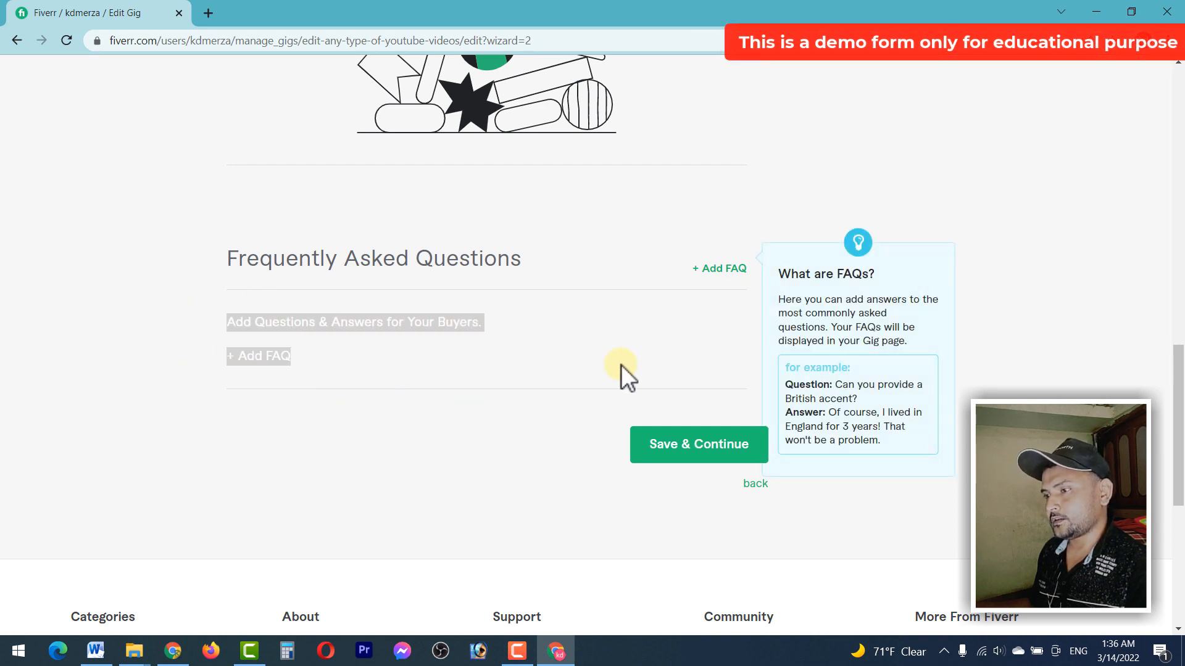
{"action": "left_click", "coordinate": [677, 448]}
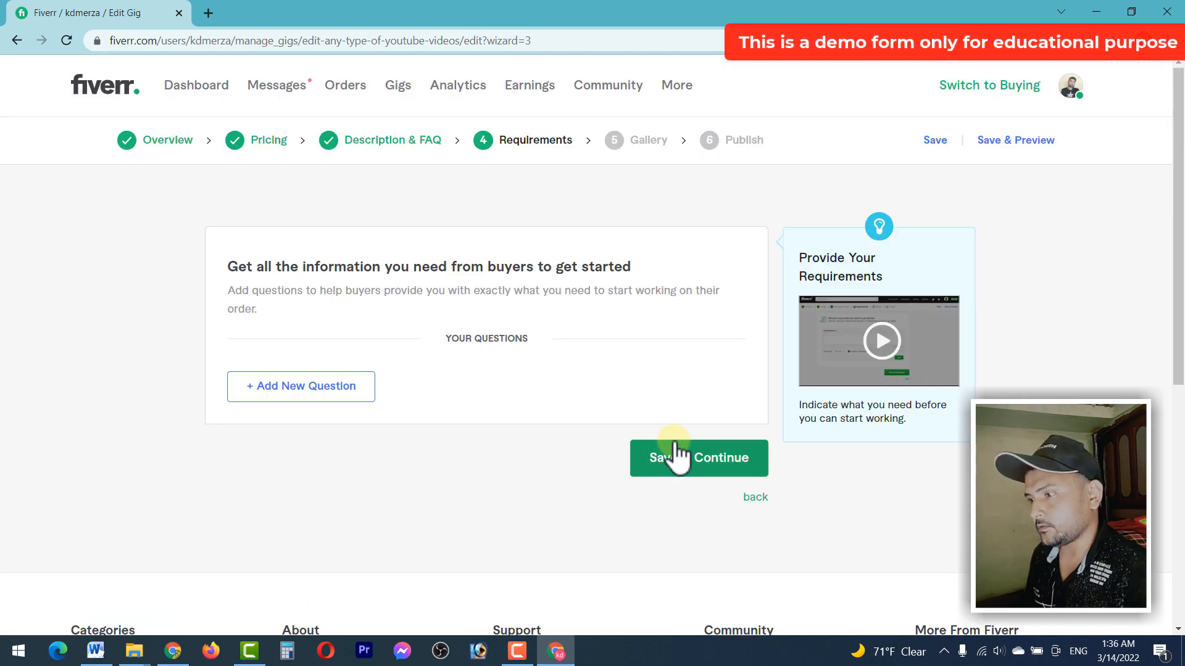
Step: Add the free-text question "What do you need to get started?" to the buyer requirements, and save to continue to the Gallery stage
{"action": "left_click", "coordinate": [684, 461]}
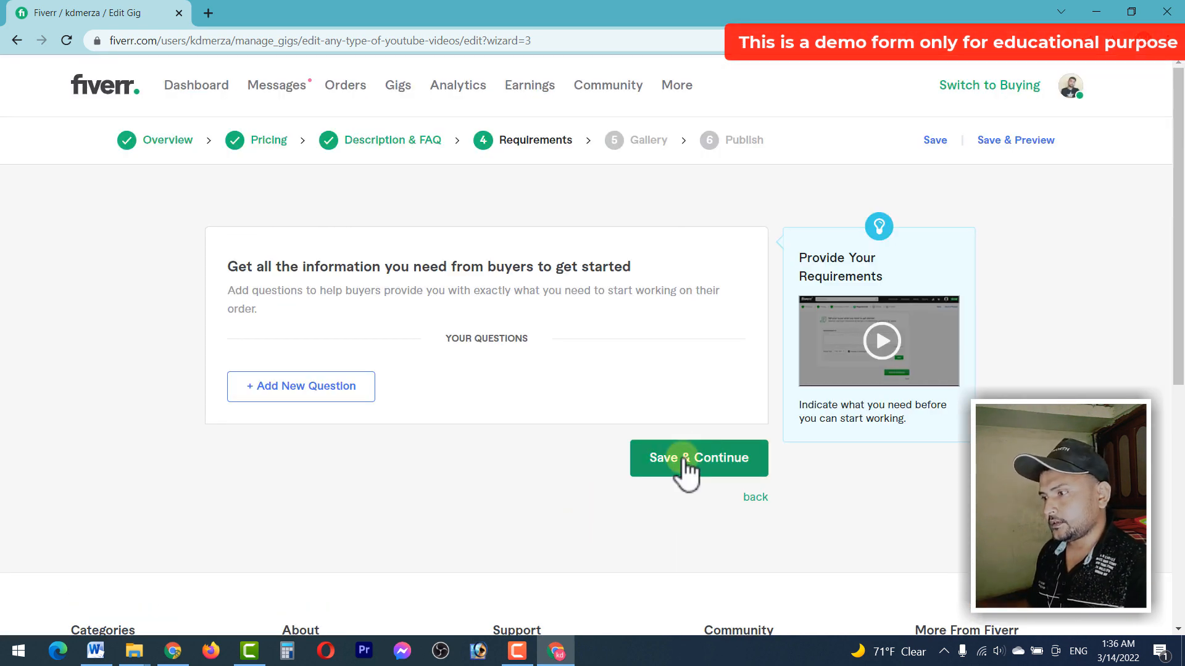
{"action": "left_click", "coordinate": [684, 460]}
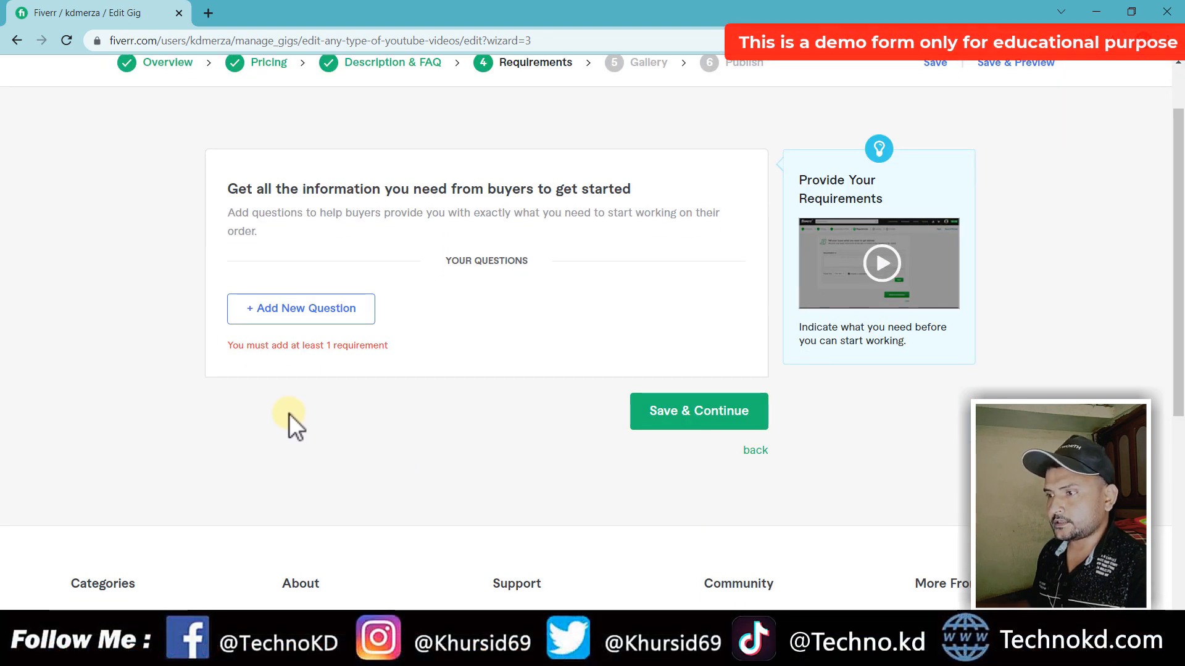
{"action": "left_click", "coordinate": [269, 309]}
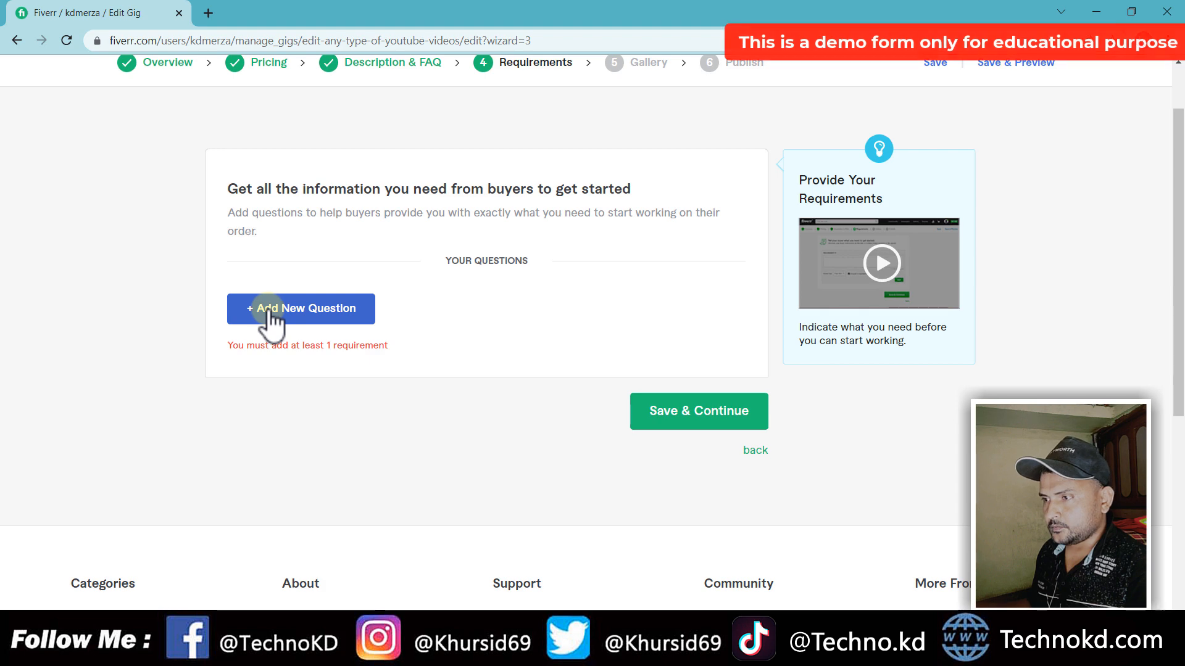
{"action": "left_click", "coordinate": [259, 312]}
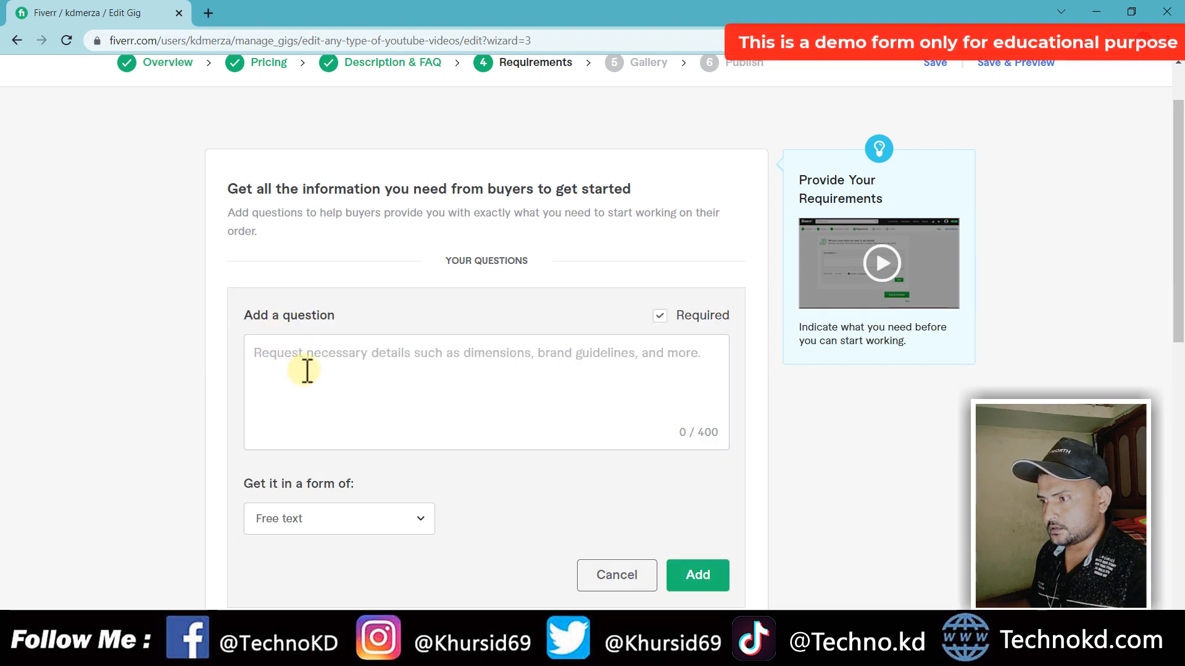
{"action": "scroll", "coordinate": [351, 442], "scroll_direction": "down", "scroll_amount": 1}
{"action": "scroll", "coordinate": [352, 441], "scroll_direction": "down", "scroll_amount": 2}
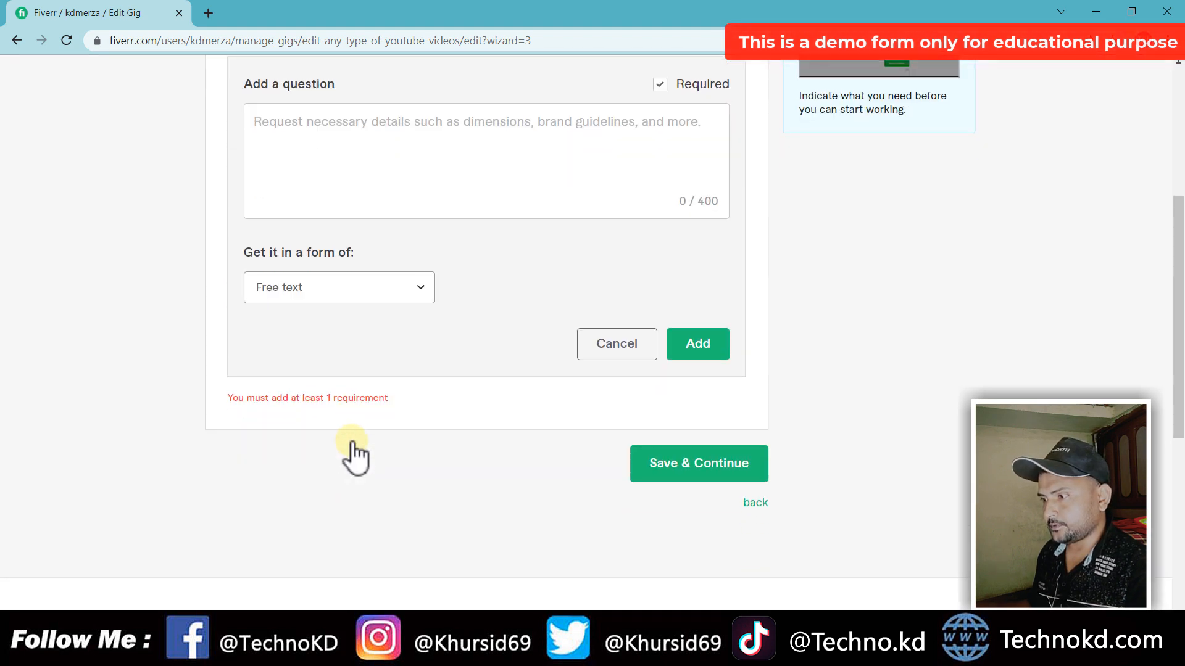
{"action": "scroll", "coordinate": [352, 442], "scroll_direction": "up", "scroll_amount": 1}
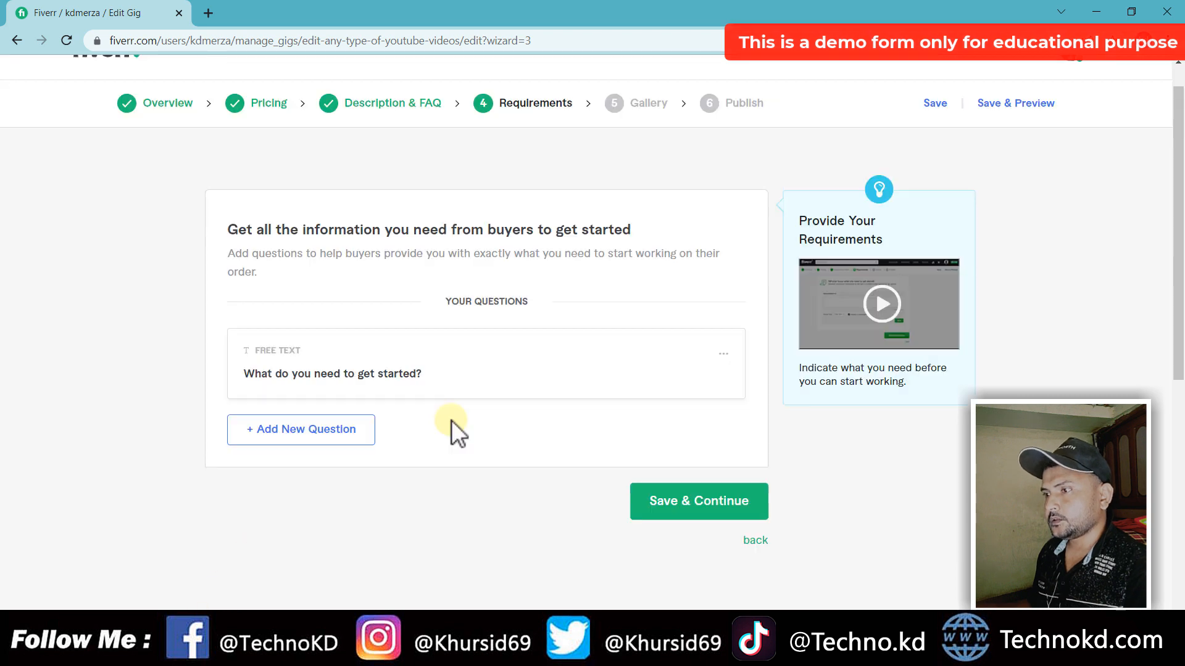
{"action": "scroll", "coordinate": [259, 405], "scroll_direction": "up", "scroll_amount": 1}
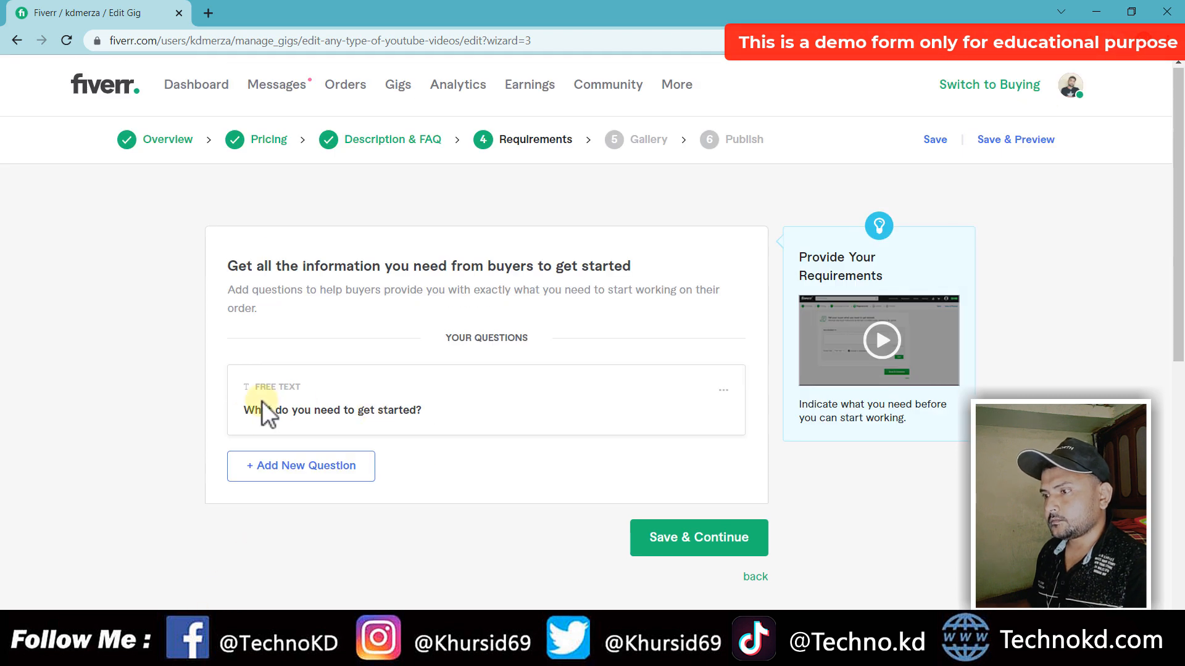
{"action": "left_click", "coordinate": [675, 547]}
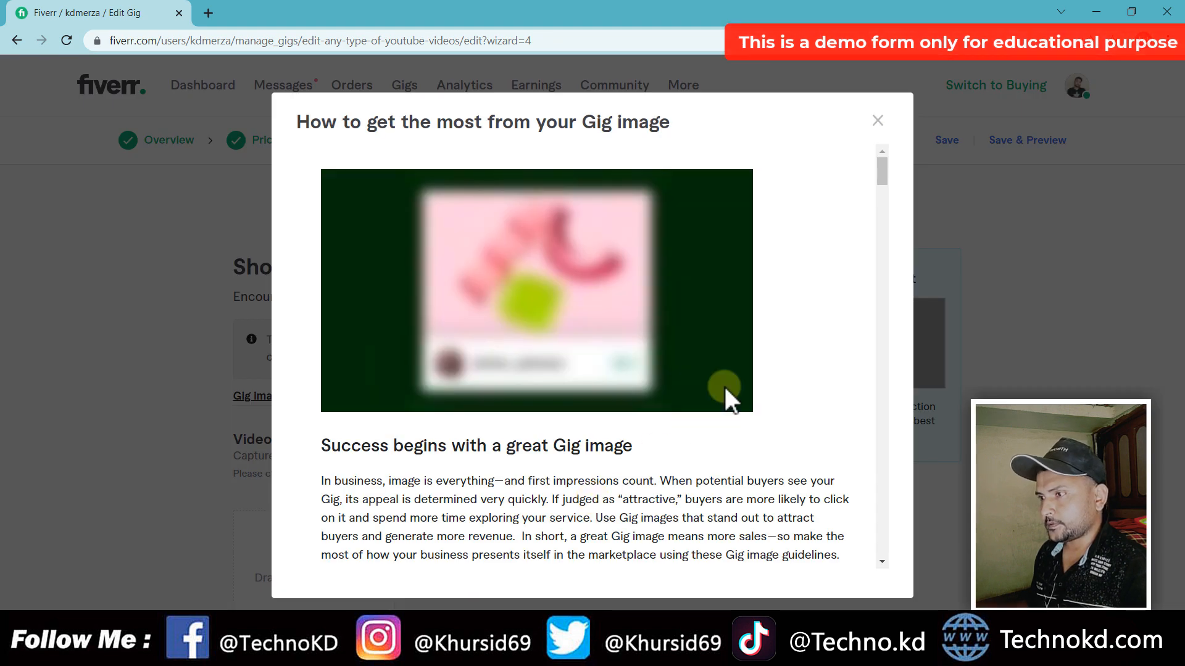
Step: Dismiss the Gig image guidelines and upload the video "Profits - 5372" from the Desktop folder "fiverr how to make money" to the gallery
{"action": "scroll", "coordinate": [891, 280], "scroll_direction": "down", "scroll_amount": 7}
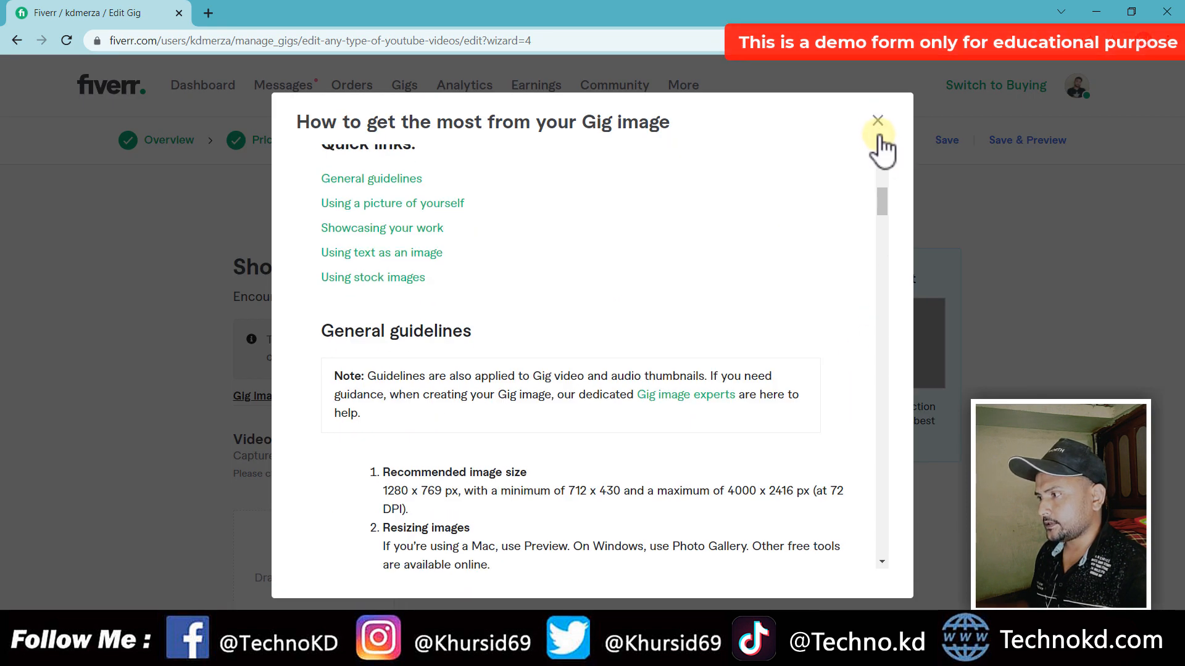
{"action": "left_click", "coordinate": [877, 121]}
{"action": "scroll", "coordinate": [601, 533], "scroll_direction": "down", "scroll_amount": 3}
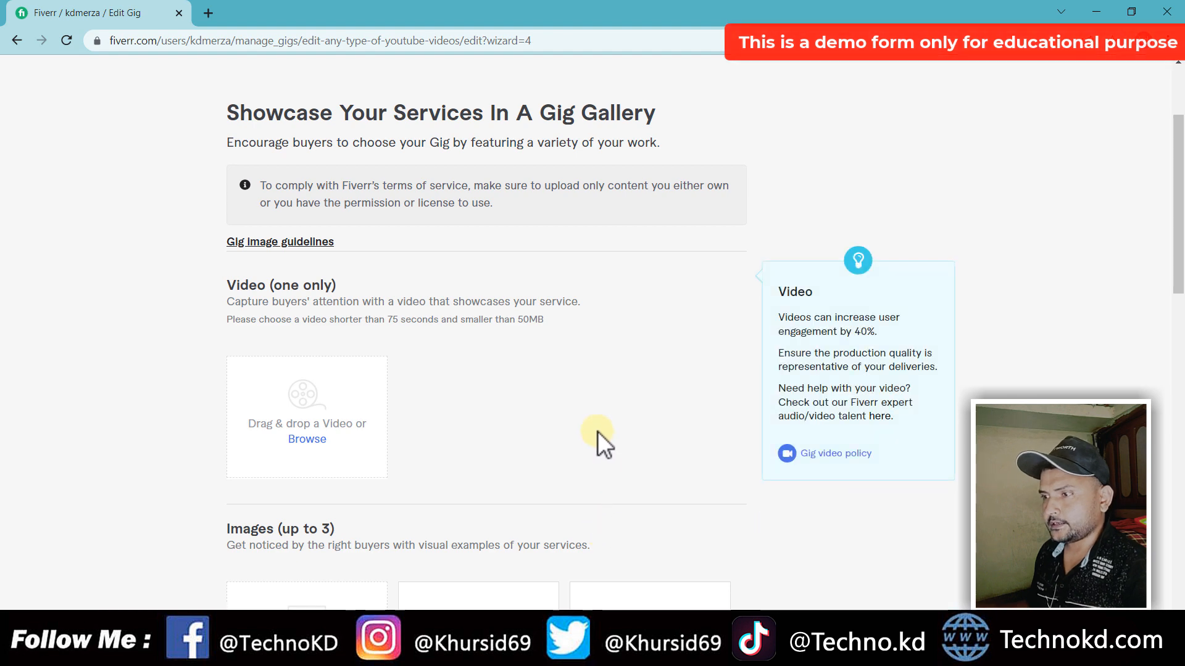
{"action": "left_click", "coordinate": [309, 439]}
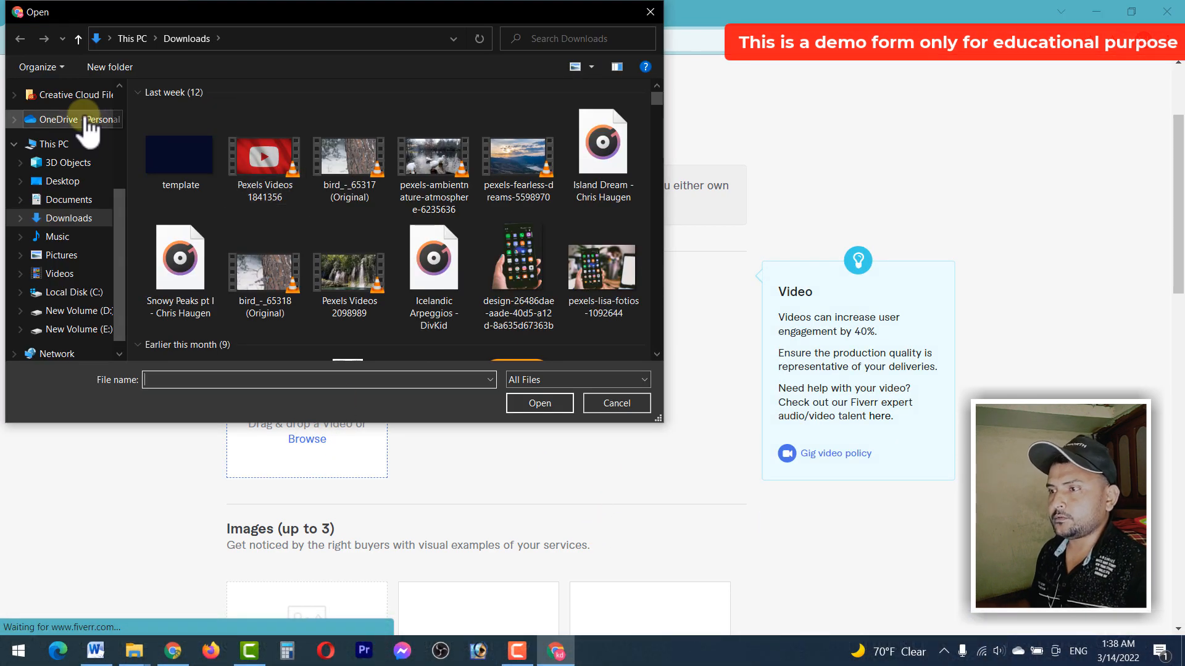
{"action": "left_click", "coordinate": [58, 182]}
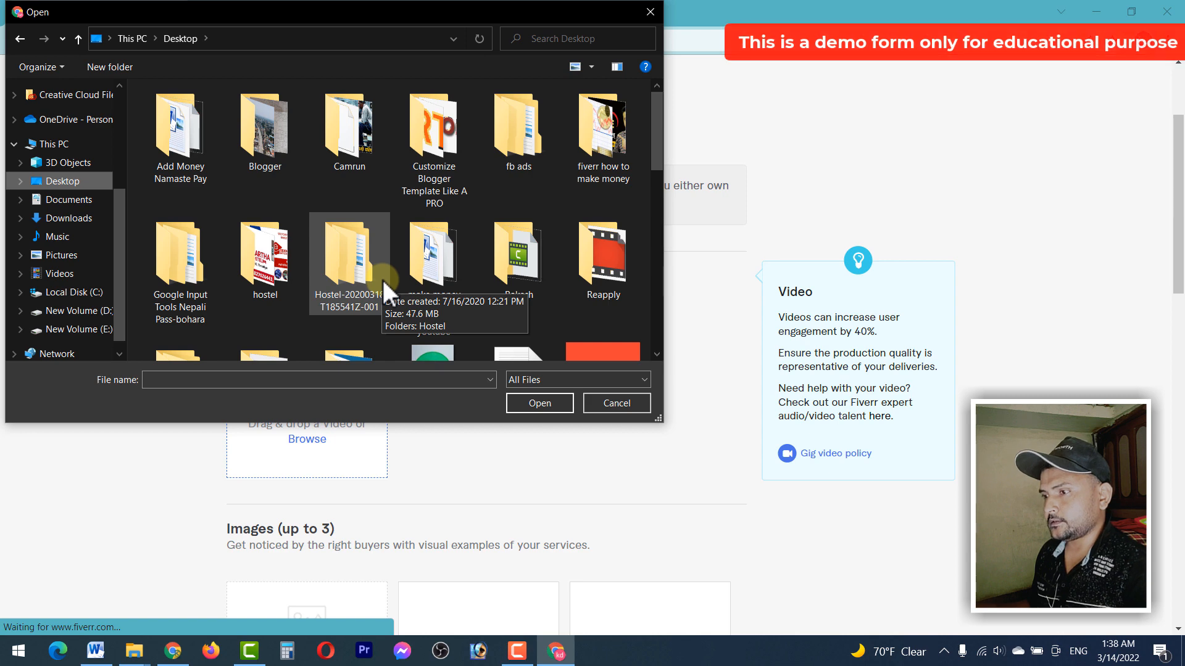
{"action": "double_click", "coordinate": [614, 145]}
{"action": "left_click", "coordinate": [262, 176]}
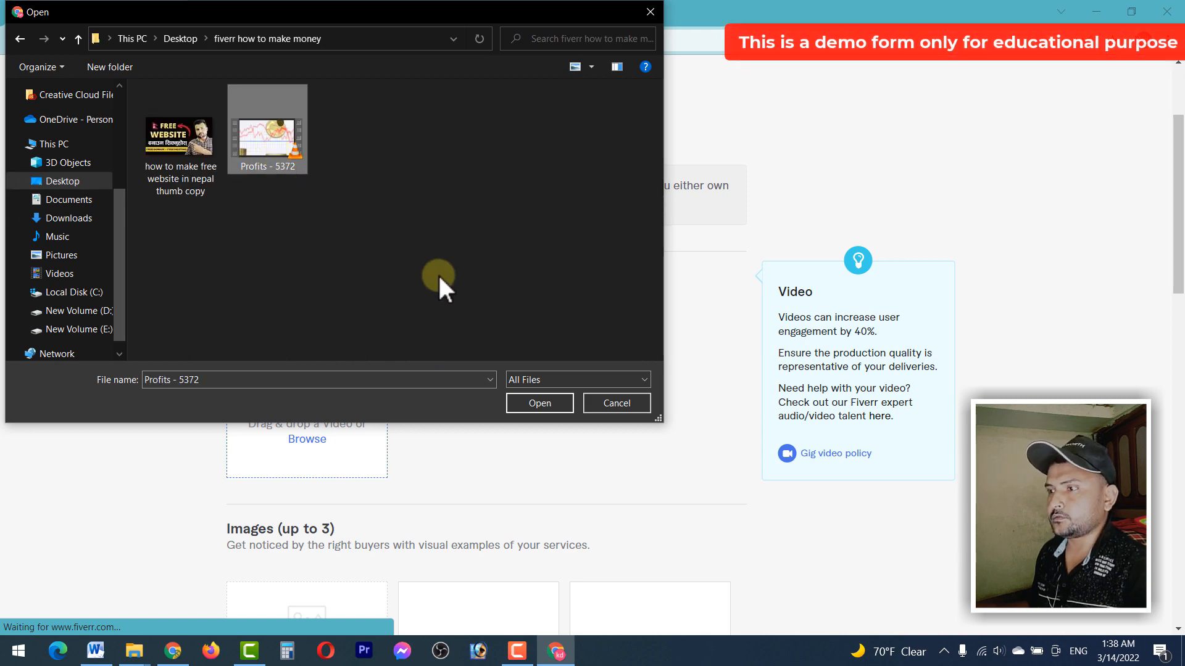
{"action": "left_click", "coordinate": [537, 401]}
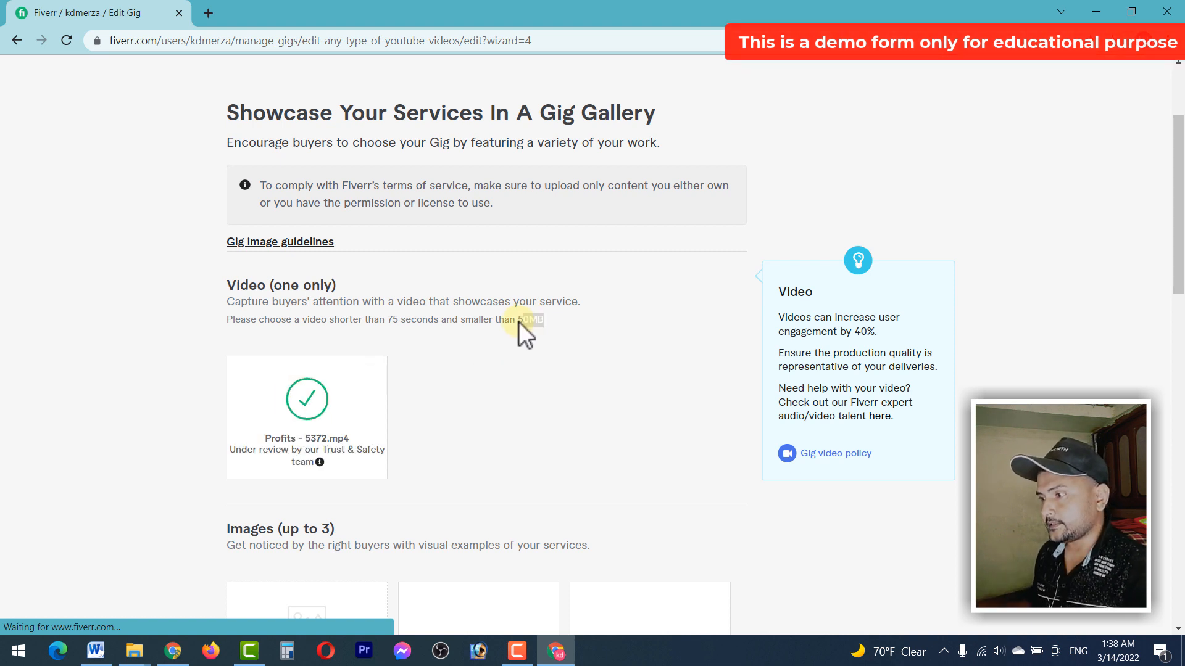
Step: Upload the image "how to make free website in nepal thumb copy" as the first Gig gallery image
{"action": "scroll", "coordinate": [518, 439], "scroll_direction": "down", "scroll_amount": 3}
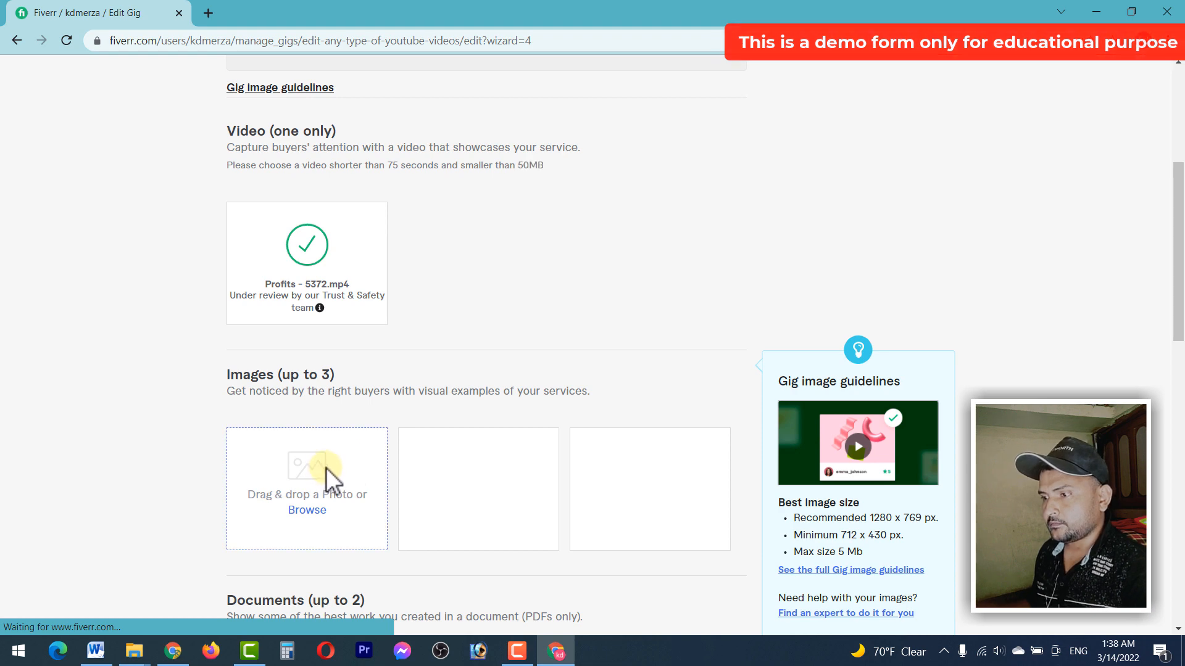
{"action": "left_click", "coordinate": [300, 511]}
{"action": "left_click", "coordinate": [203, 179]}
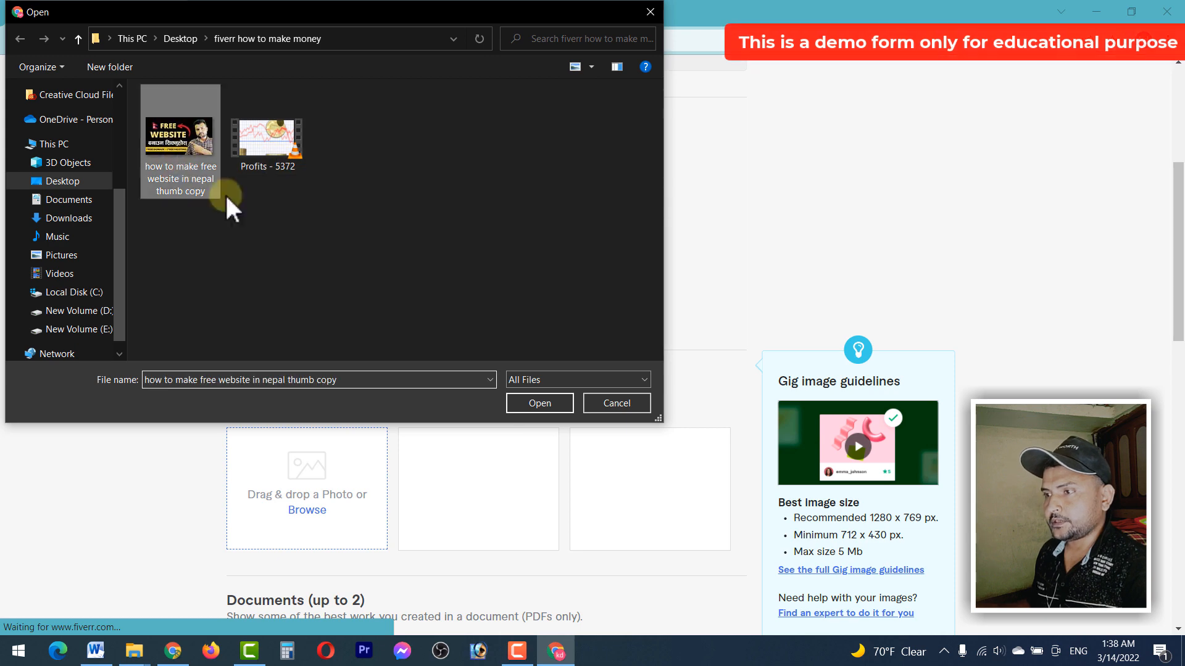
{"action": "left_click", "coordinate": [540, 403]}
Step: Accept the declaration of ownership for the gallery materials without adding PDFs, and save to continue to the Publish stage
{"action": "scroll", "coordinate": [713, 569], "scroll_direction": "down", "scroll_amount": 3}
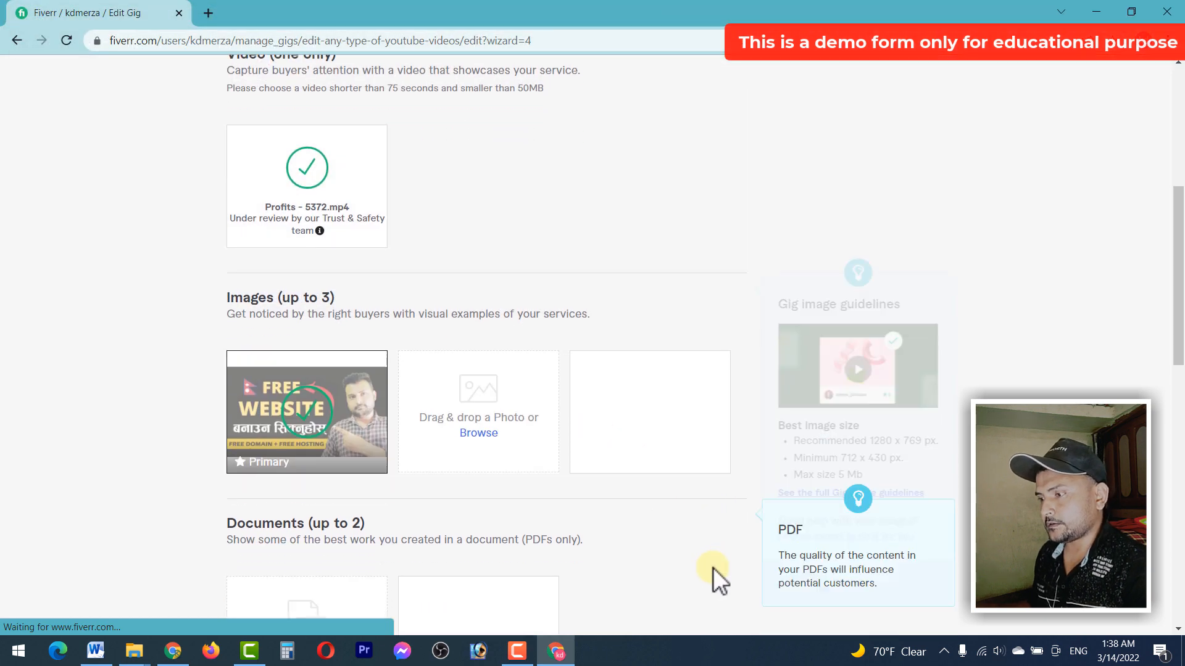
{"action": "scroll", "coordinate": [713, 568], "scroll_direction": "down", "scroll_amount": 1}
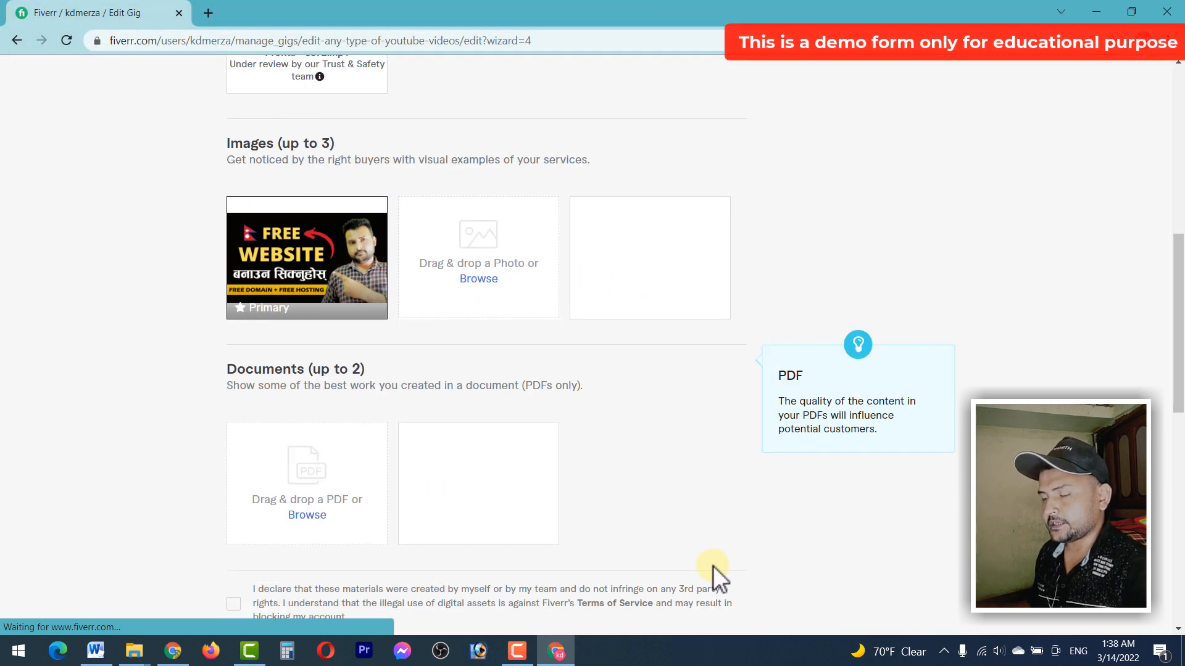
{"action": "scroll", "coordinate": [690, 494], "scroll_direction": "down", "scroll_amount": 2}
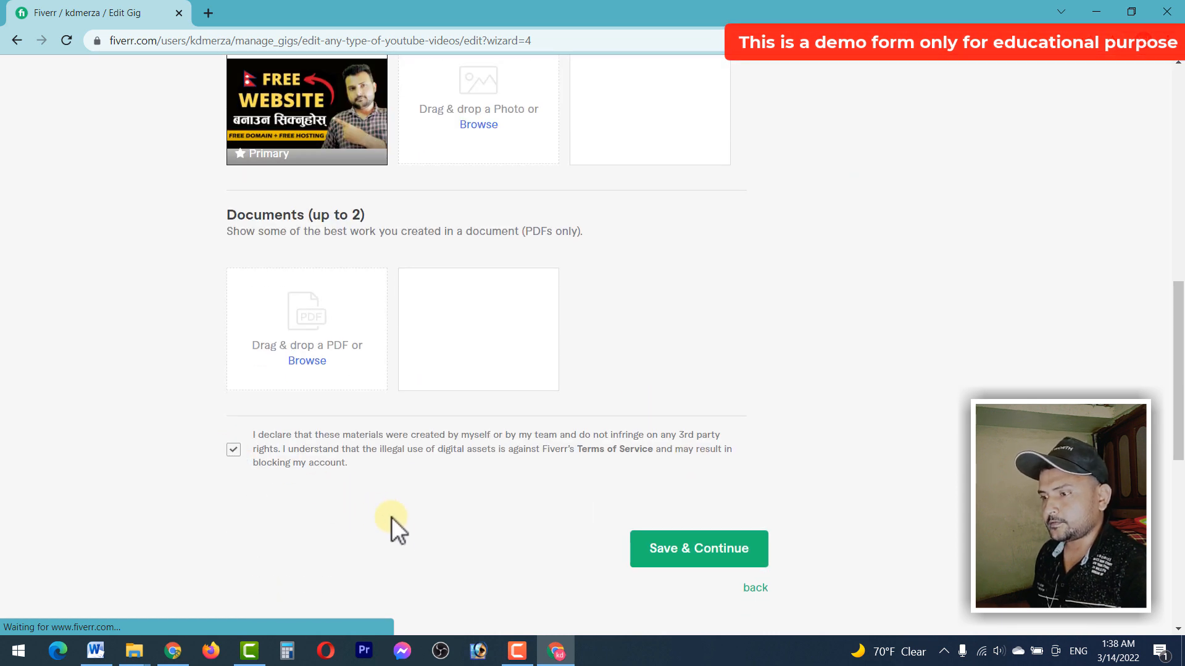
{"action": "left_click", "coordinate": [692, 559]}
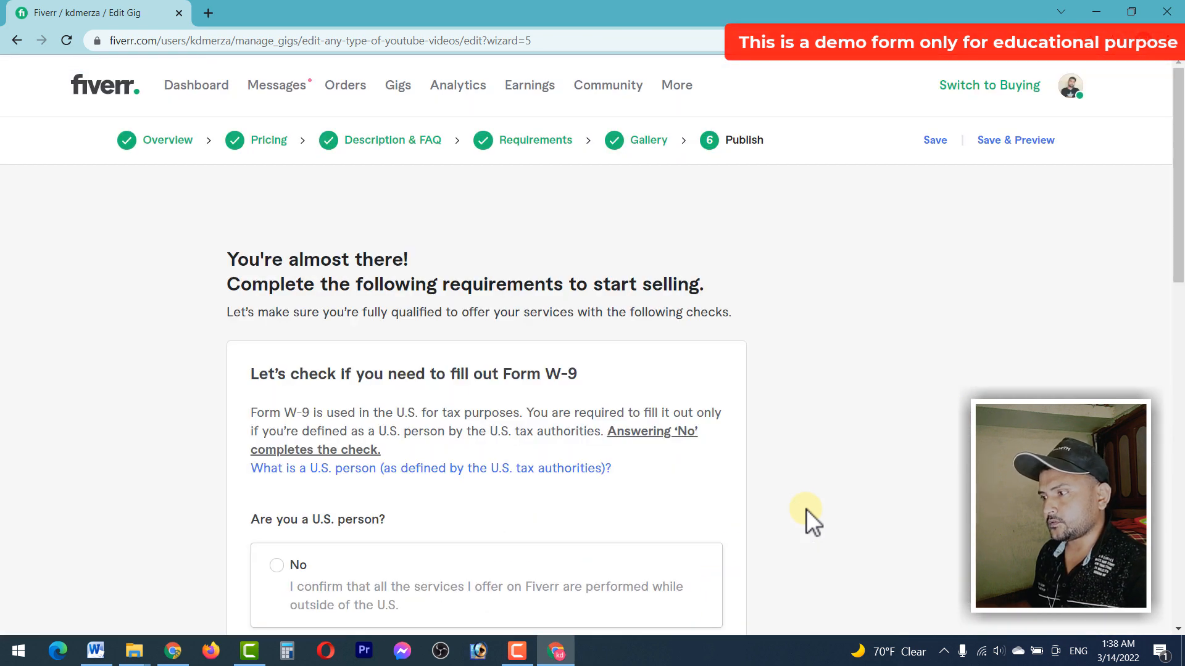
Step: Answer No to the Form W-9 question about being a U.S. person, save it and close the confirmation
{"action": "scroll", "coordinate": [806, 509], "scroll_direction": "down", "scroll_amount": 3}
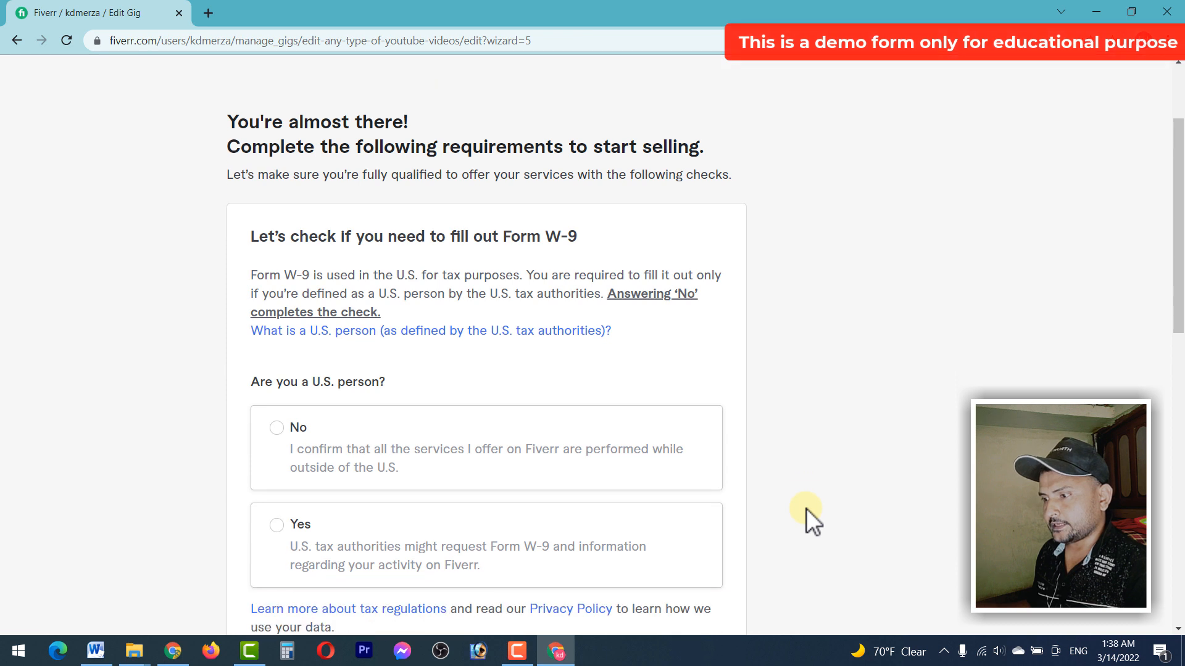
{"action": "scroll", "coordinate": [808, 508], "scroll_direction": "down", "scroll_amount": 1}
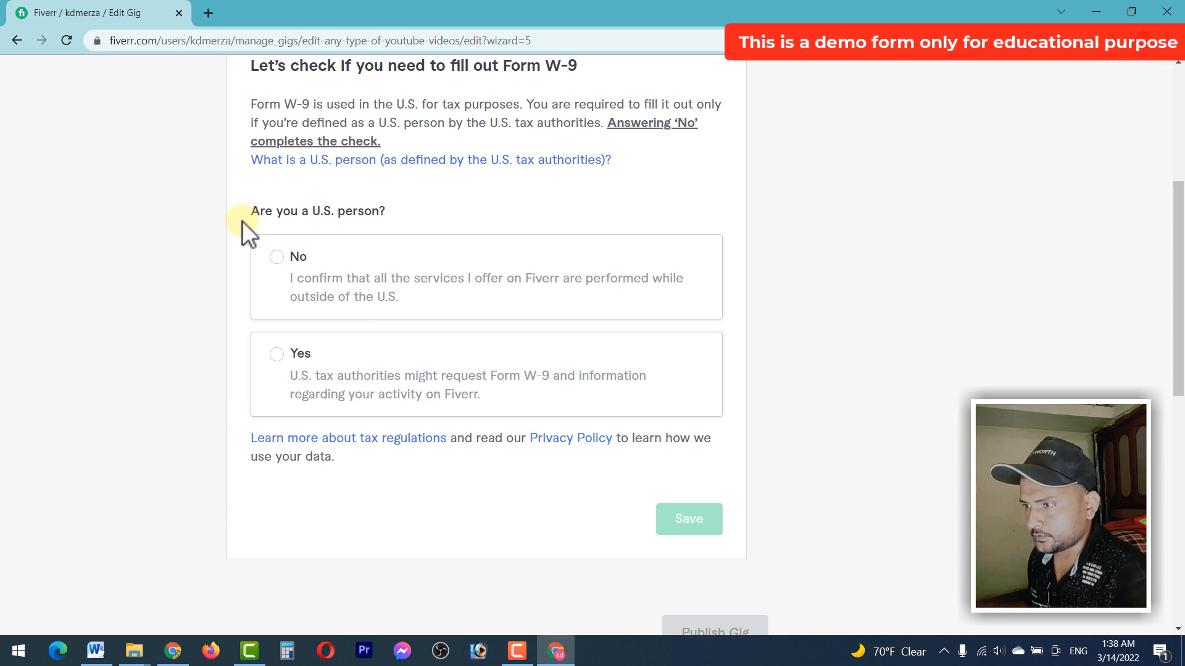
{"action": "left_click", "coordinate": [275, 256]}
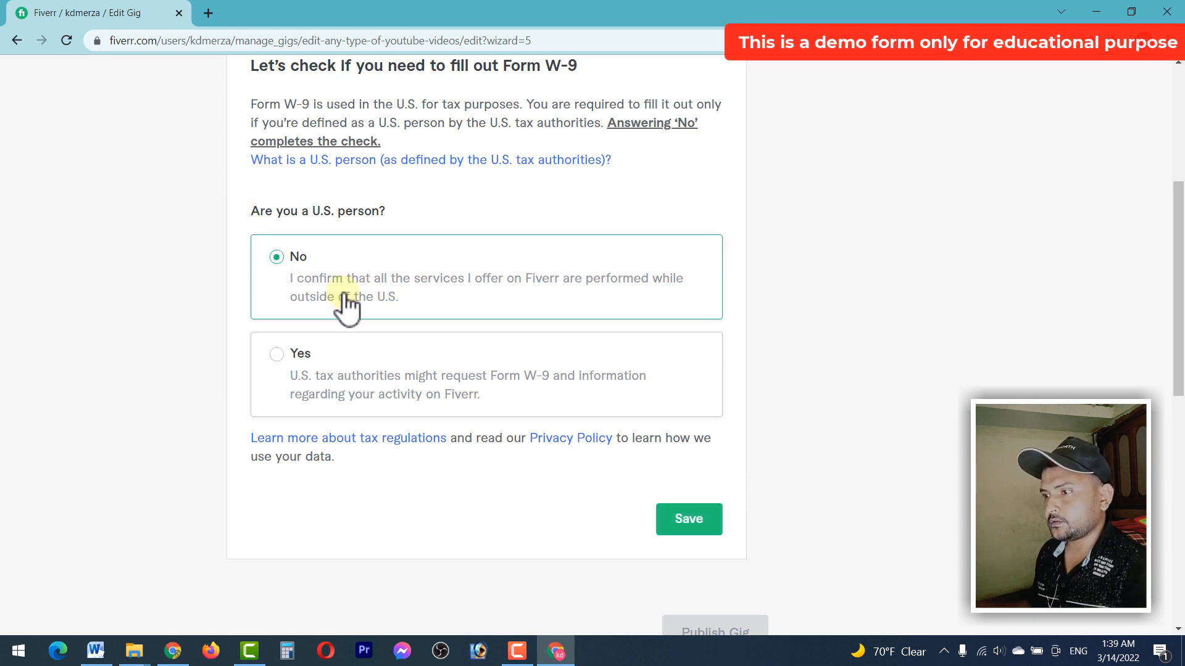
{"action": "left_click", "coordinate": [716, 521]}
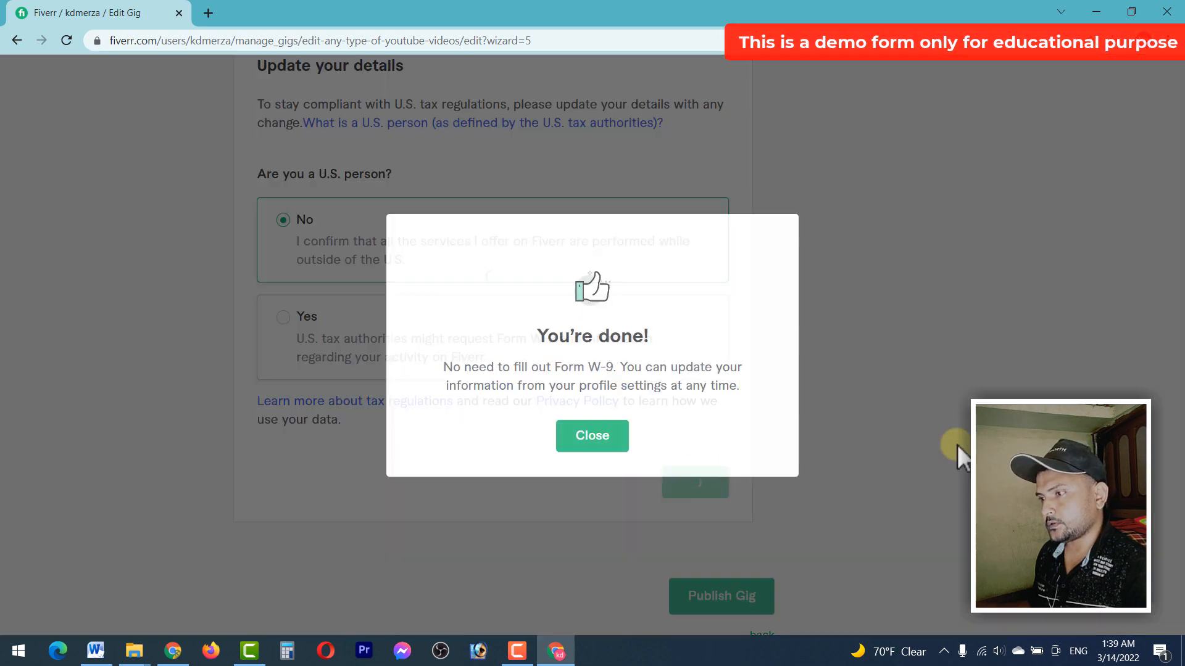
{"action": "left_click", "coordinate": [582, 439]}
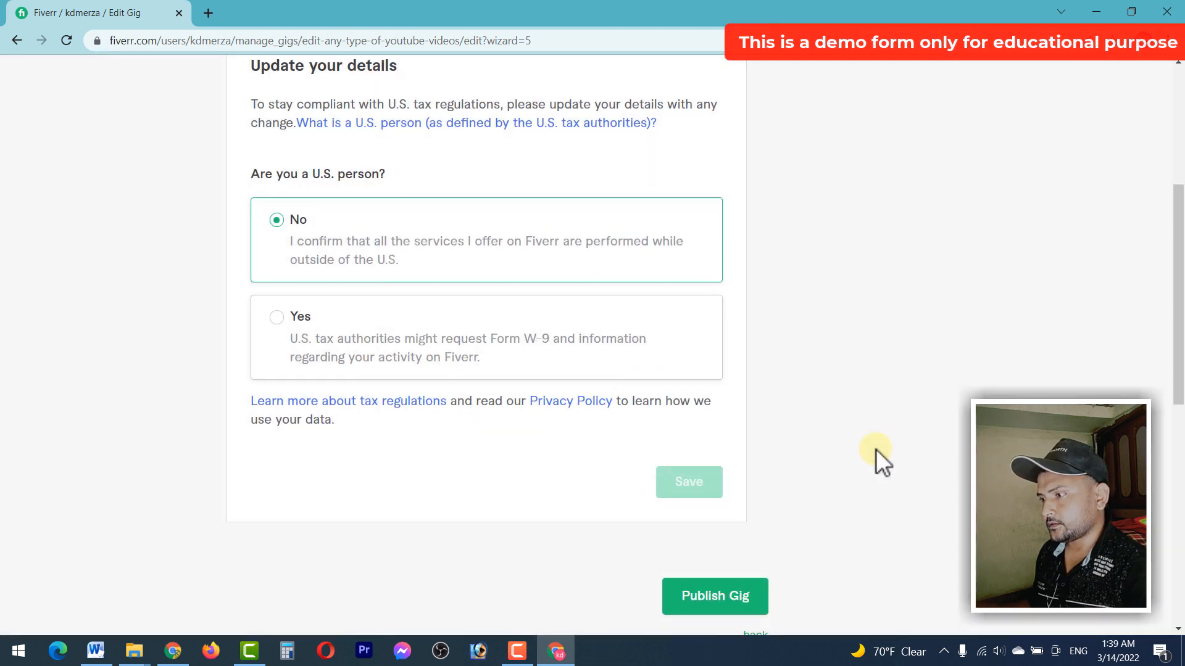
Step: Publish the Gig and finish the wizard to return to the Gigs list
{"action": "left_click", "coordinate": [735, 605]}
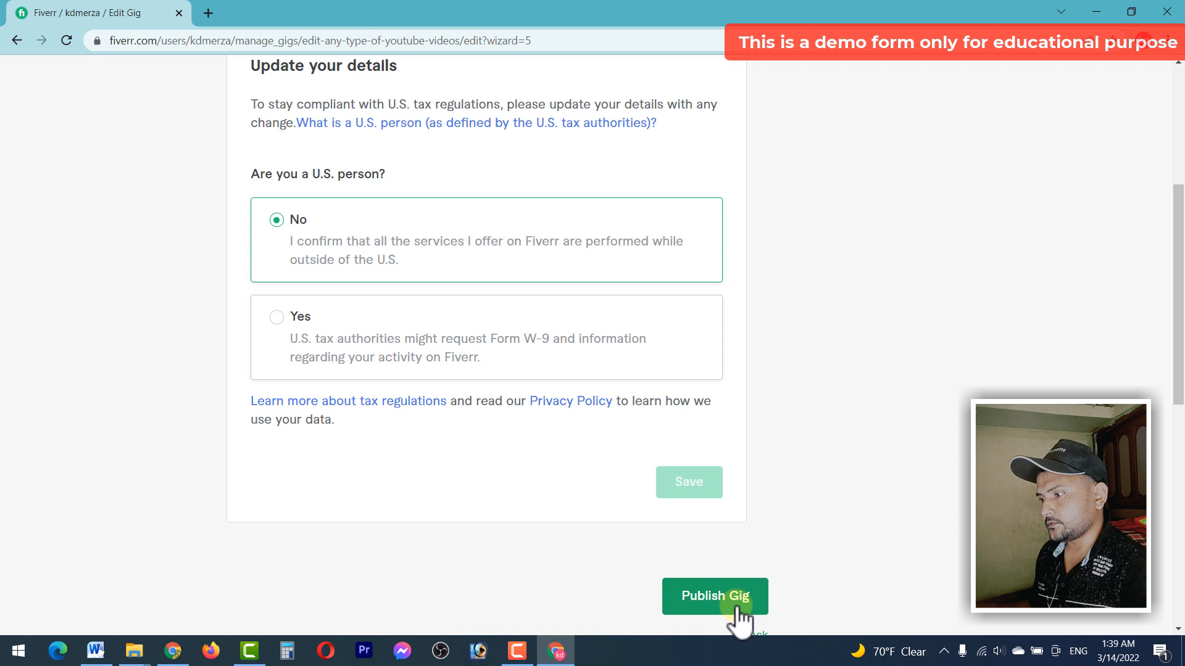
{"action": "left_click", "coordinate": [704, 602]}
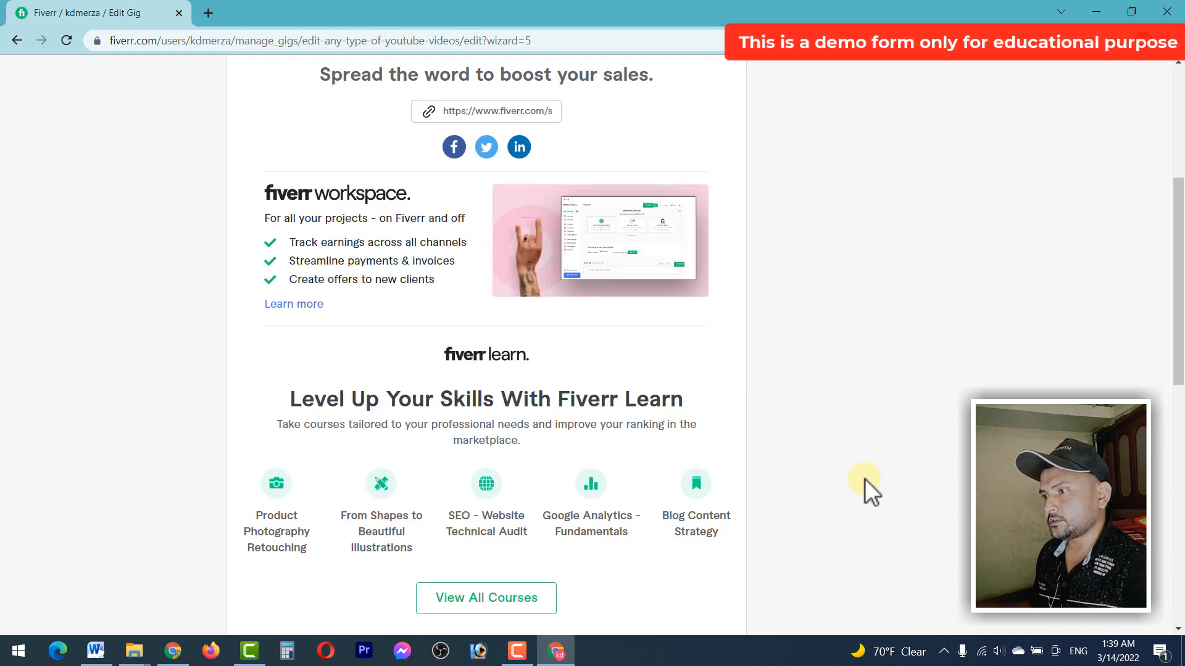
{"action": "scroll", "coordinate": [859, 478], "scroll_direction": "down", "scroll_amount": 1}
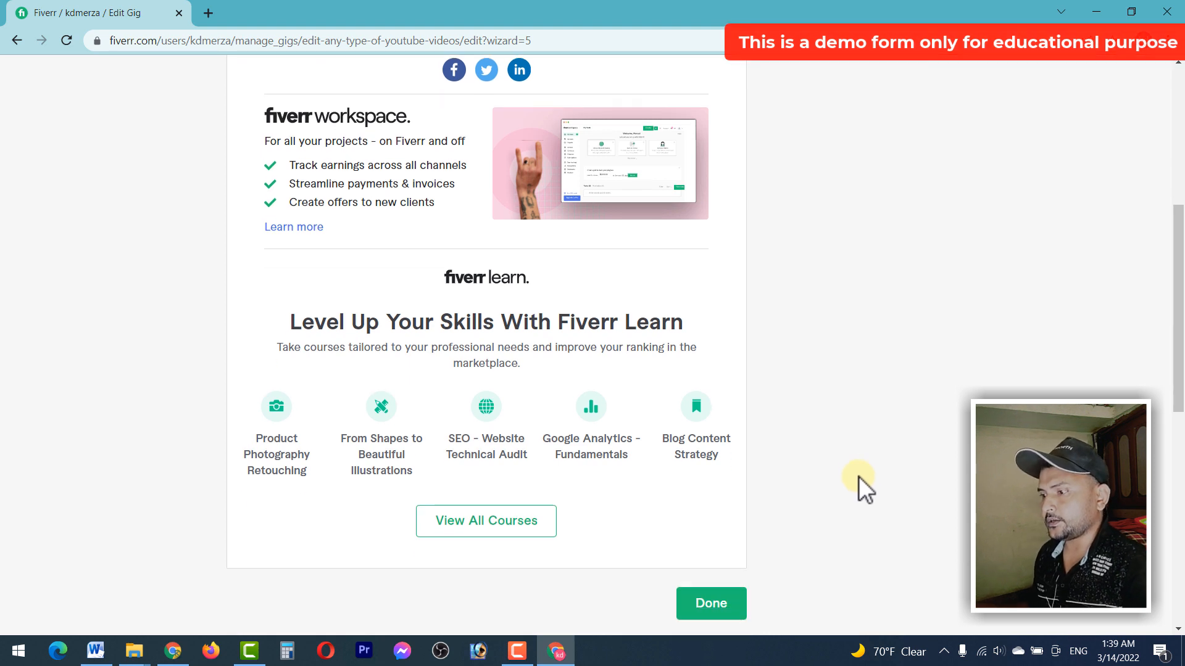
{"action": "left_click", "coordinate": [710, 608]}
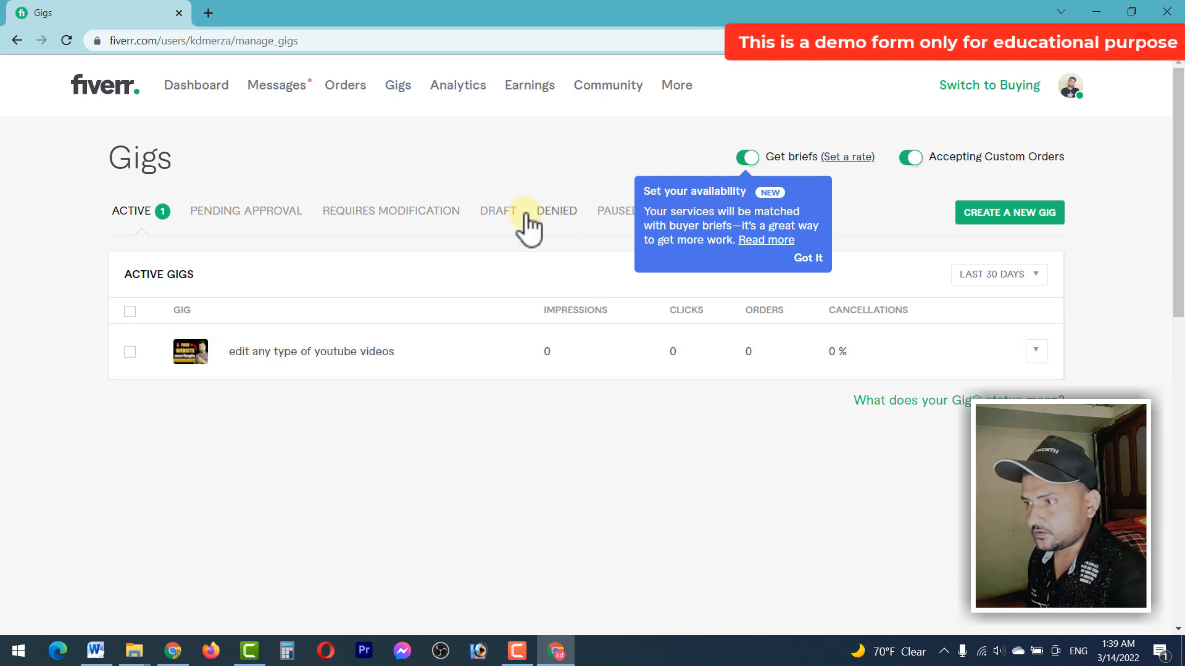
Step: Open the order management page and review the priority orders list
{"action": "left_click", "coordinate": [341, 86]}
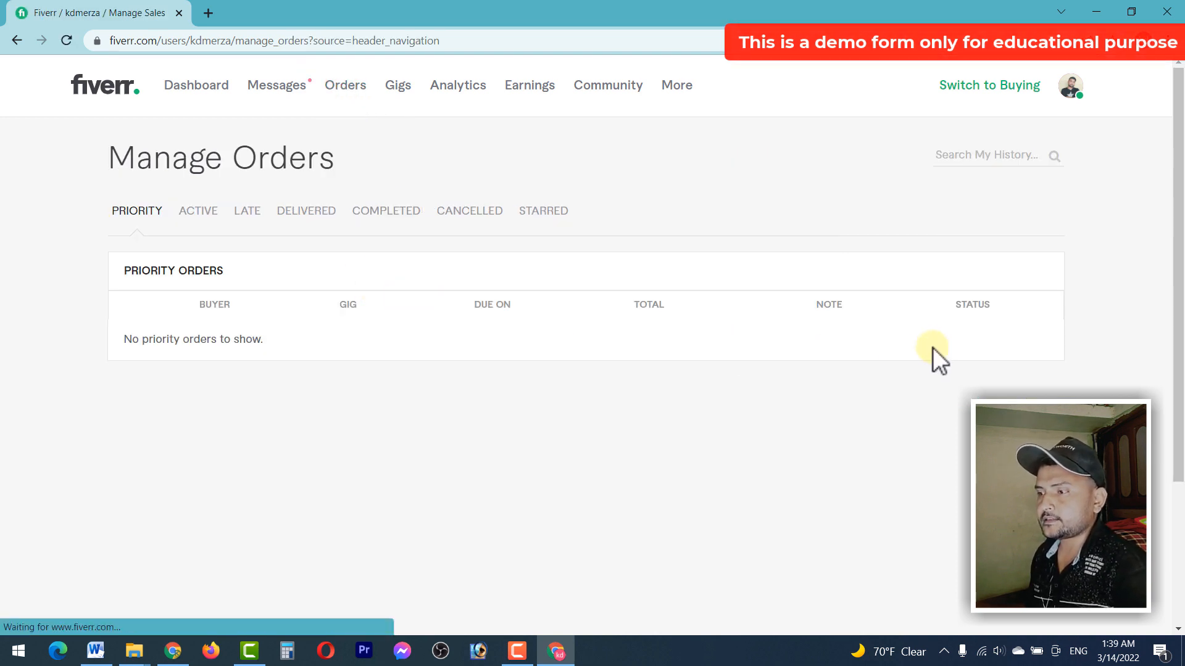
{"action": "left_click_drag", "start_coordinate": [1023, 333], "coordinate": [74, 299]}
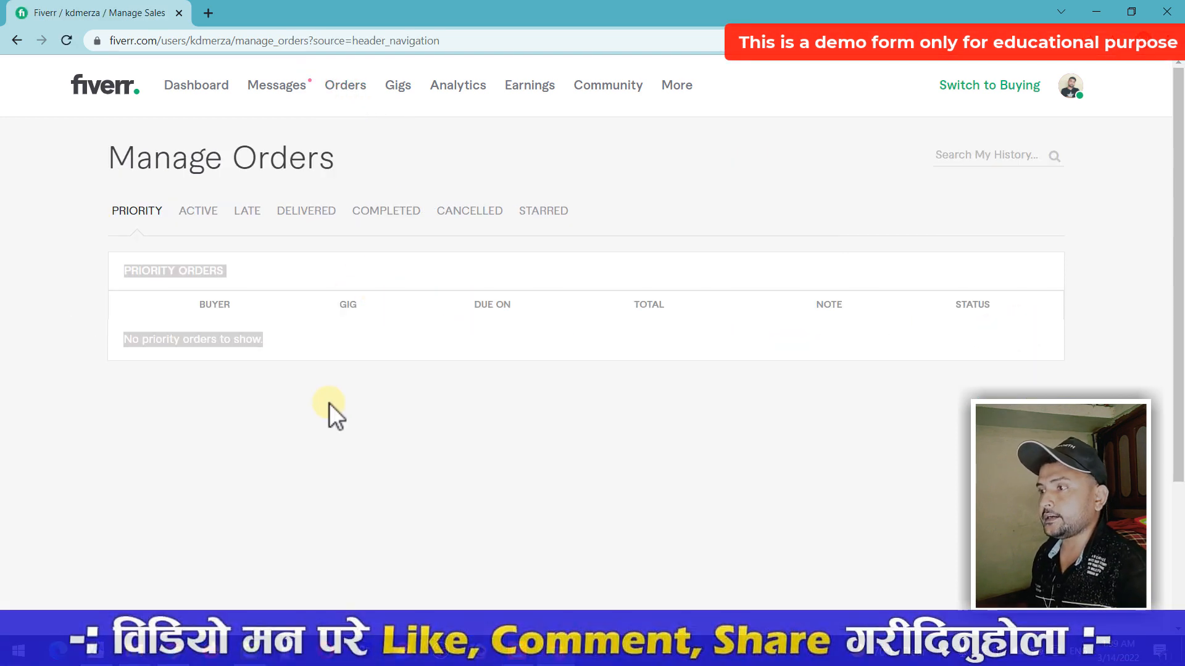
{"action": "left_click", "coordinate": [328, 402]}
Step: Open the Earnings page, show only Used for Purchases transactions, and examine the balance summary and withdrawal options
{"action": "left_click", "coordinate": [517, 90]}
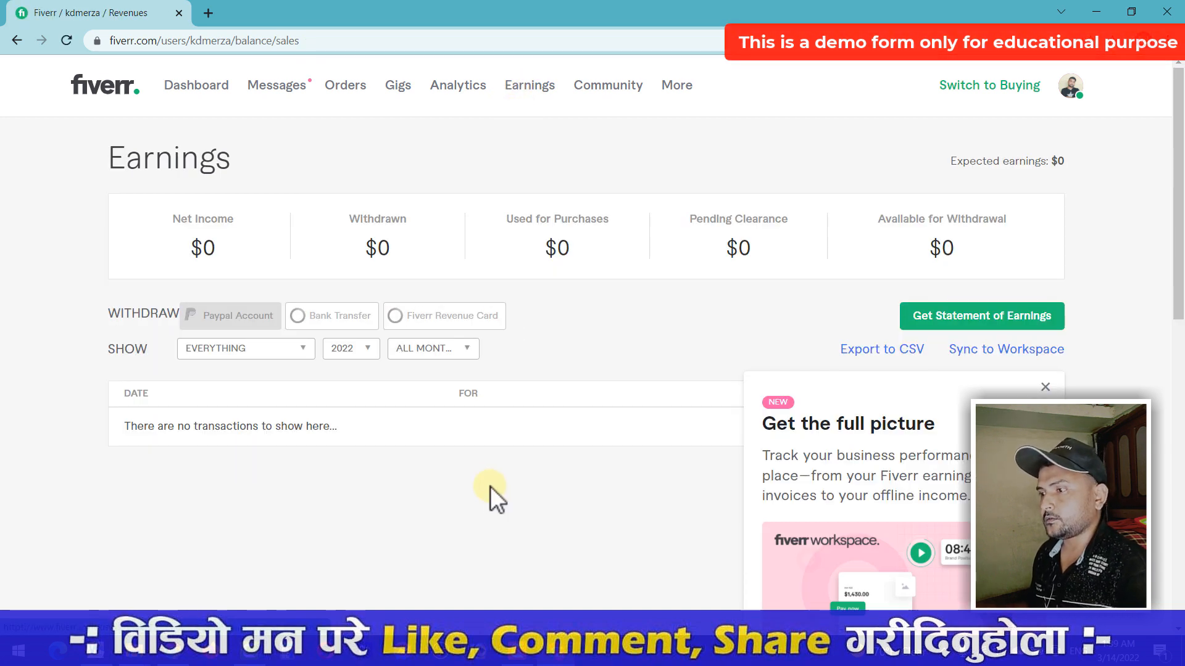
{"action": "scroll", "coordinate": [413, 357], "scroll_direction": "down", "scroll_amount": 2}
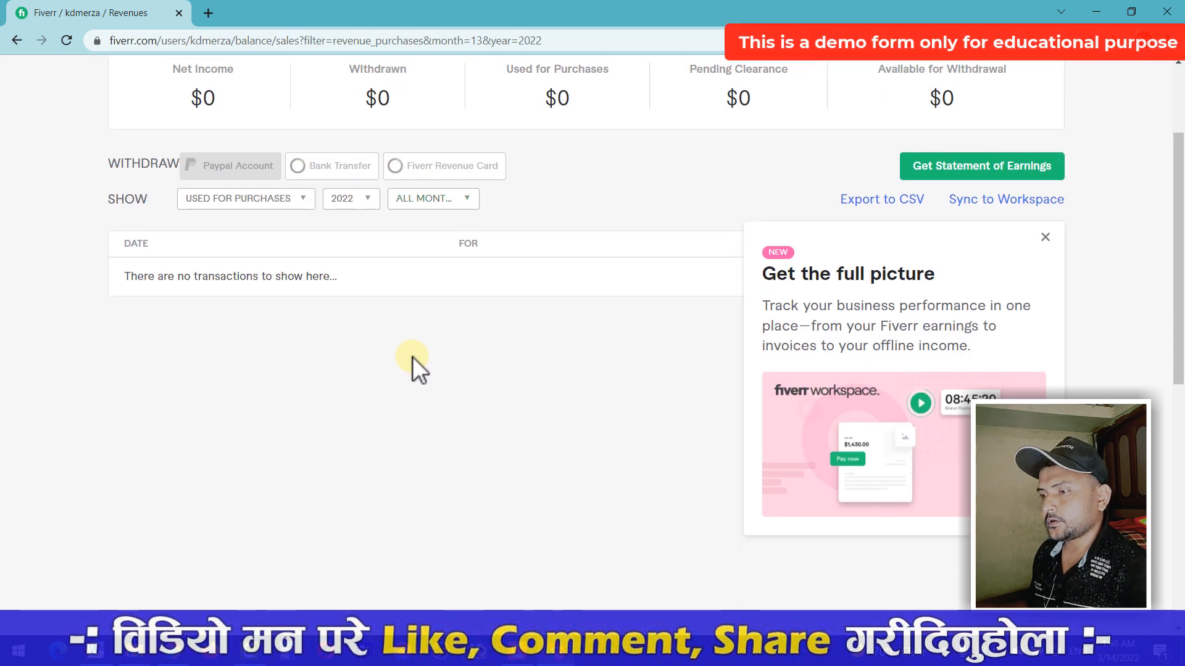
{"action": "scroll", "coordinate": [412, 357], "scroll_direction": "up", "scroll_amount": 2}
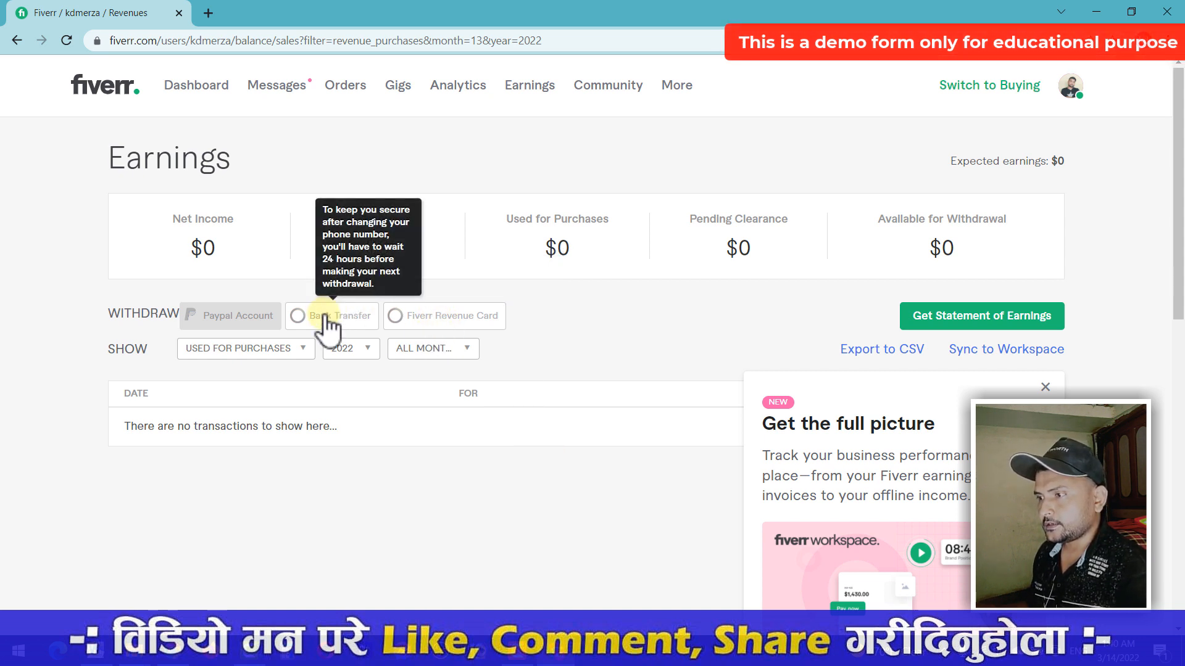
{"action": "left_click_drag", "start_coordinate": [648, 261], "coordinate": [95, 262]}
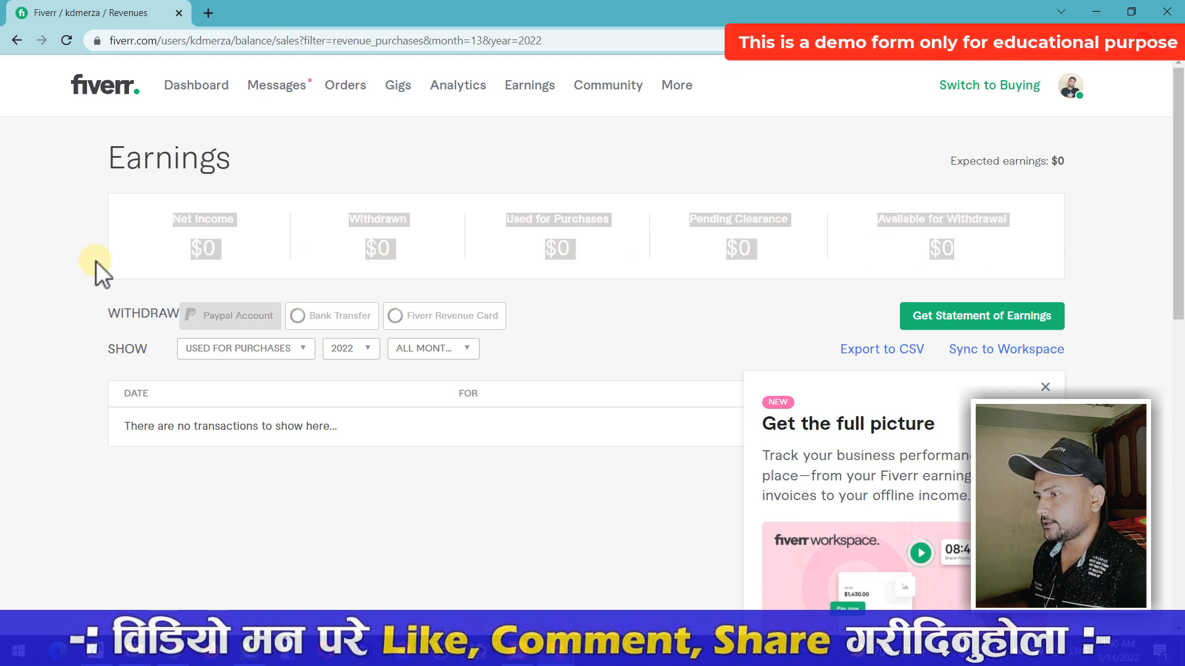
{"action": "left_click", "coordinate": [558, 346]}
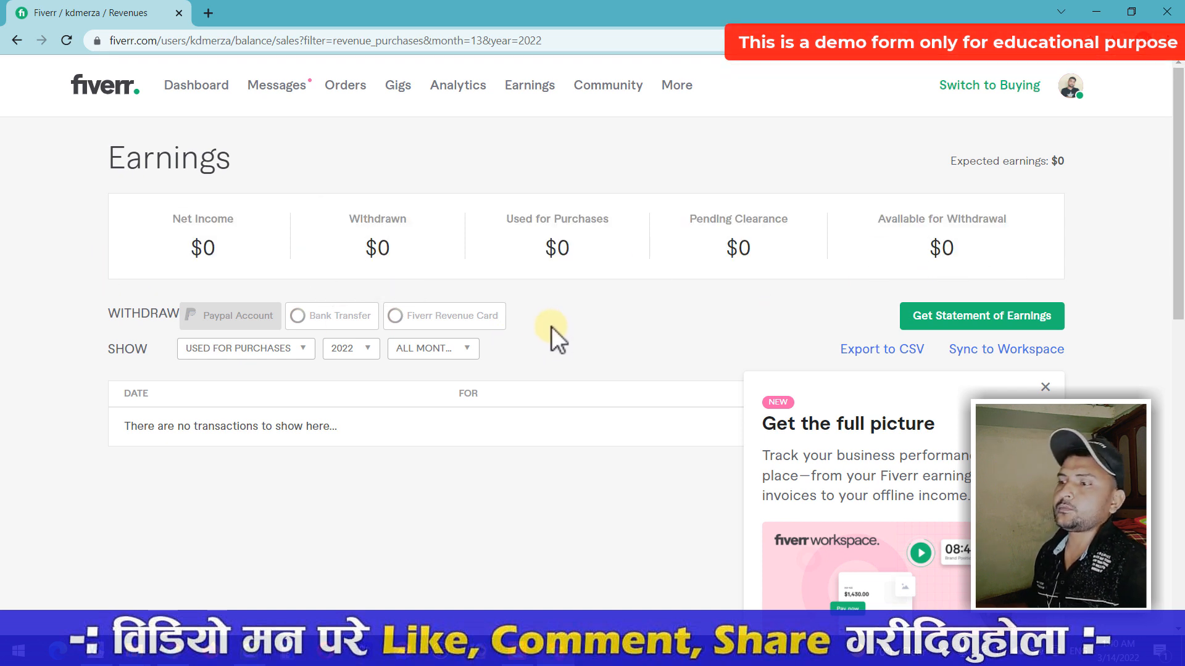